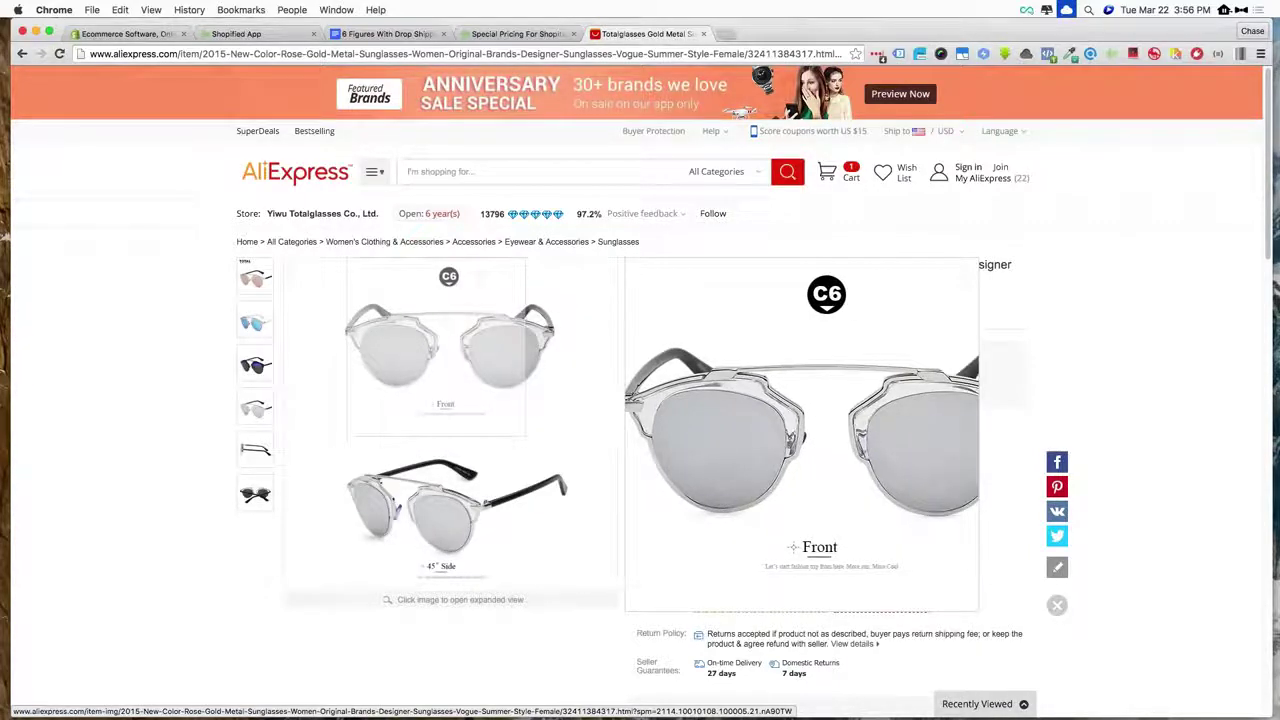
- Browse the Totalglasses sunglasses photos in the blue, pink and silver lens versions
right_click(445, 345)
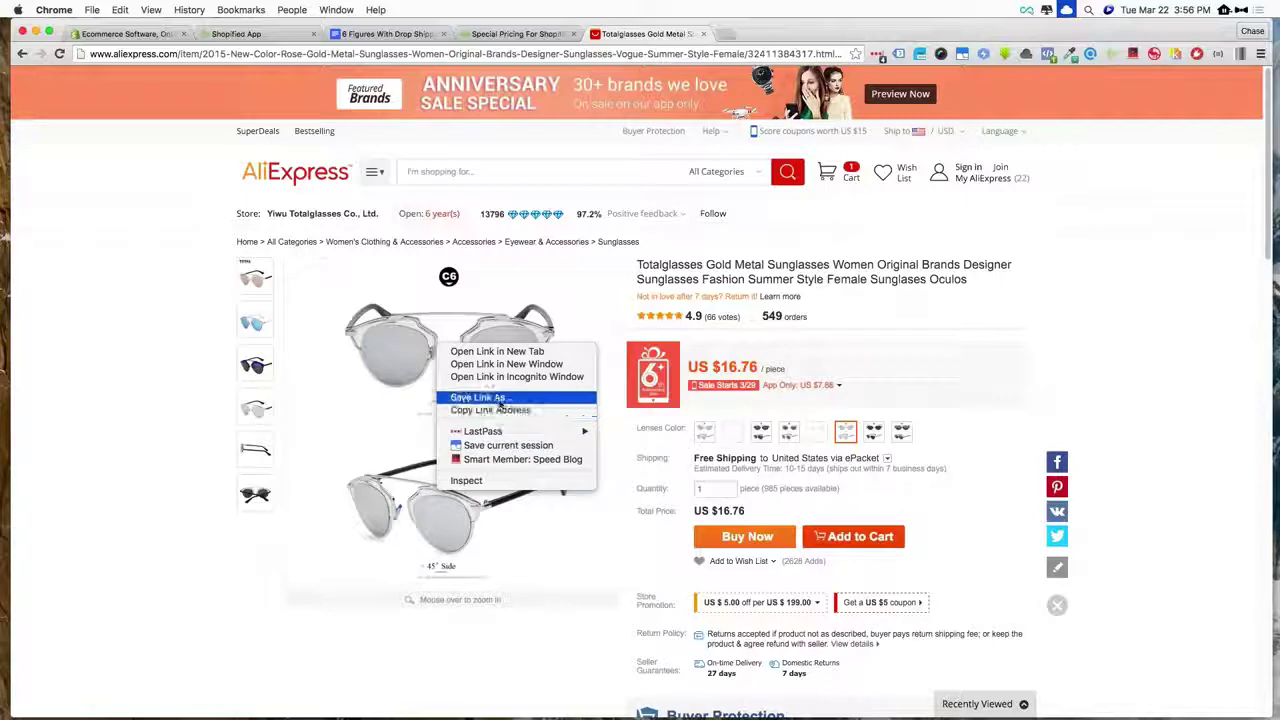
left_click(196, 264)
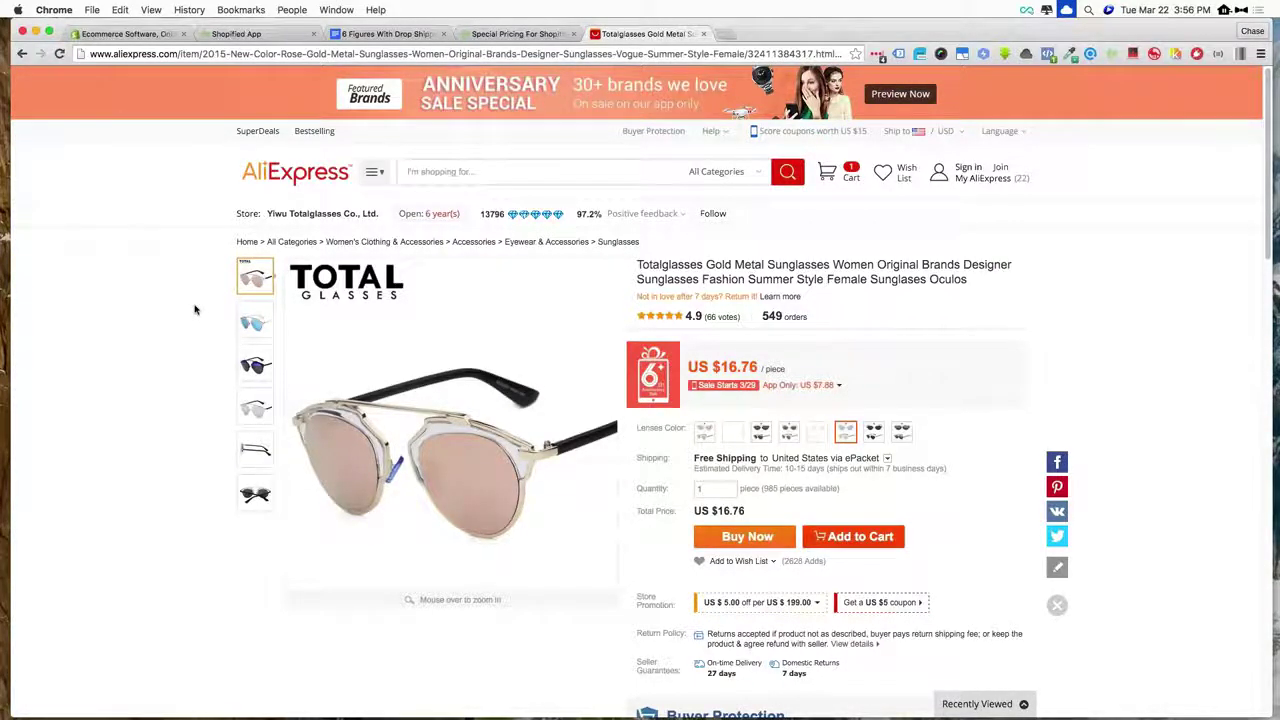
left_click(255, 320)
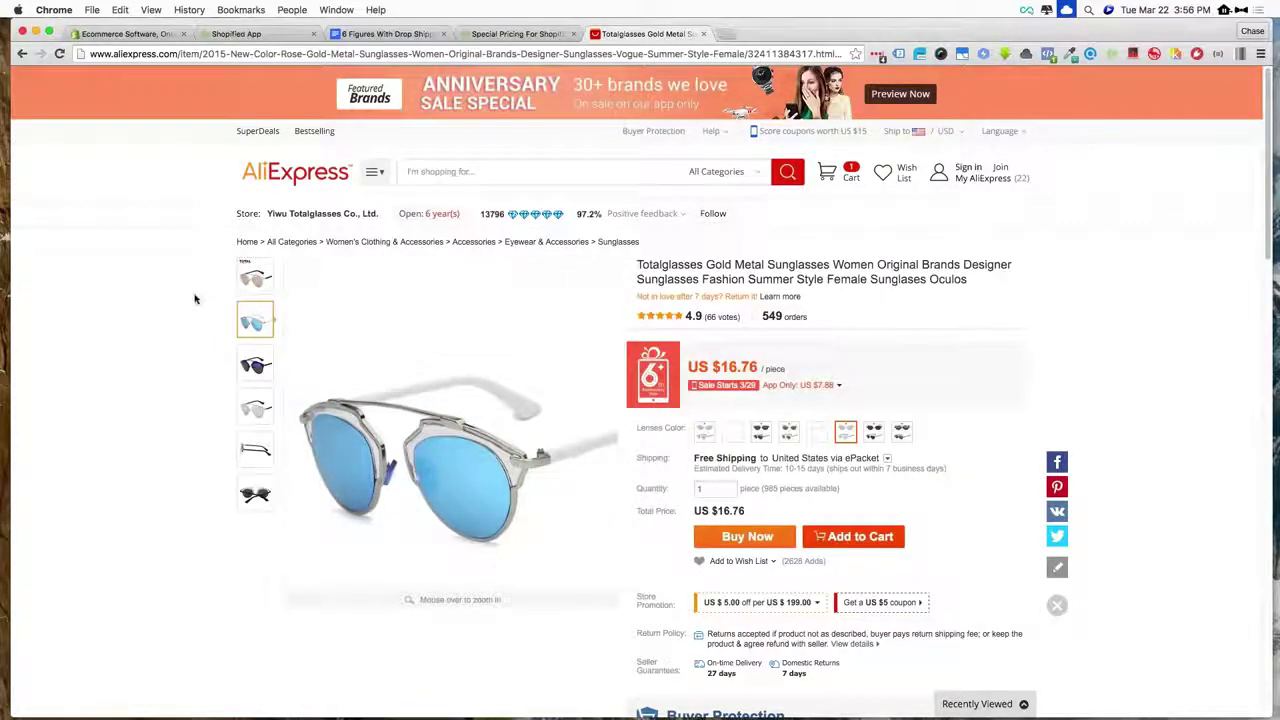
left_click(250, 283)
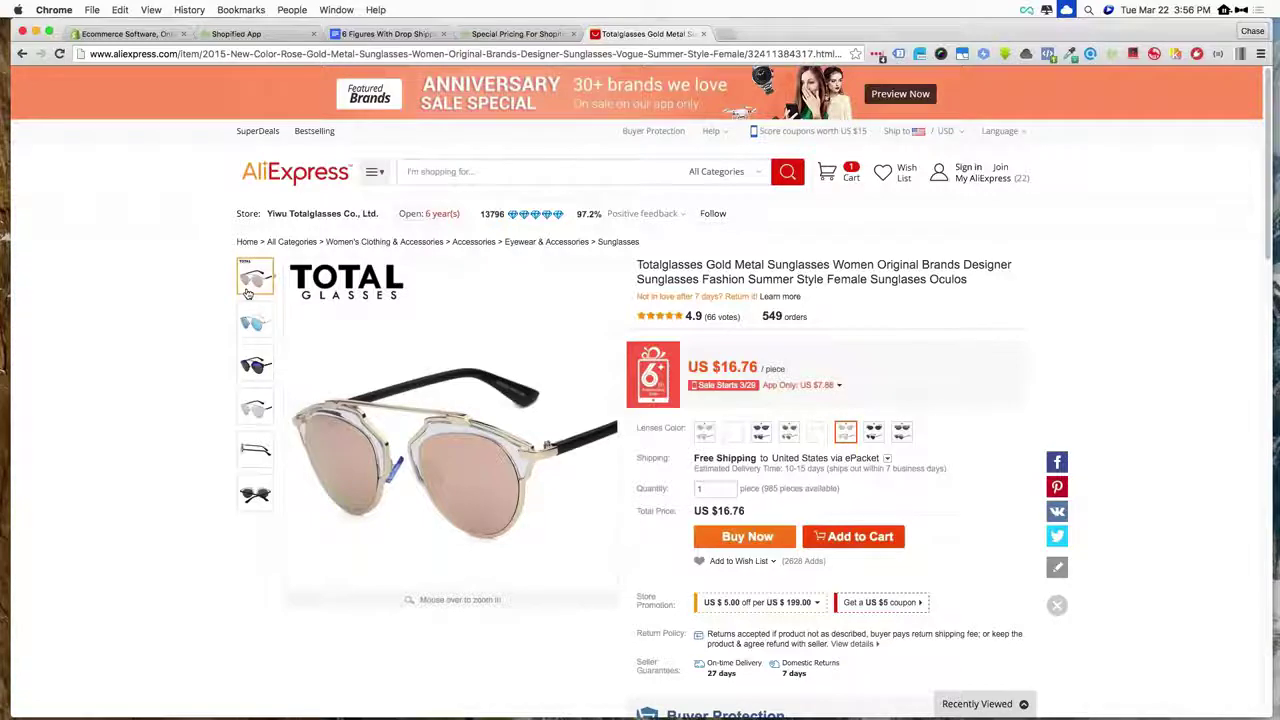
left_click(238, 318)
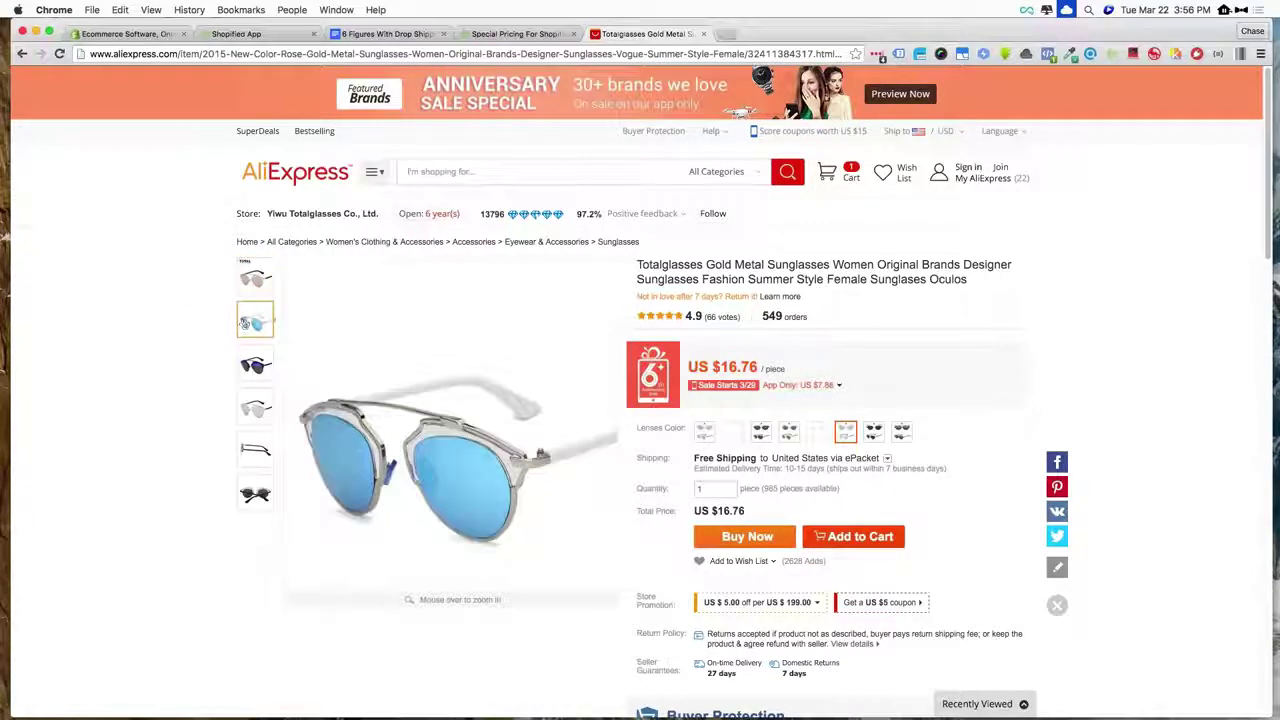
left_click(255, 405)
- Choose the black lens colour for the gold metal sunglasses and return to the page top
scroll(255, 405, "down", 3)
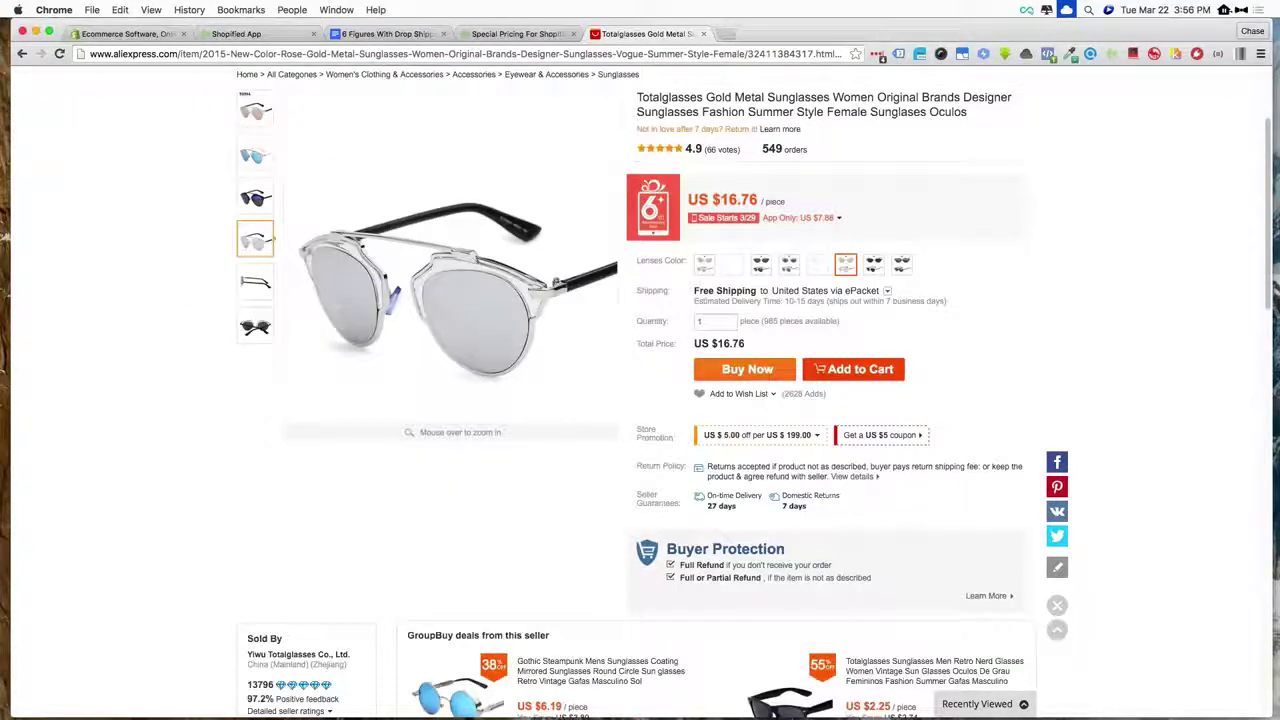
left_click(789, 263)
left_click(874, 263)
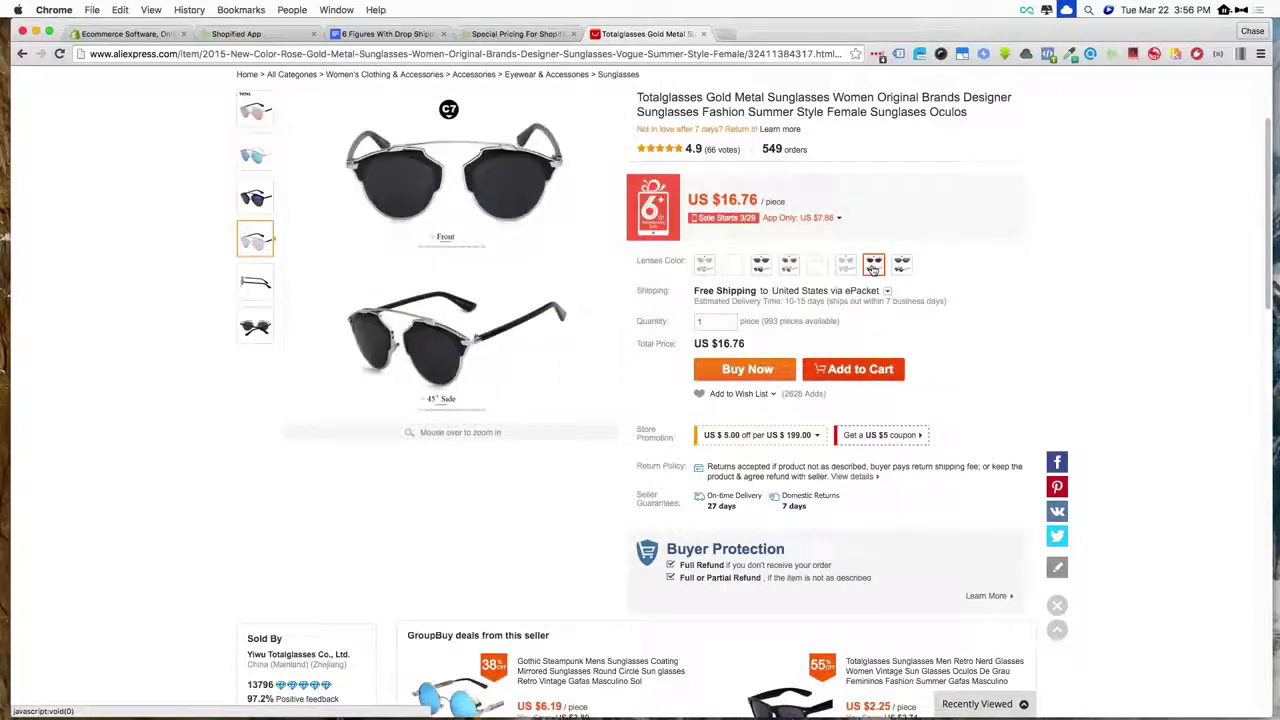
scroll(874, 263, "down", 15)
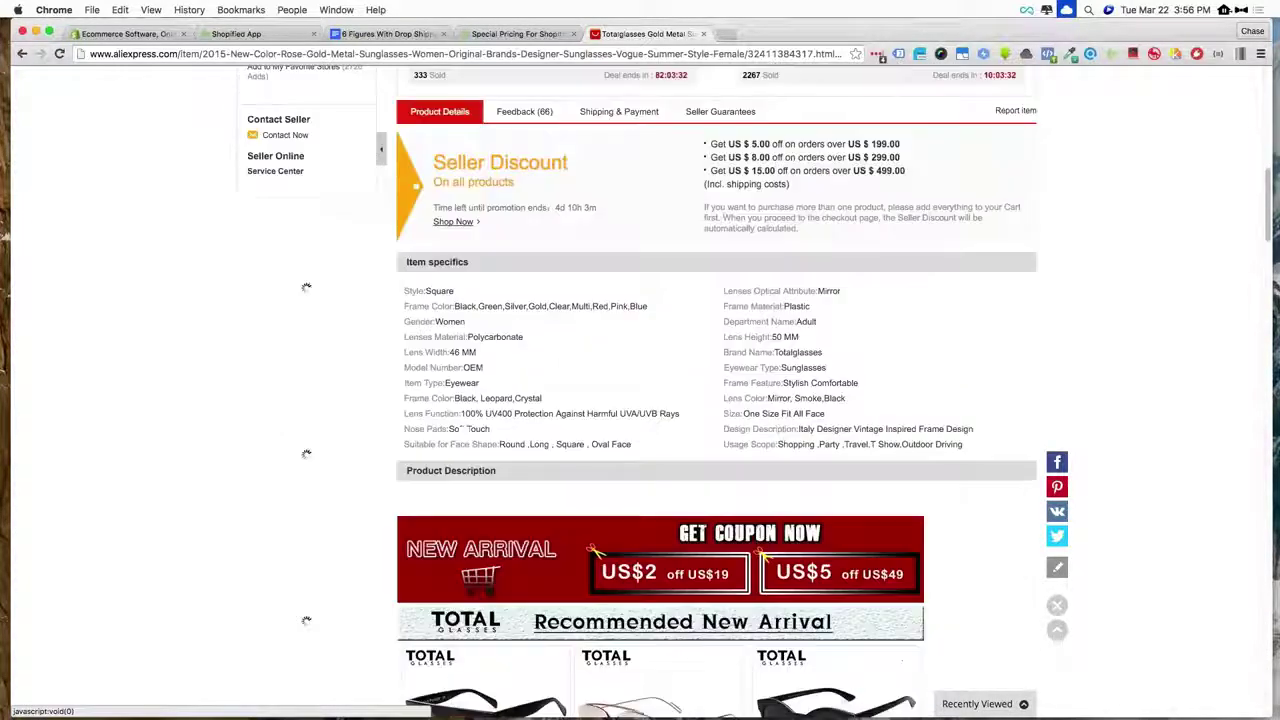
scroll(874, 263, "up", 3)
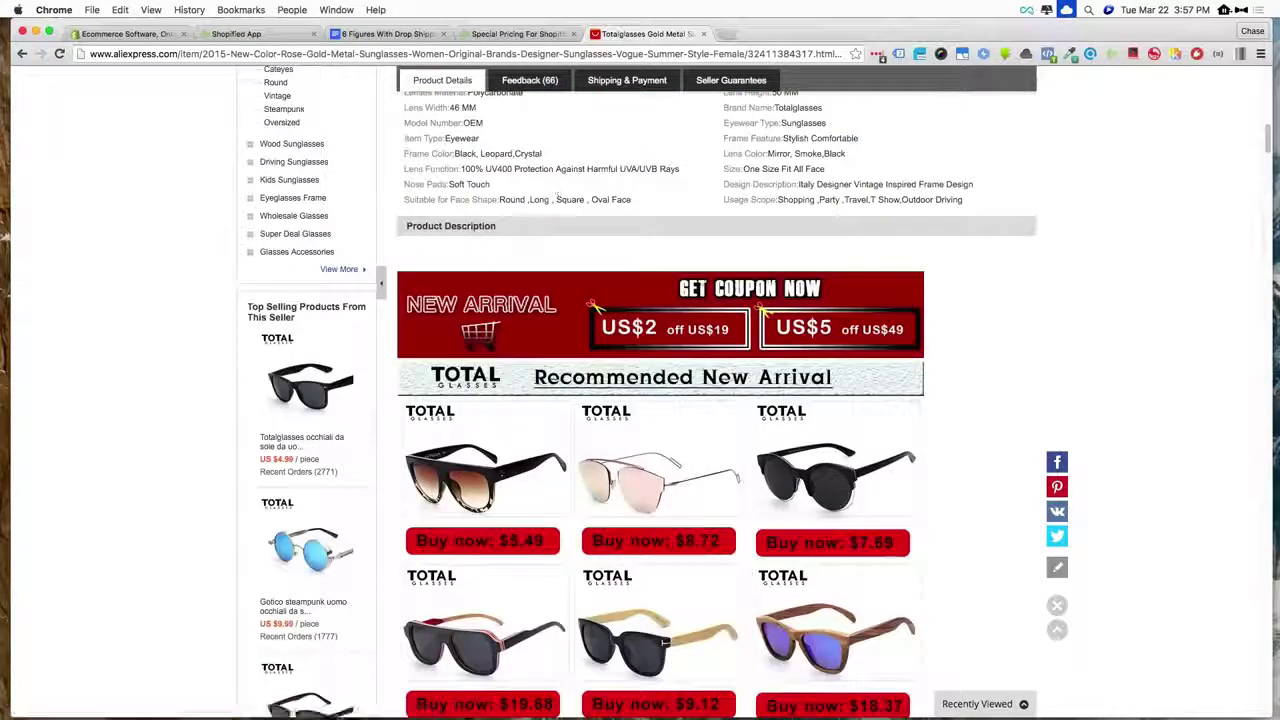
scroll(874, 263, "down", 4)
scroll(874, 263, "up", 2)
scroll(874, 263, "up", 15)
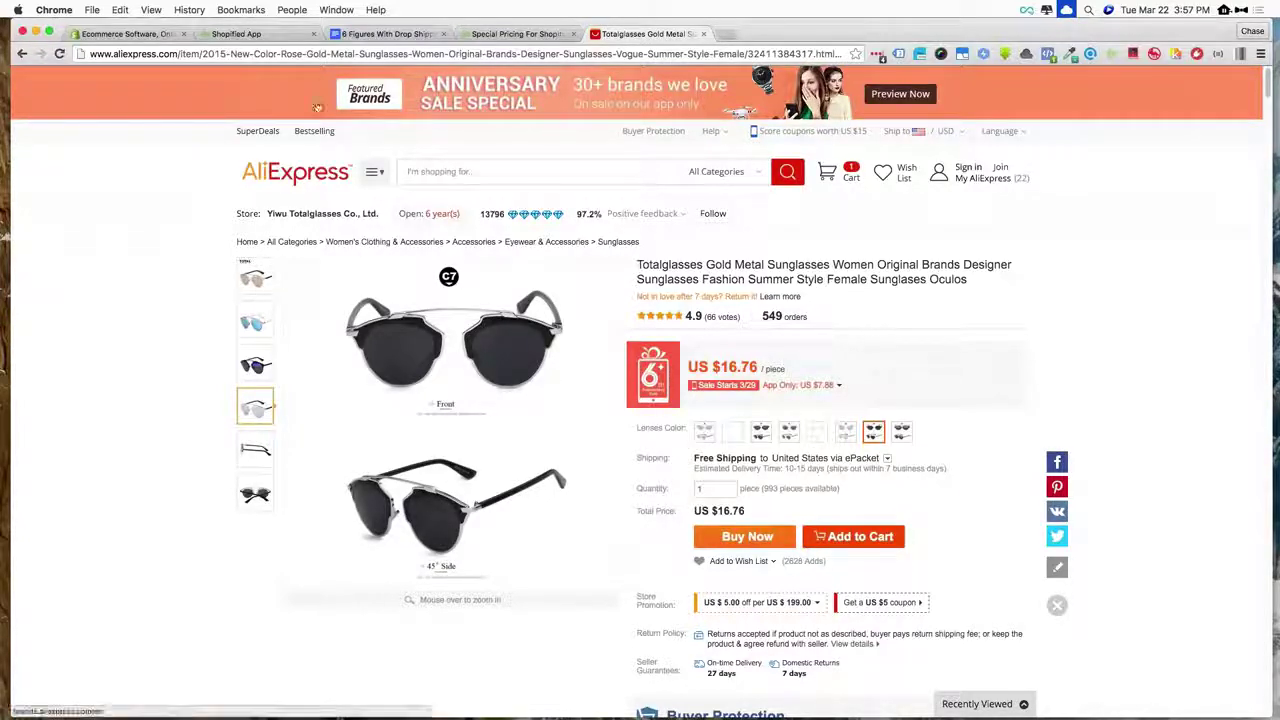
- In a new tab, go to the Uncommon Now store admin and start a new product from Products
left_click(726, 34)
type("uncommonnow.com")
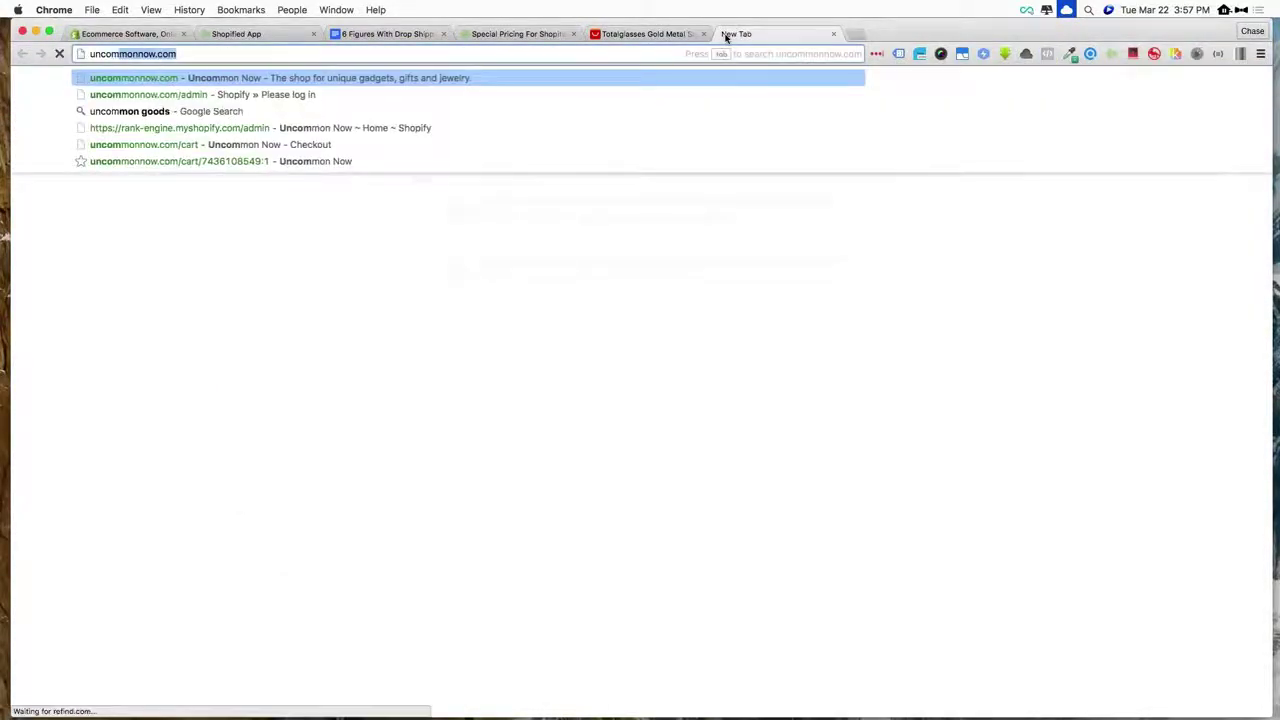
key("Return")
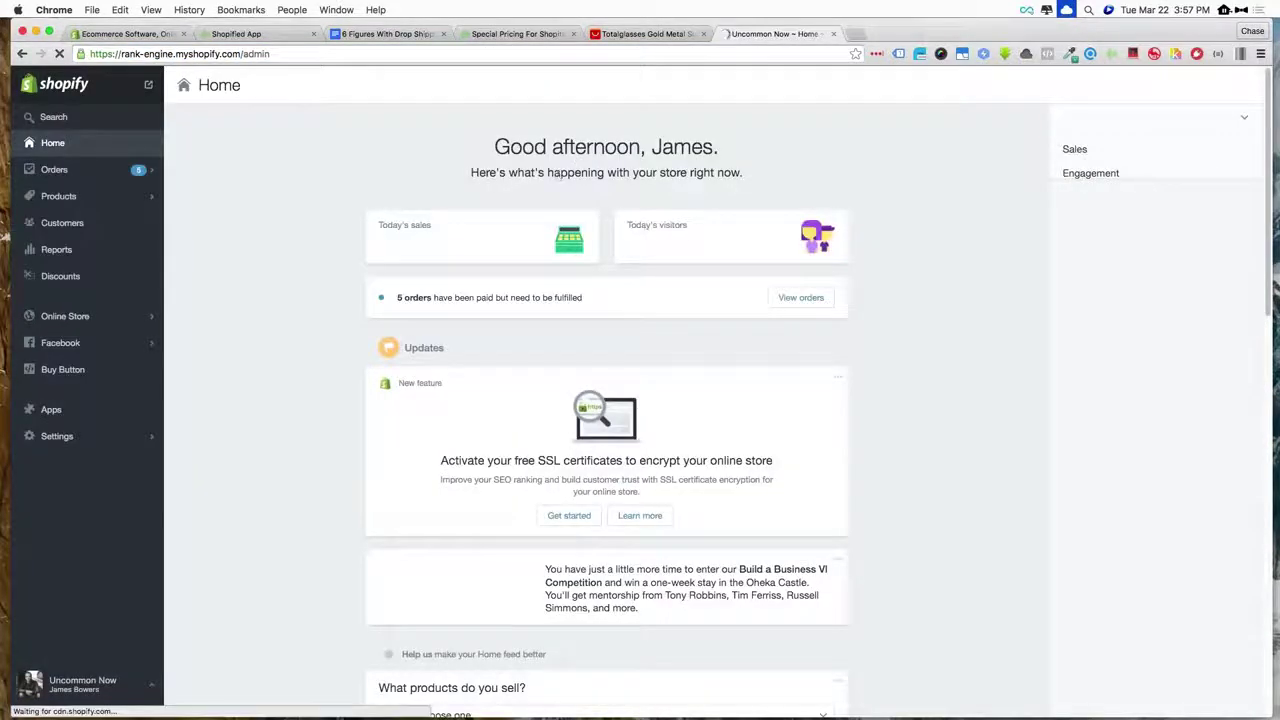
left_click(58, 196)
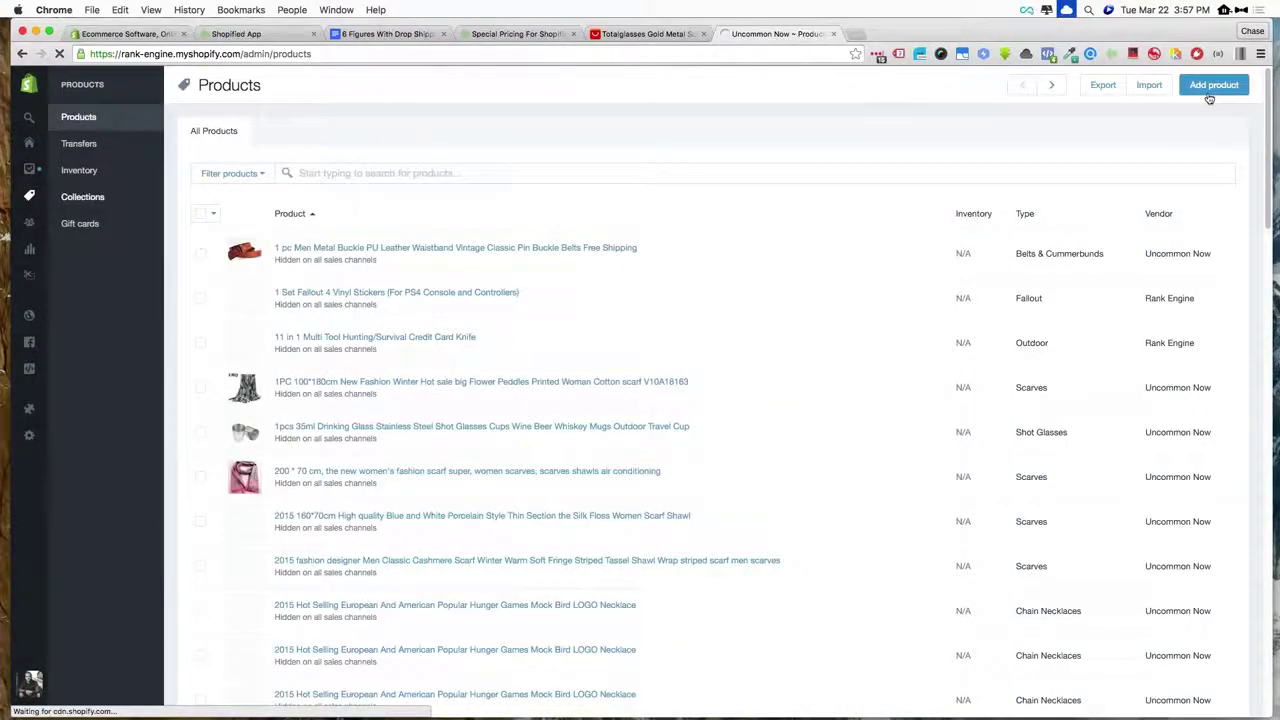
left_click(1214, 84)
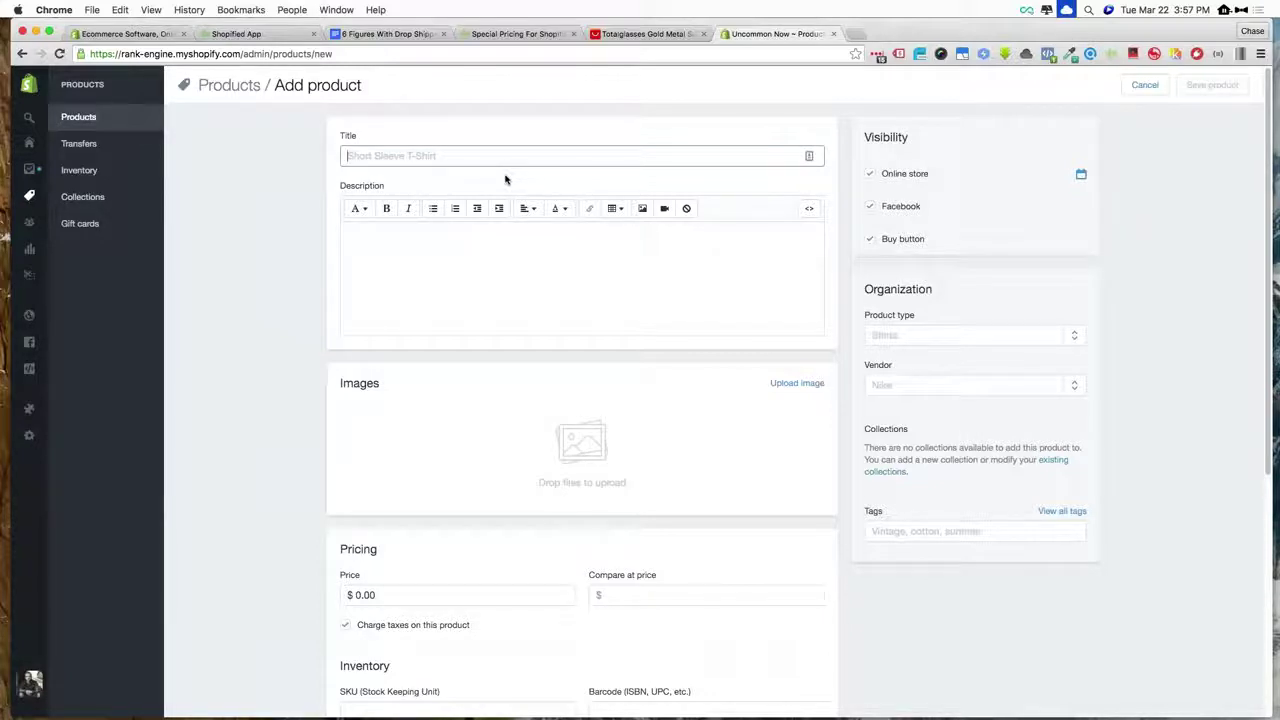
- Title the new product 'Designer Sunglasses'
type("s")
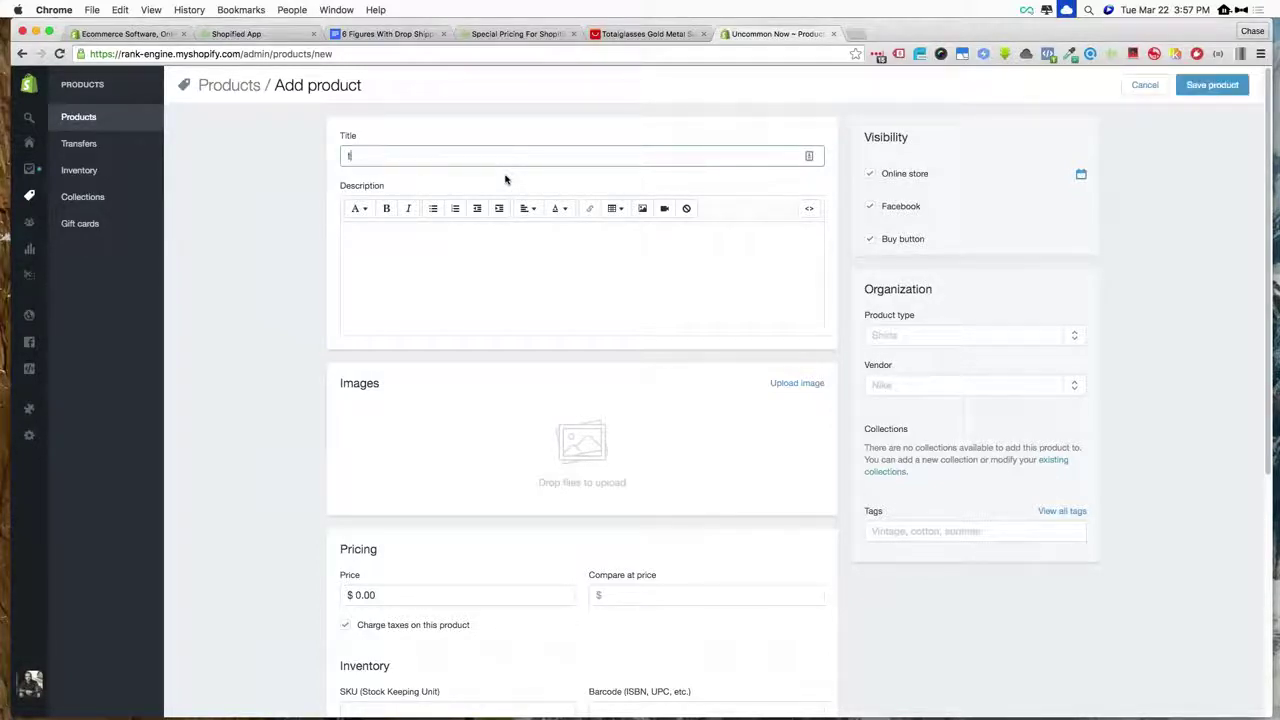
key("BackSpace")
type("Designer Sunglasses")
left_click(496, 269)
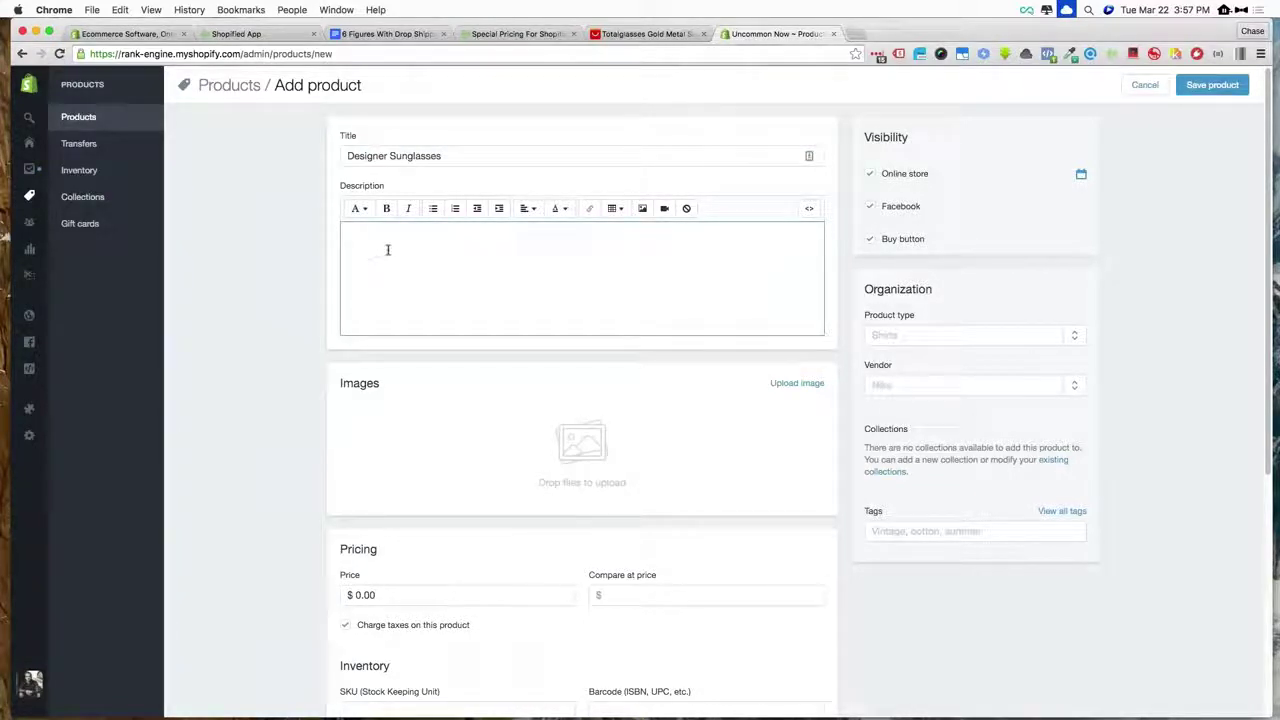
- Review the pricing, inventory and shipping sections, selecting the Compare at price field
scroll(467, 322, "down", 2)
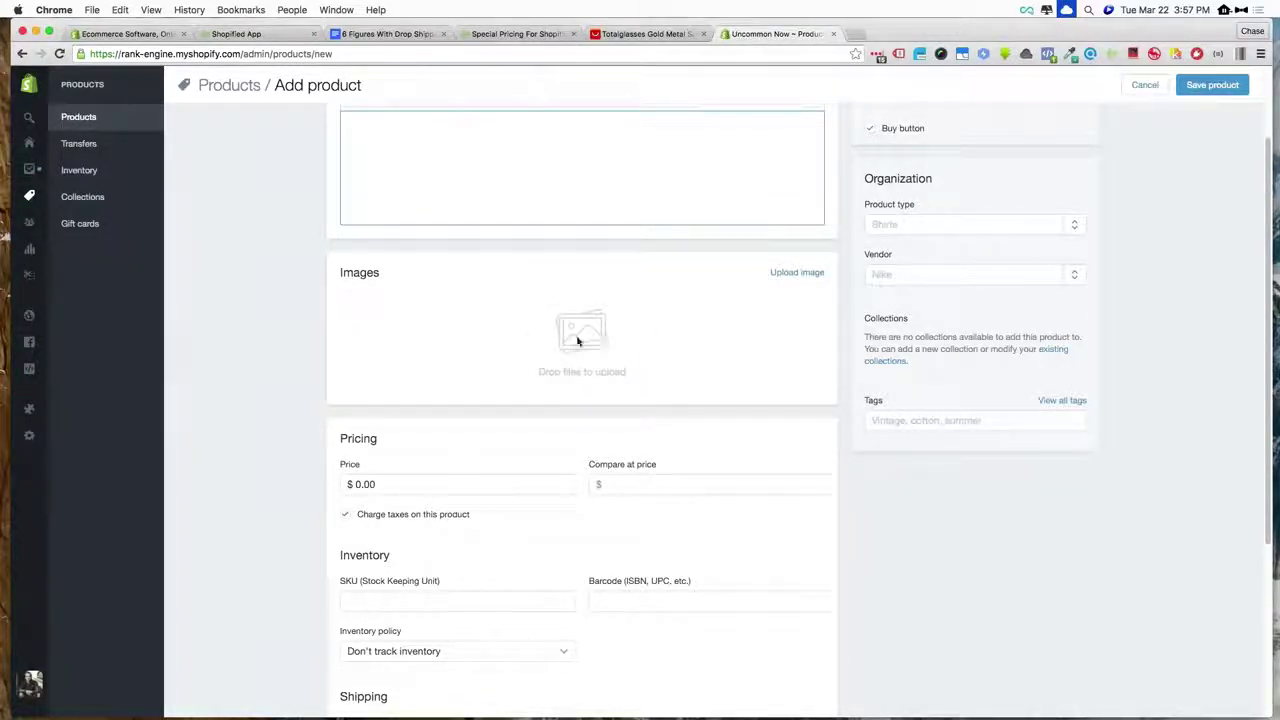
scroll(294, 294, "down", 3)
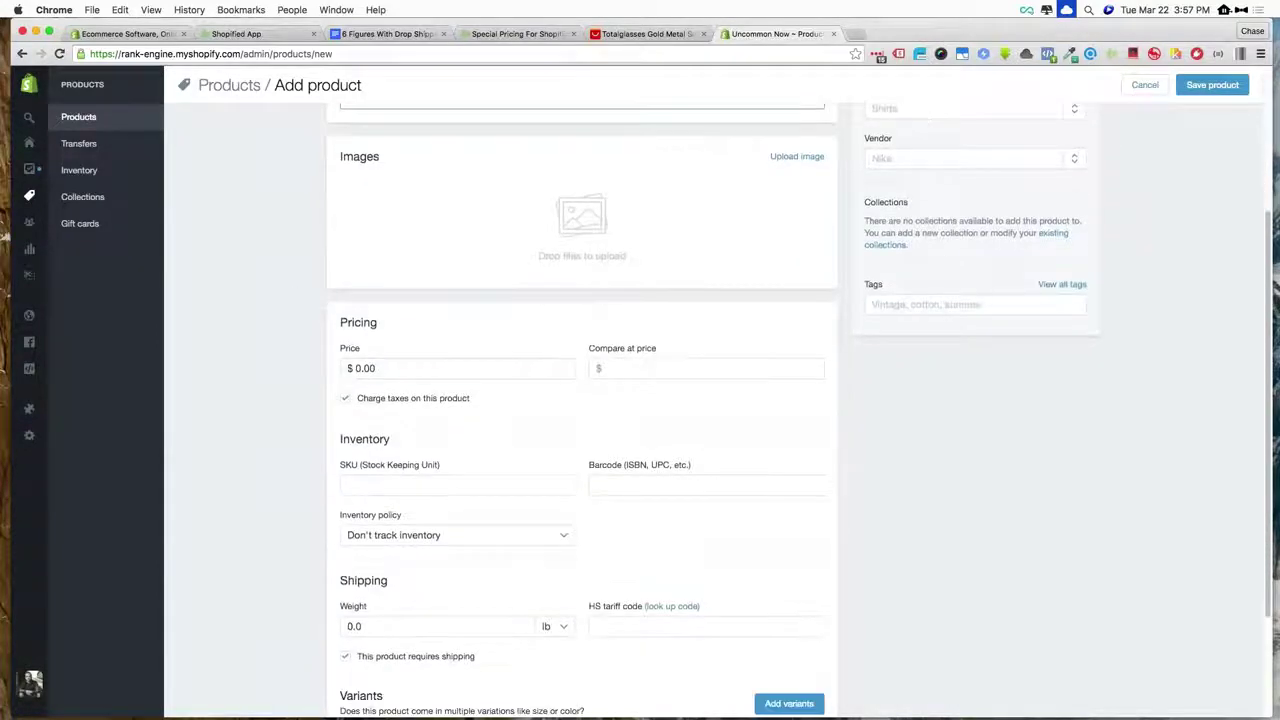
left_click(606, 370)
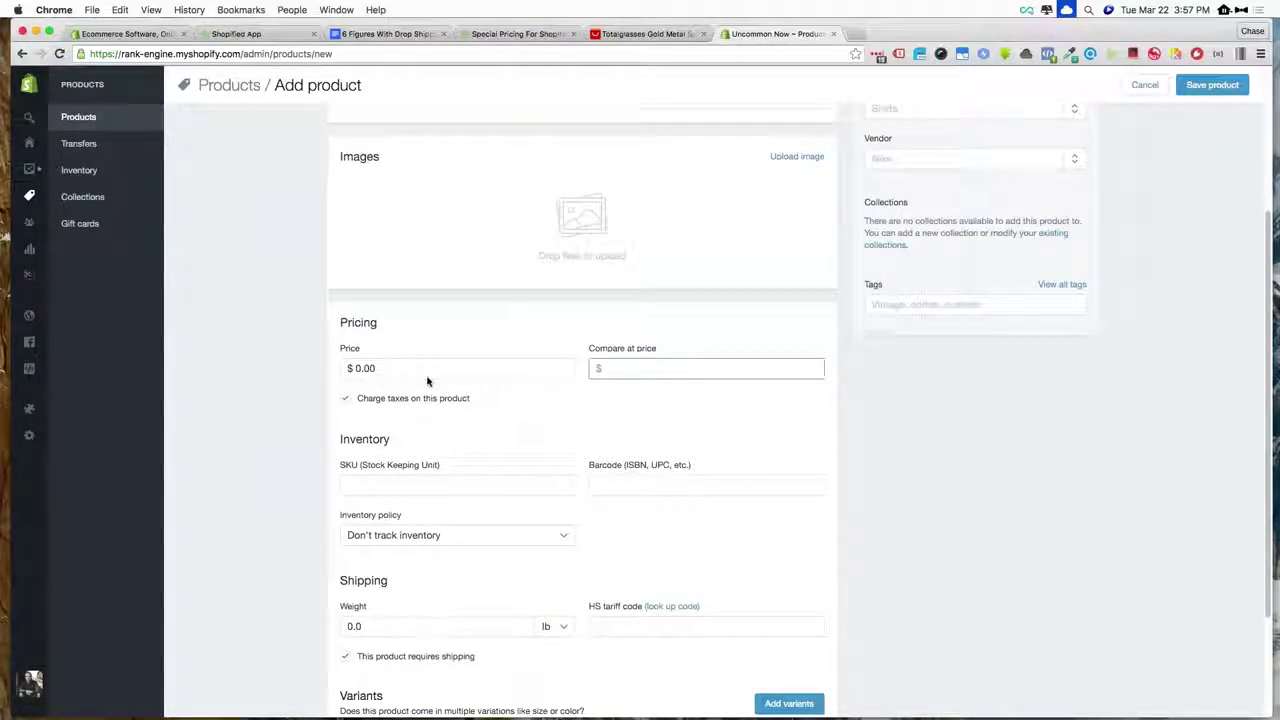
scroll(428, 380, "down", 4)
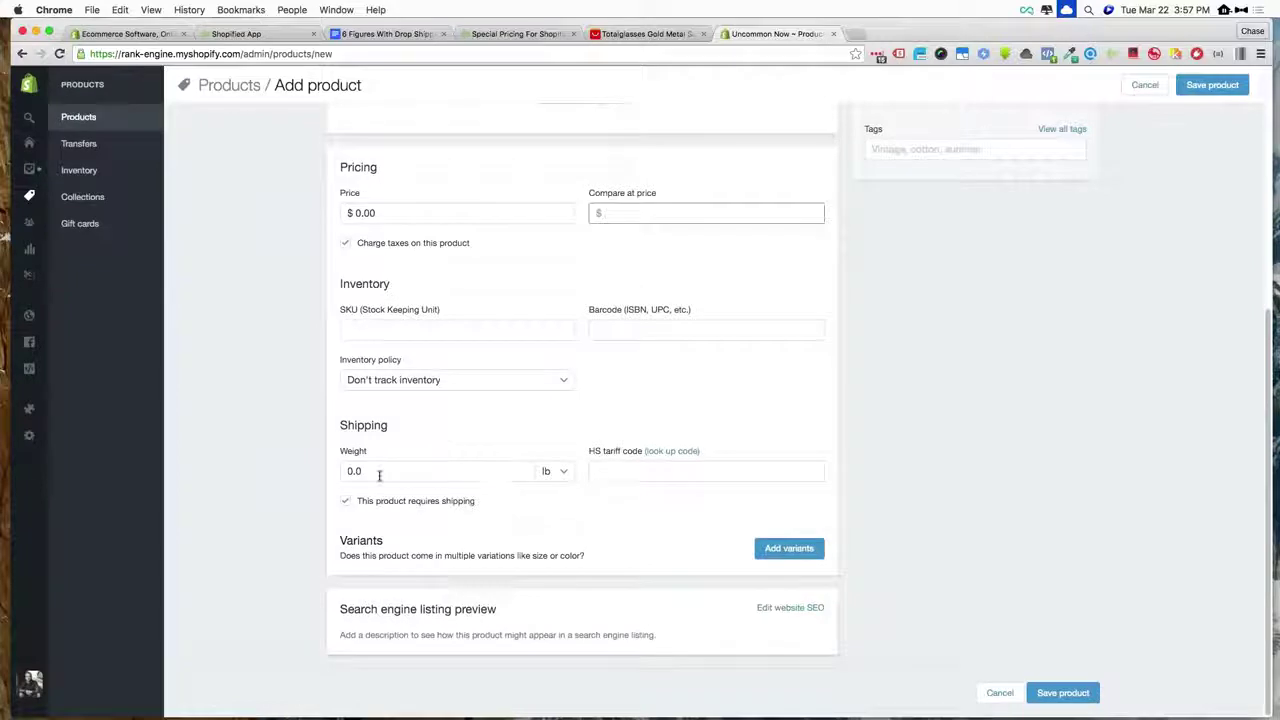
scroll(480, 500, "up", 1)
scroll(517, 531, "down", 1)
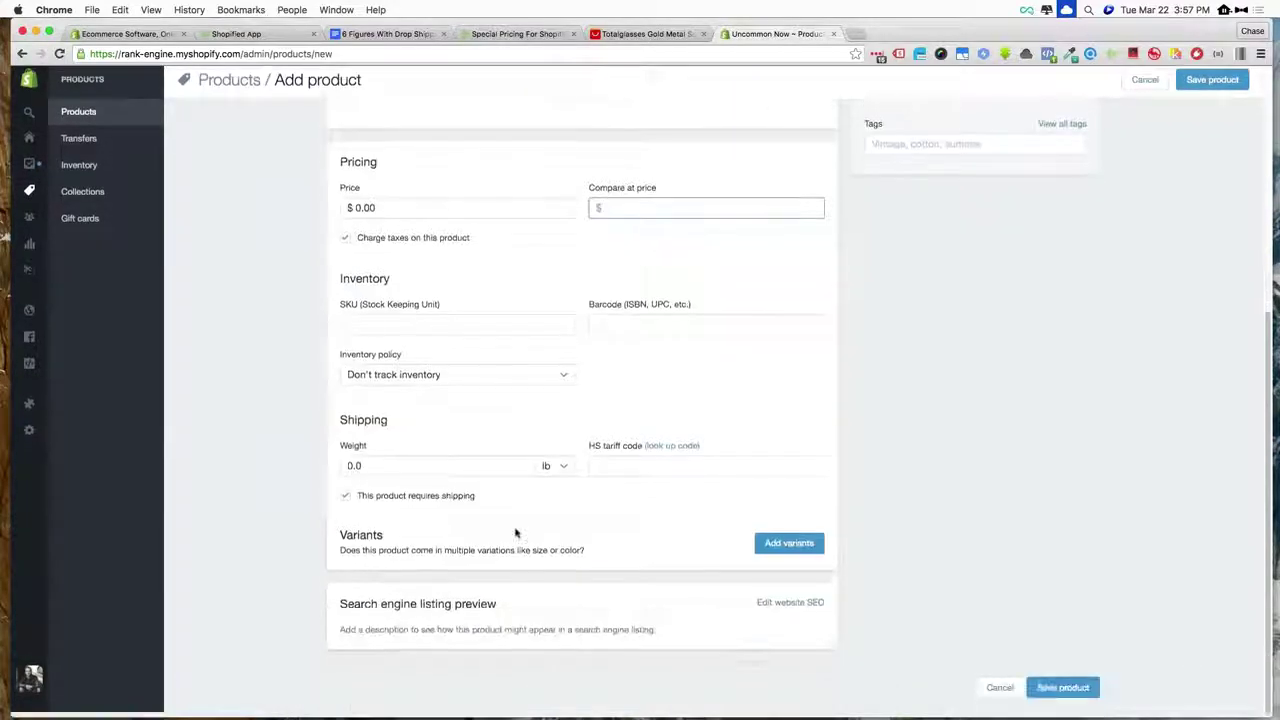
- Add a Color variant option with the values blue, red and green
left_click(789, 548)
scroll(789, 548, "down", 2)
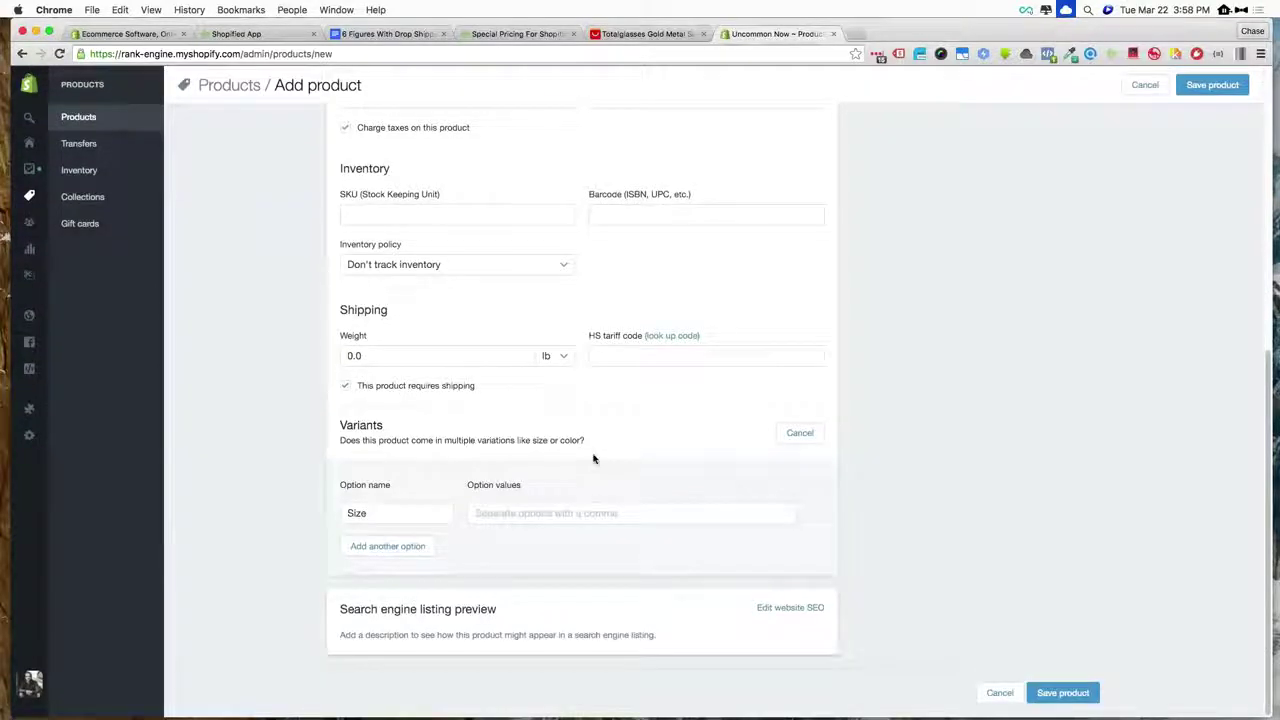
left_click(391, 513)
type("Co")
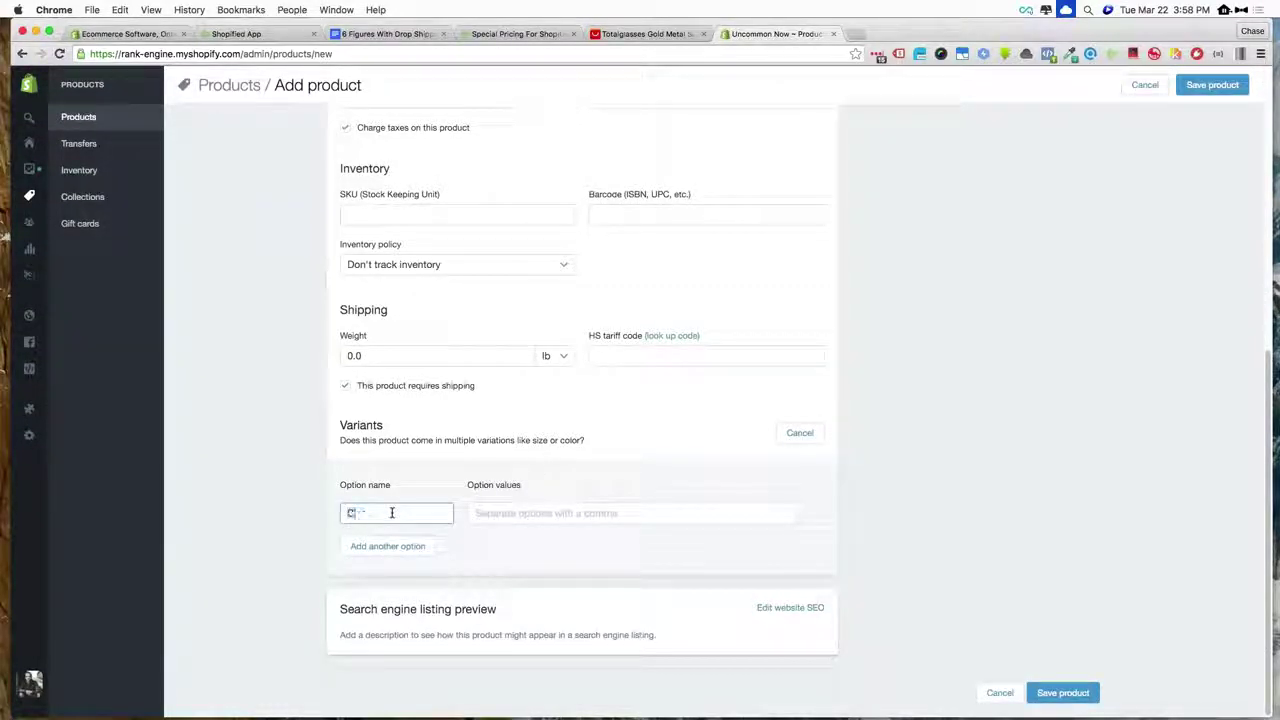
type("lor")
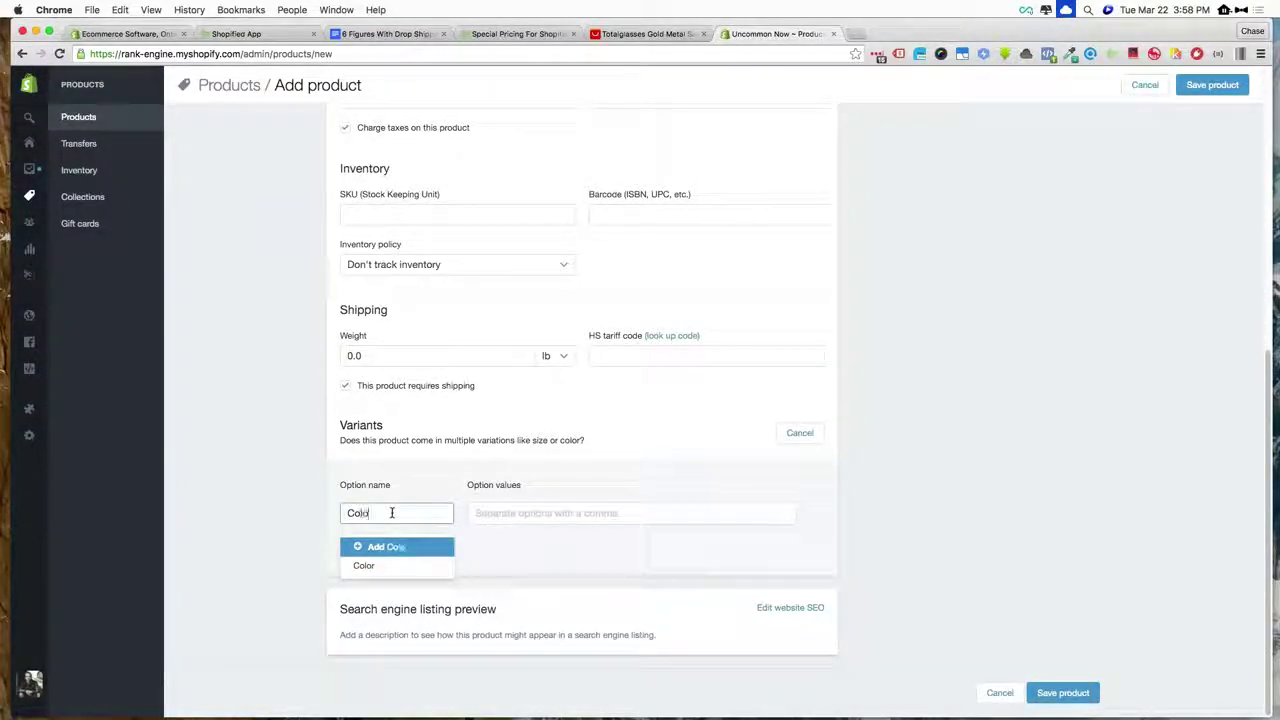
left_click(486, 518)
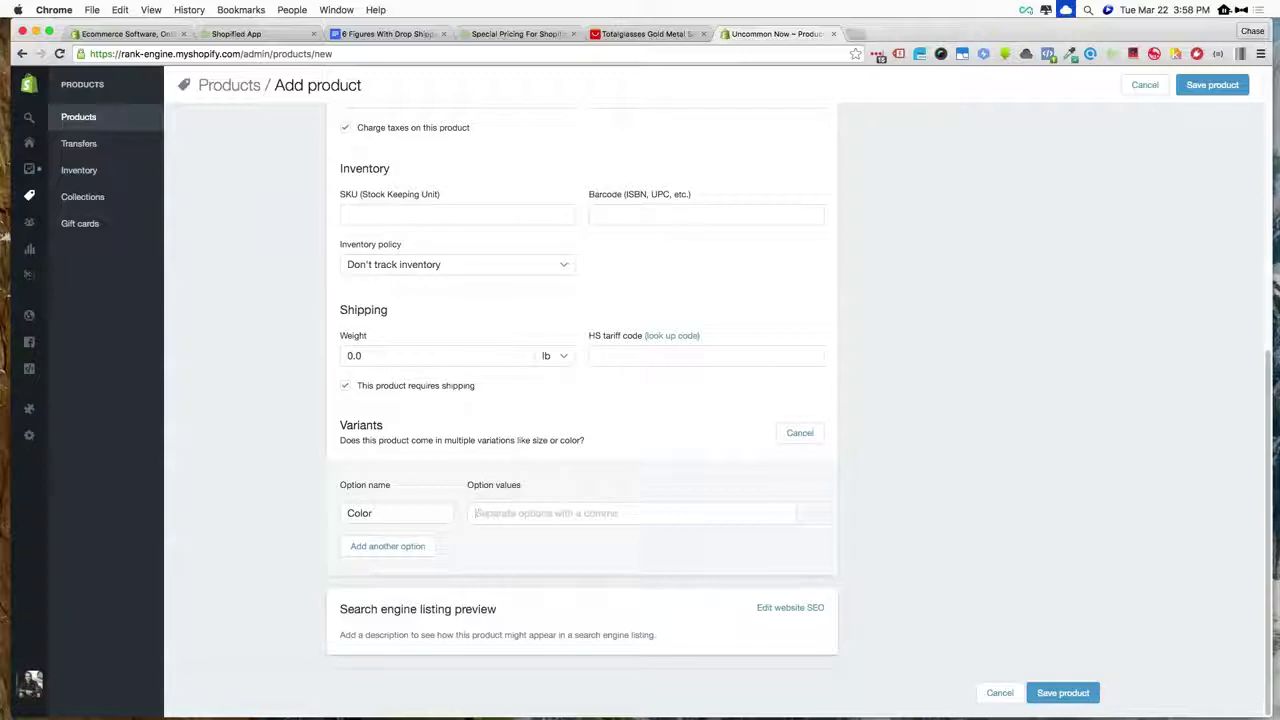
type("blue")
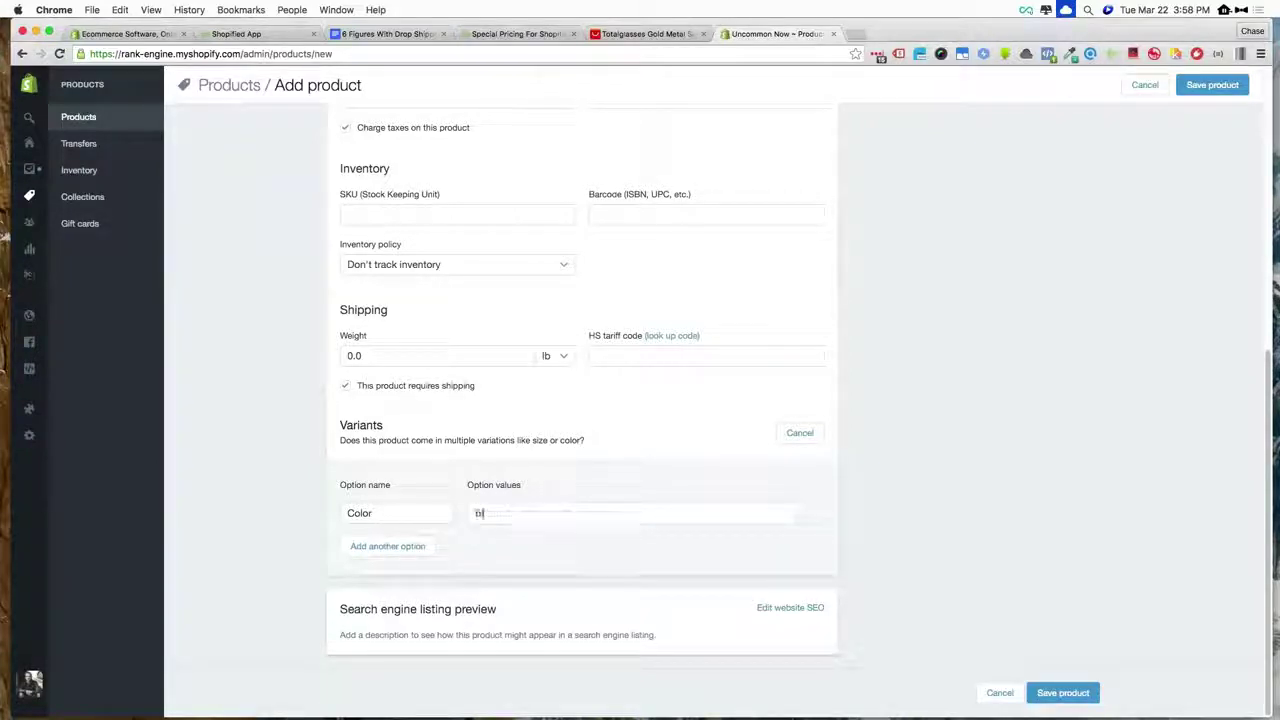
key("comma")
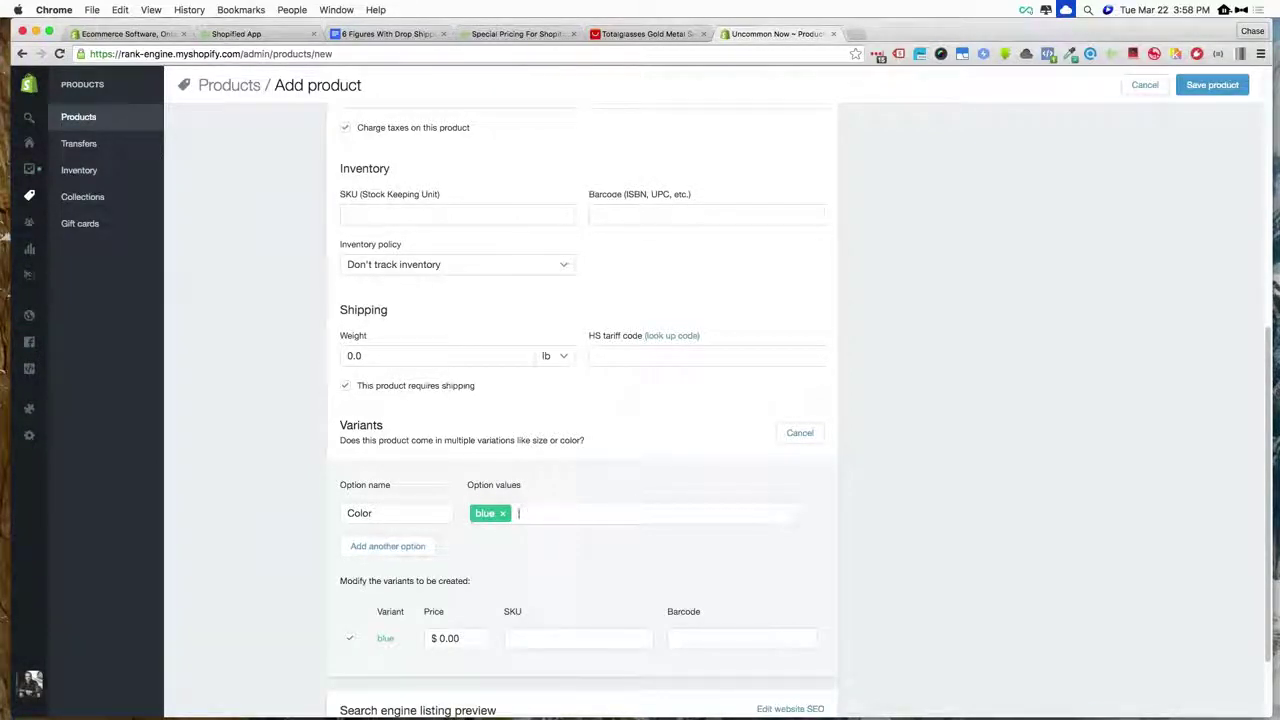
type("red")
key("comma")
type("green")
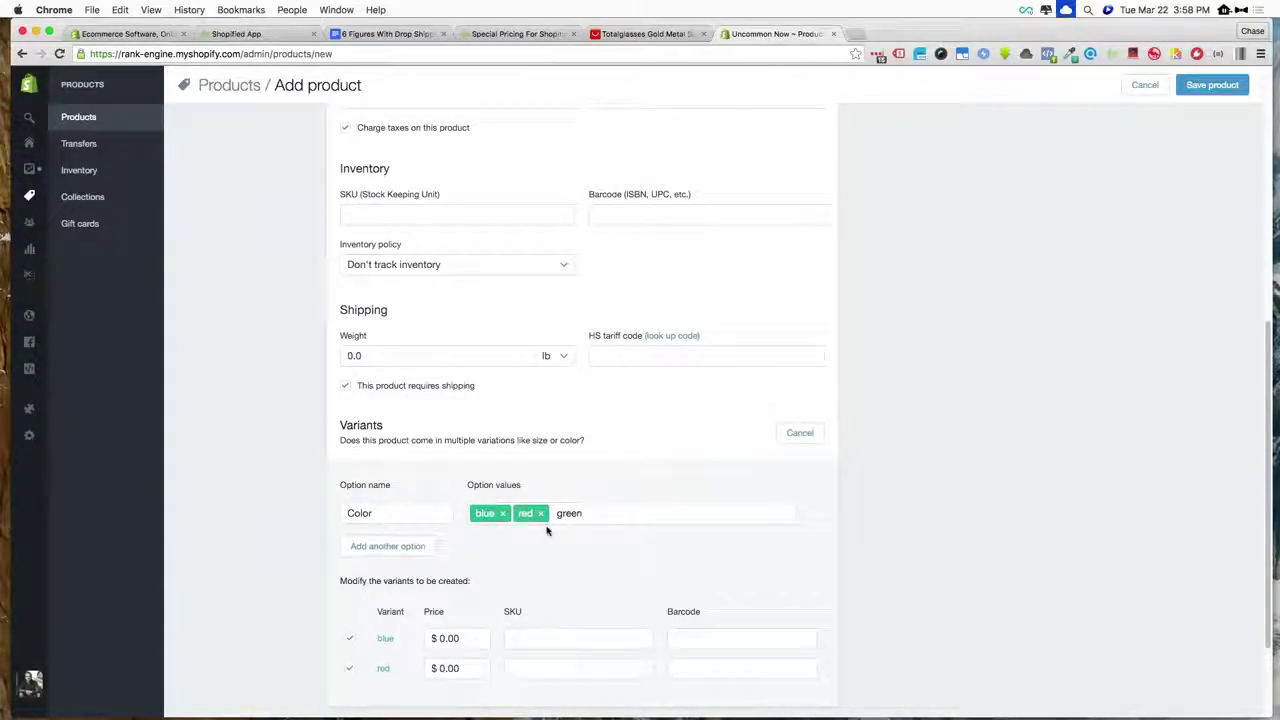
key("comma")
- Select the blue and red variant price fields, each still at $0.00
scroll(580, 537, "down", 3)
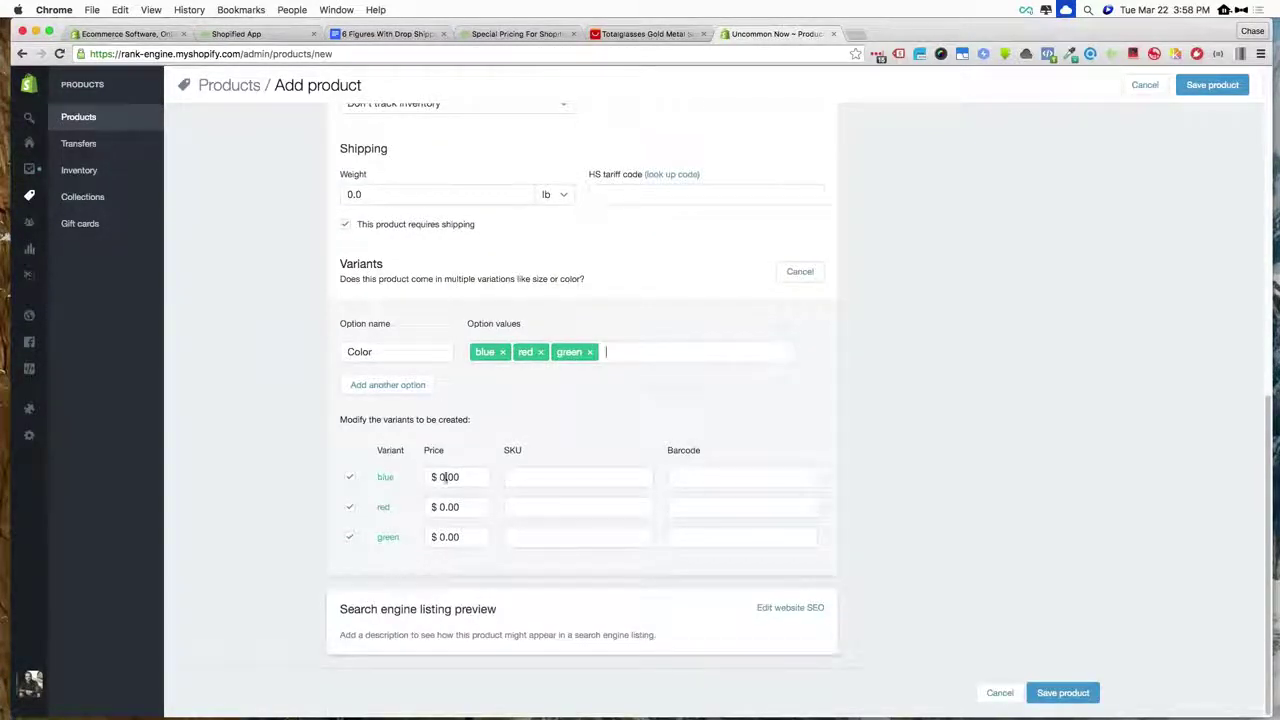
left_click(445, 477)
left_click(446, 507)
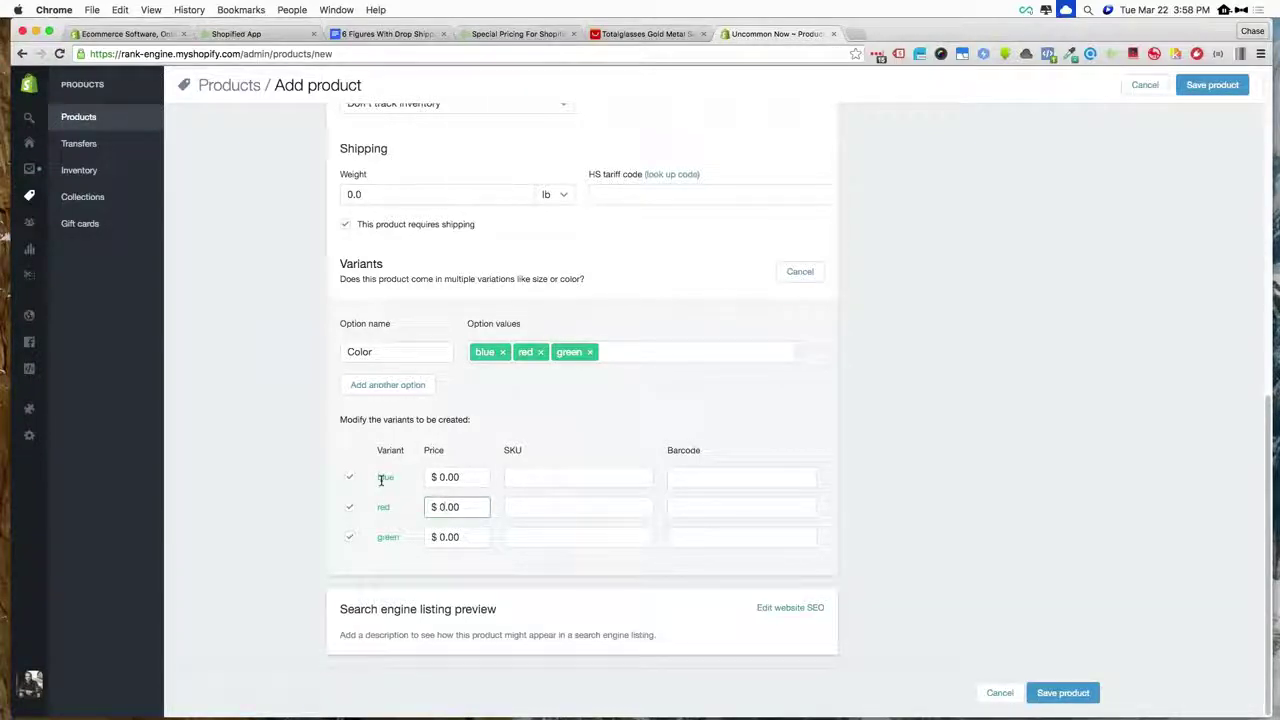
scroll(903, 530, "up", 5)
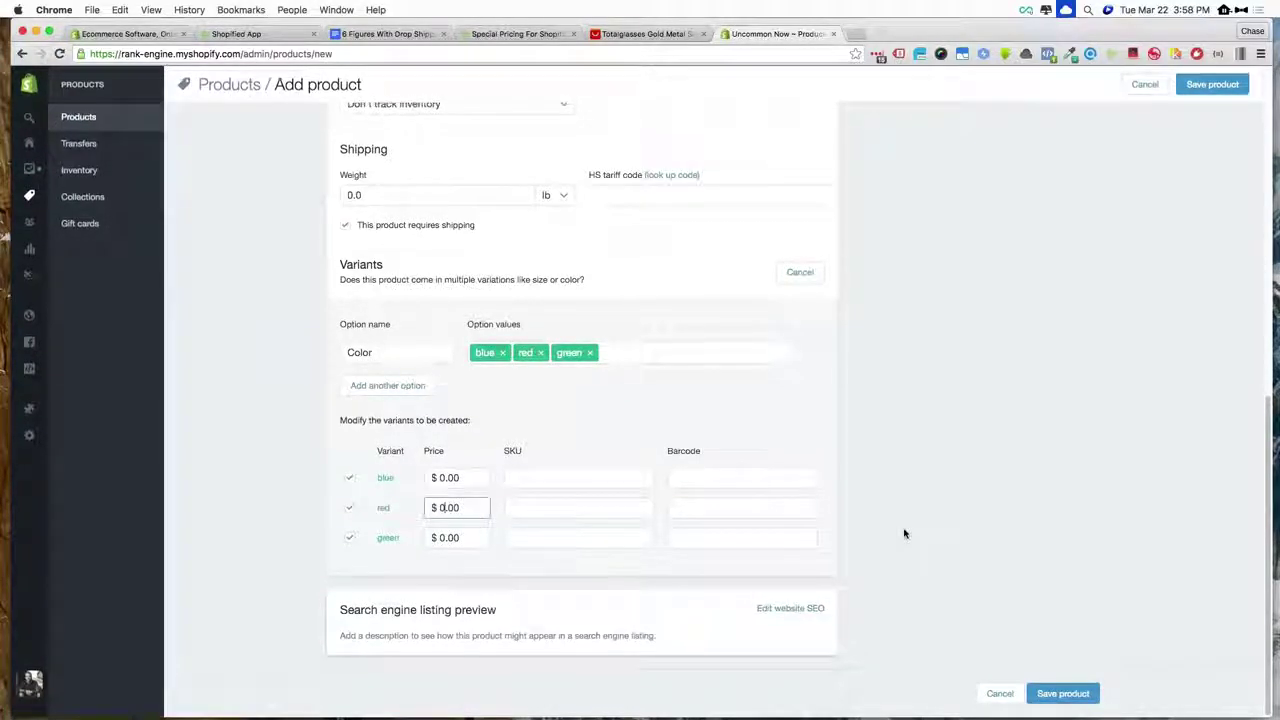
scroll(903, 533, "up", 3)
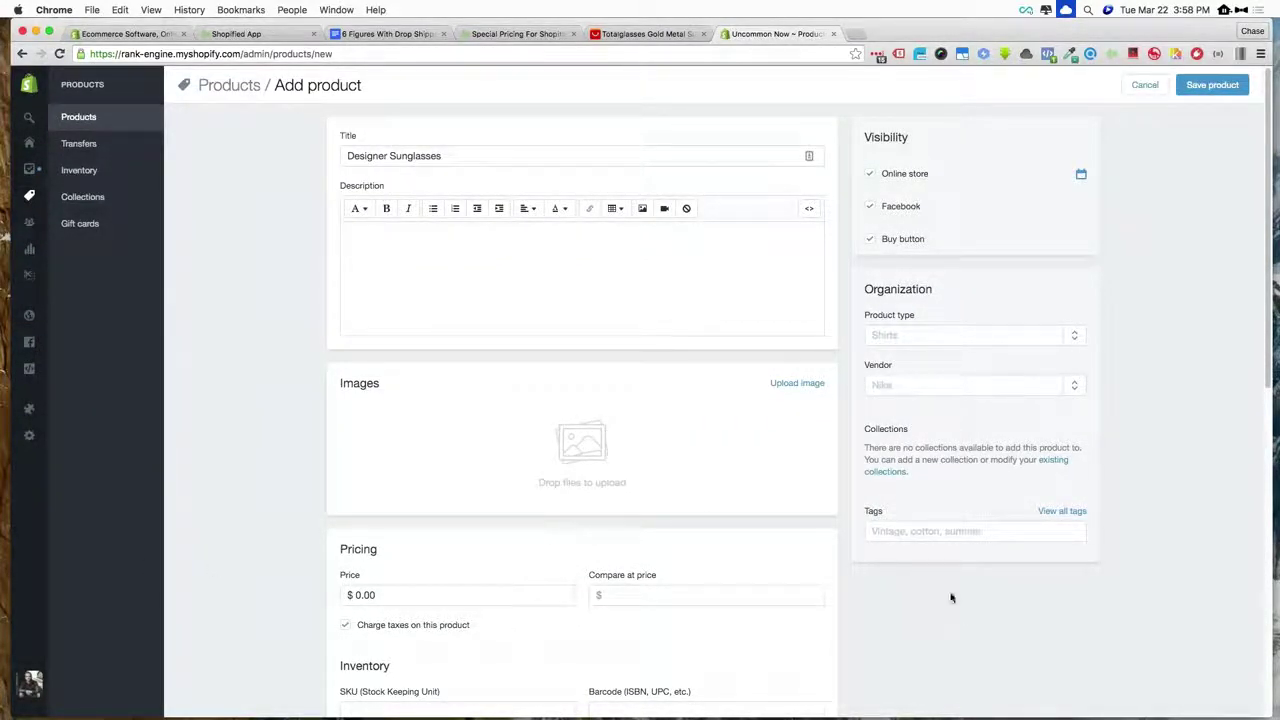
scroll(929, 571, "down", 10)
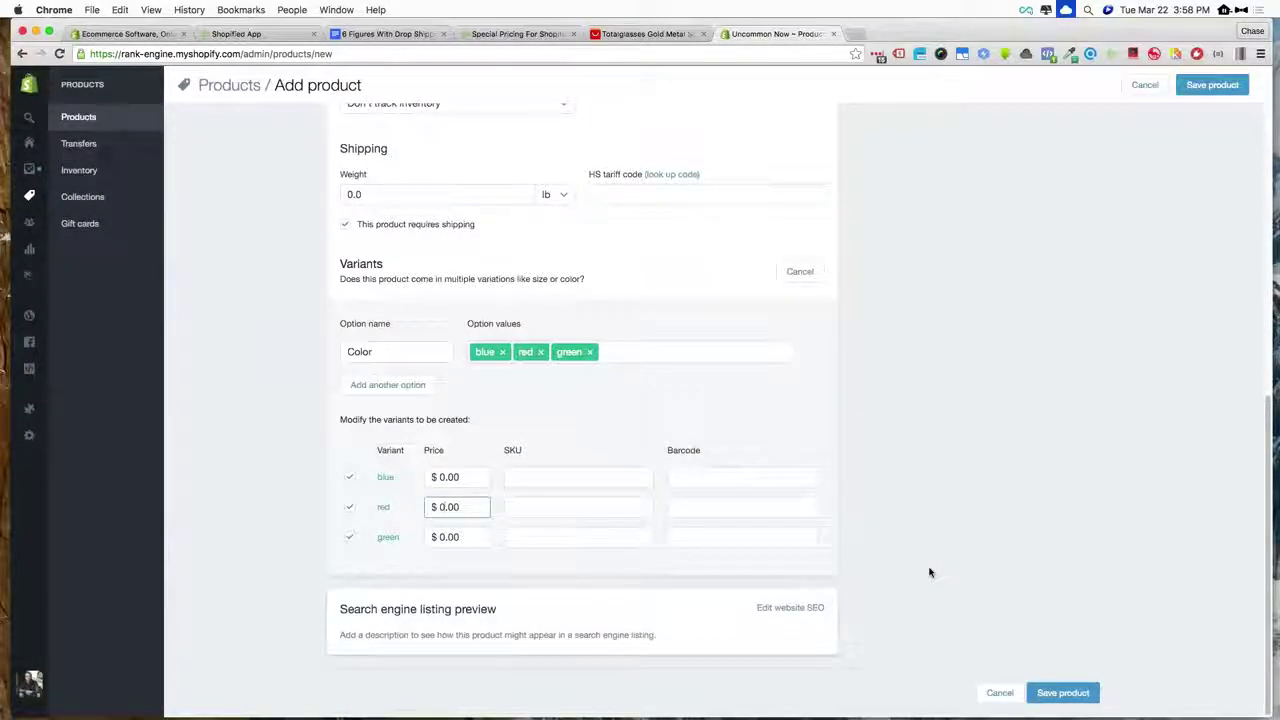
- Discard the unsaved product without saving, then switch to the Shopified App dashboard
left_click(985, 693)
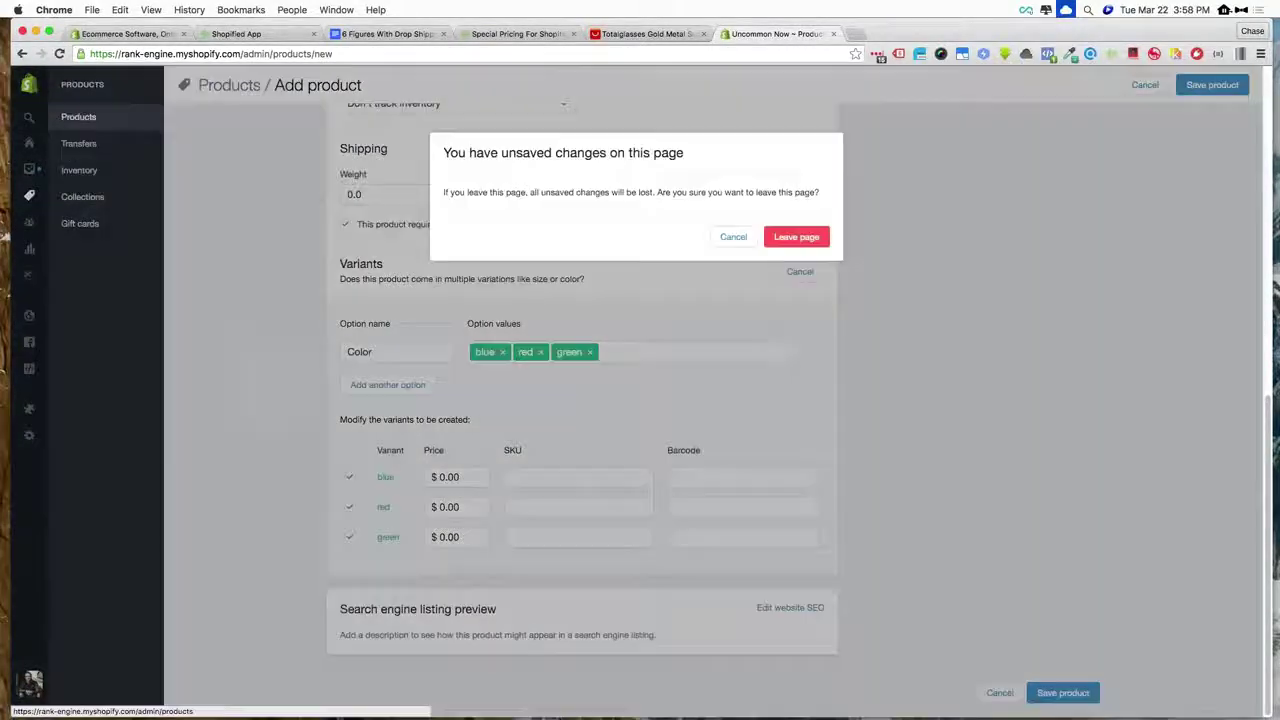
left_click(800, 241)
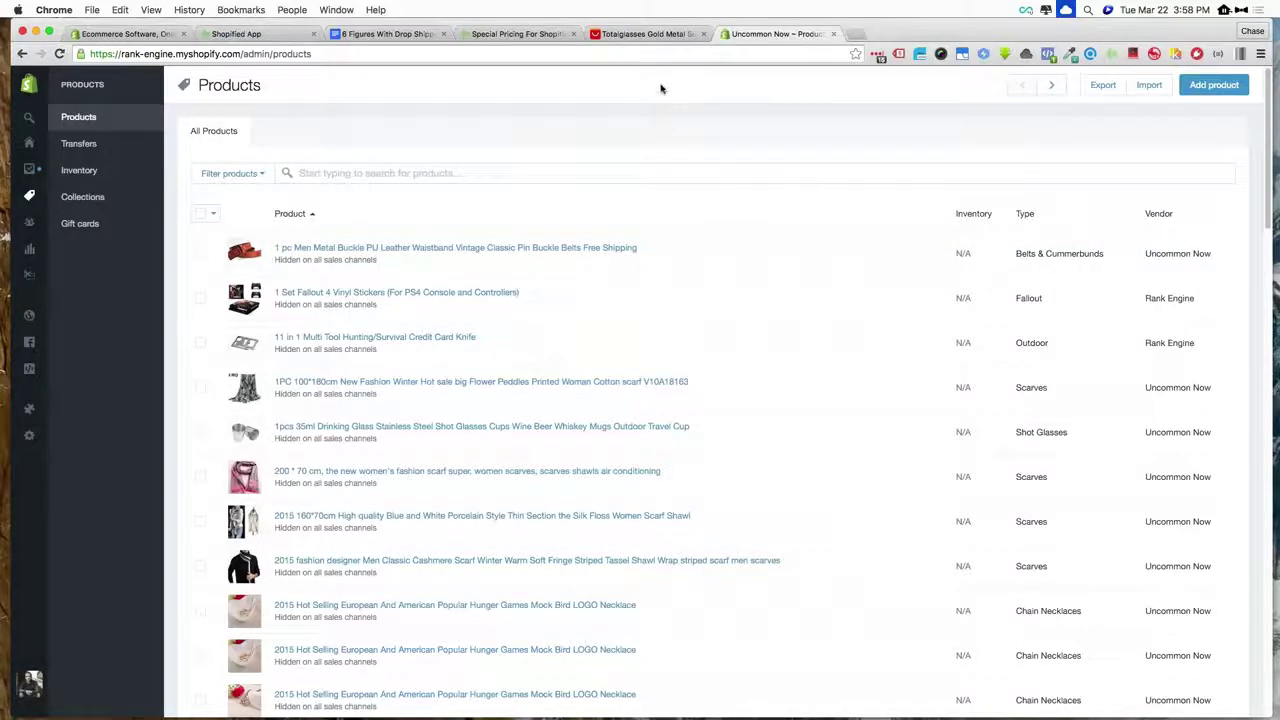
left_click(640, 35)
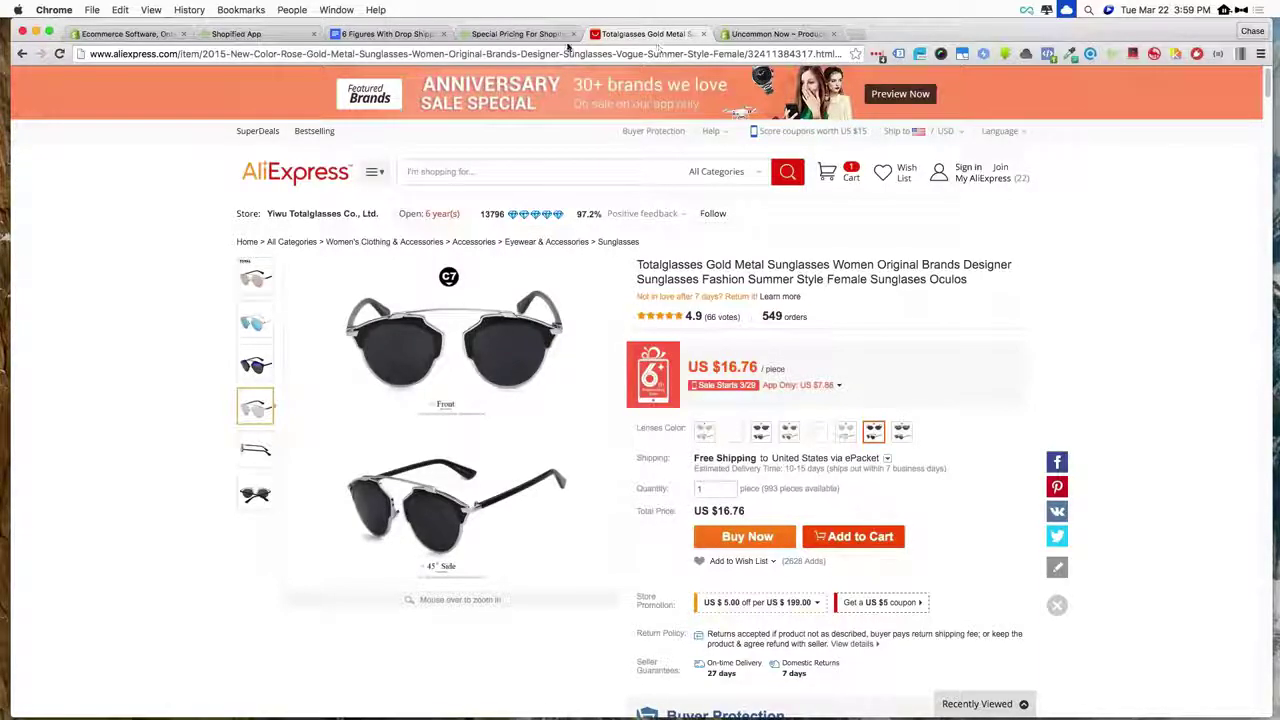
left_click(251, 37)
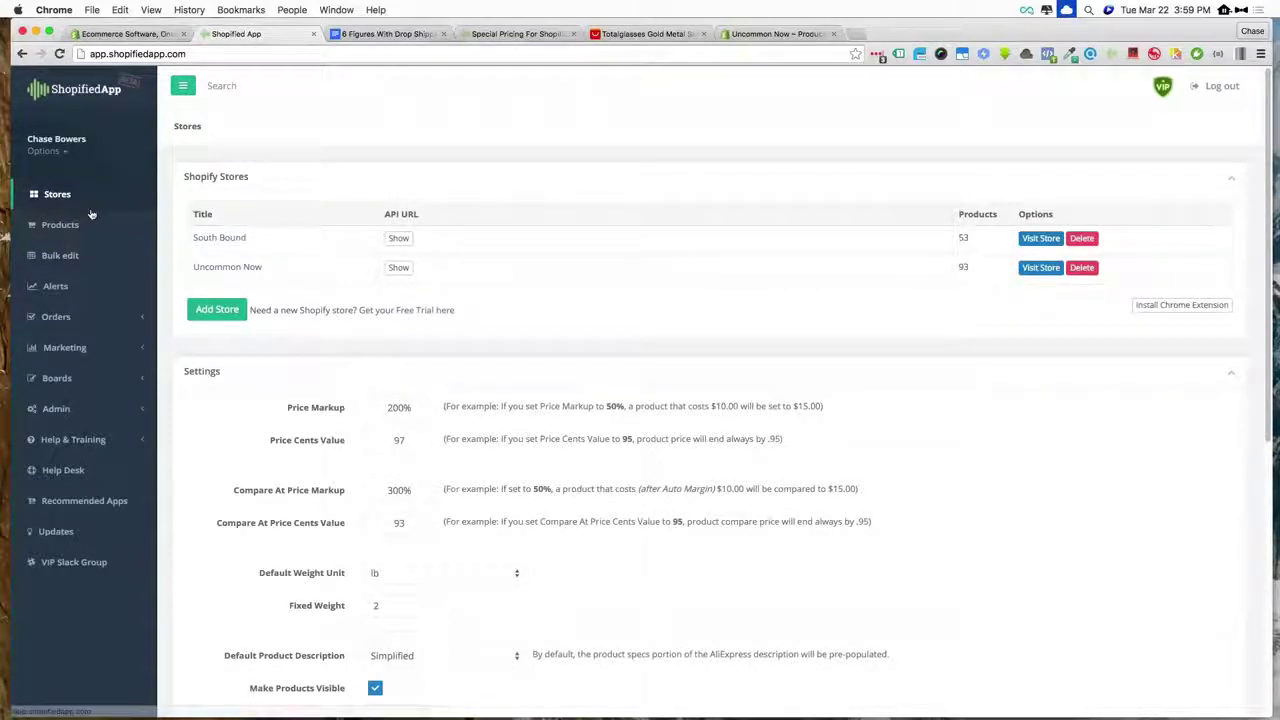
- View Shopified App's saved products list, then return to the AliExpress sunglasses page
left_click(62, 224)
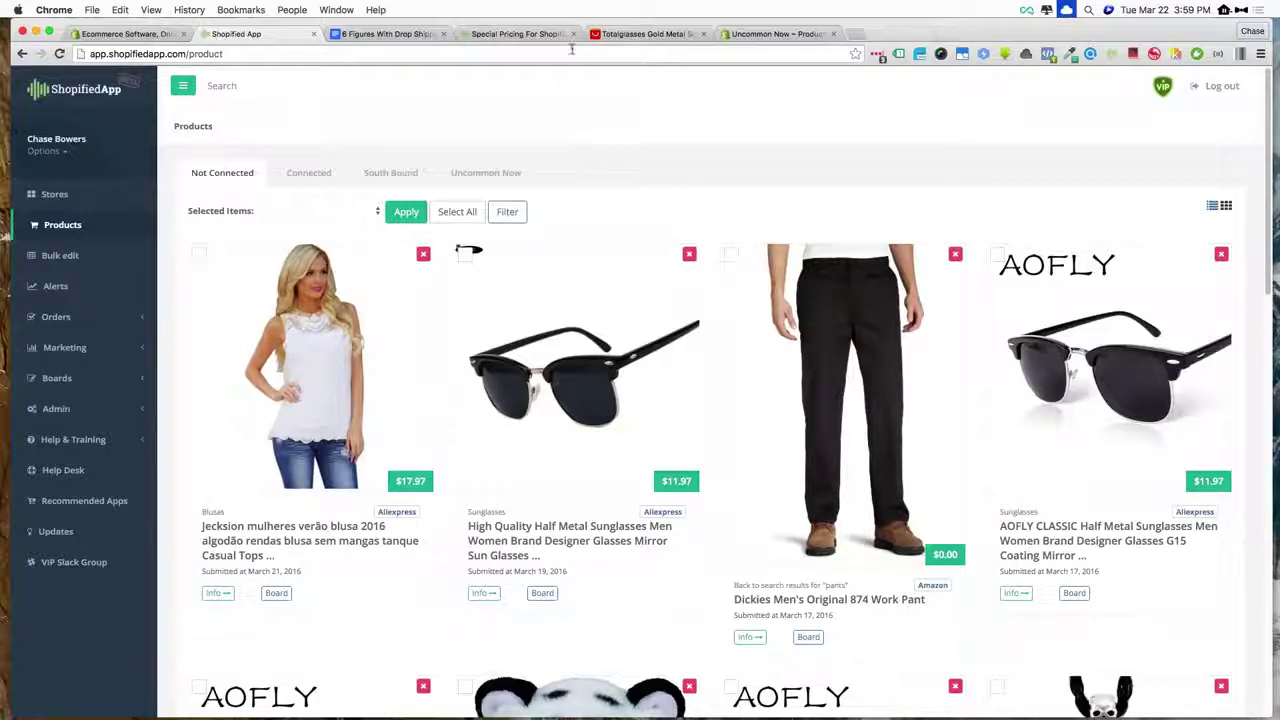
left_click(640, 34)
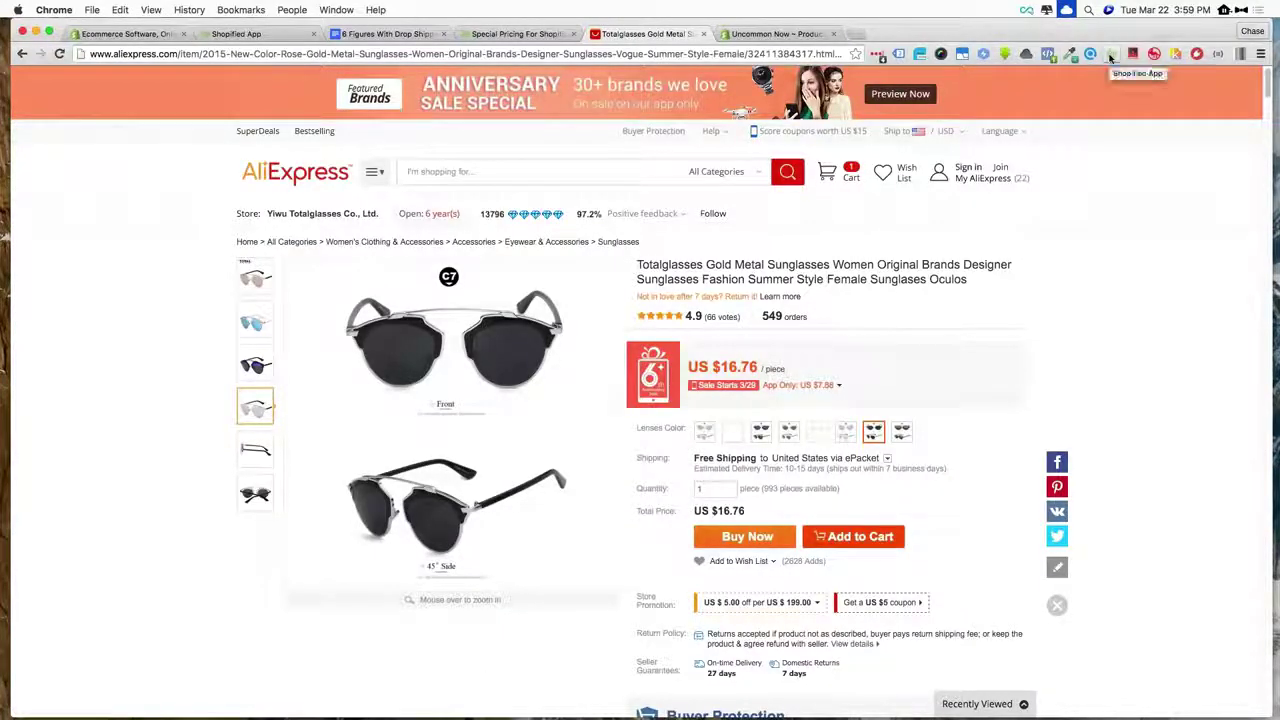
- In the Shopified panel, retitle the import 'Designer Sunglasses', keeping price $50.97 and compare-at $203.93
left_click(1110, 55)
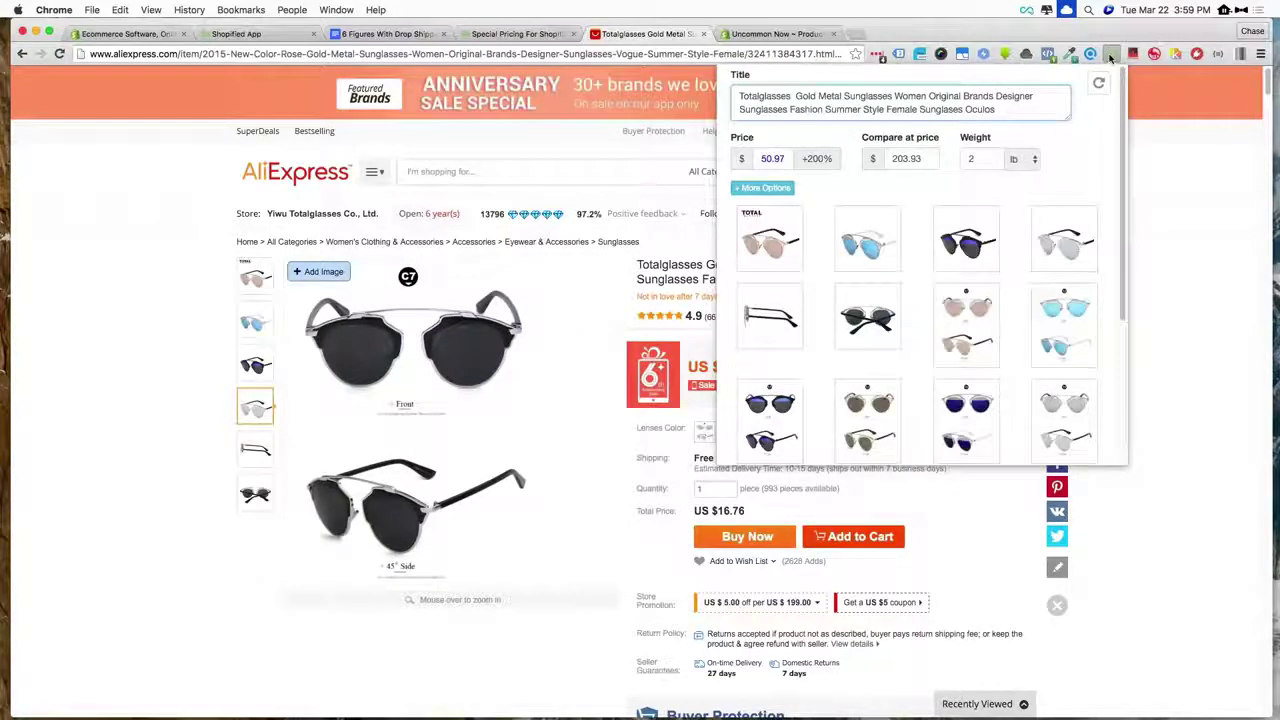
scroll(1075, 178, "down", 5)
scroll(1075, 178, "up", 5)
triple_click(868, 103)
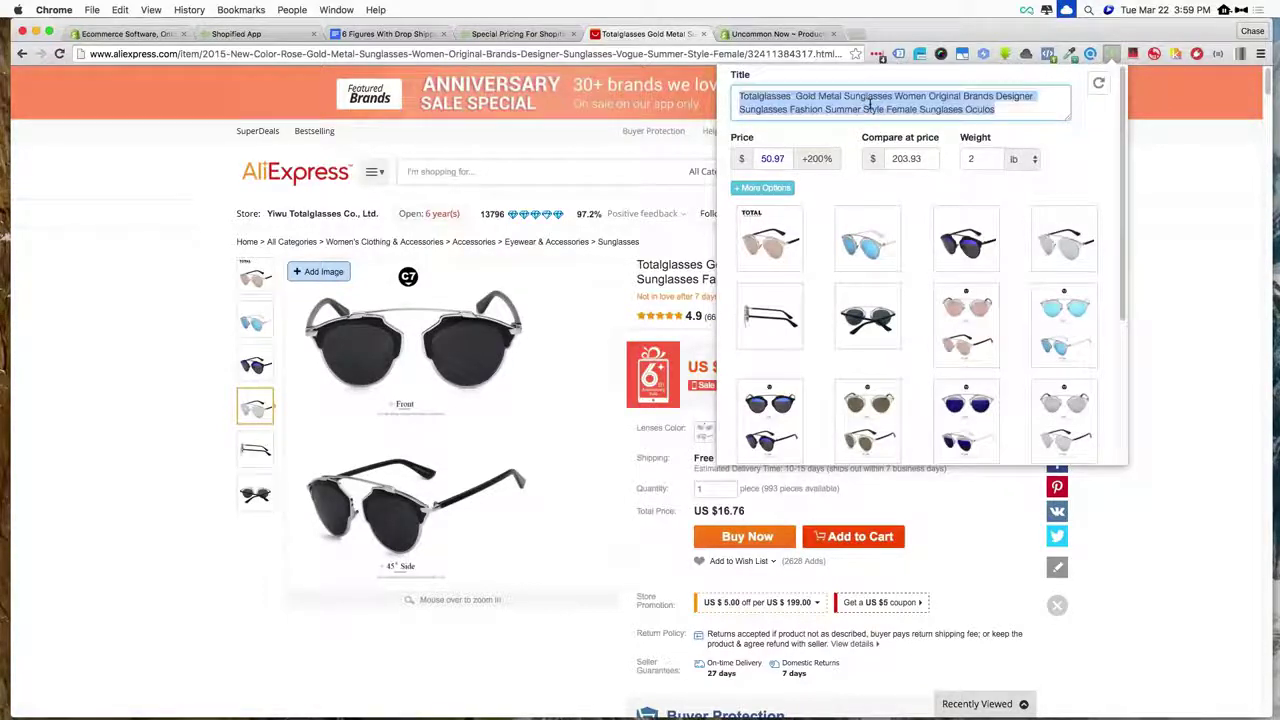
type("Designer")
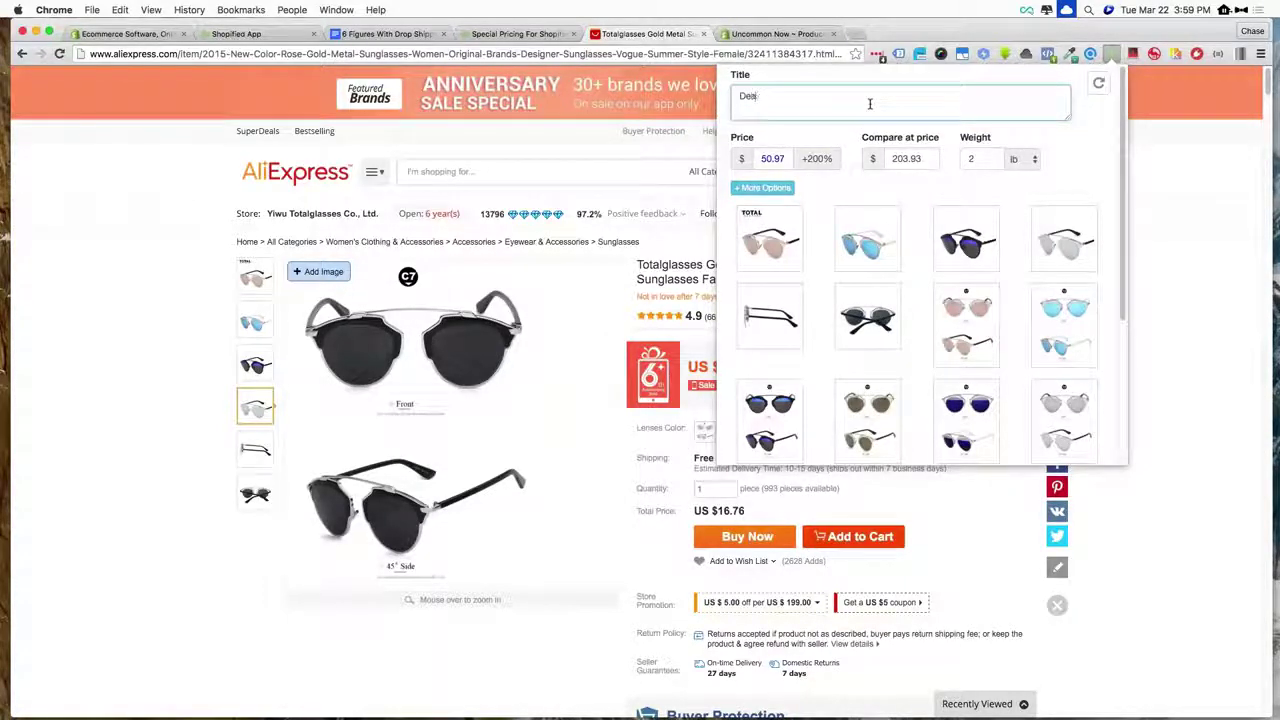
type(" Sungla")
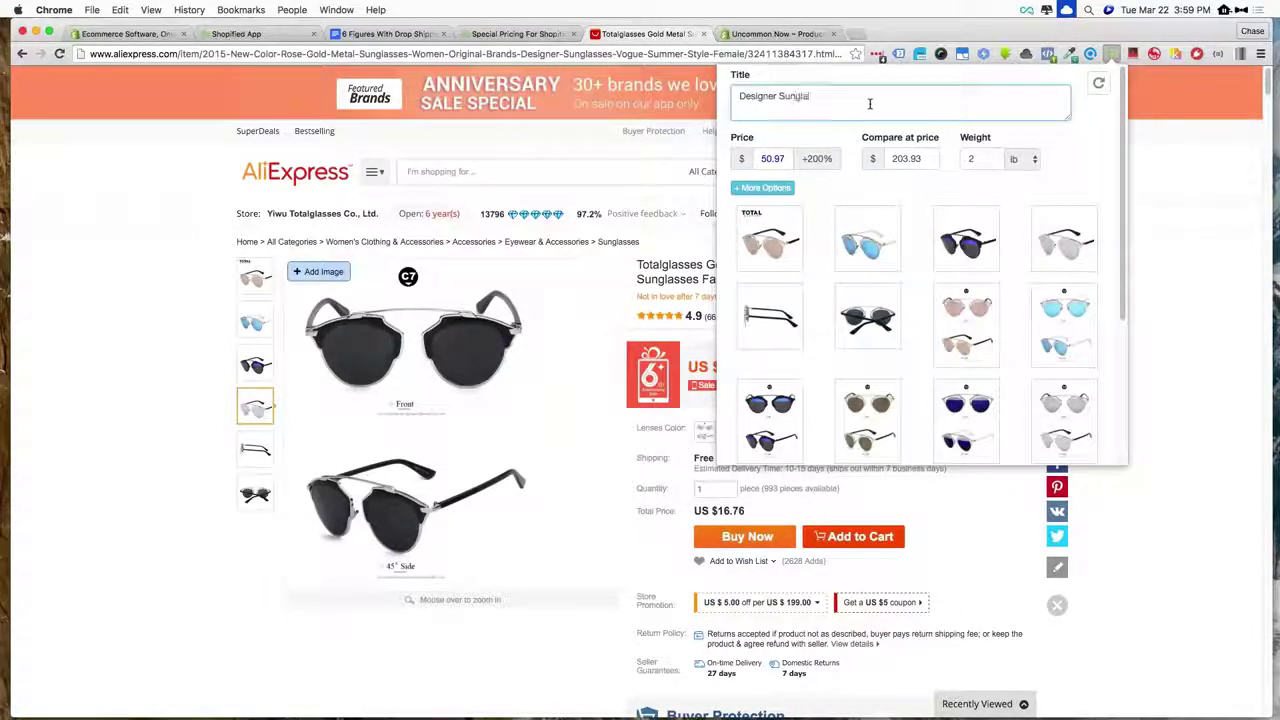
type("sses")
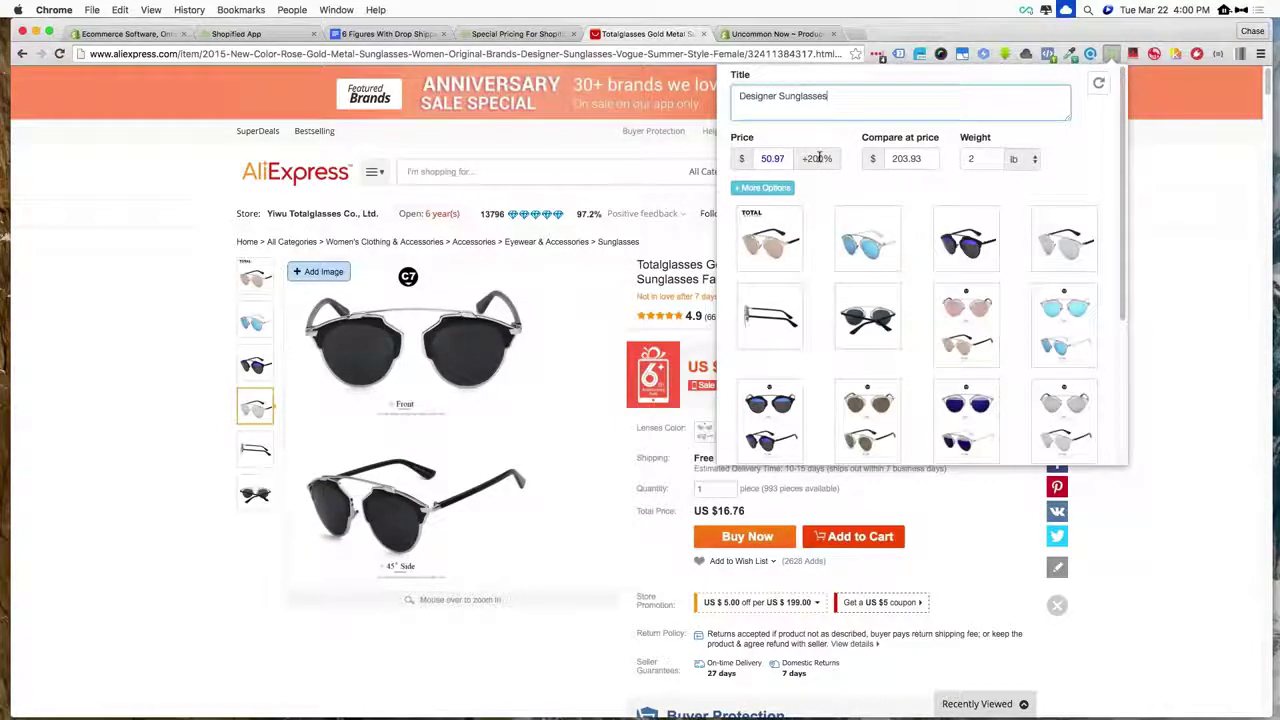
key("Tab")
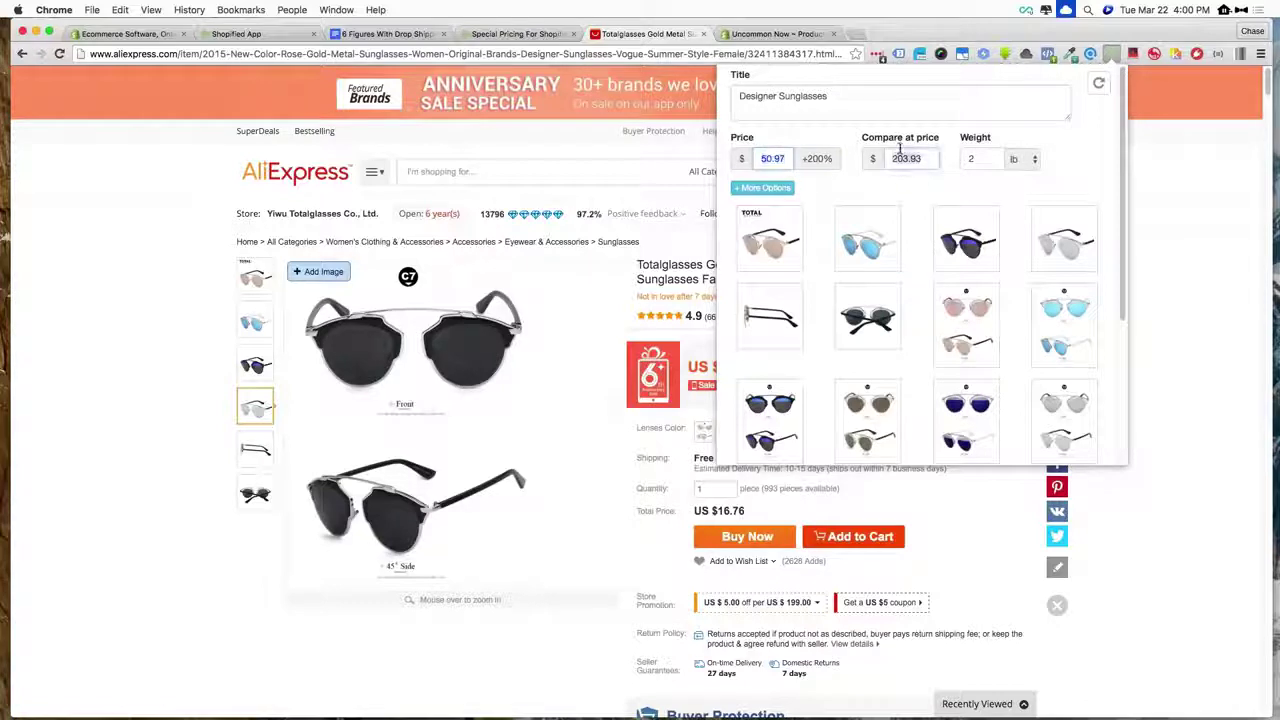
key("Tab")
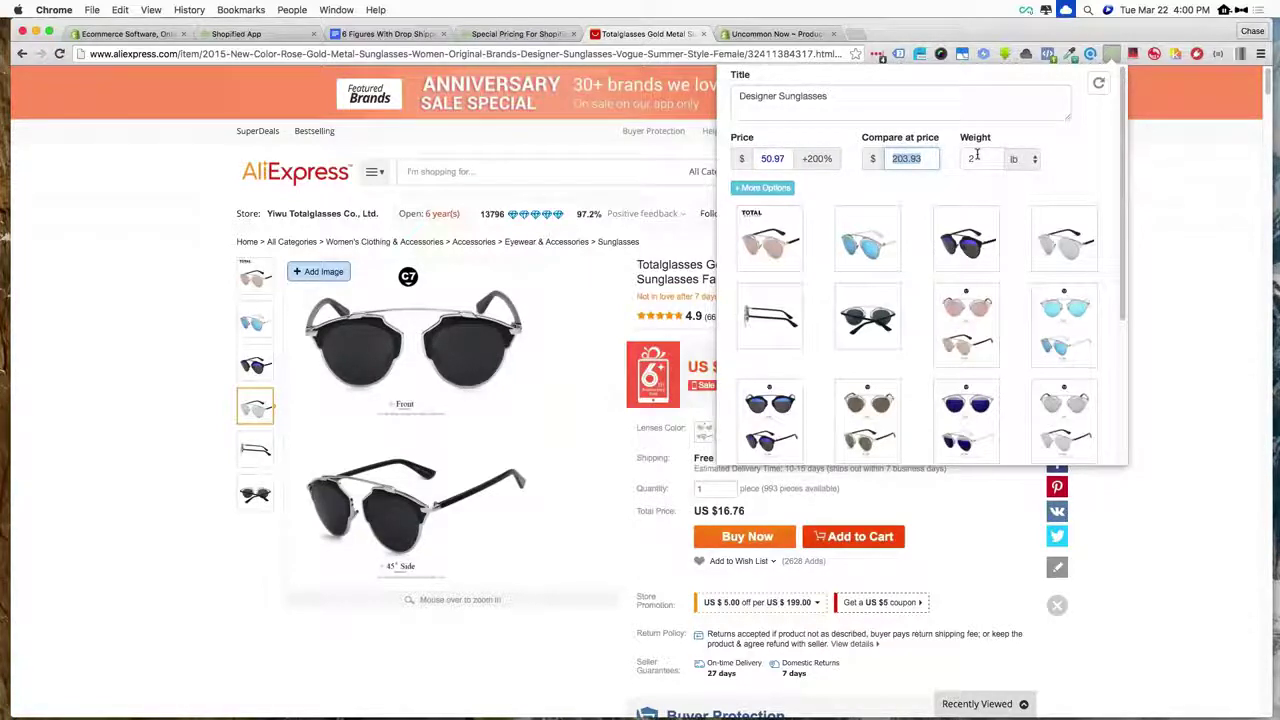
- Remove the side-view image from the sunglasses import
scroll(977, 155, "down", 2)
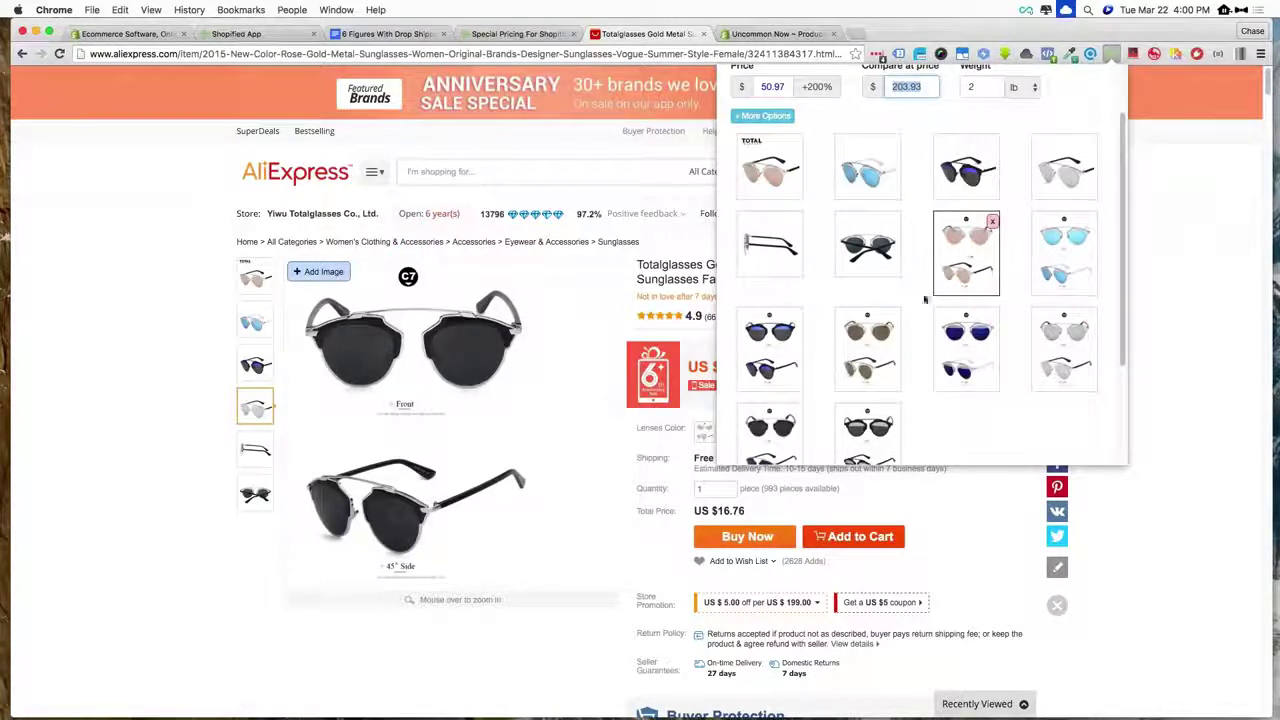
scroll(924, 299, "down", 2)
scroll(924, 299, "up", 2)
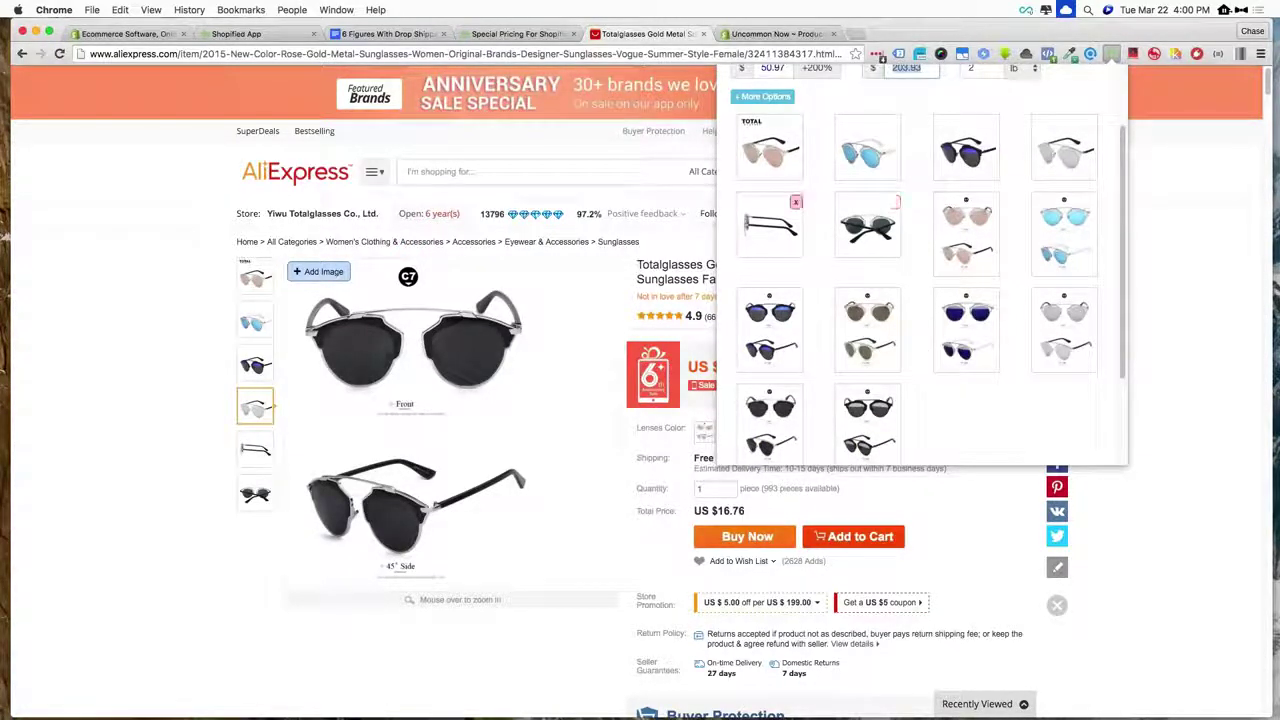
left_click(795, 204)
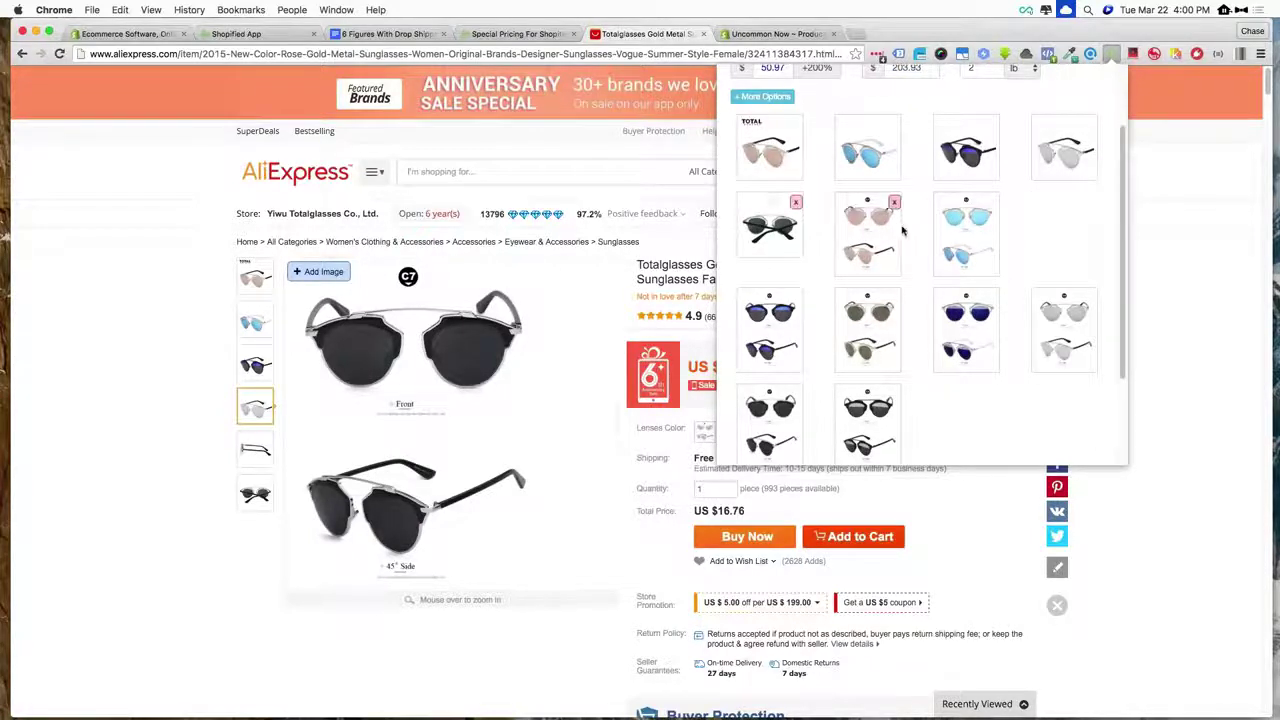
scroll(900, 225, "up", 2)
scroll(901, 231, "down", 5)
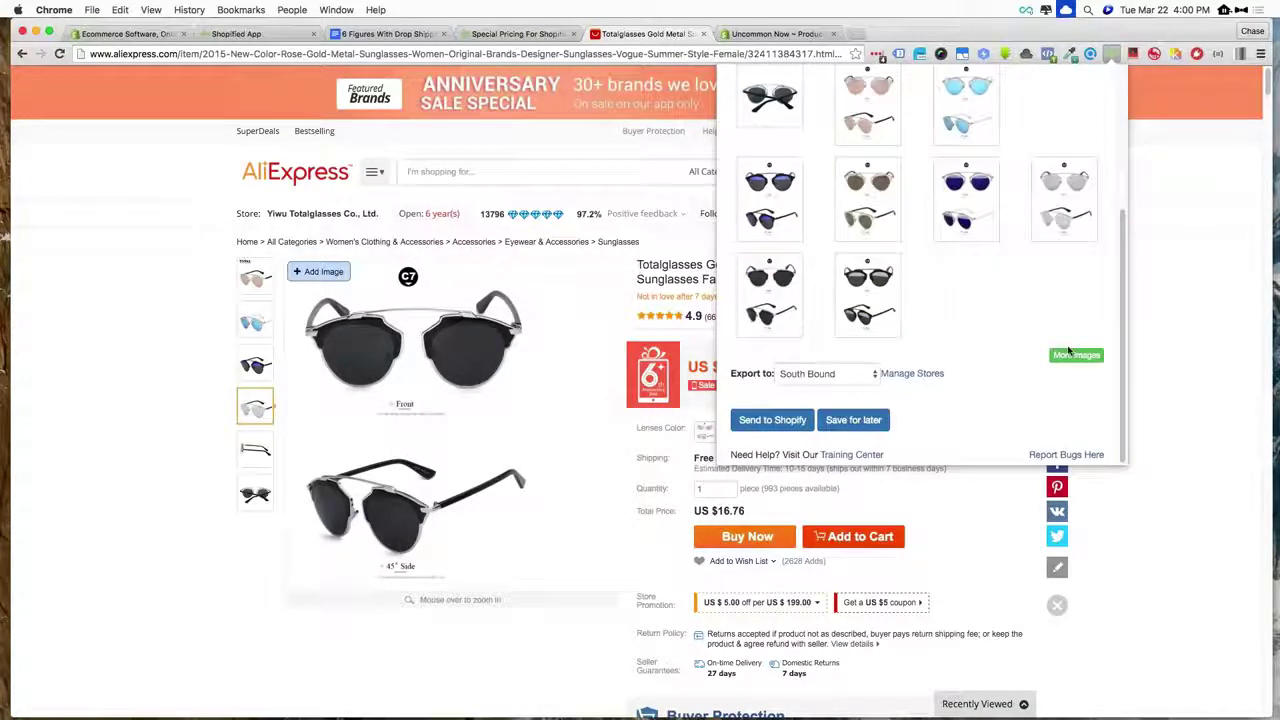
- Add a blue-lens sunglasses photo from More Images to the product images
left_click(1076, 355)
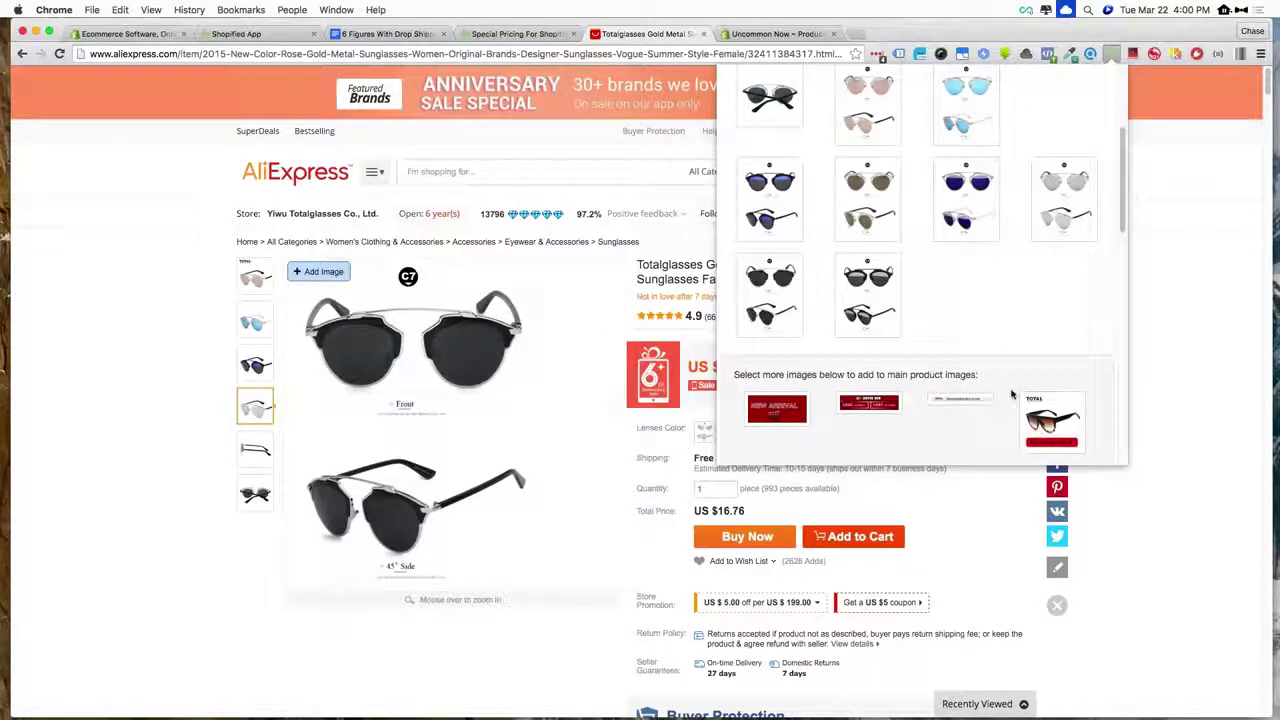
scroll(1011, 395, "down", 1)
scroll(1011, 395, "down", 10)
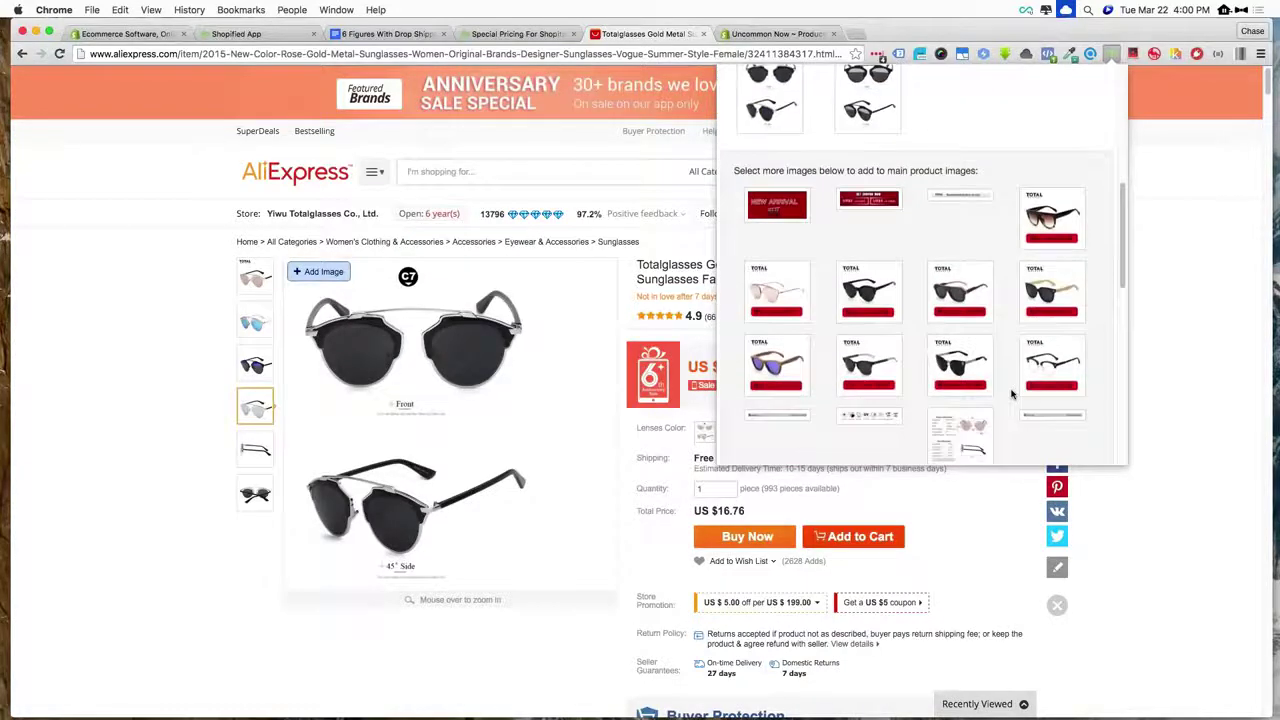
scroll(1011, 394, "down", 5)
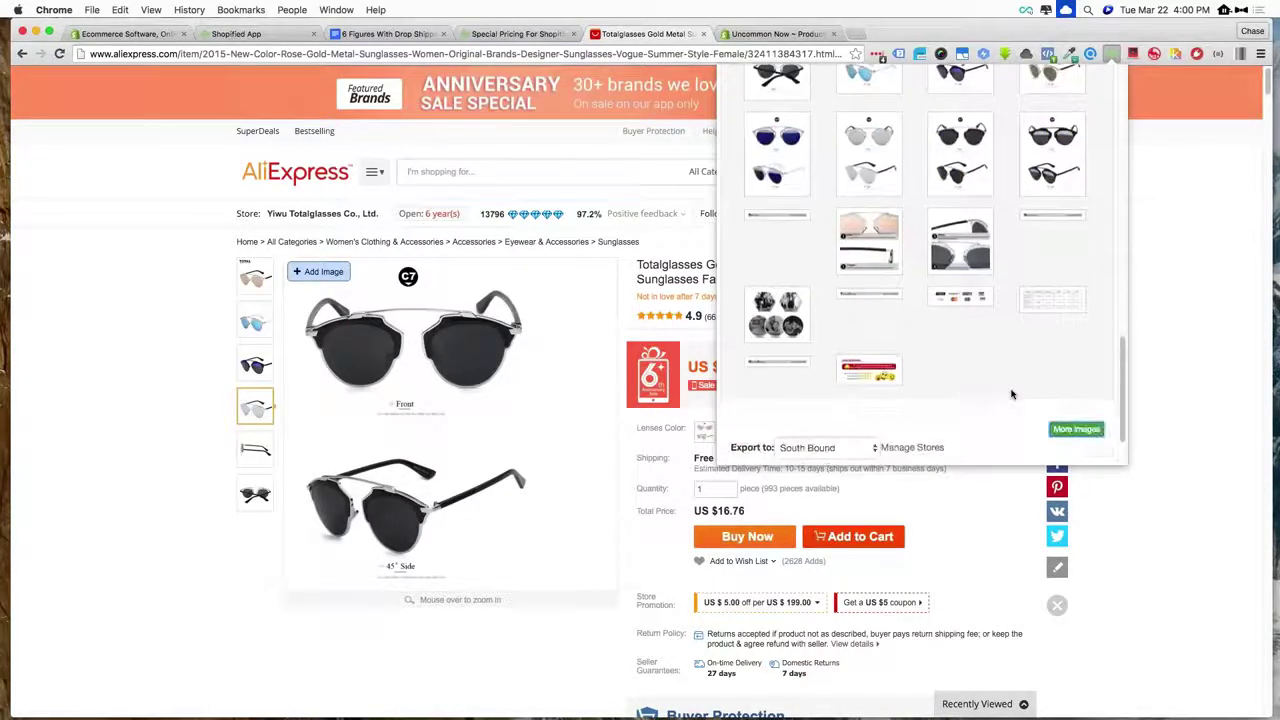
scroll(1011, 394, "up", 5)
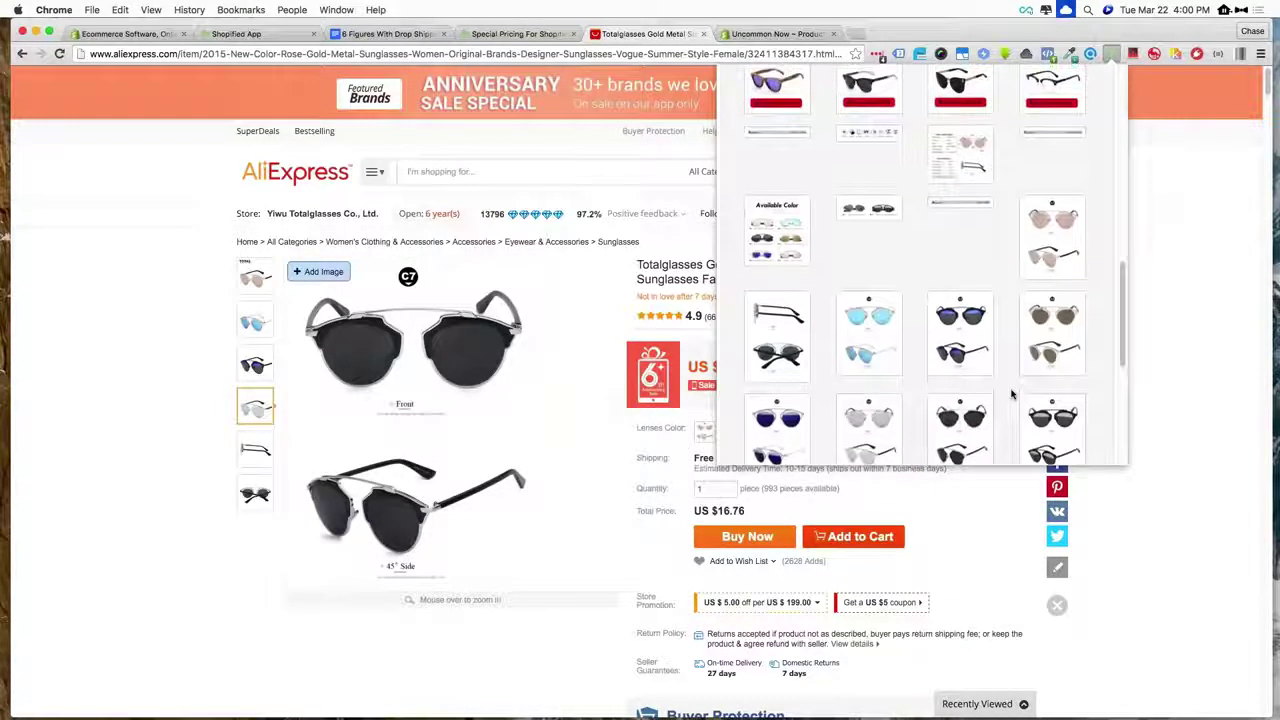
left_click(979, 346)
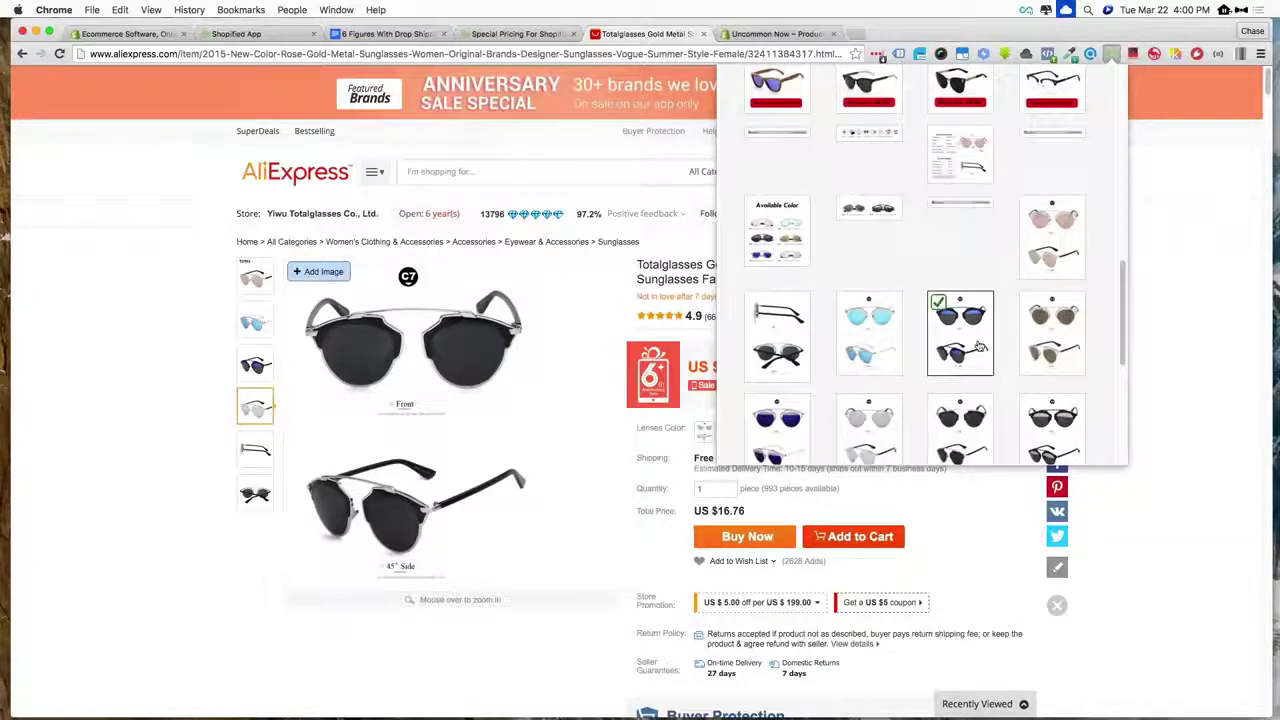
scroll(979, 345, "up", 4)
scroll(979, 346, "up", 4)
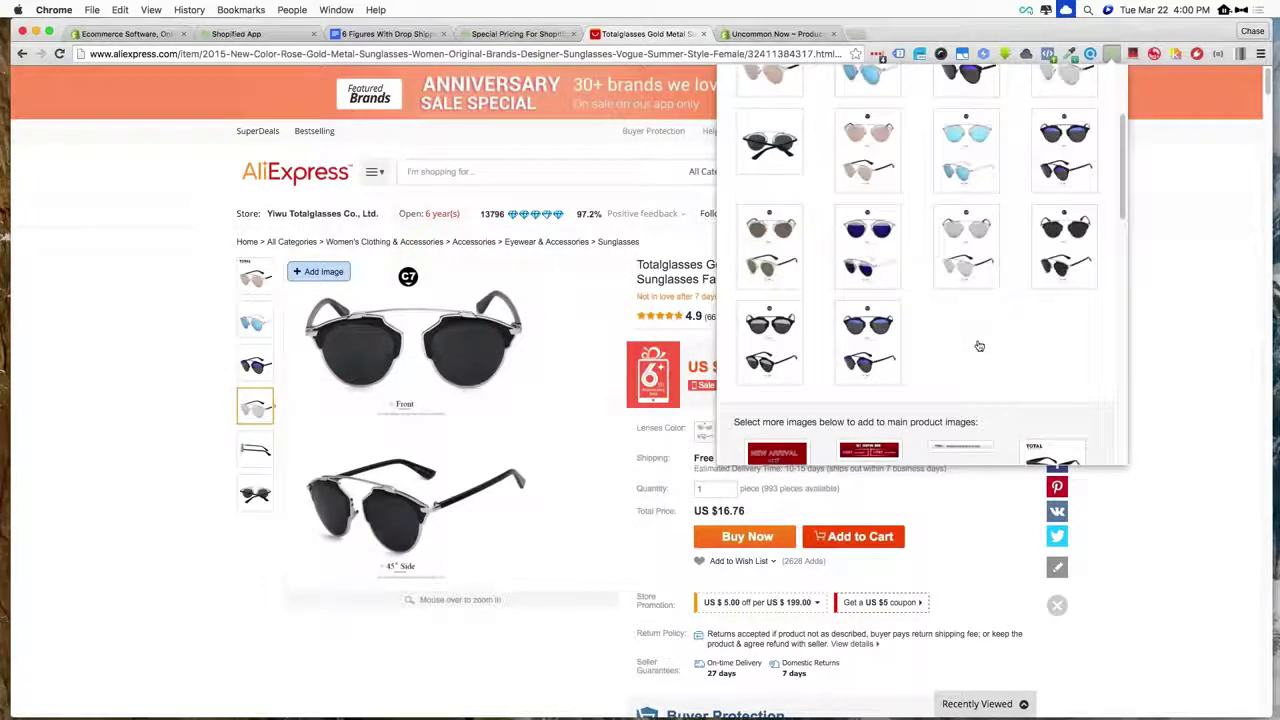
scroll(979, 346, "up", 3)
scroll(979, 346, "up", 2)
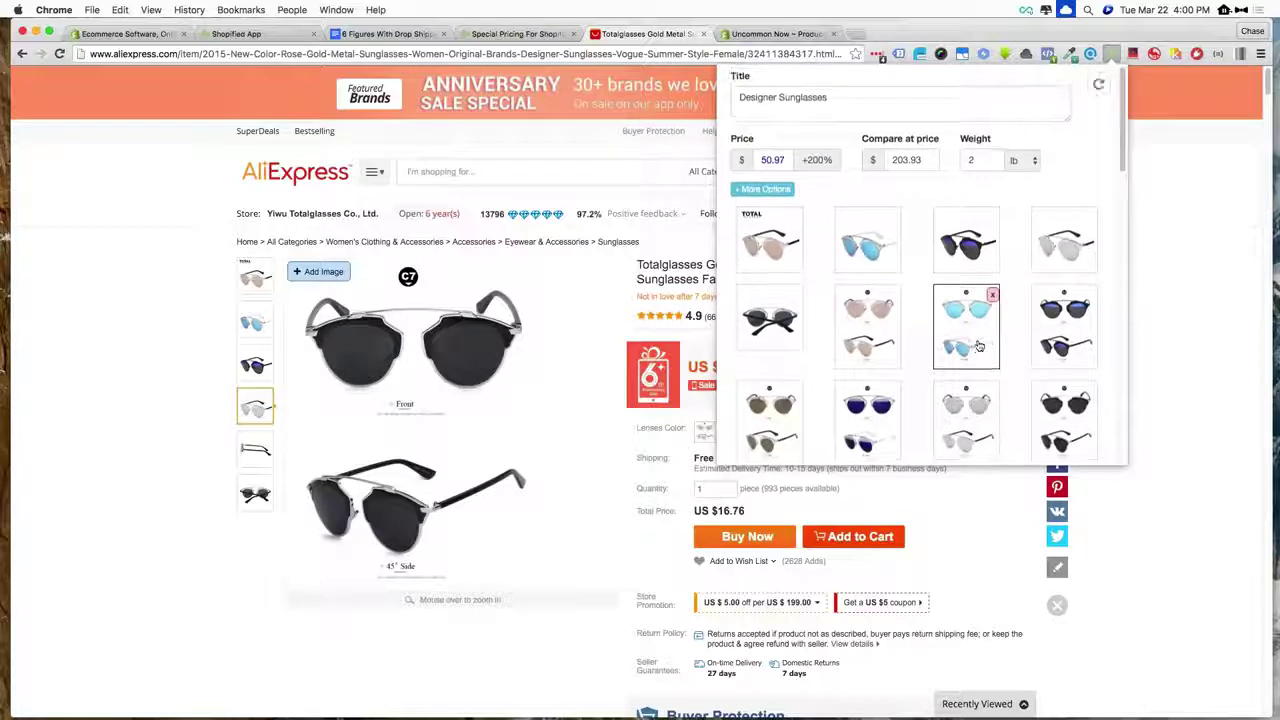
- Expand More Options and check the Sunglasses type and Lenses Color variant fields
left_click(763, 188)
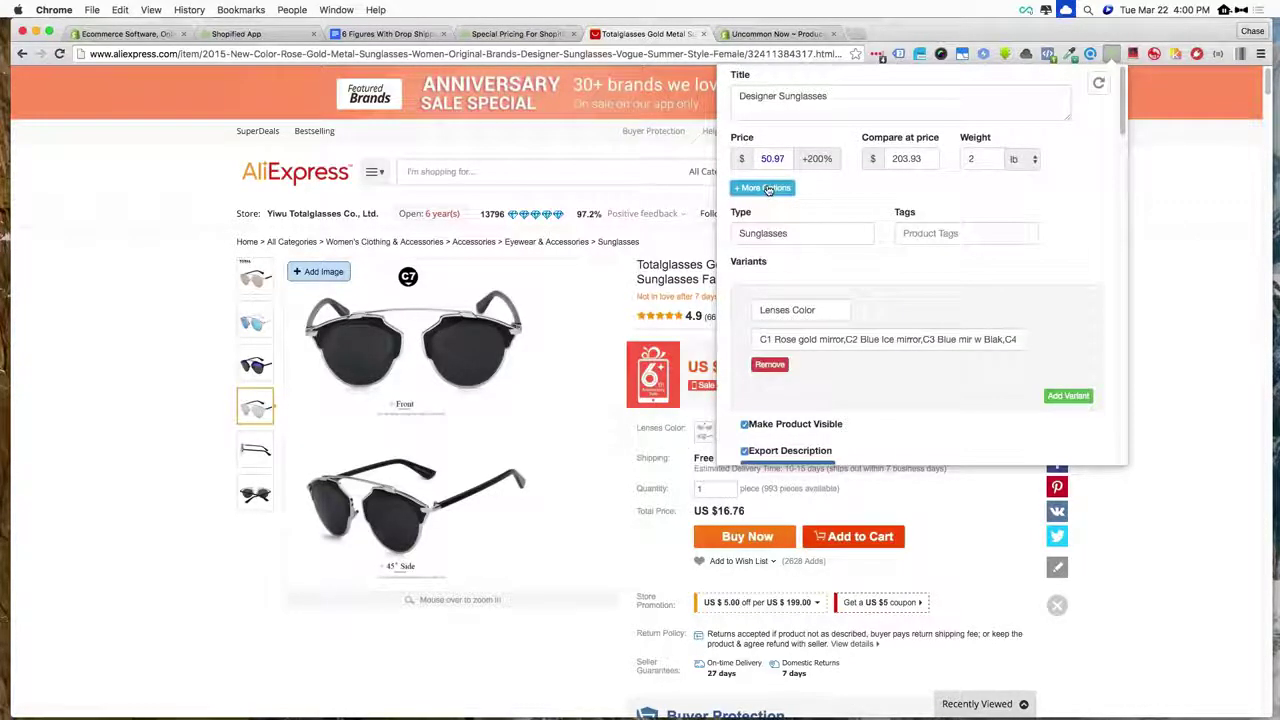
double_click(764, 234)
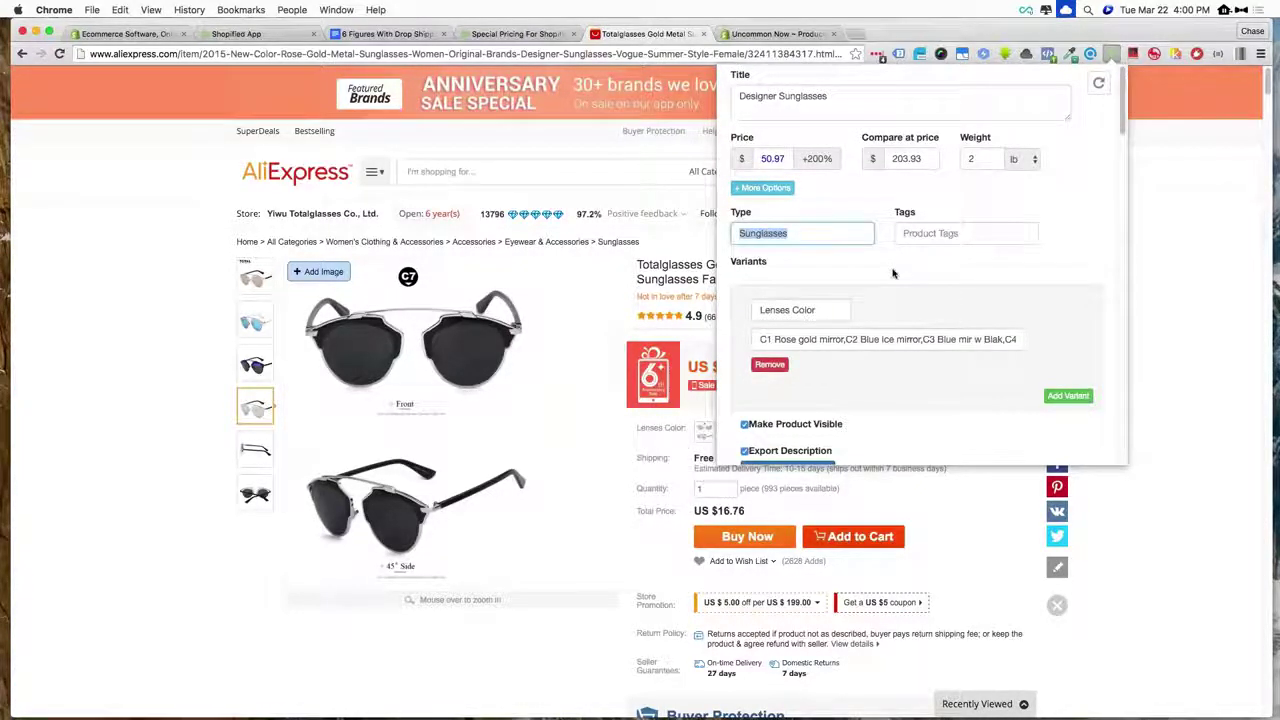
scroll(891, 272, "down", 3)
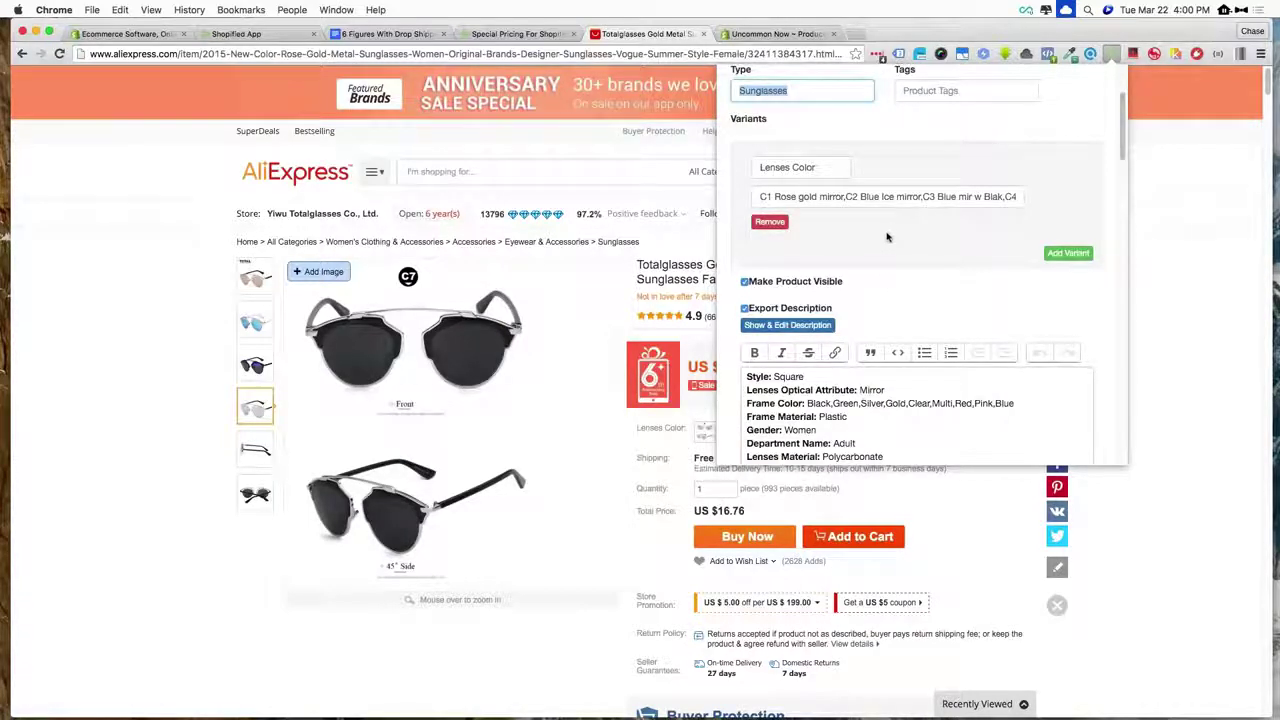
double_click(828, 171)
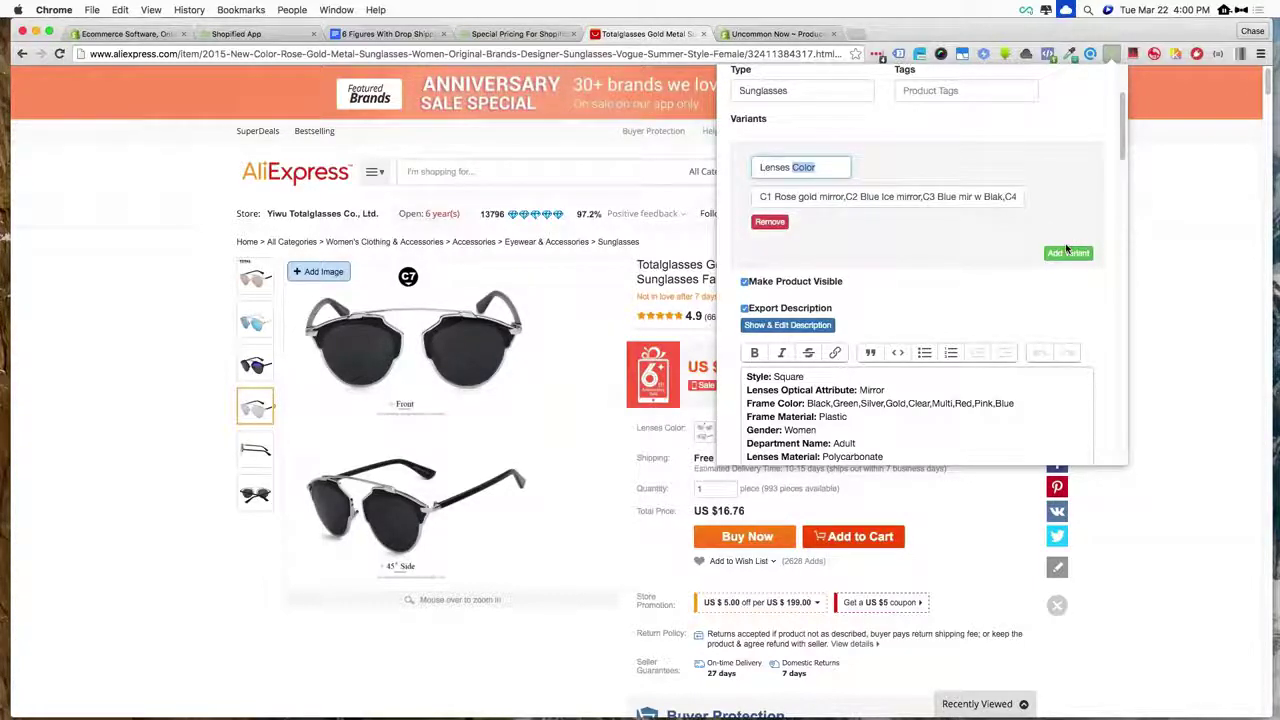
- Scroll through the description and images down to the Export section
scroll(889, 257, "down", 3)
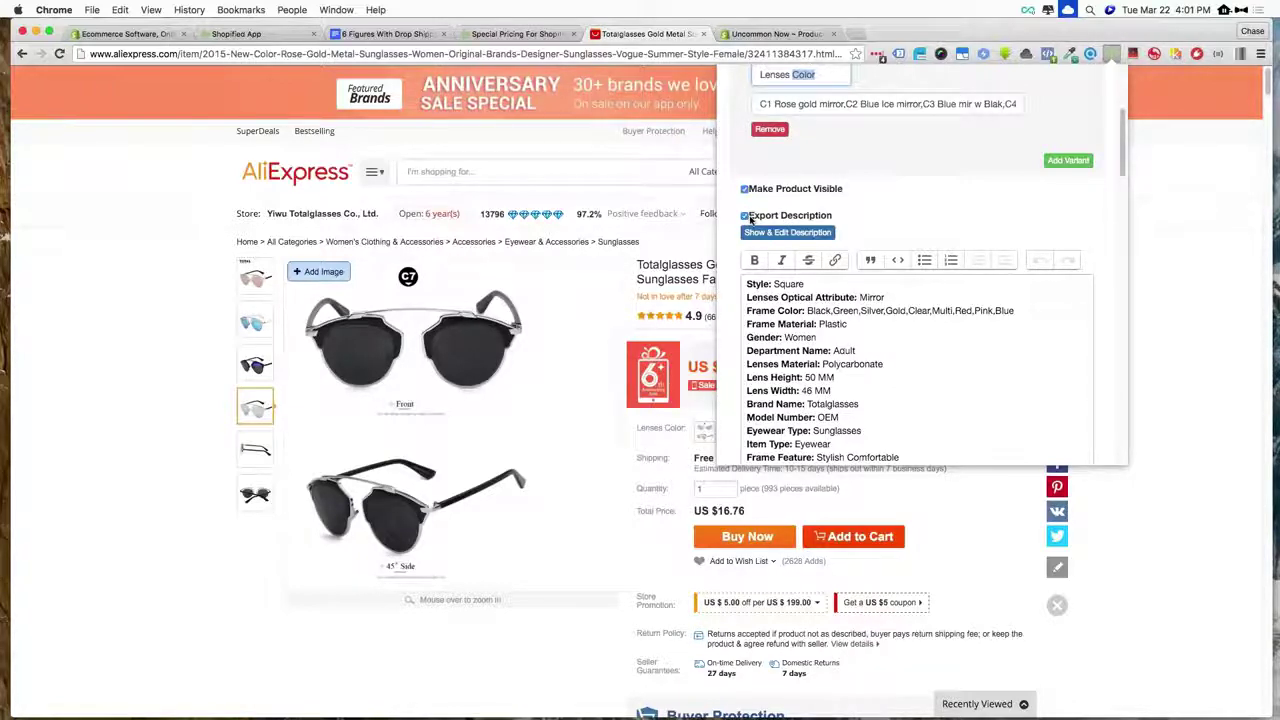
scroll(763, 142, "down", 5)
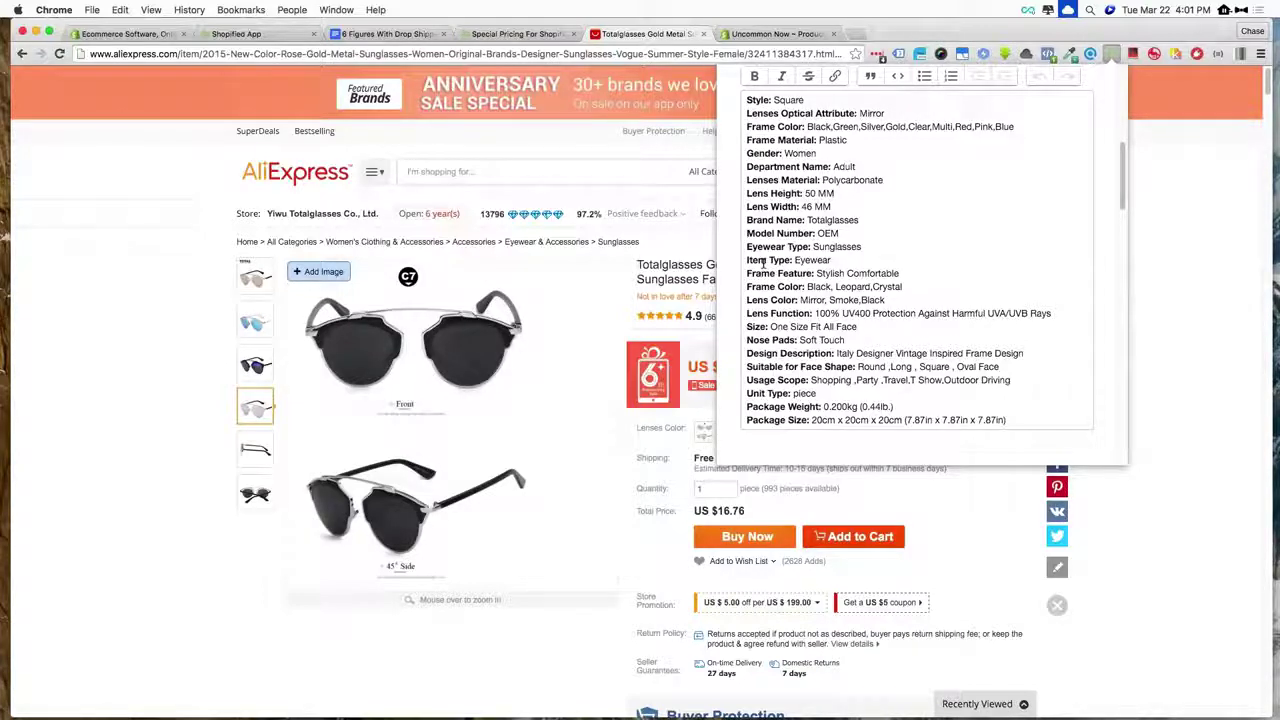
scroll(800, 248, "down", 3)
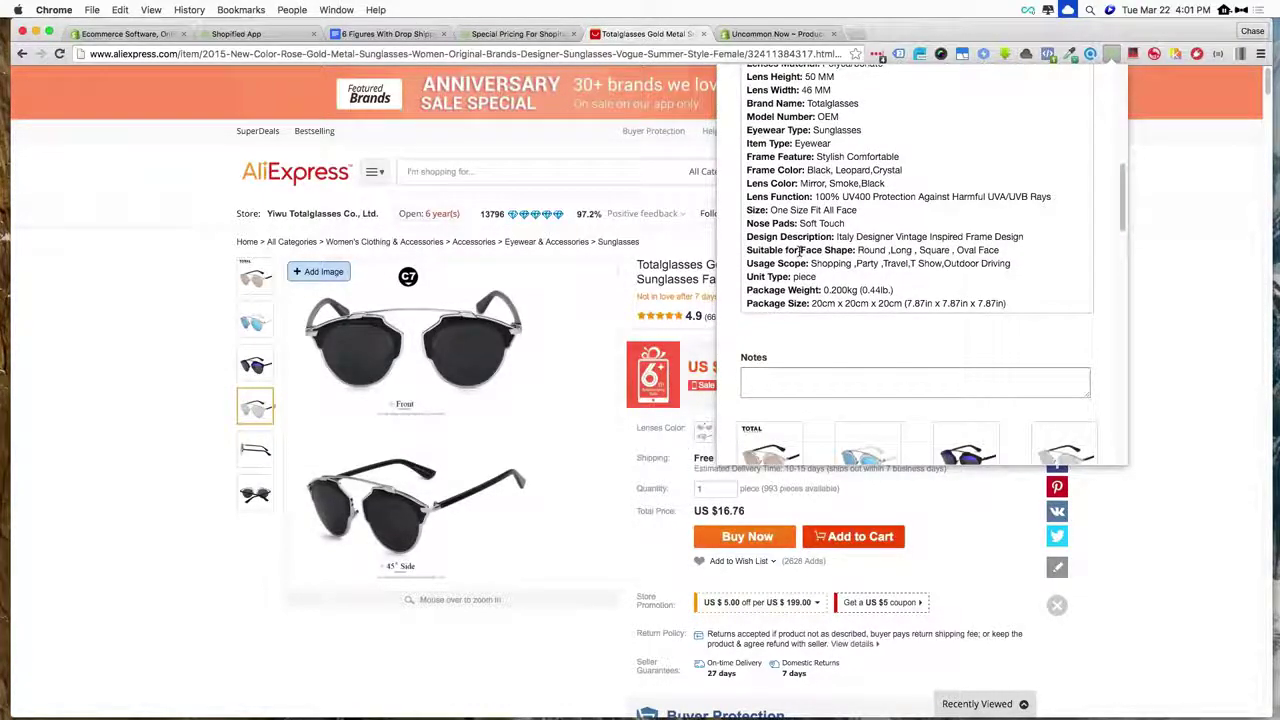
scroll(800, 250, "down", 10)
scroll(799, 251, "down", 10)
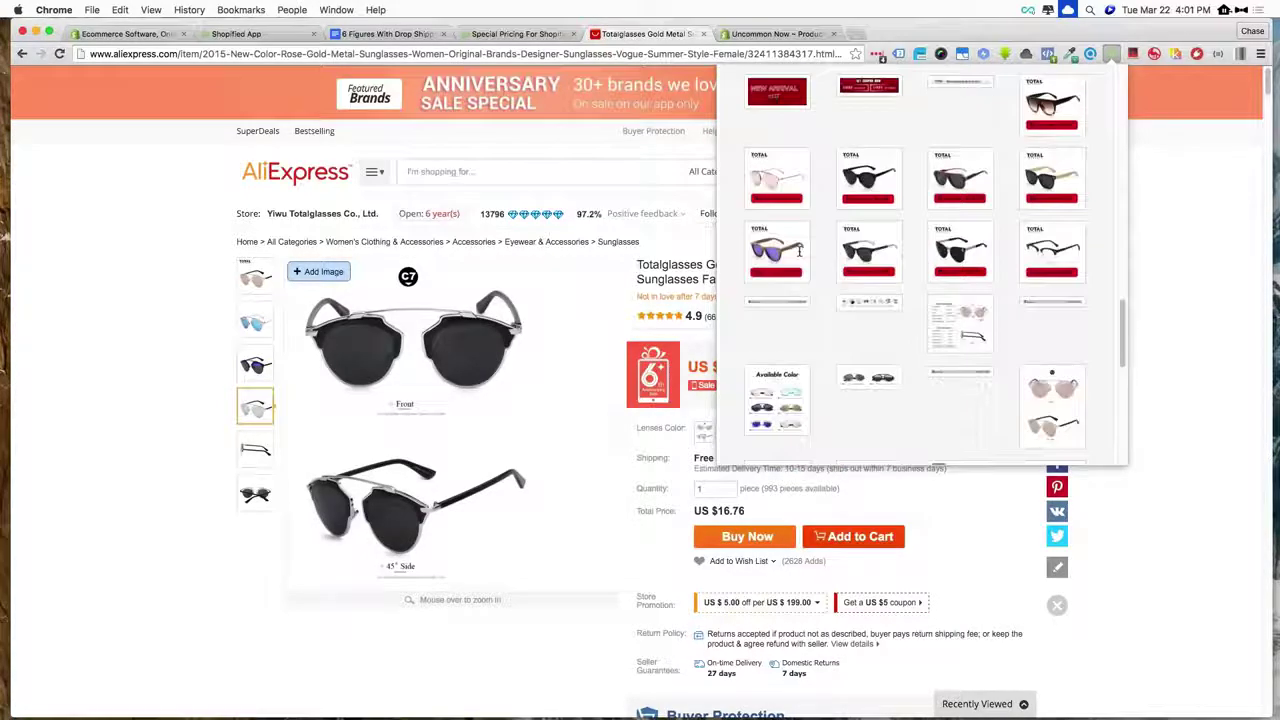
scroll(799, 251, "down", 5)
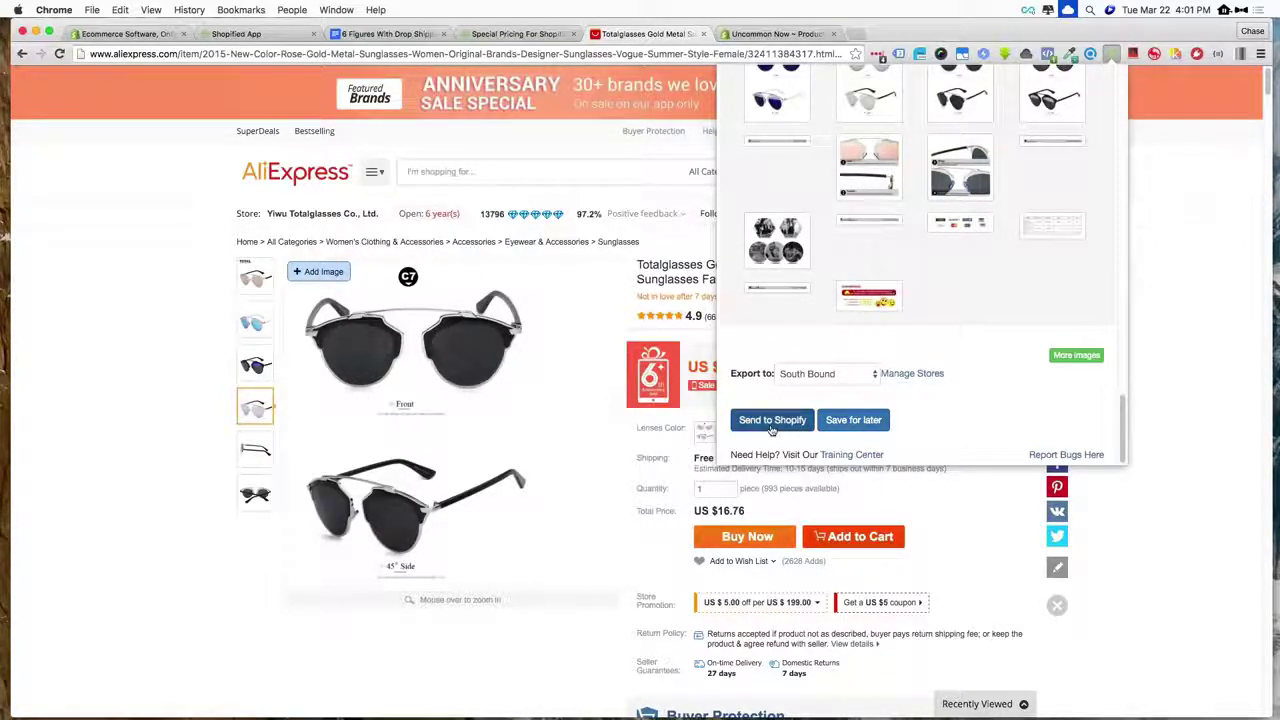
- Set the export store to Uncommon Now and send the sunglasses to Shopify
left_click(814, 376)
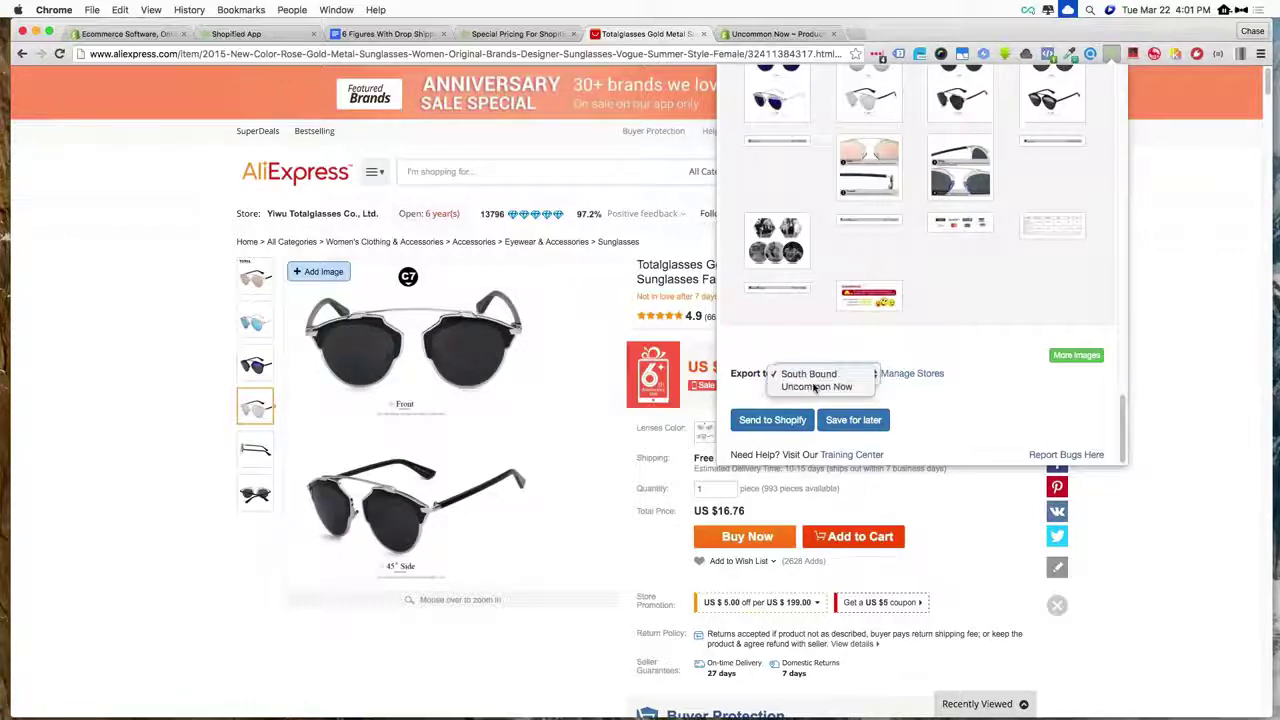
left_click(815, 386)
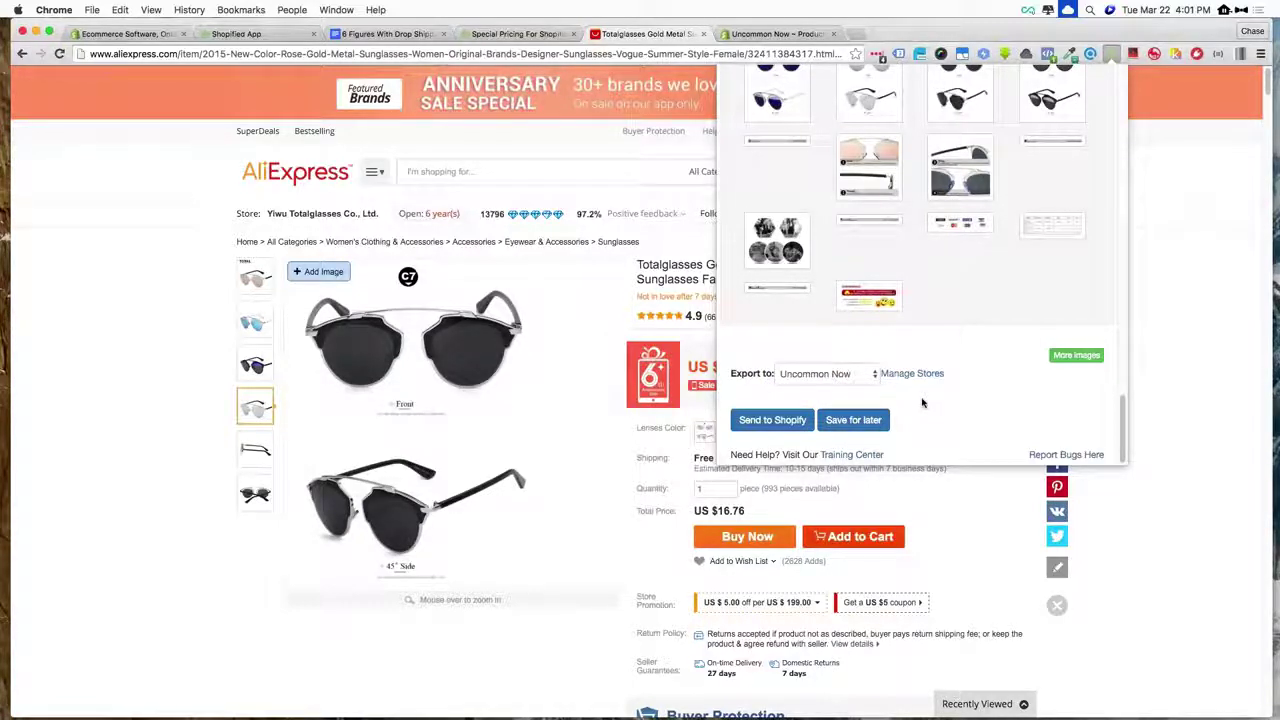
left_click(772, 420)
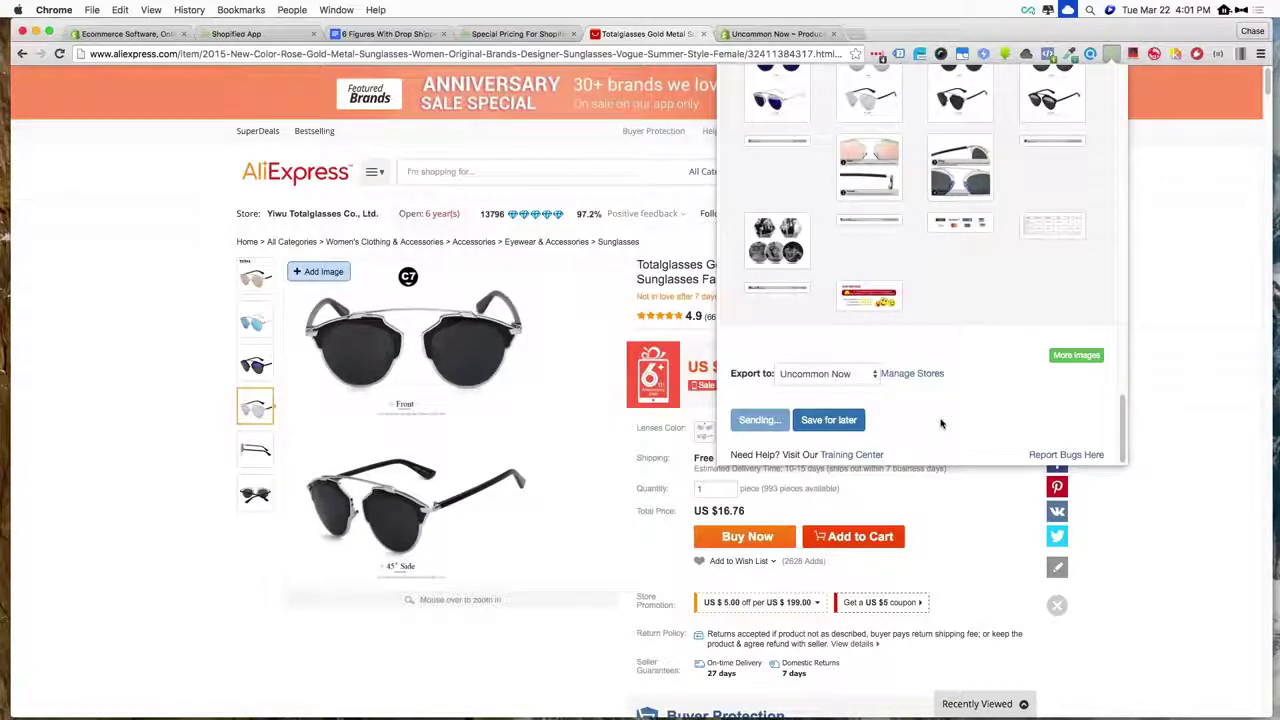
- Once sending finishes, view the new product in the Shopify admin
scroll(940, 423, "up", 15)
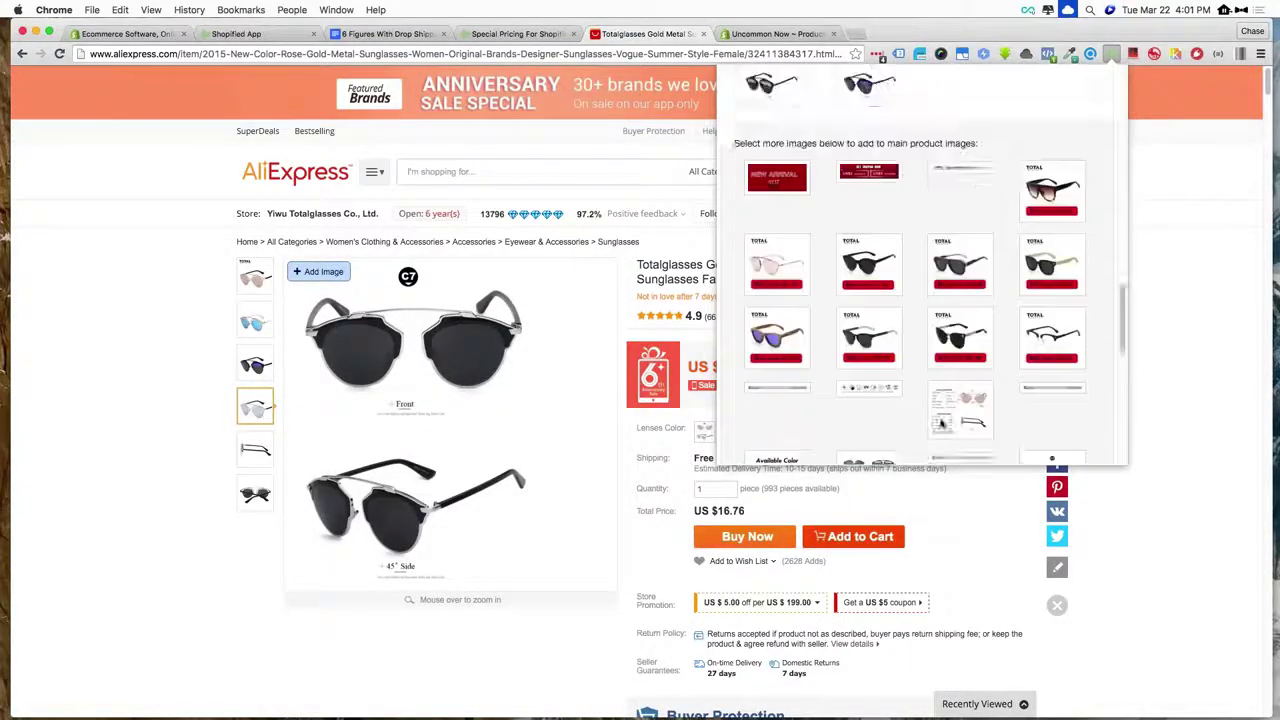
scroll(940, 423, "up", 10)
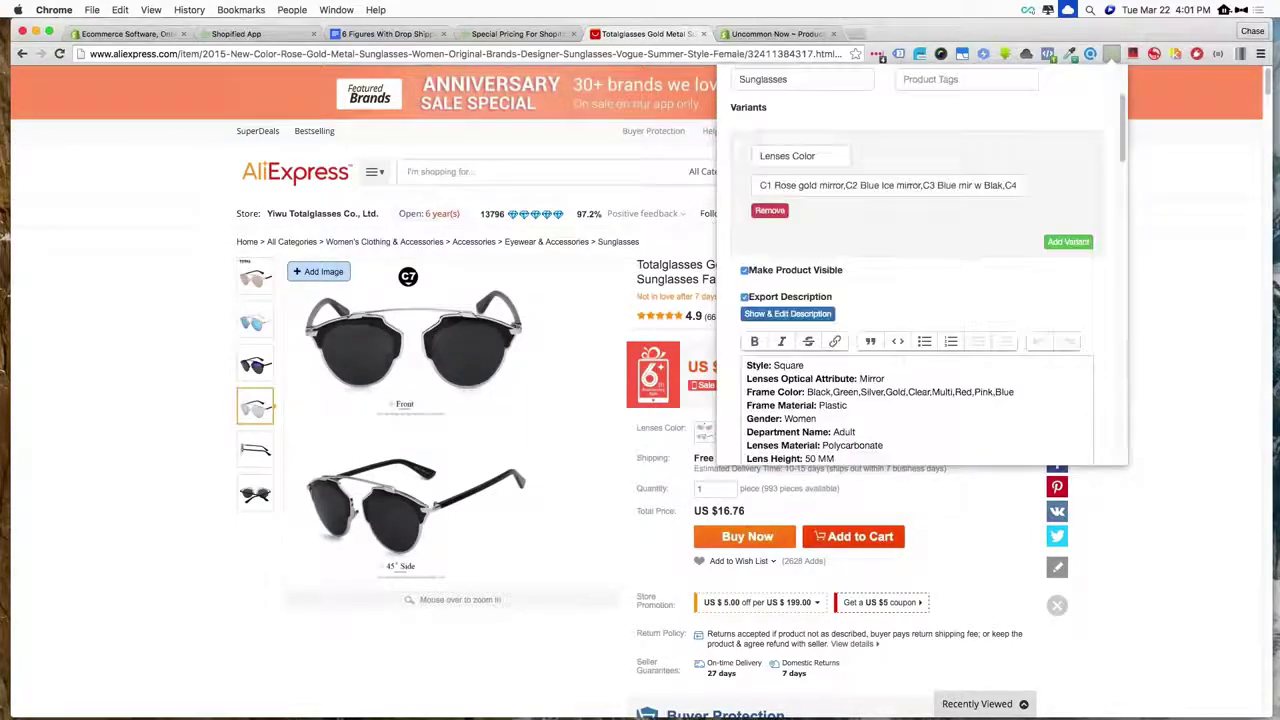
scroll(870, 203, "down", 12)
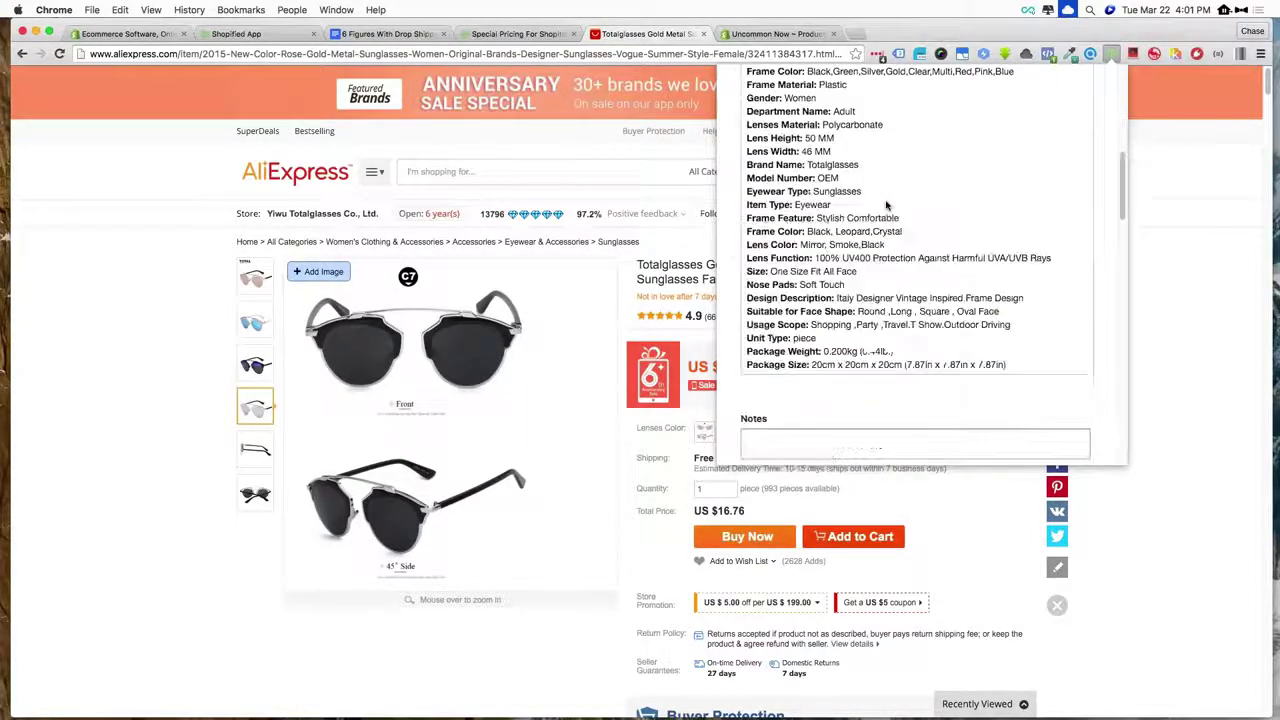
scroll(886, 204, "down", 10)
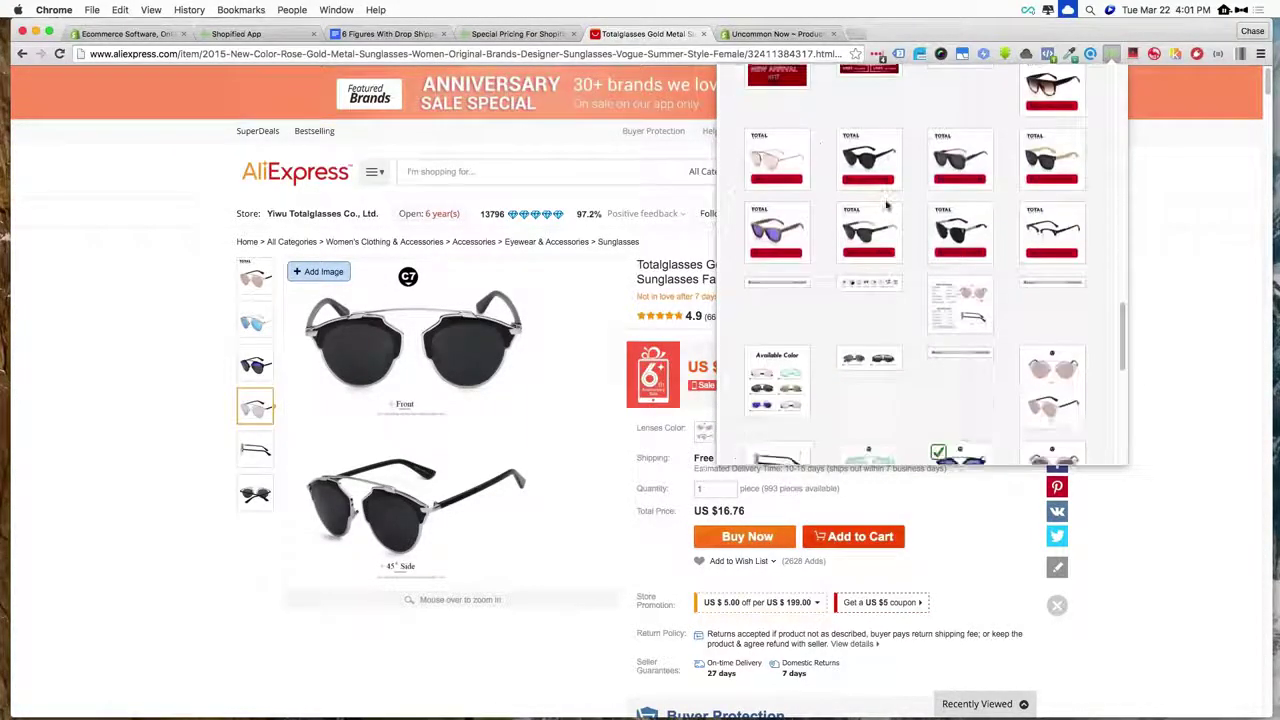
scroll(886, 204, "down", 5)
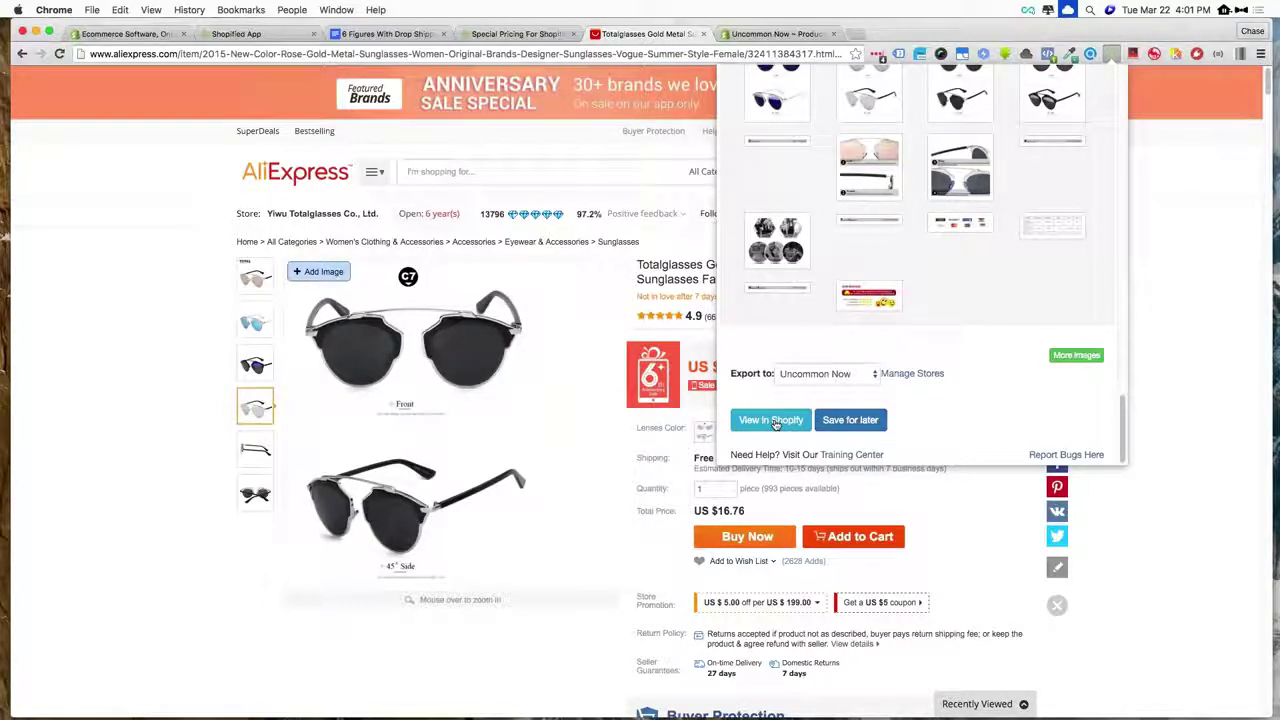
left_click(773, 421)
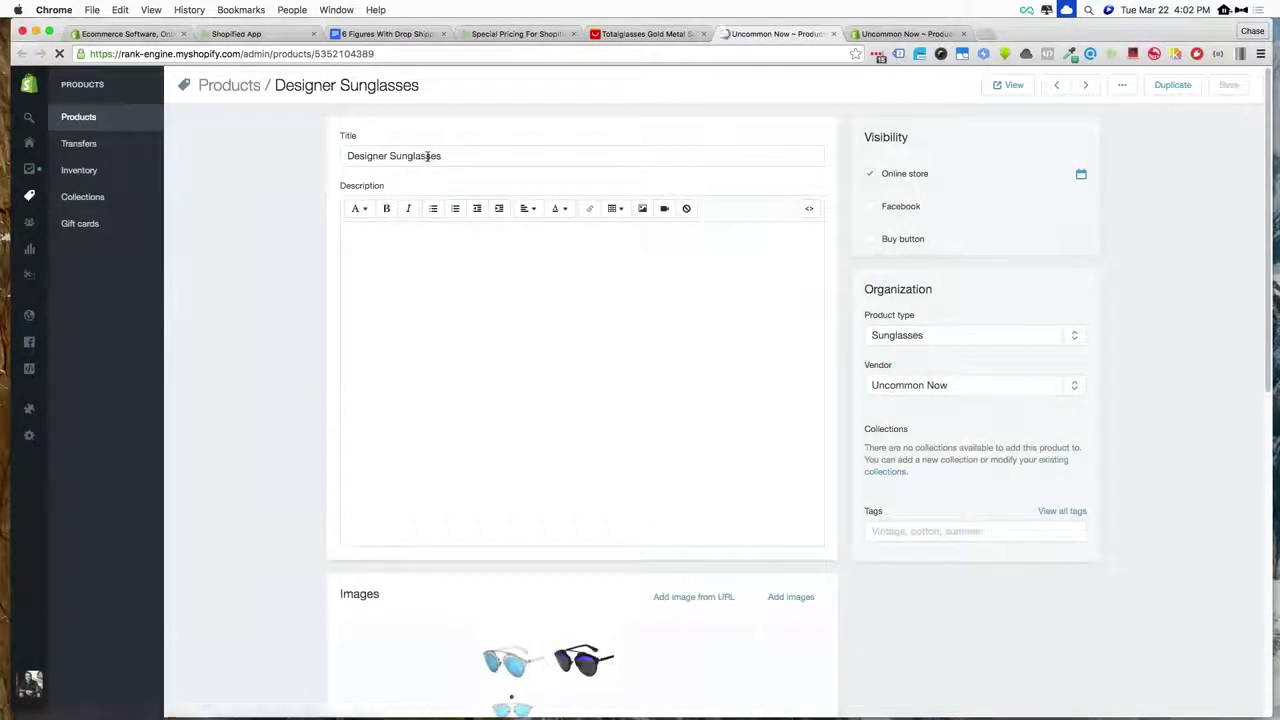
scroll(440, 318, "down", 8)
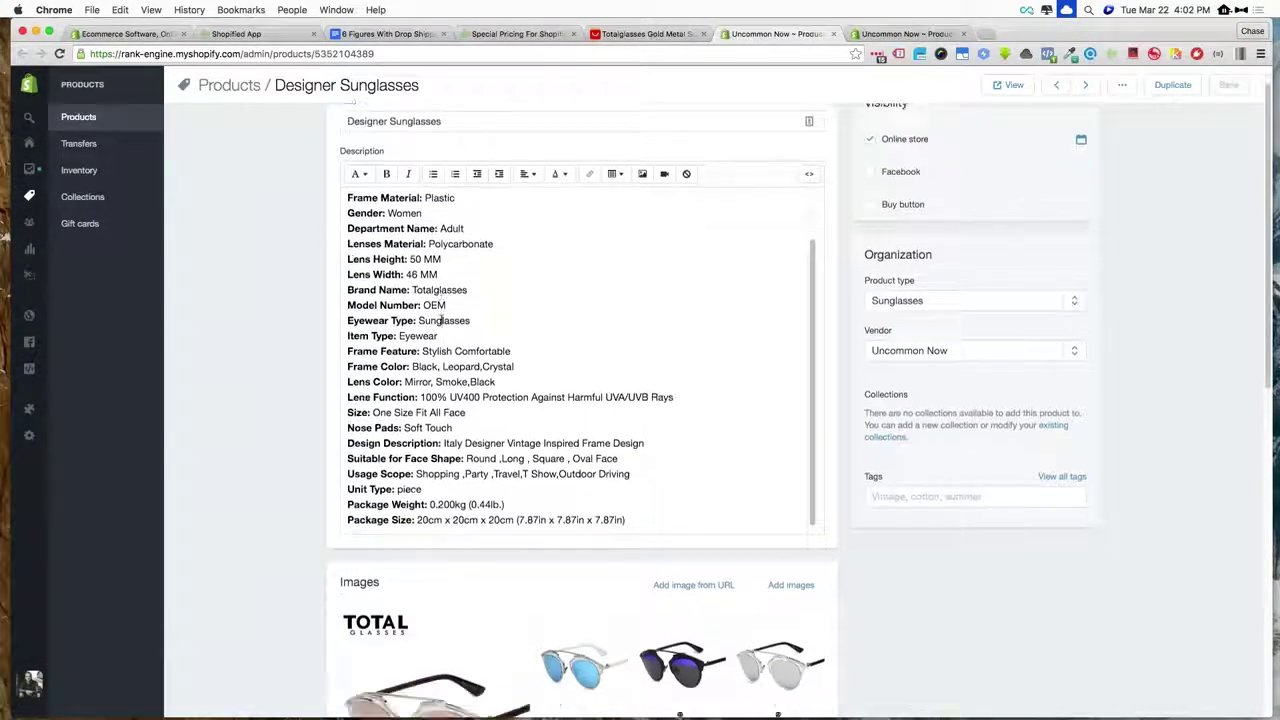
scroll(440, 318, "down", 3)
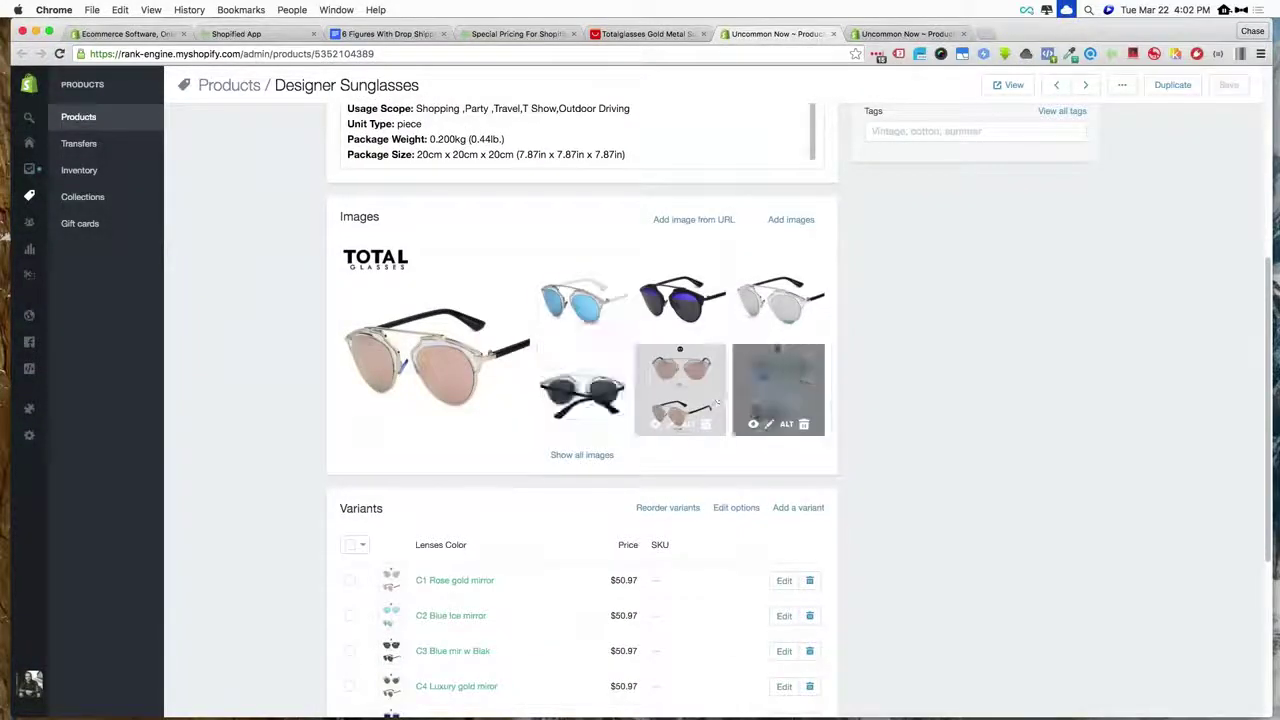
scroll(481, 295, "down", 7)
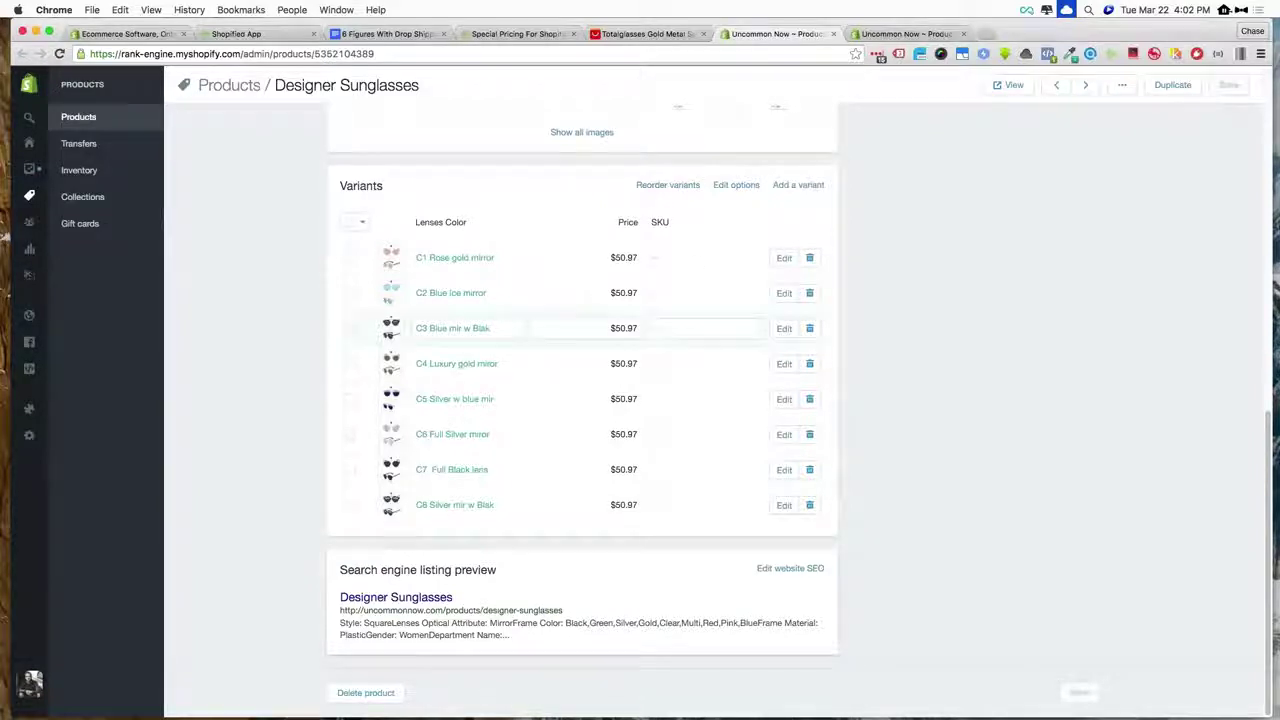
scroll(690, 330, "up", 10)
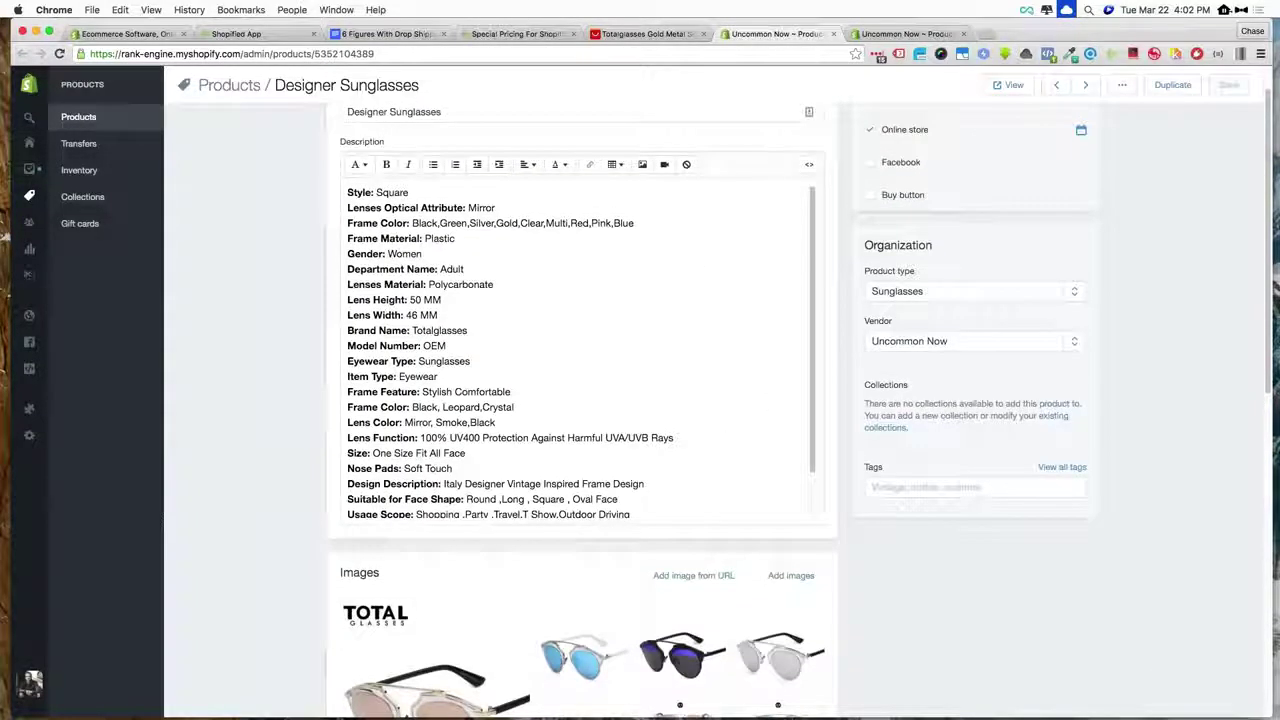
scroll(690, 330, "up", 1)
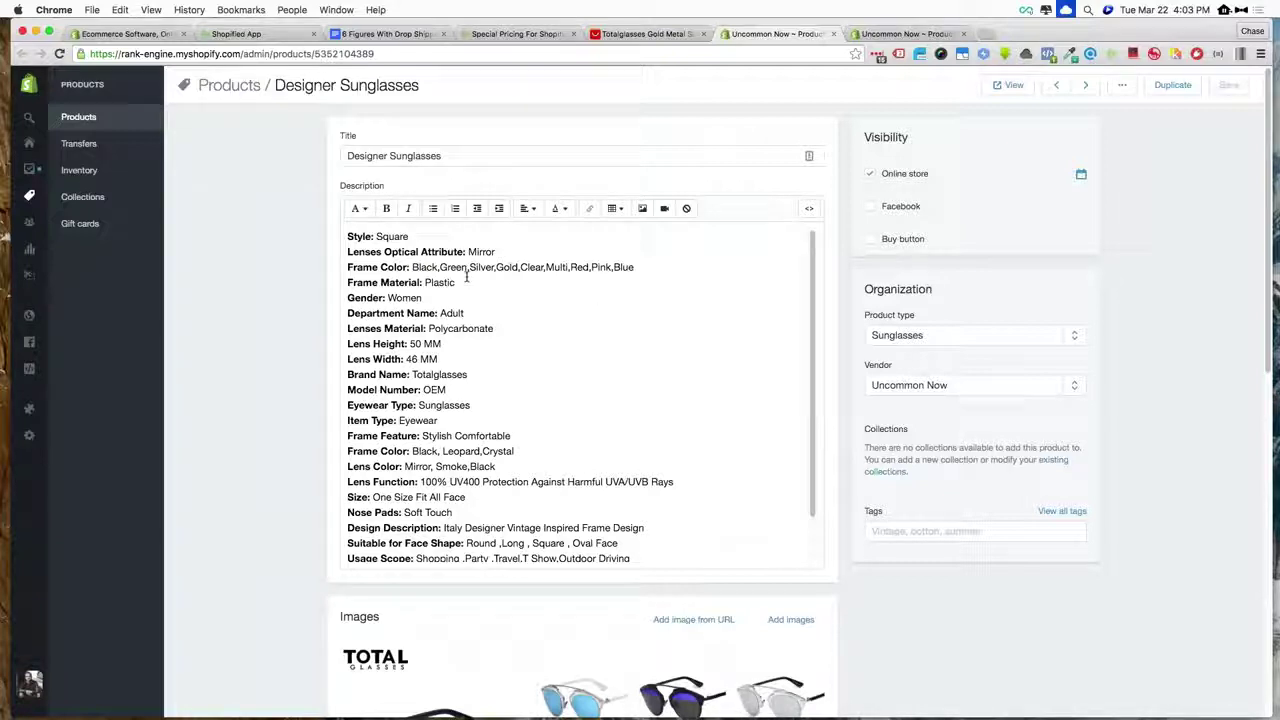
mouse_move(12, 236)
mouse_move(30, 196)
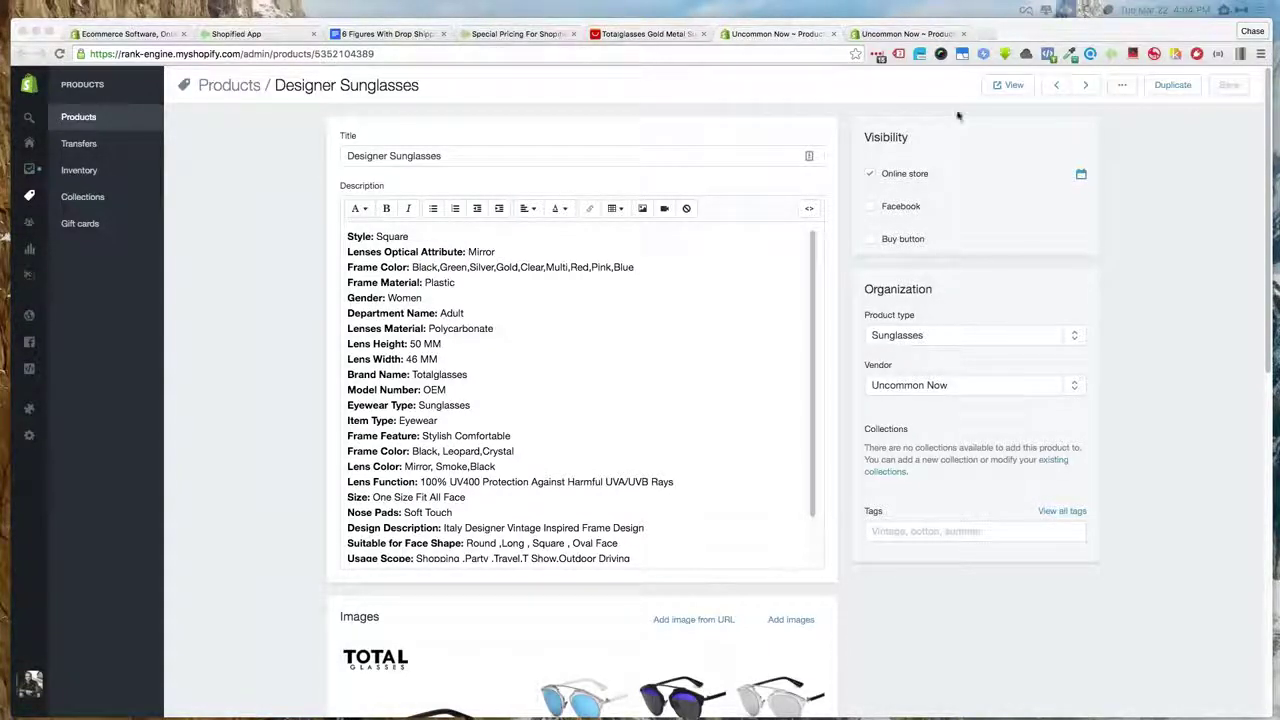
- Open the Designer Sunglasses on the live storefront and show the C3 blue-mirror gallery photos
left_click(1003, 88)
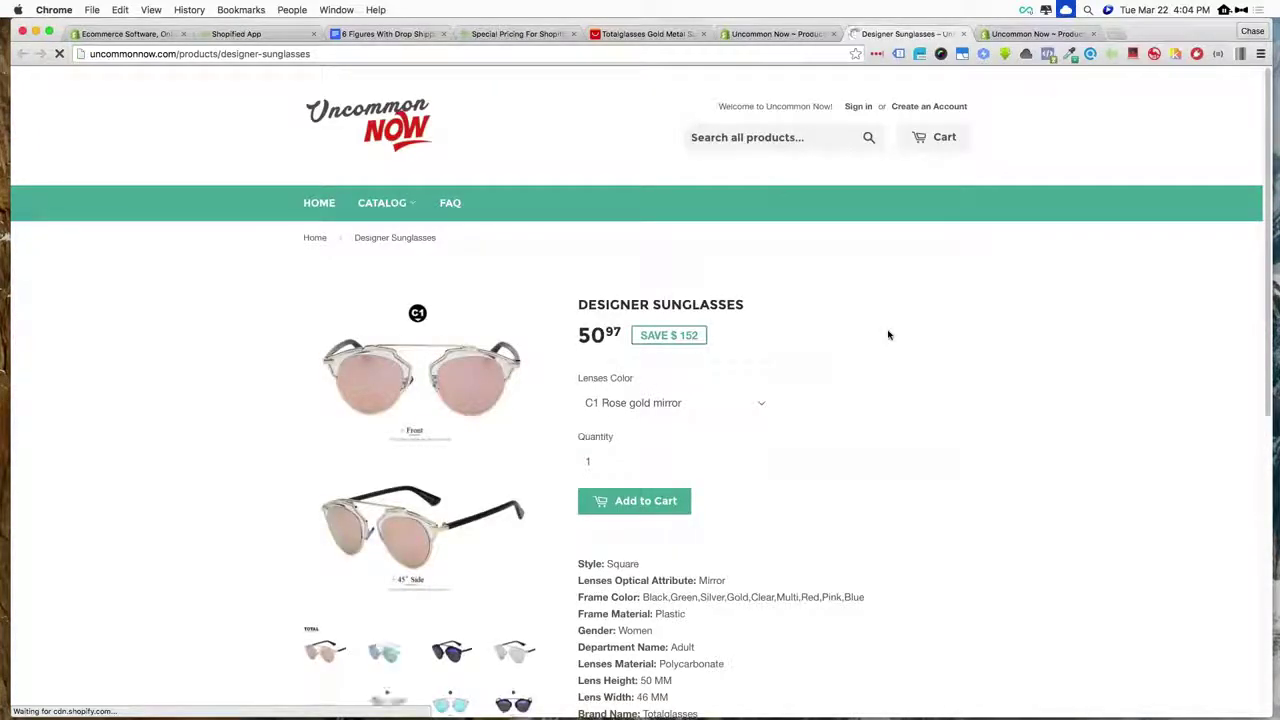
scroll(970, 331, "down", 5)
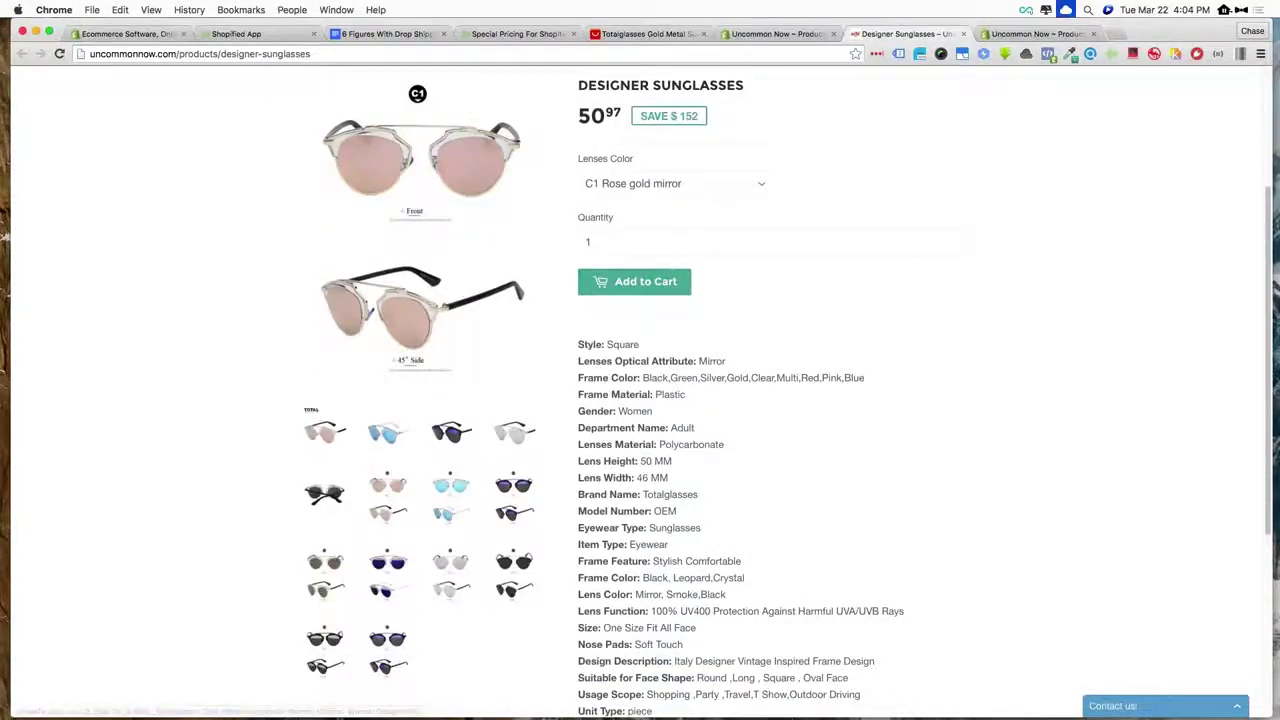
left_click(495, 488)
scroll(563, 443, "up", 3)
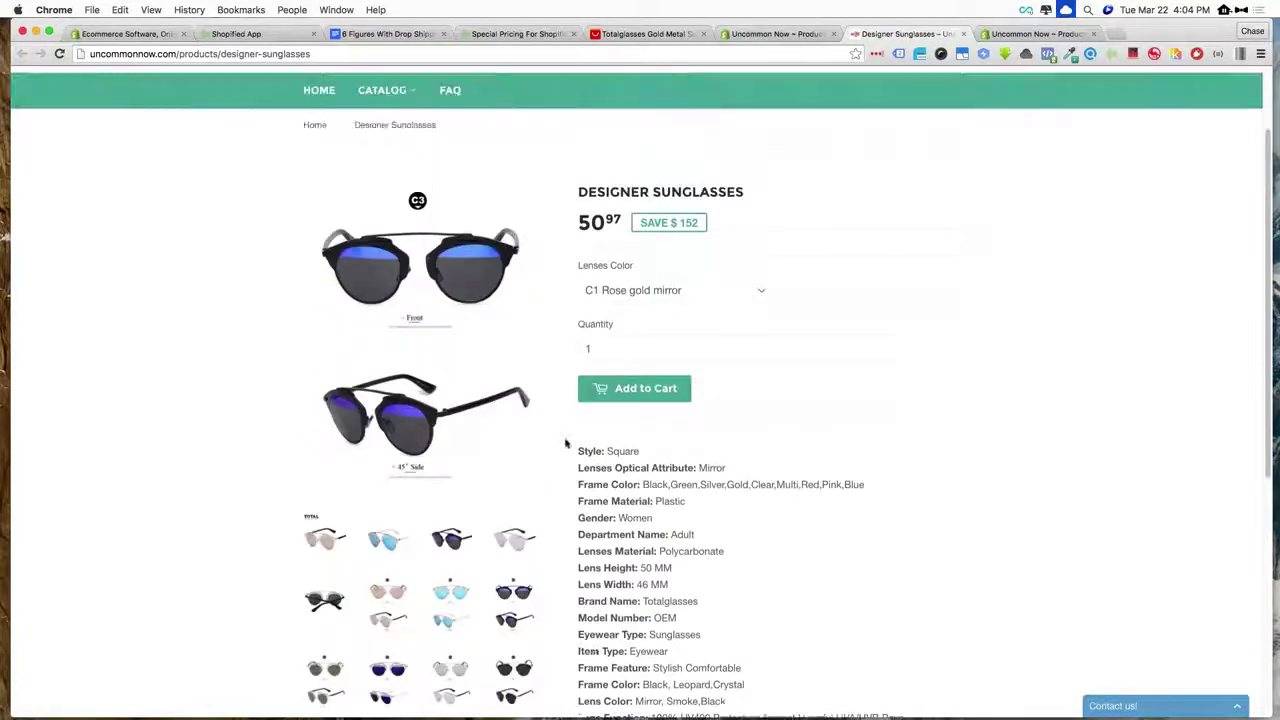
- Cycle Lenses Color through C3 Blue mir w Blak and C5 Silver, ending on C7 Full Black lens
left_click(668, 290)
left_click(665, 318)
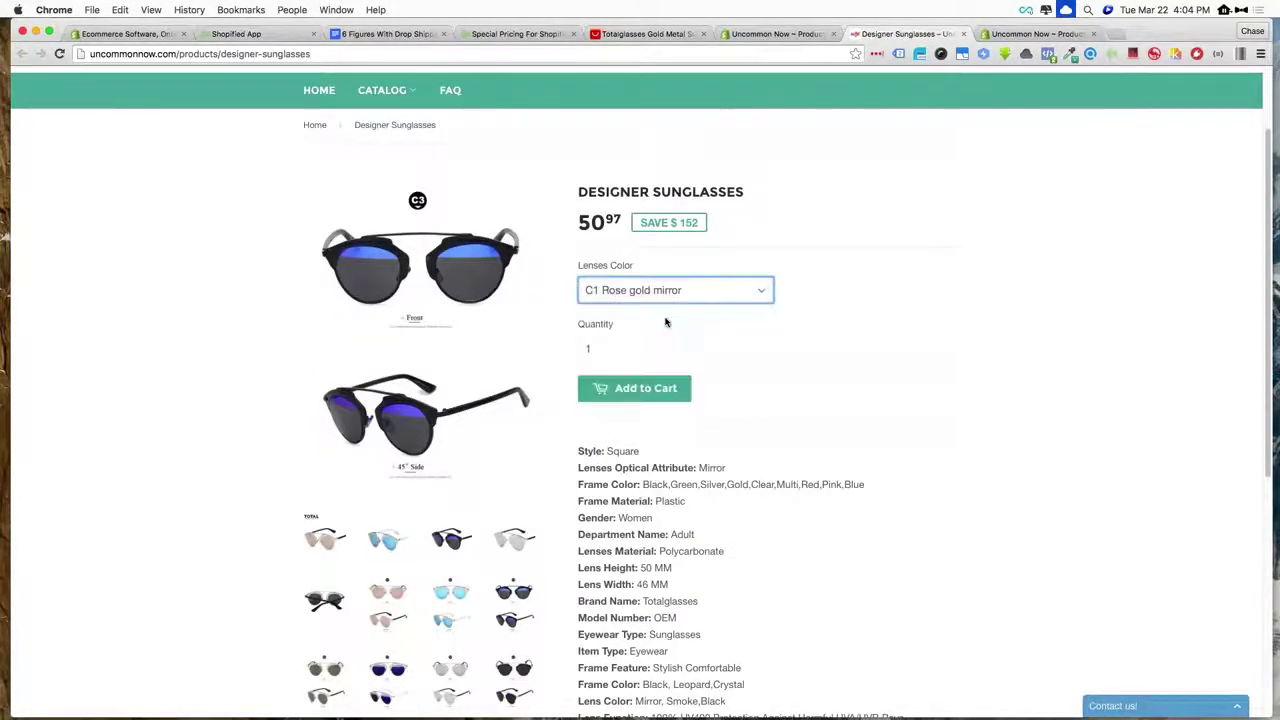
left_click(634, 290)
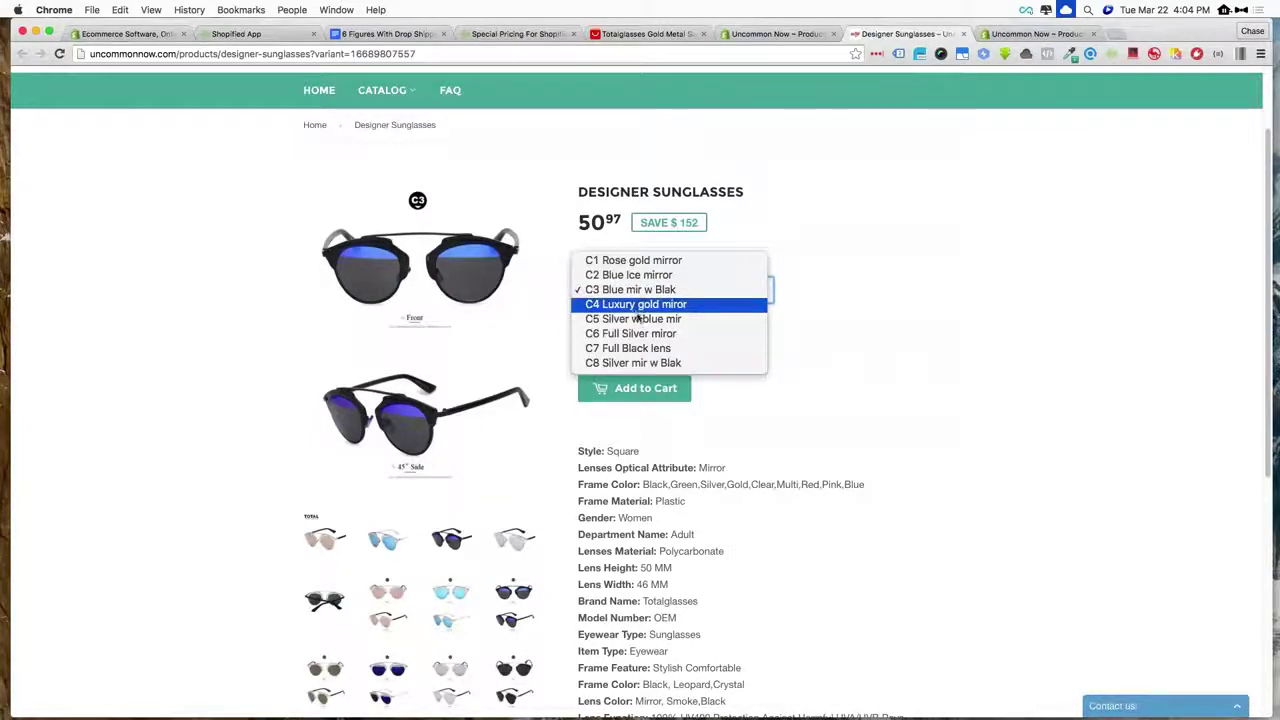
left_click(636, 318)
left_click(622, 290)
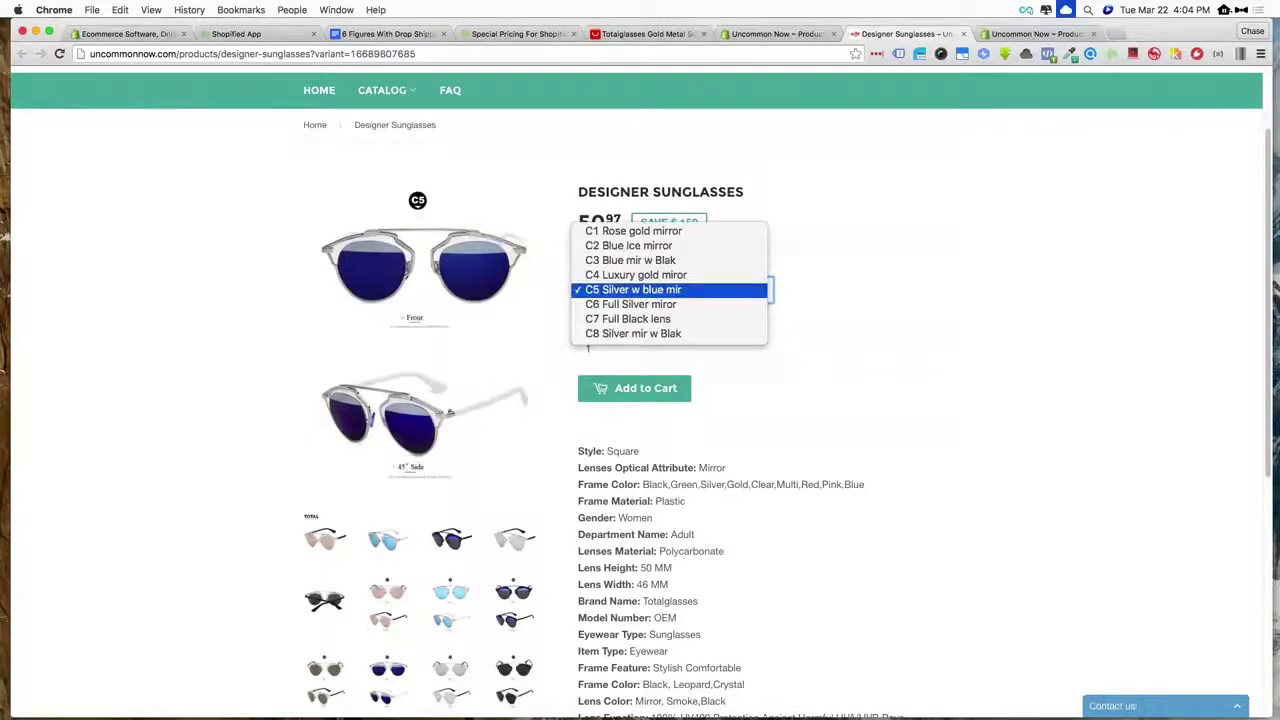
left_click(621, 318)
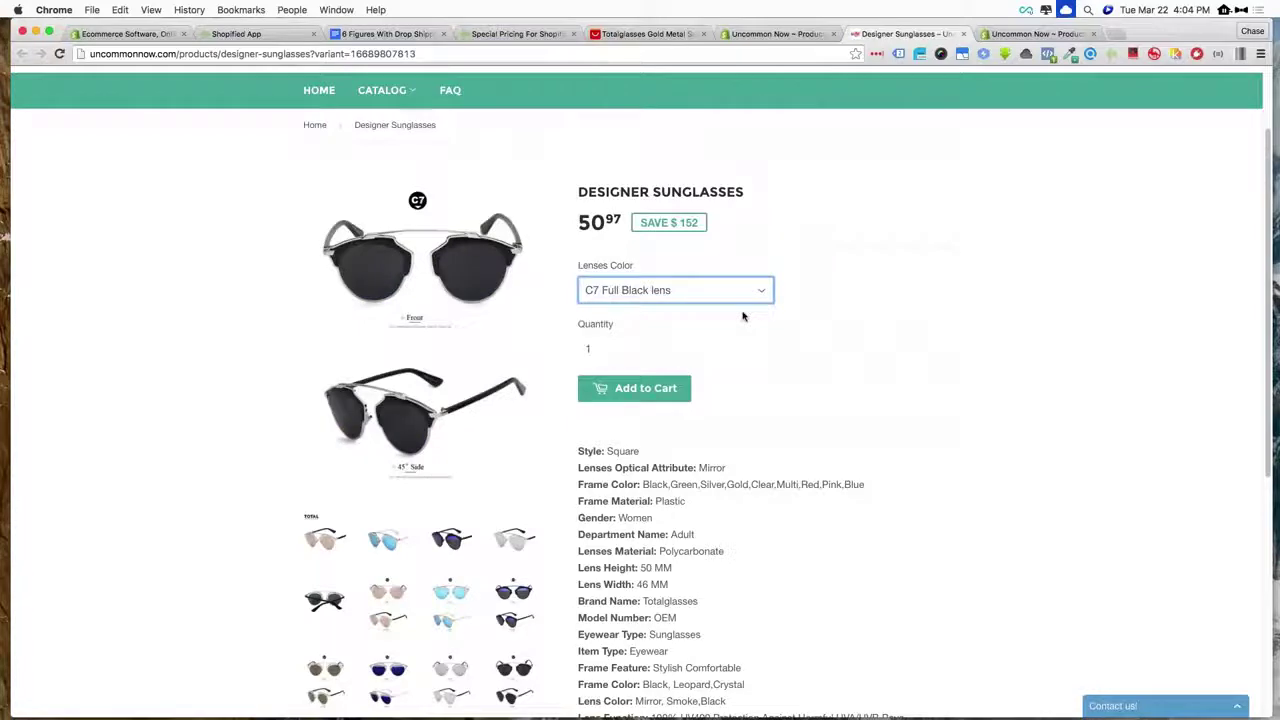
- Scroll through the sunglasses page to review its price and specifications
scroll(743, 316, "down", 2)
scroll(743, 316, "down", 4)
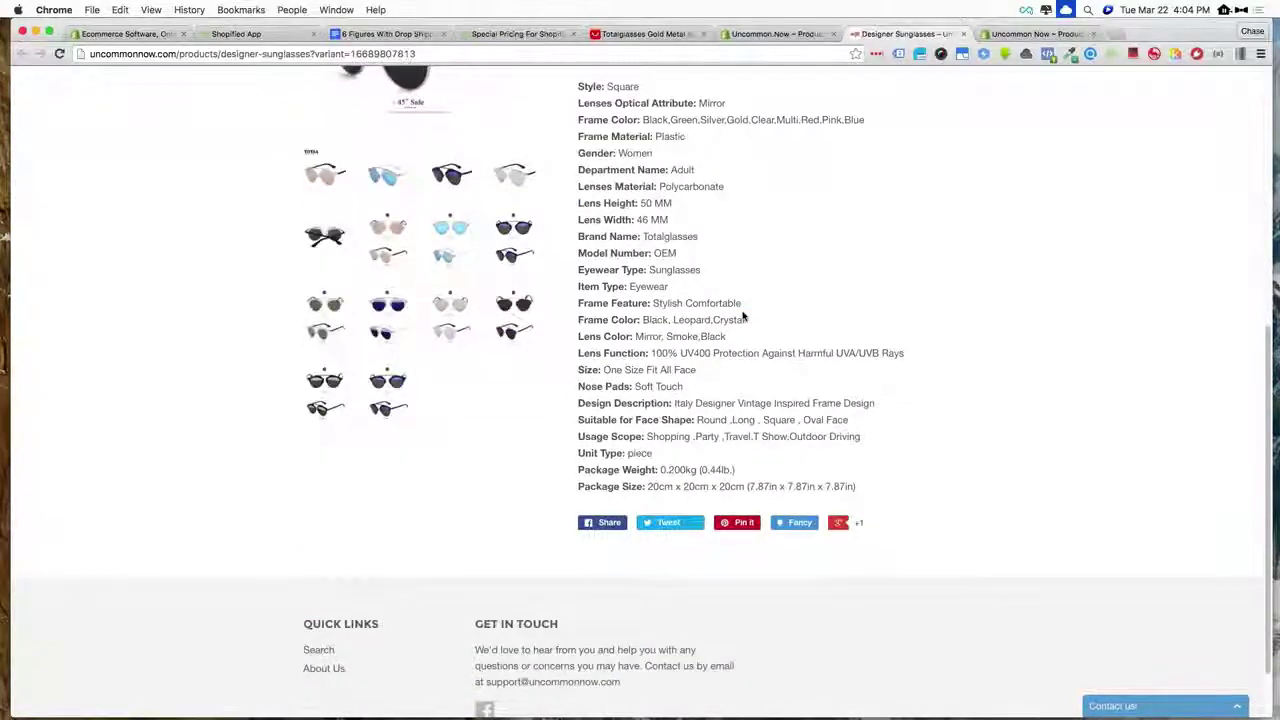
scroll(743, 316, "up", 2)
scroll(743, 316, "up", 5)
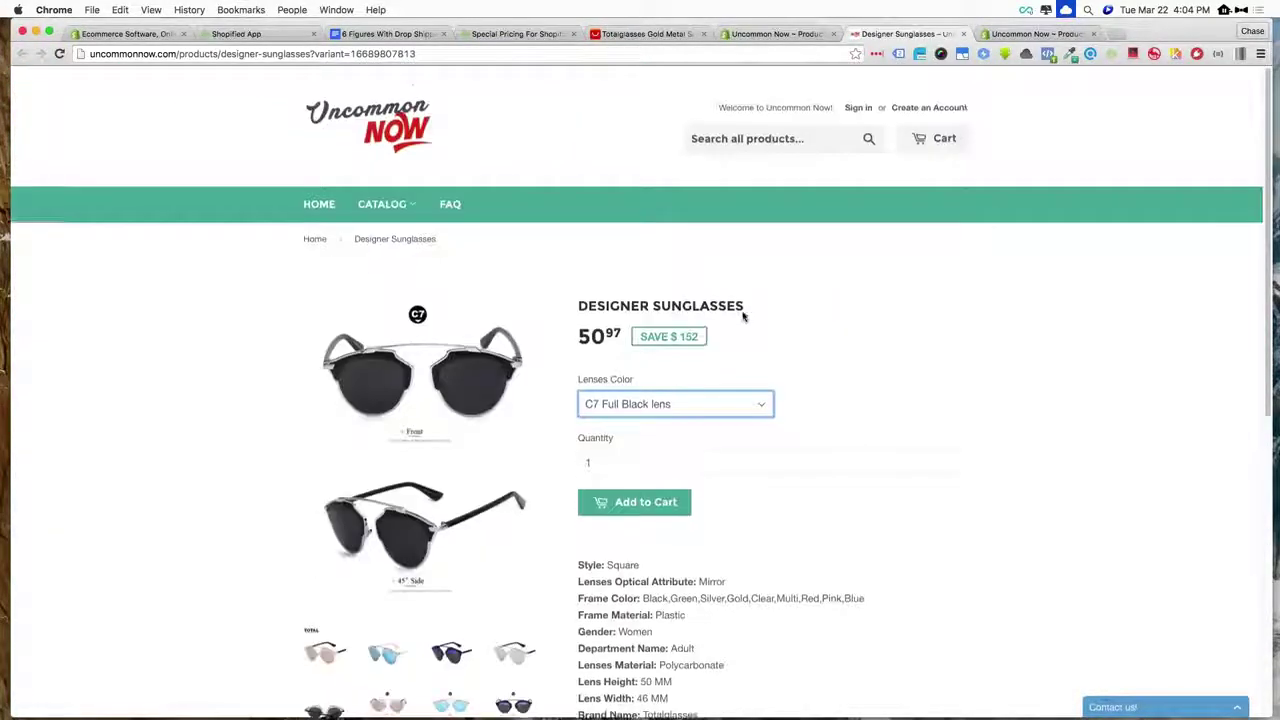
scroll(743, 316, "down", 2)
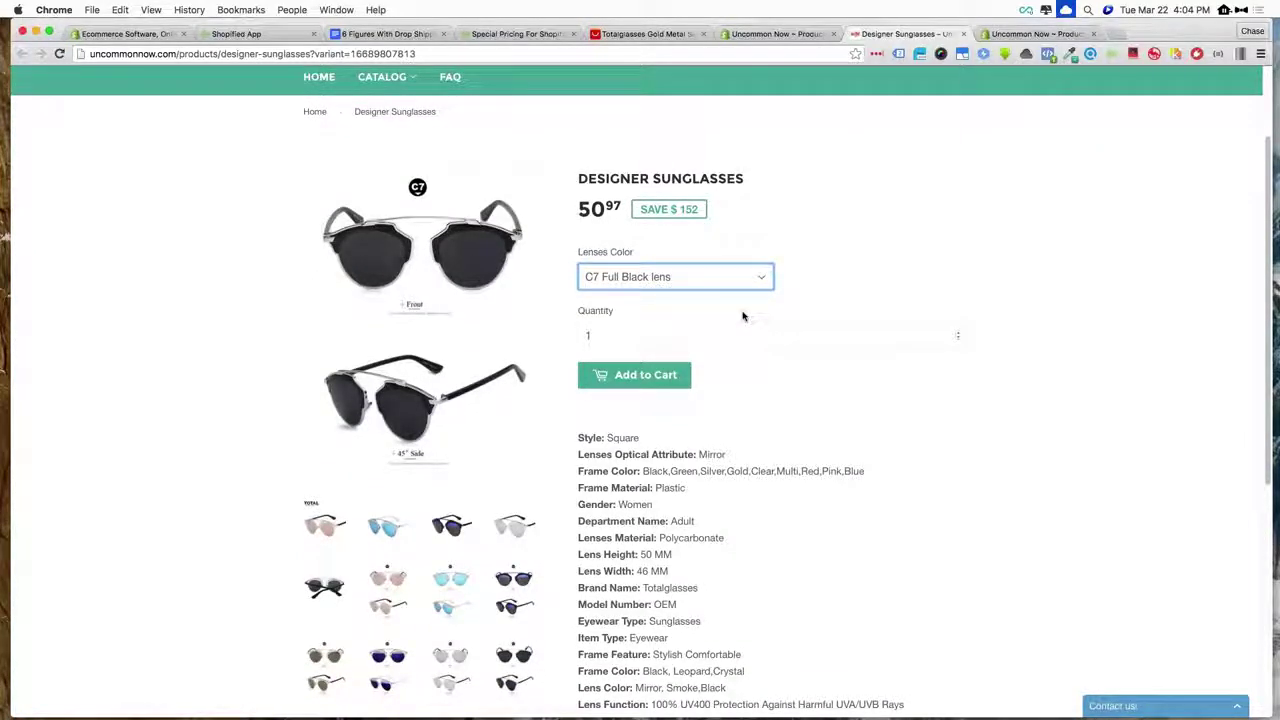
scroll(743, 316, "down", 3)
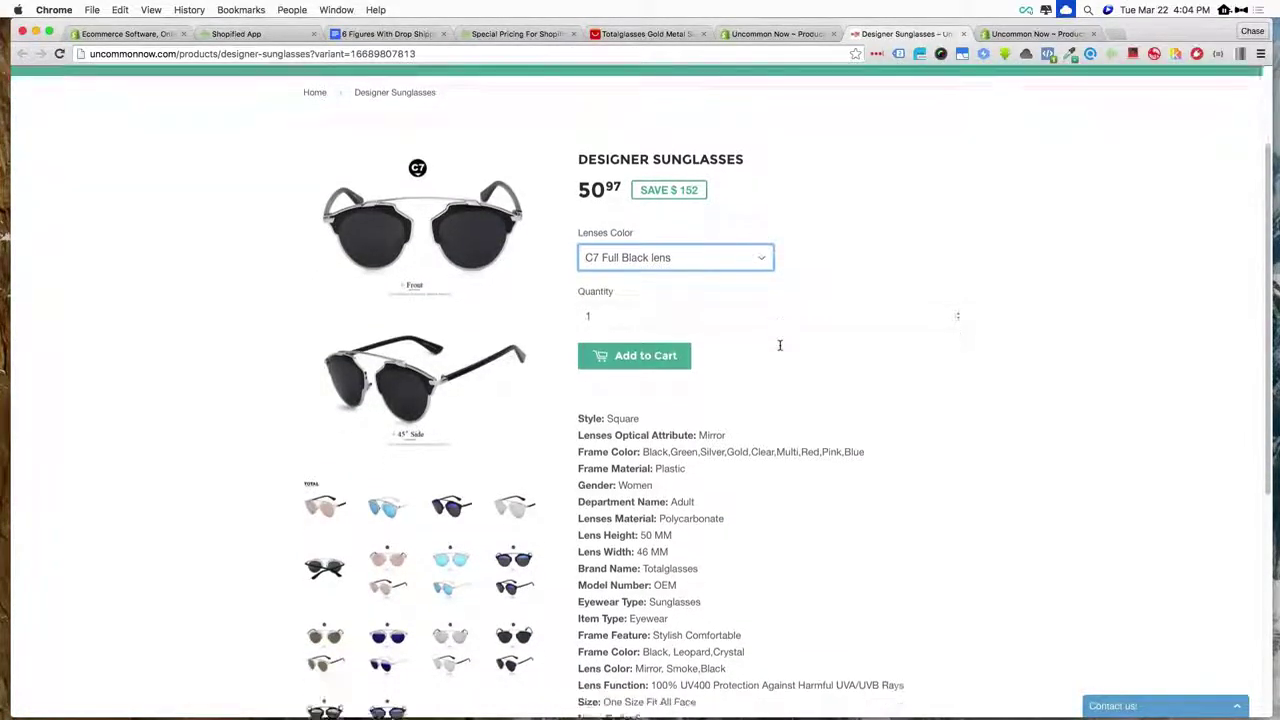
scroll(780, 346, "up", 5)
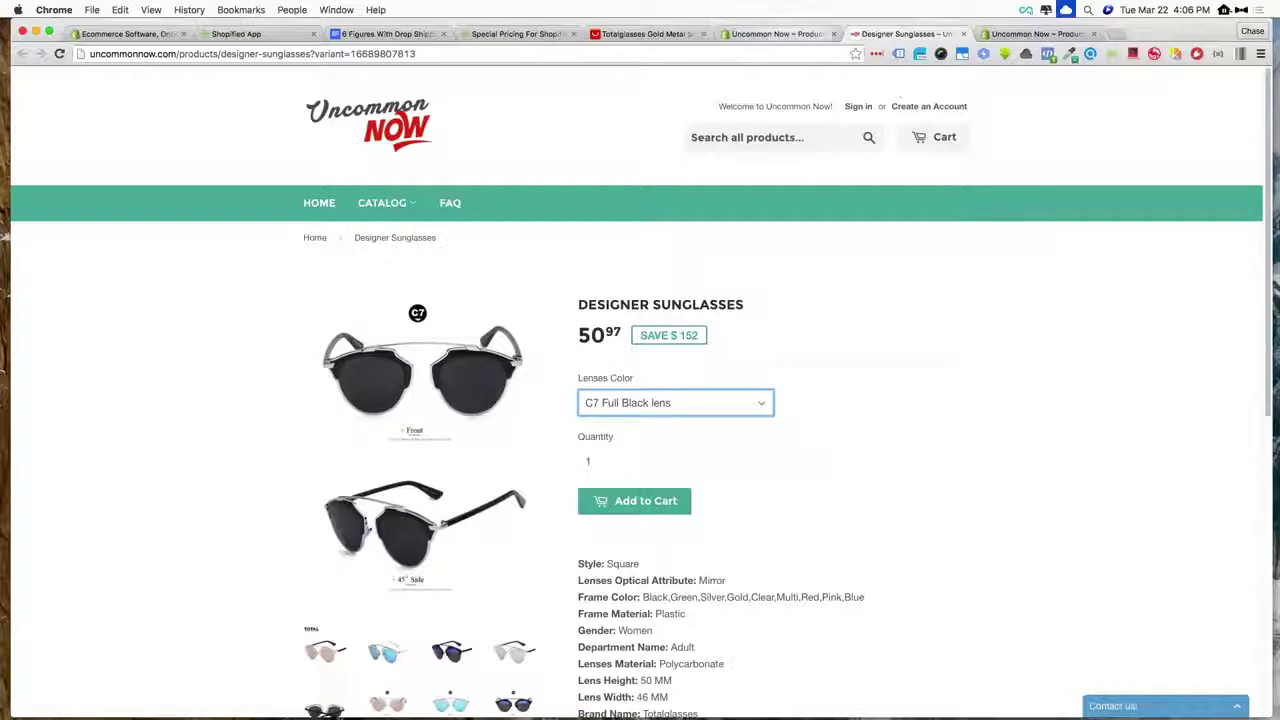
- In the admin, go from Orders to order #1024's customer, then back to the full Customers list
left_click(778, 33)
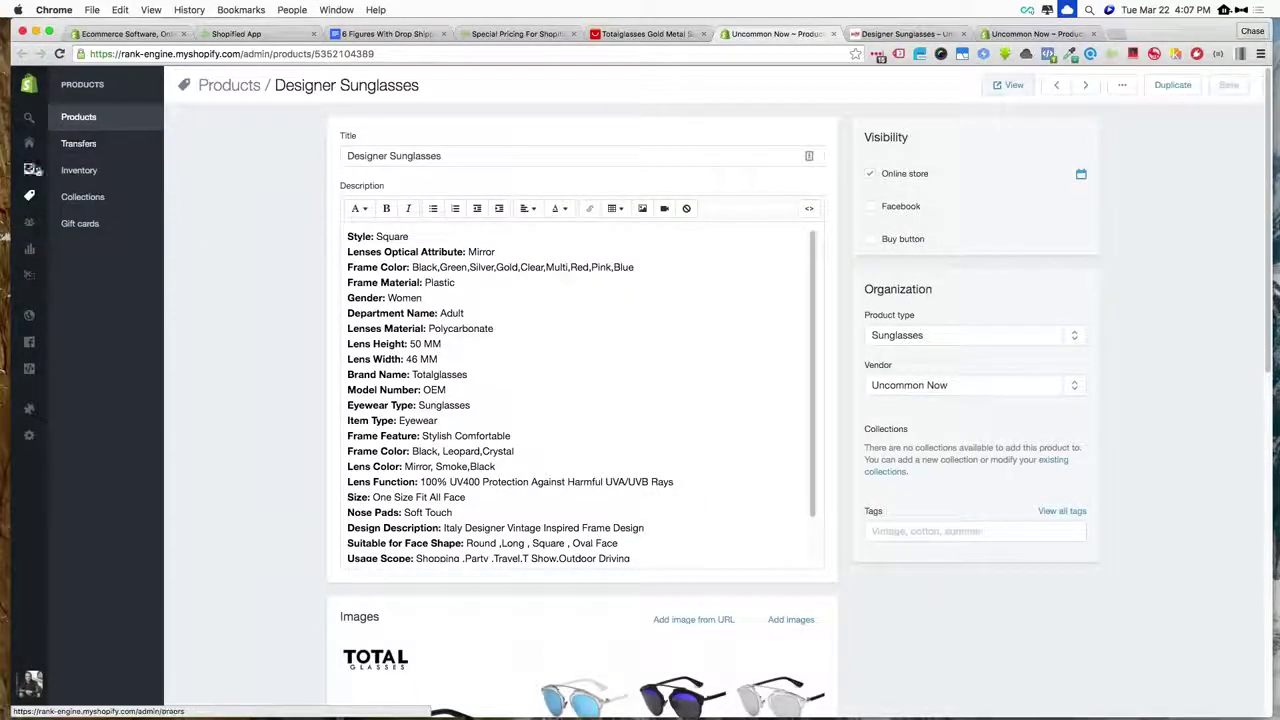
mouse_move(36, 170)
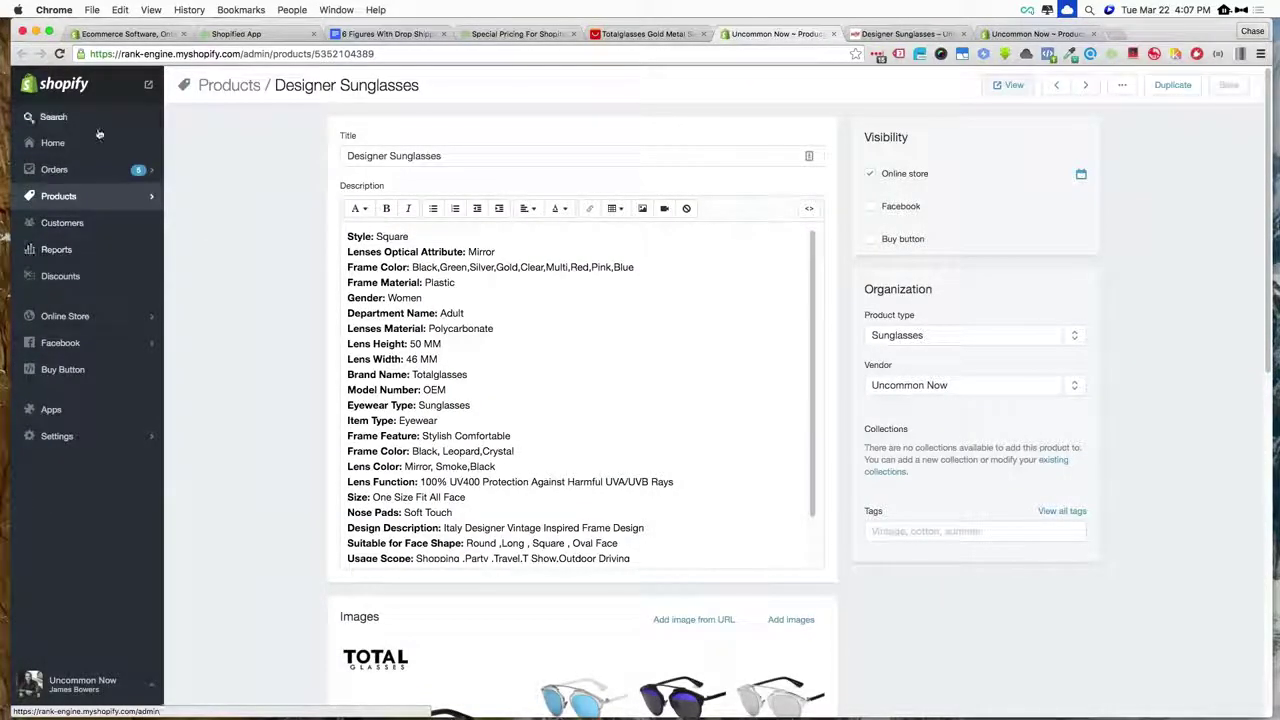
left_click(54, 169)
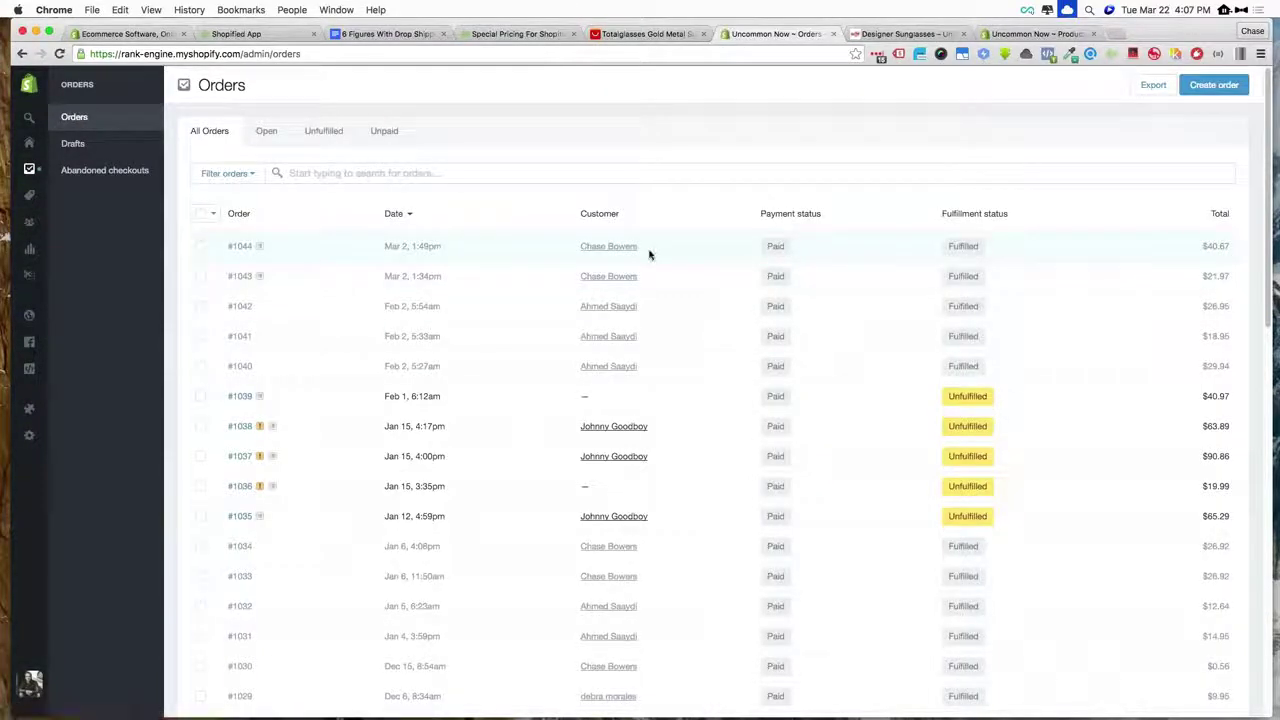
scroll(649, 251, "down", 15)
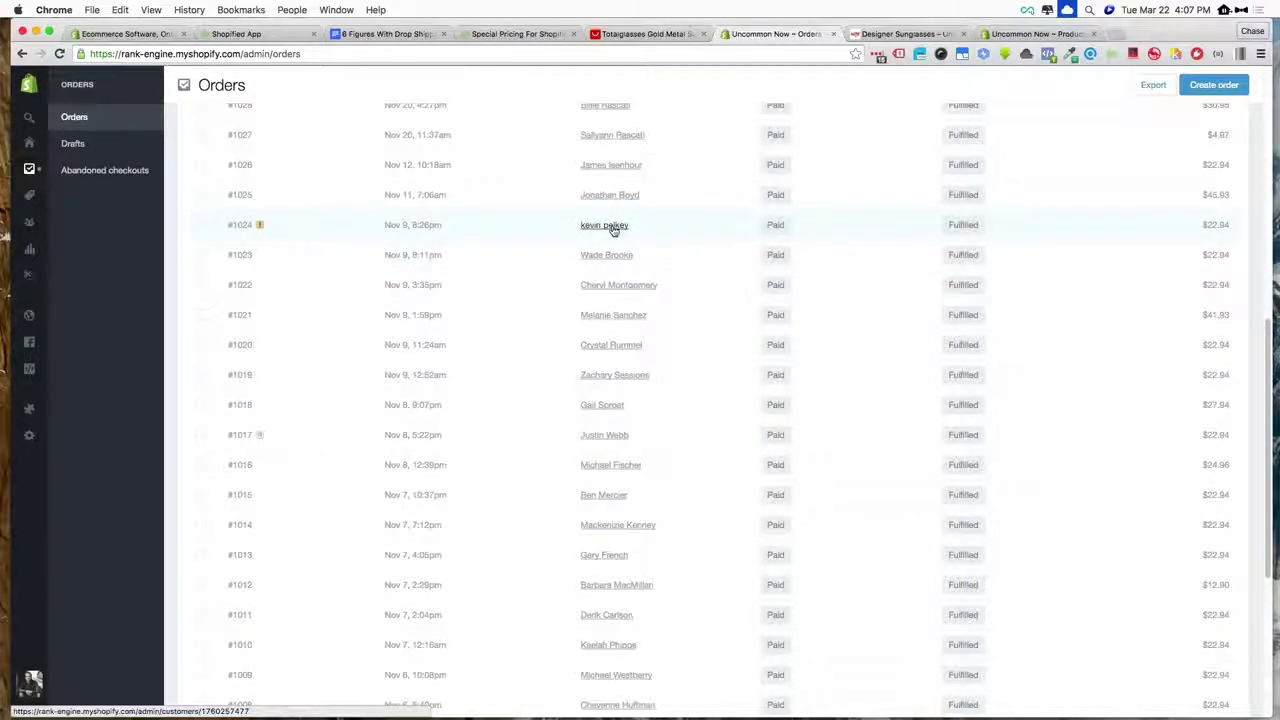
left_click(614, 229)
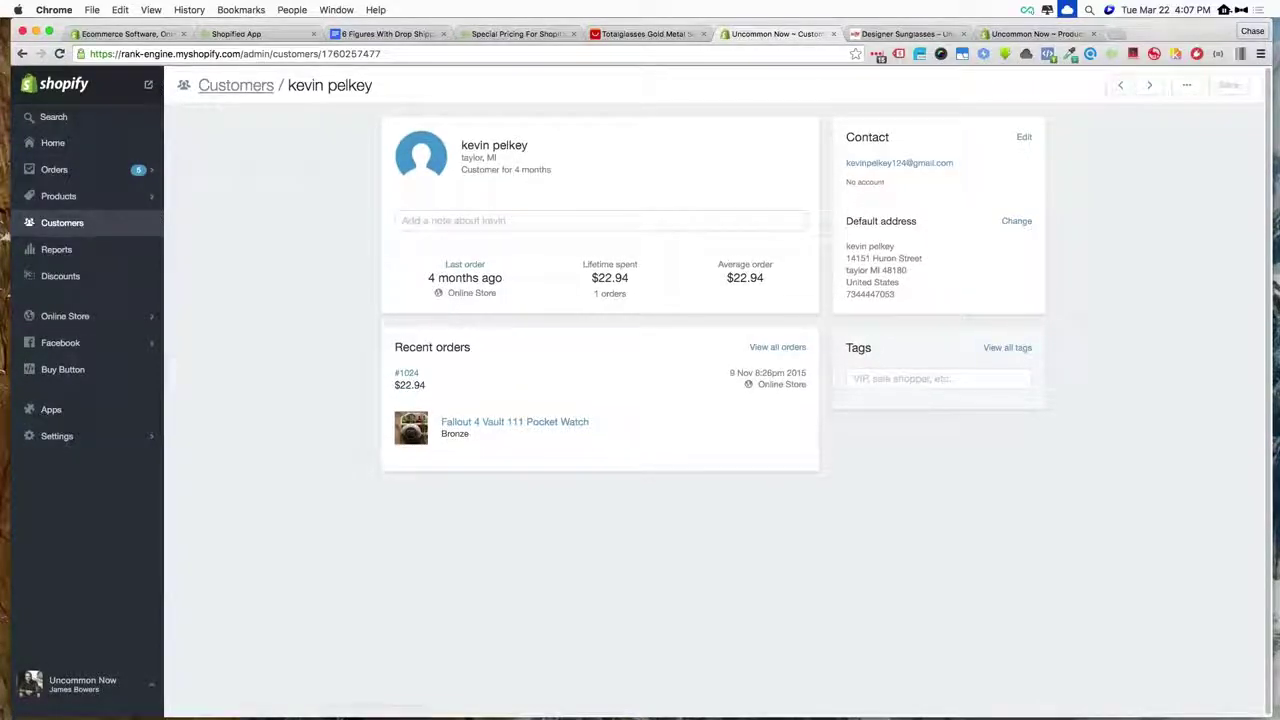
left_click(236, 88)
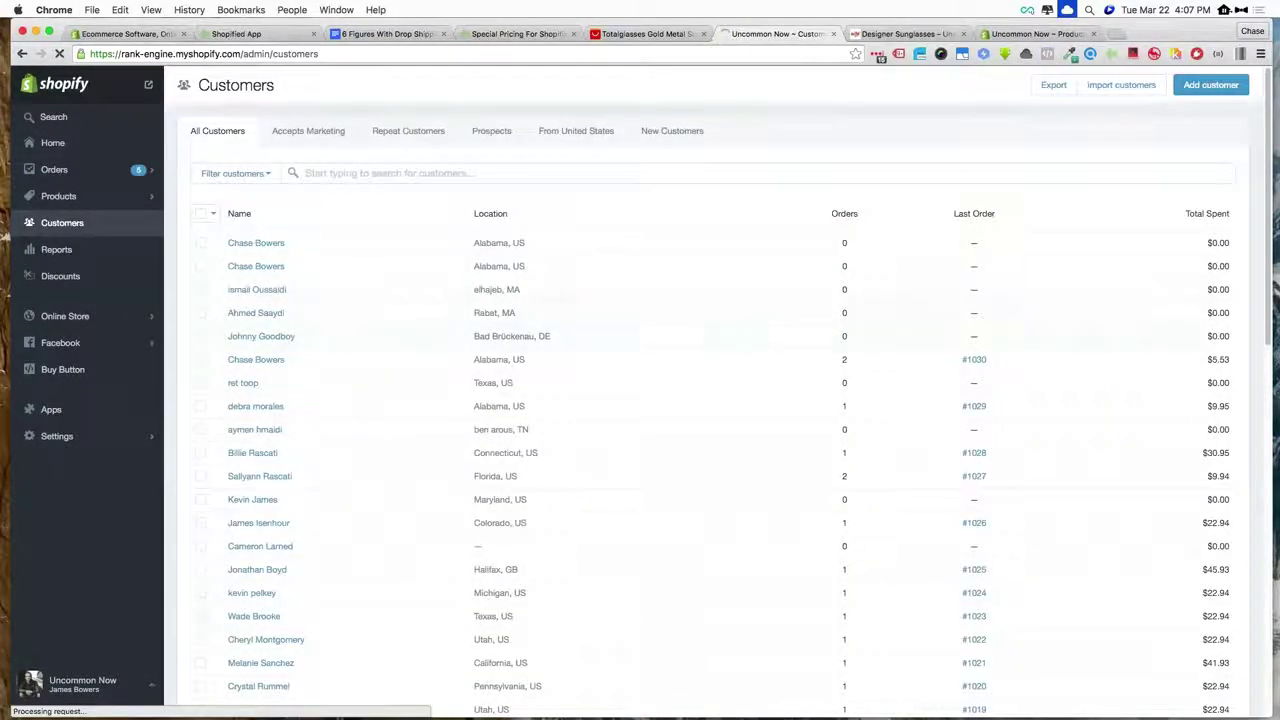
scroll(620, 272, "down", 10)
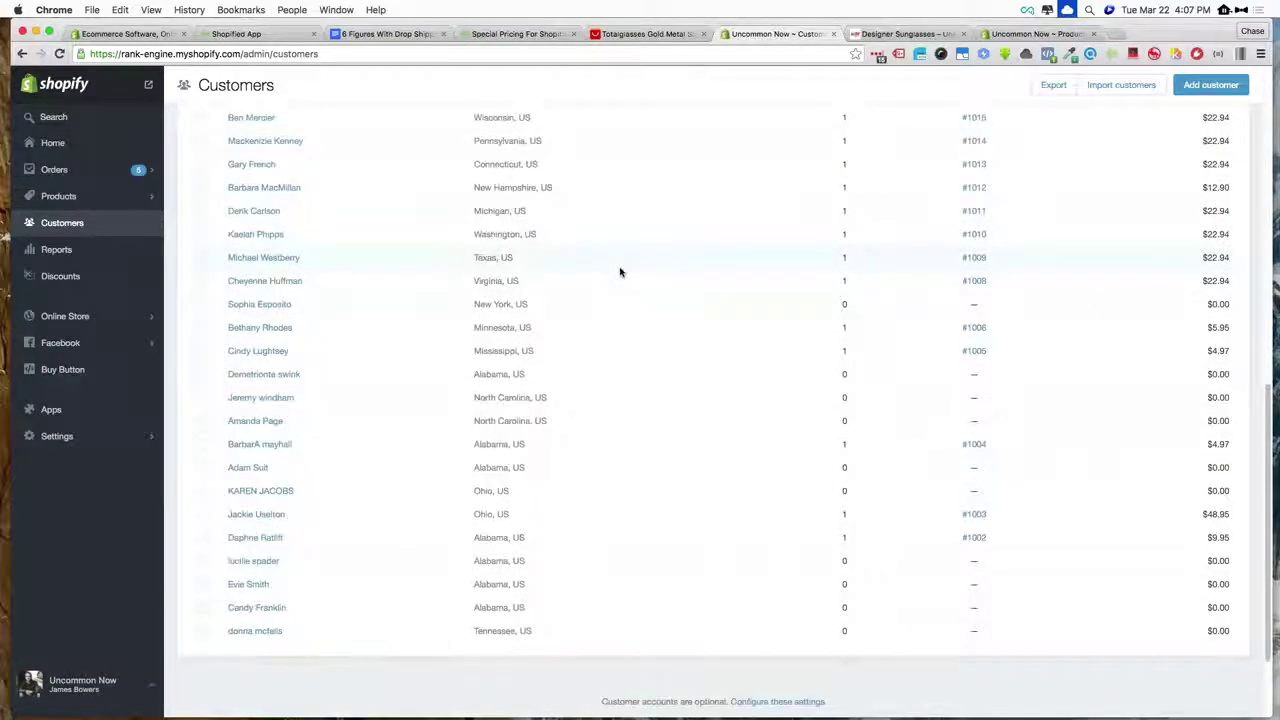
scroll(620, 272, "up", 10)
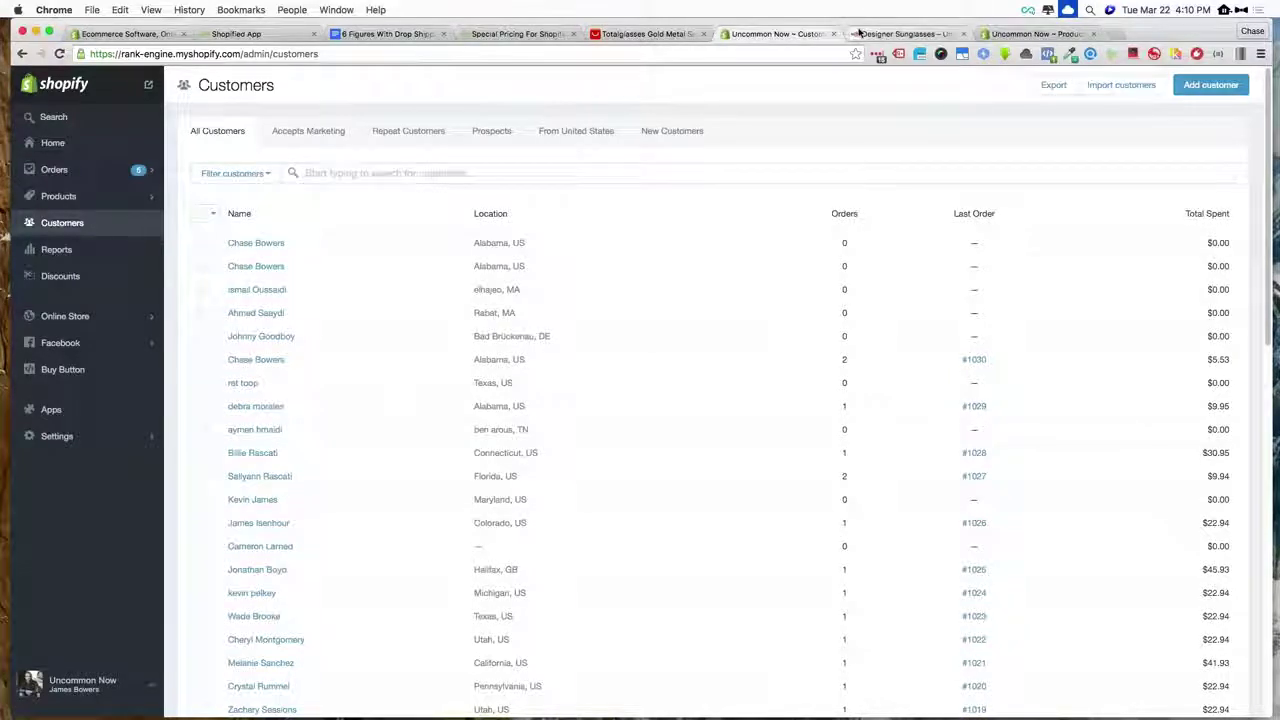
- Return to the Uncommon Now Designer Sunglasses page showing 50.97 and the lens colour options
left_click(860, 34)
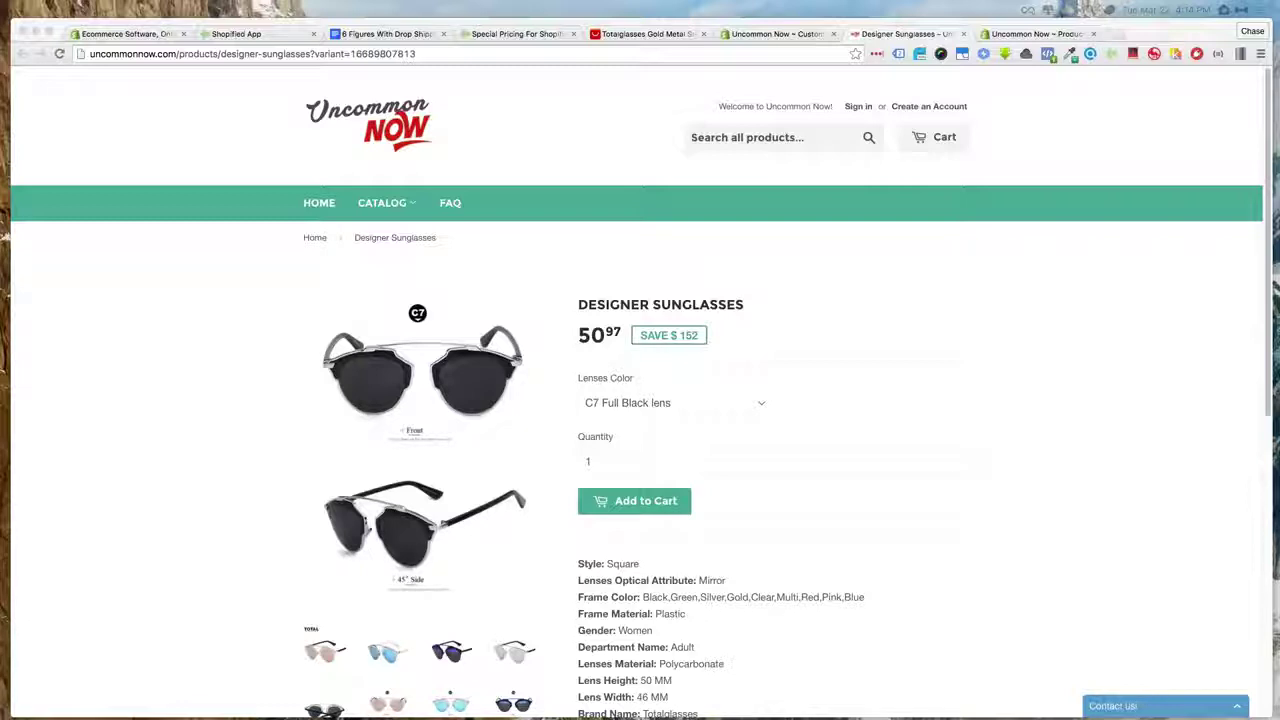
left_click(198, 298)
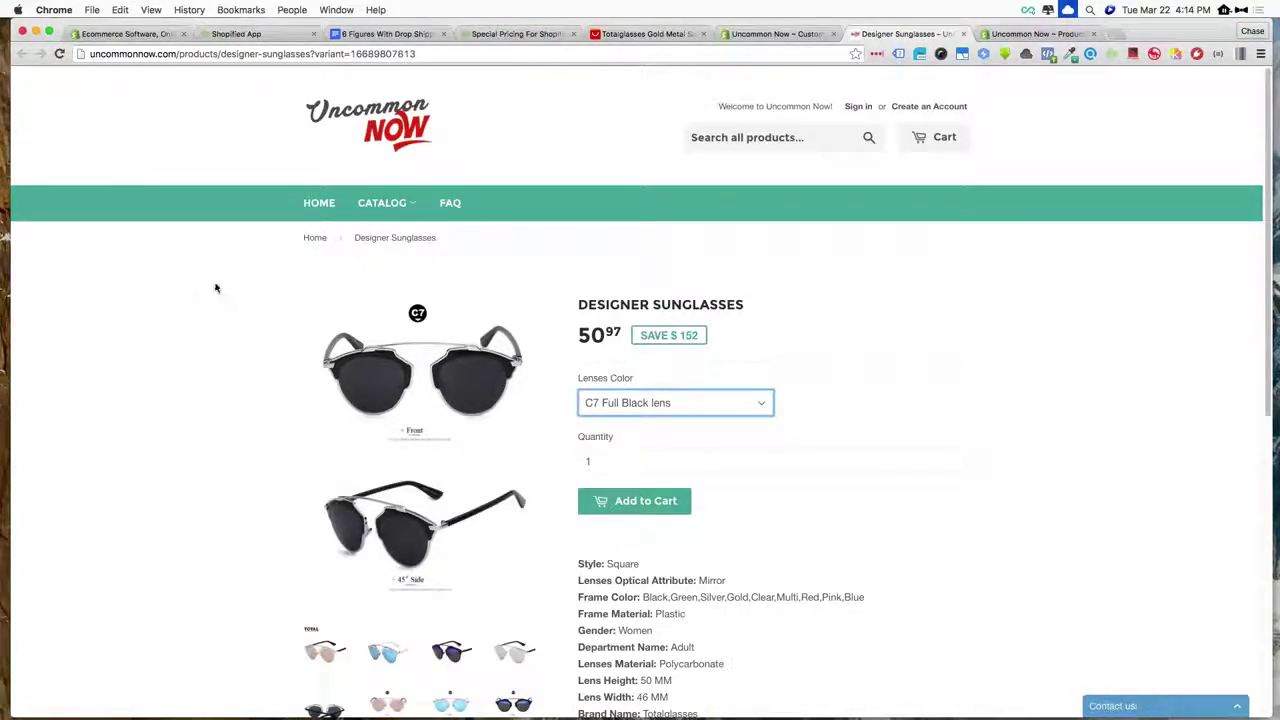
- Switch to the Ecommerce Software tab with the Shopify homepage
left_click(147, 37)
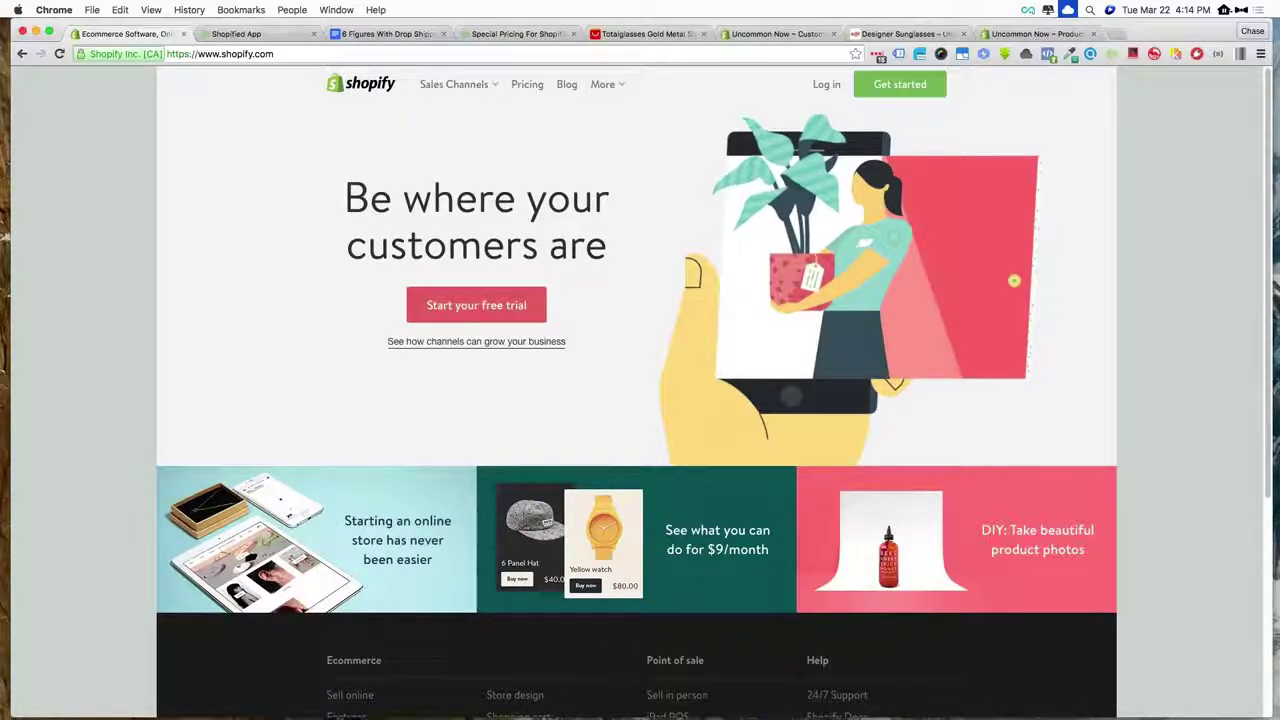
- Back on AliExpress, search for 'necklace'
left_click(650, 34)
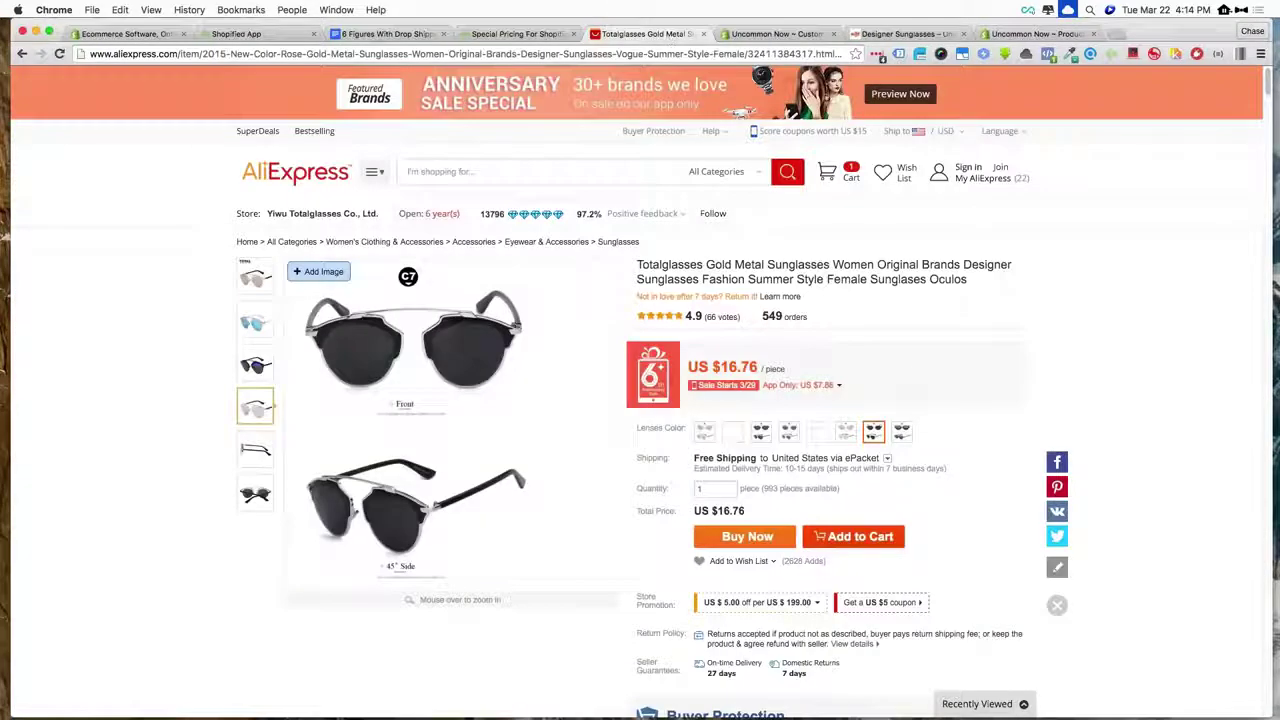
scroll(1121, 258, "down", 2)
scroll(1121, 258, "up", 2)
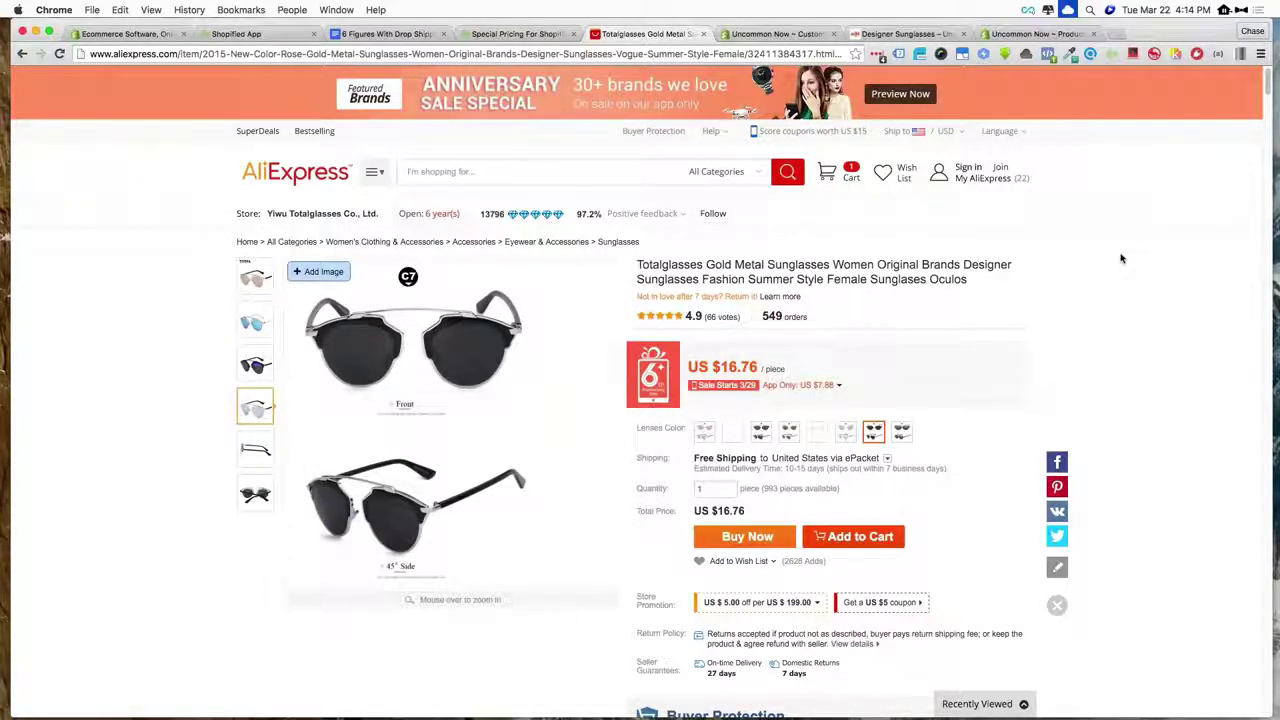
left_click(541, 173)
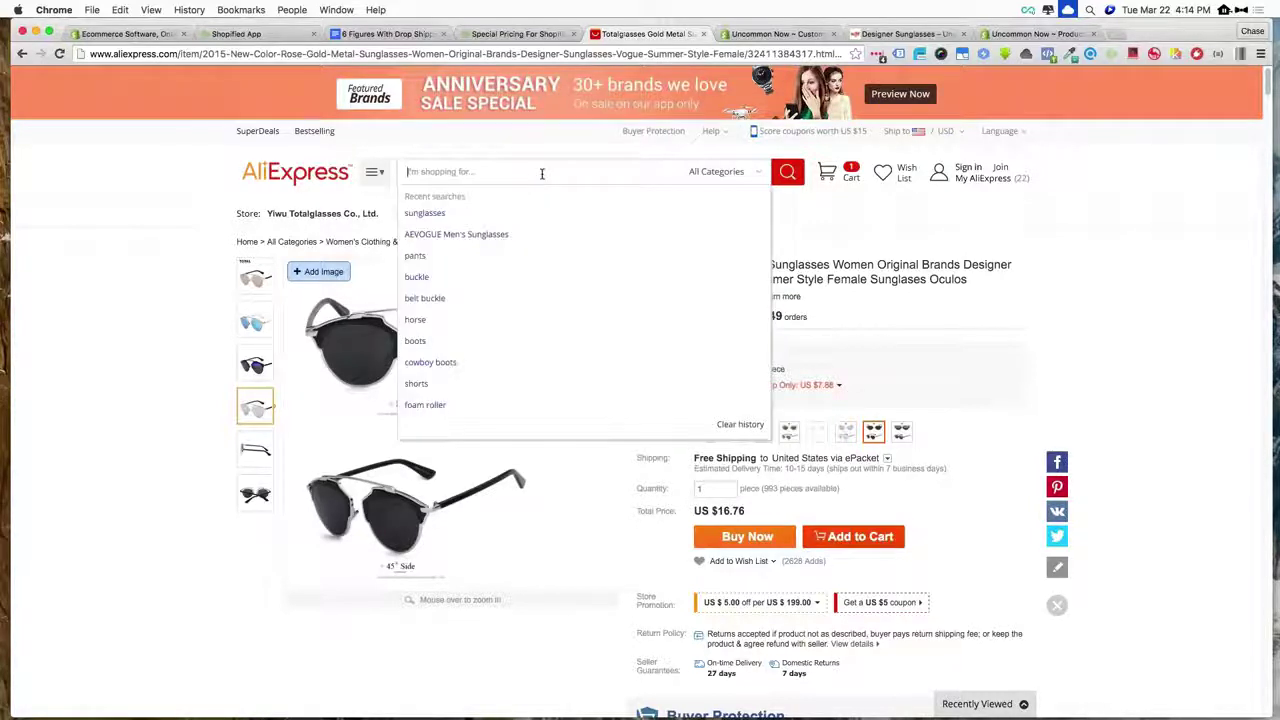
type("necklace")
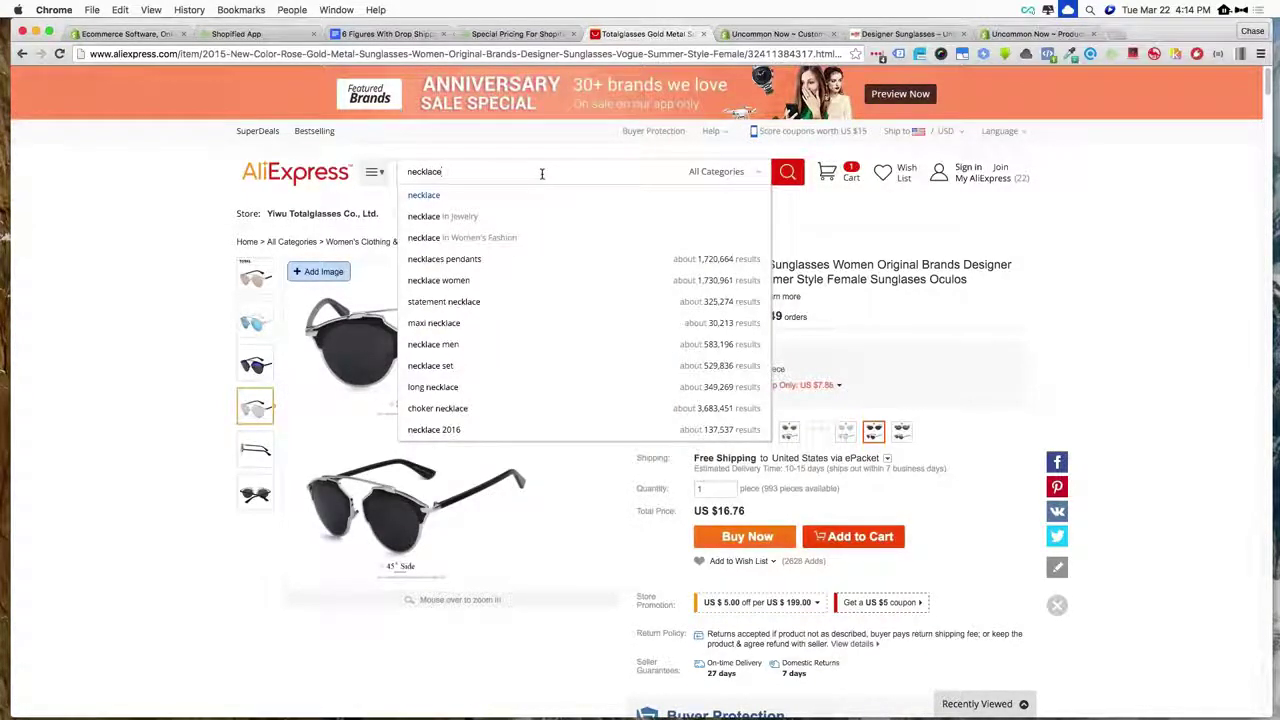
key("Return")
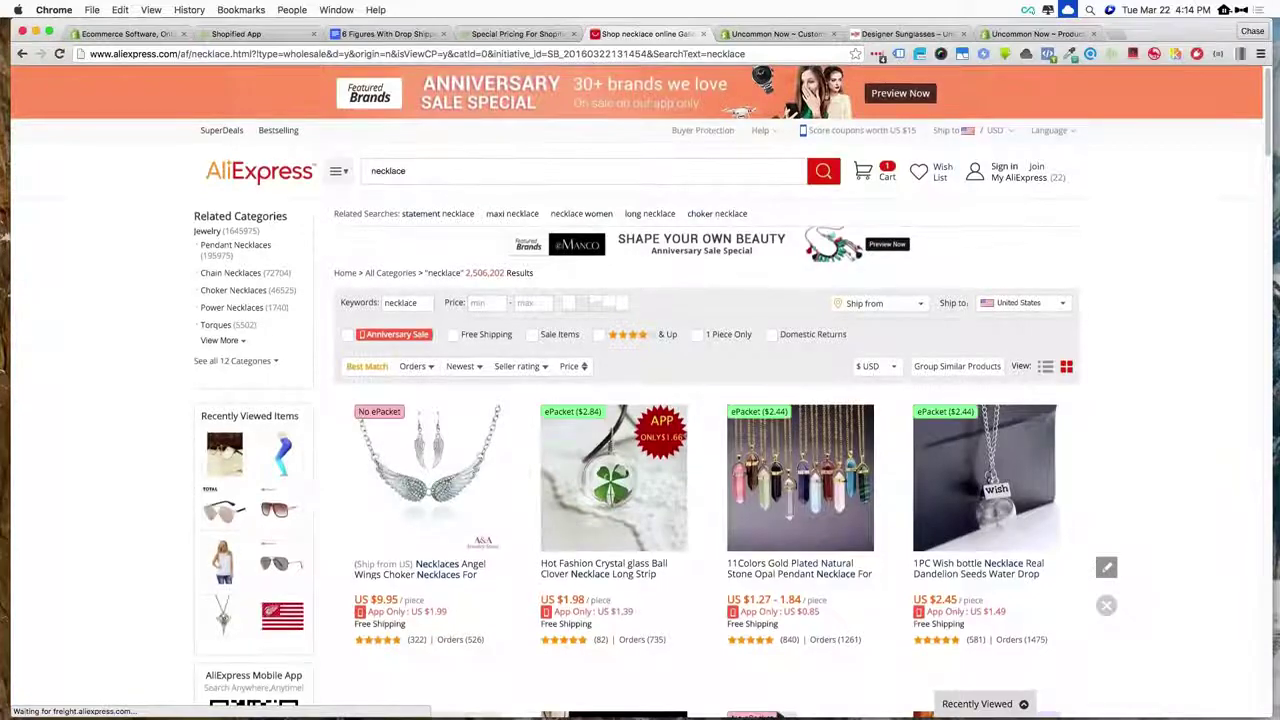
- Browse the necklace results, then move to the shopify.com homepage tab
scroll(1137, 331, "down", 1)
scroll(1137, 331, "down", 2)
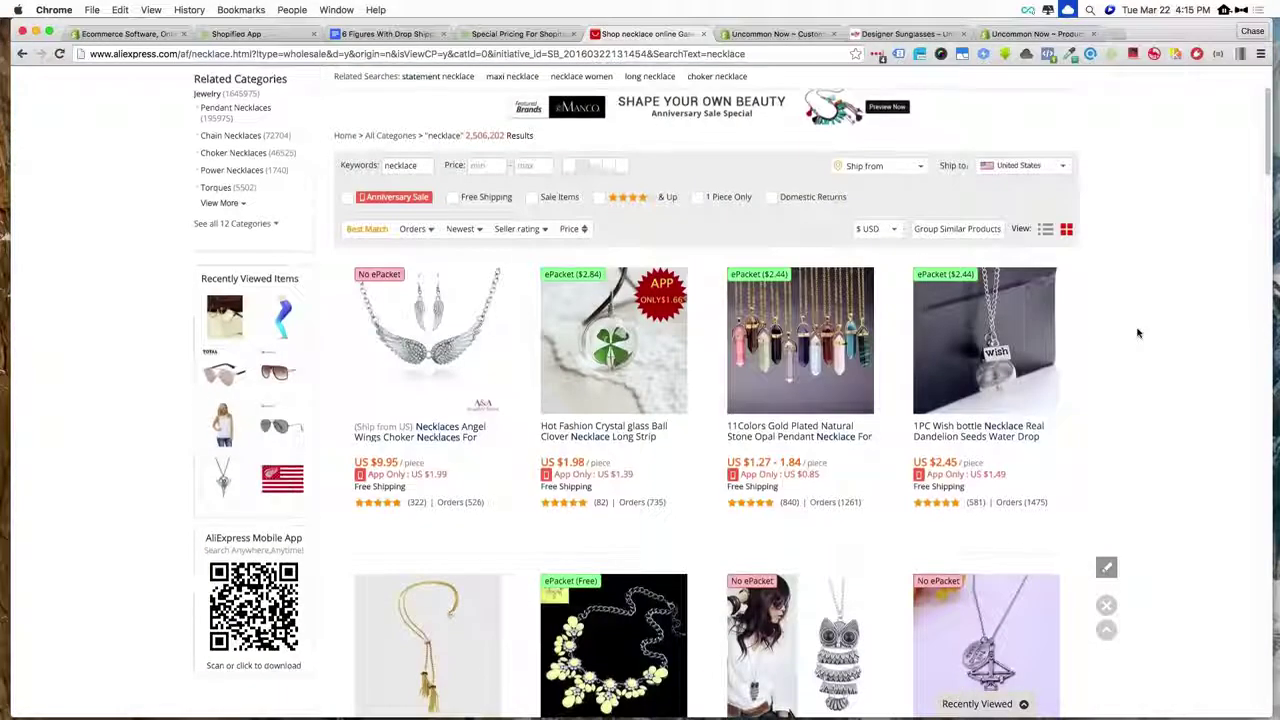
scroll(1137, 333, "down", 2)
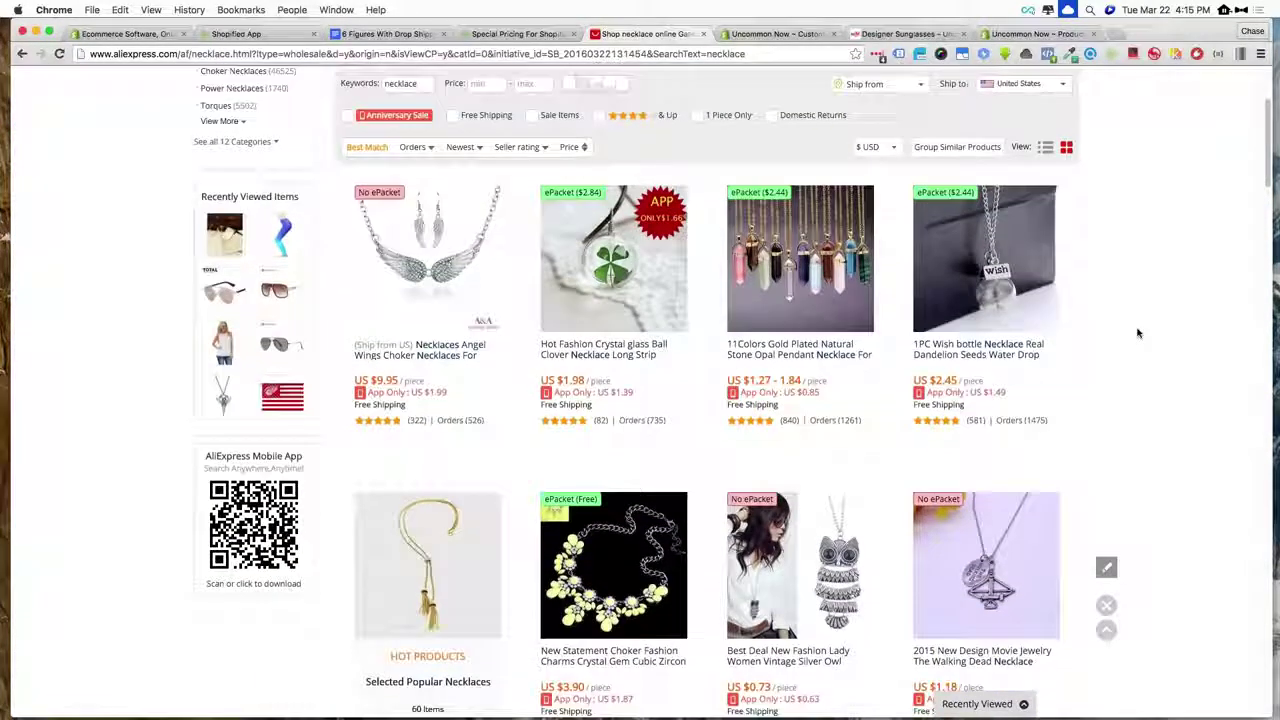
scroll(1137, 333, "down", 1)
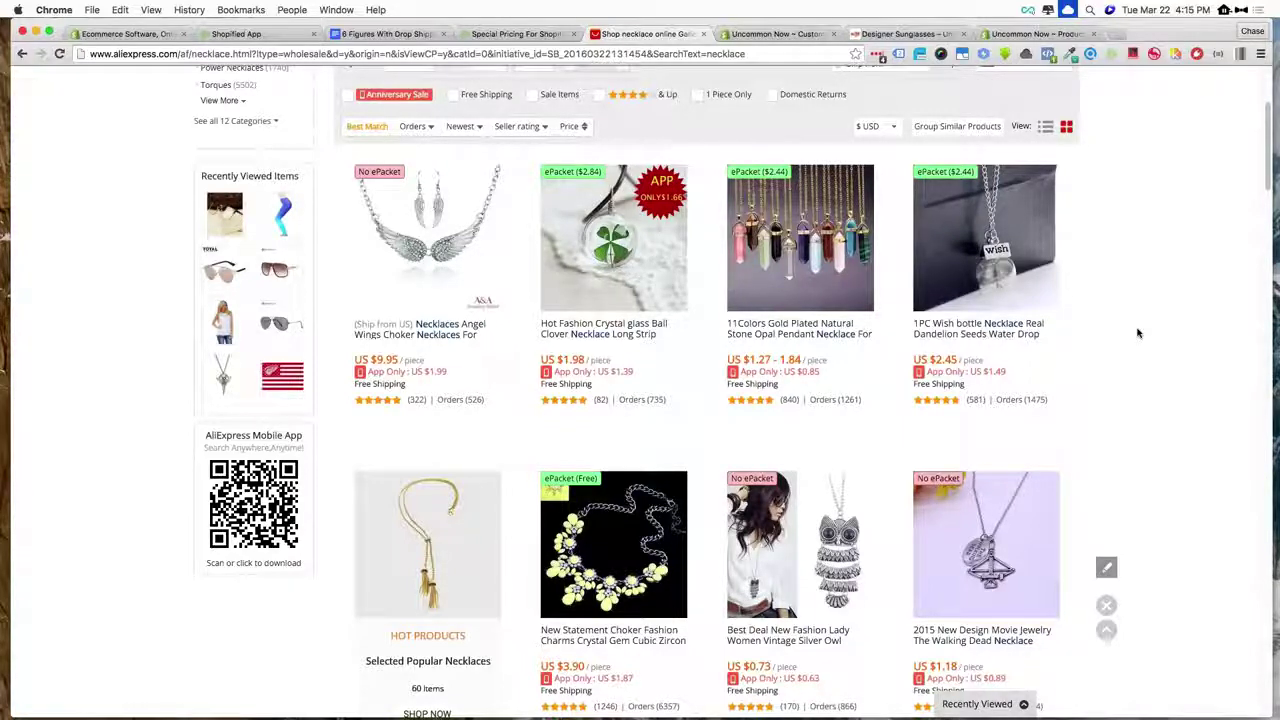
scroll(1137, 333, "down", 2)
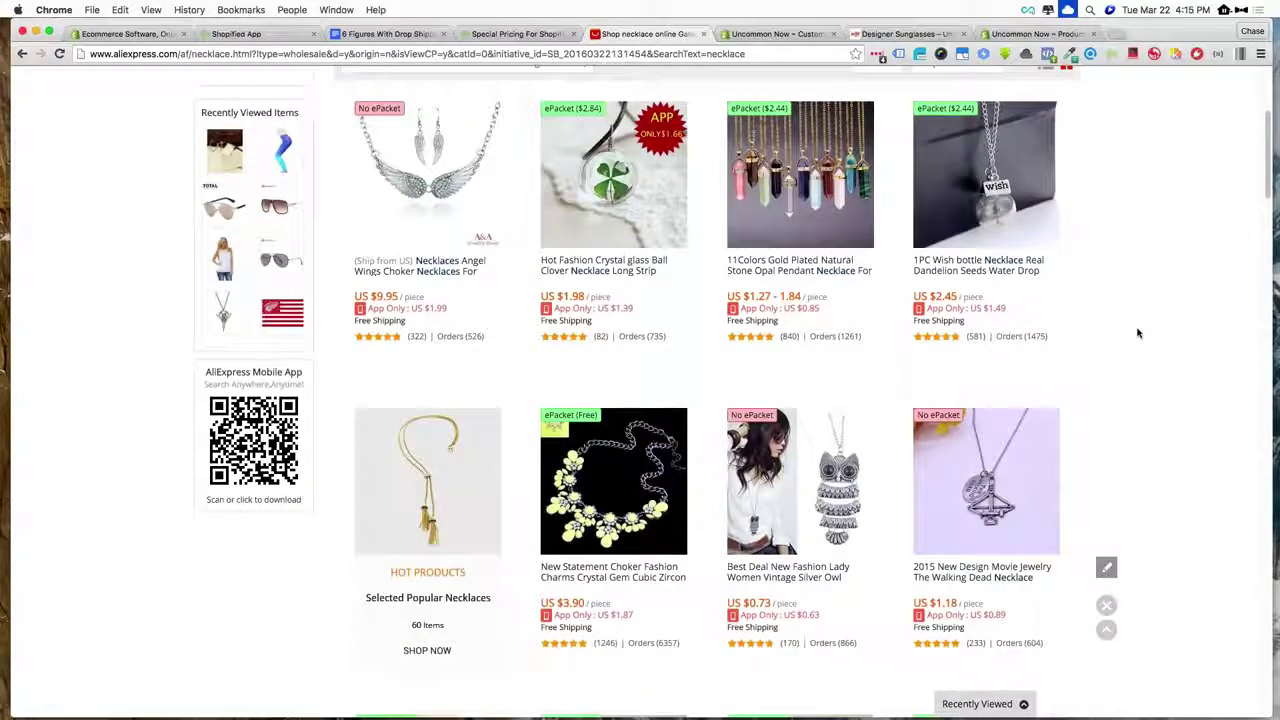
scroll(1137, 333, "down", 4)
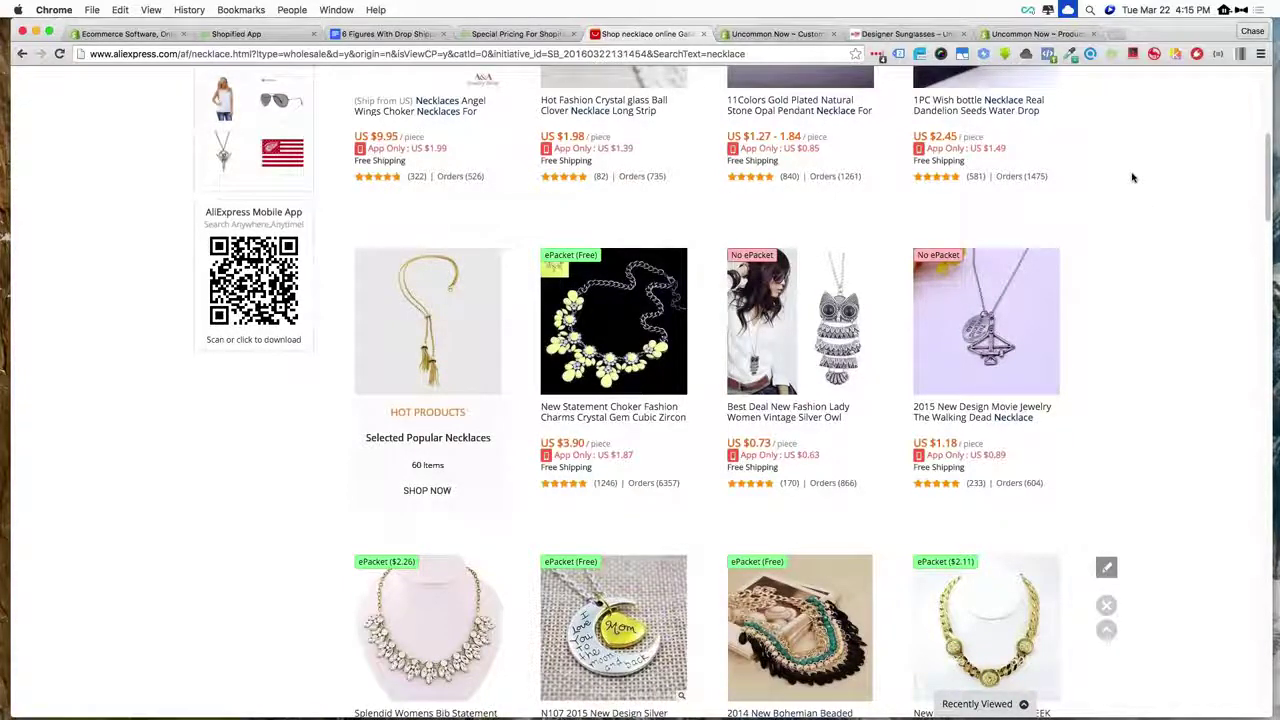
scroll(1133, 177, "up", 3)
scroll(1133, 177, "down", 15)
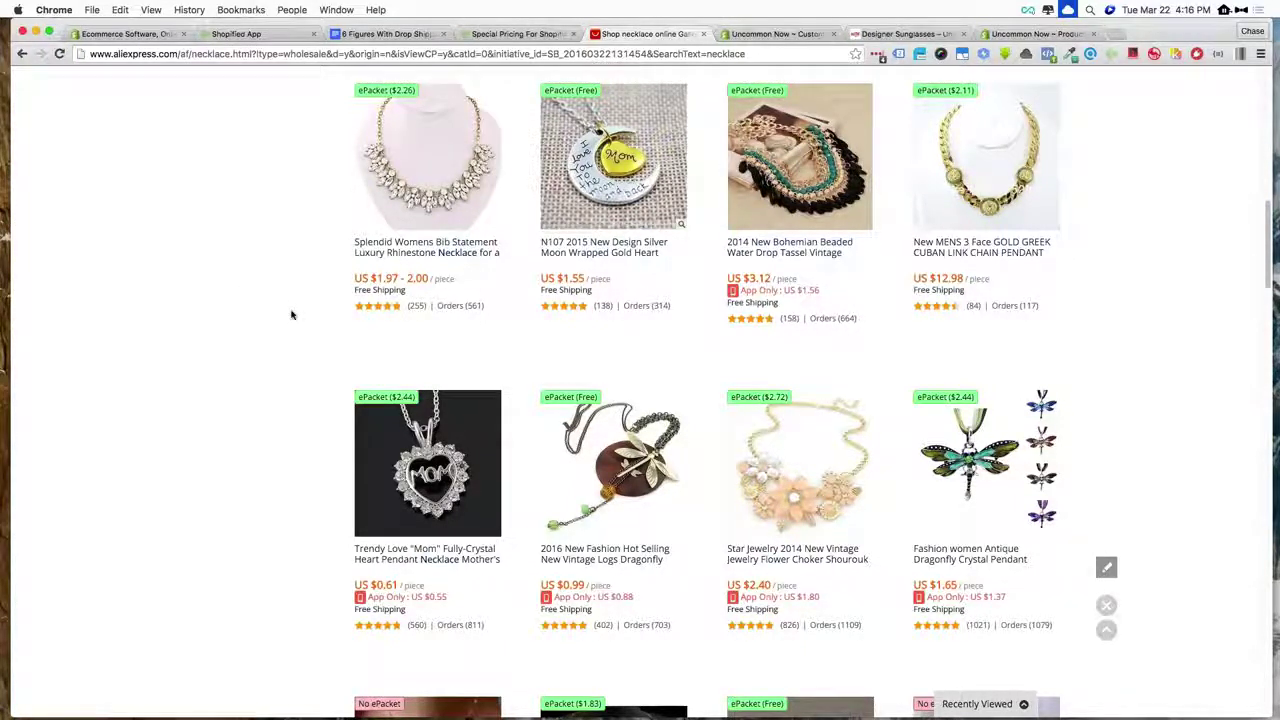
scroll(291, 315, "up", 10)
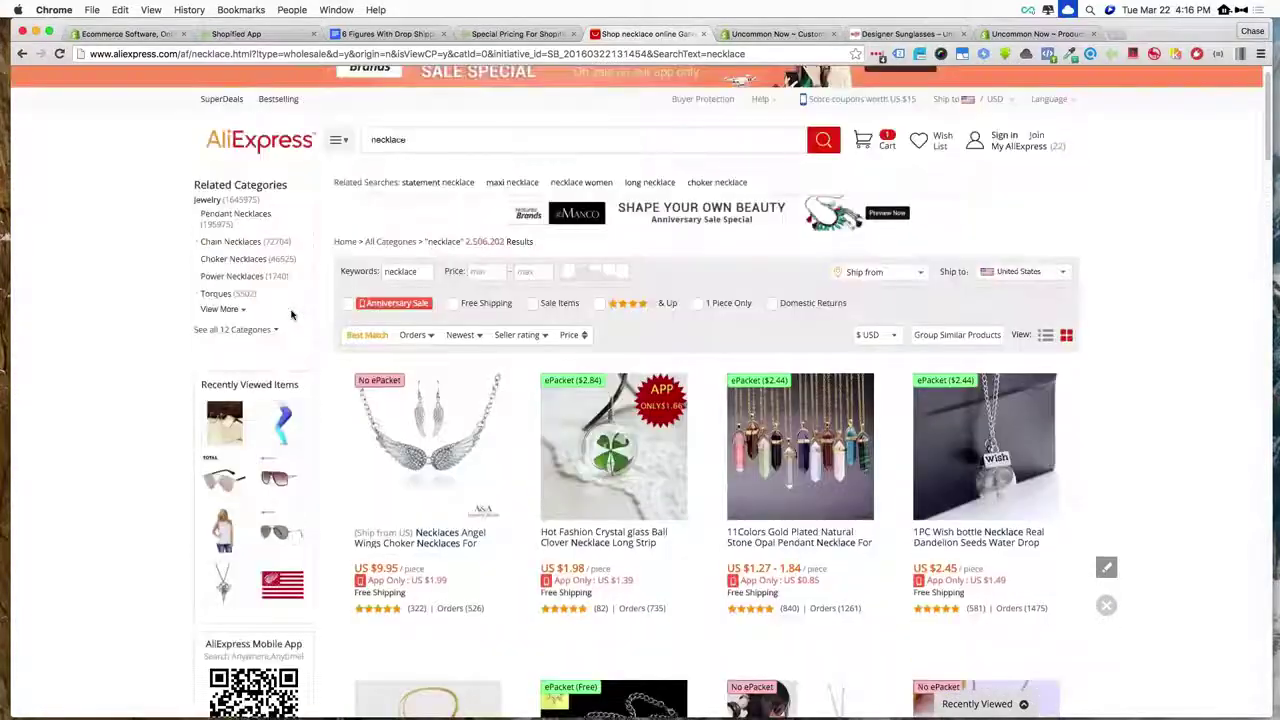
scroll(291, 315, "down", 1)
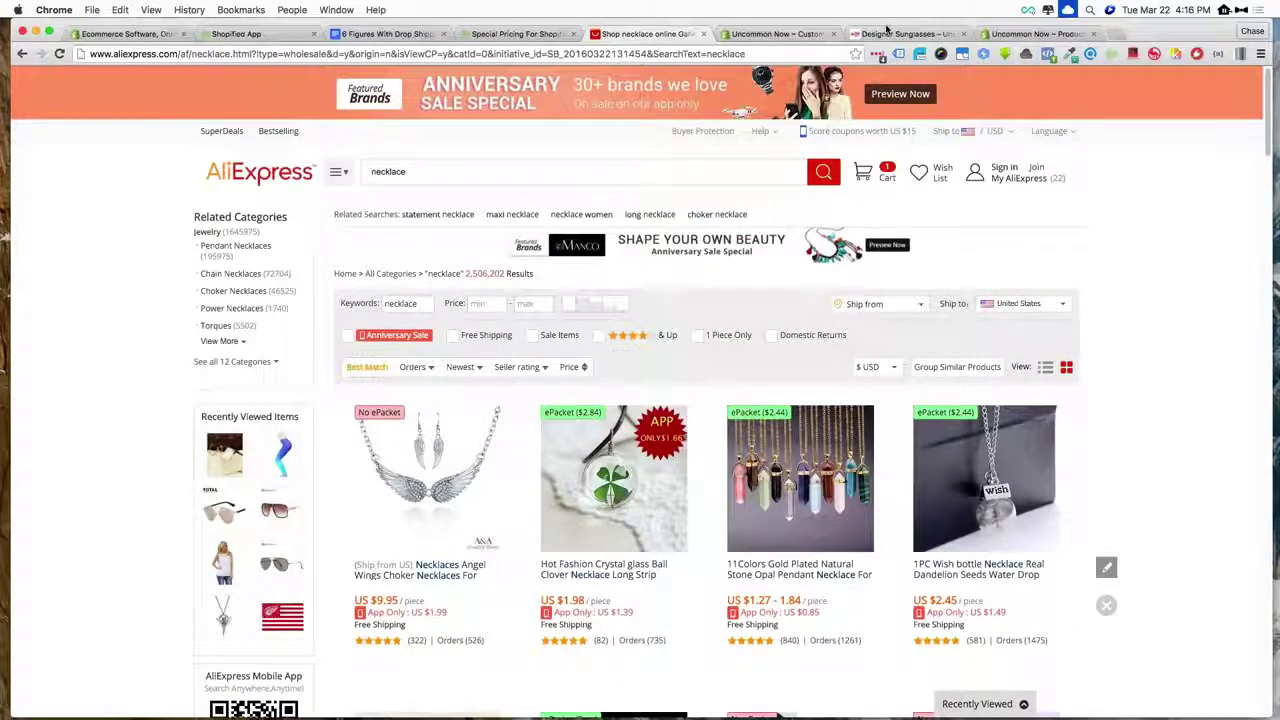
left_click(125, 34)
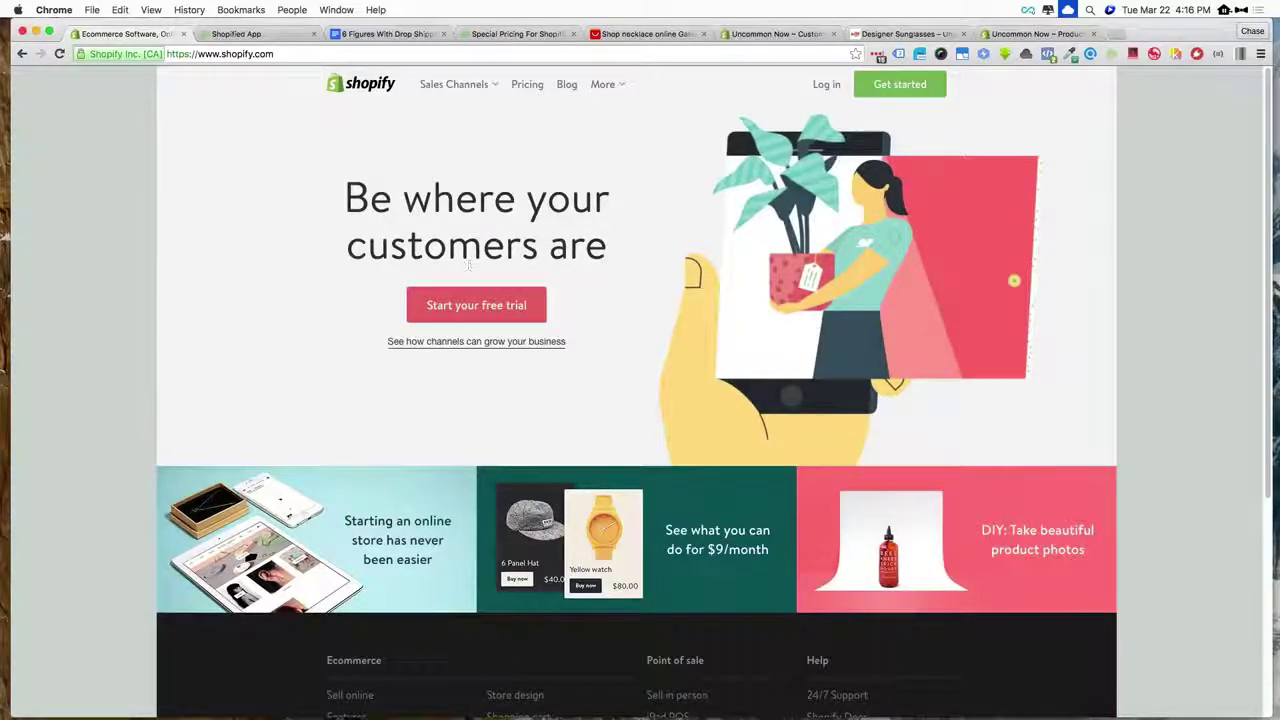
- Start the free 14-day trial signup from the Shopify homepage
left_click(466, 312)
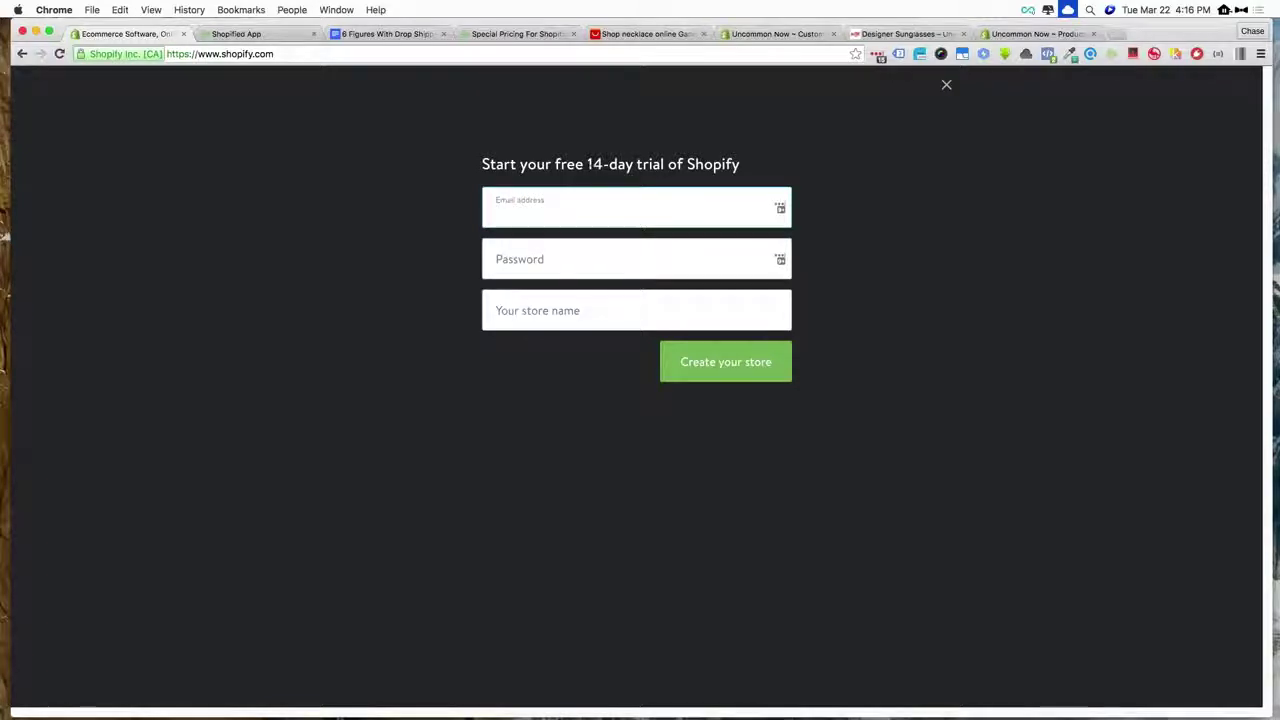
- Enter the demo e-mail address with an alias tag, changing its domain to gmail.com
left_click_drag(587, 164, 660, 164)
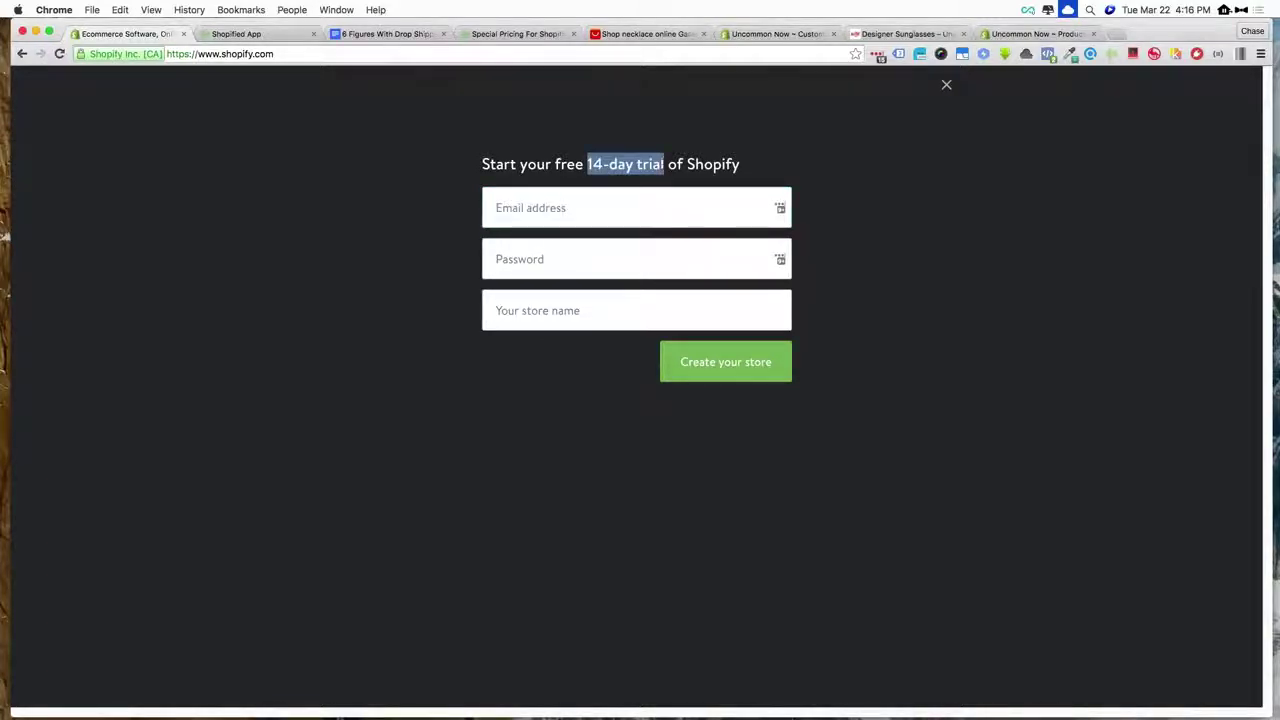
left_click(573, 208)
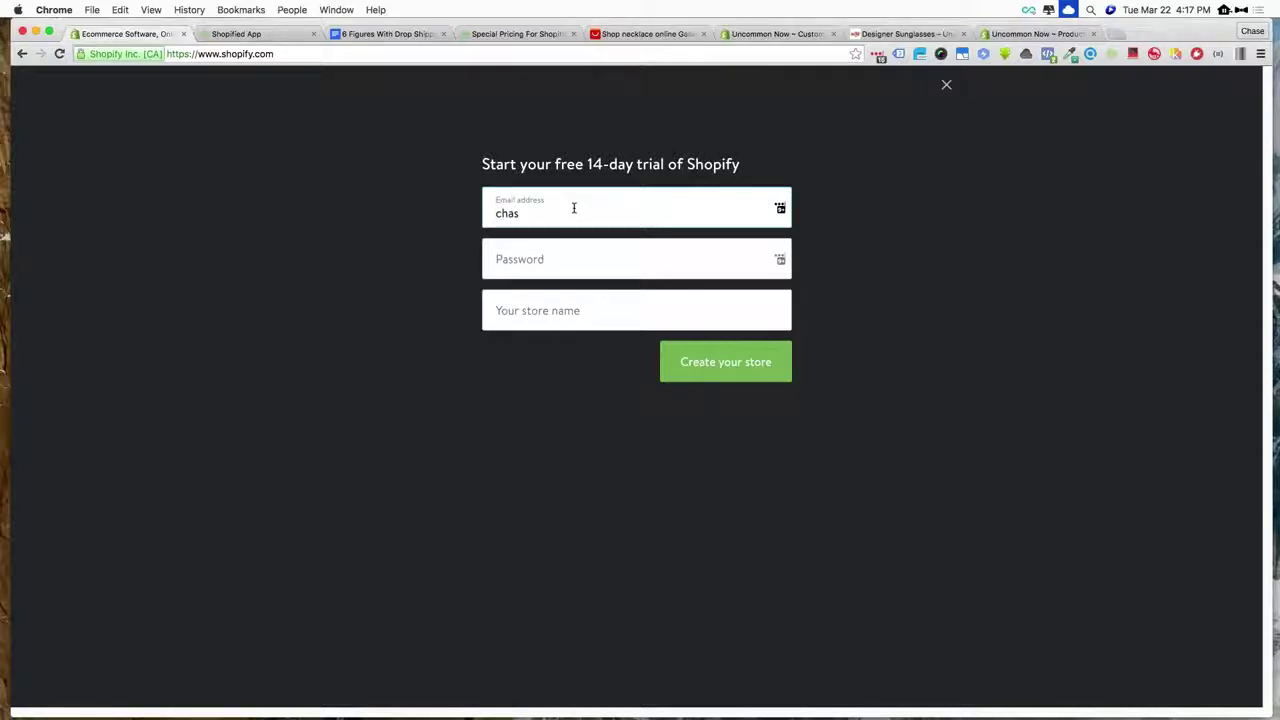
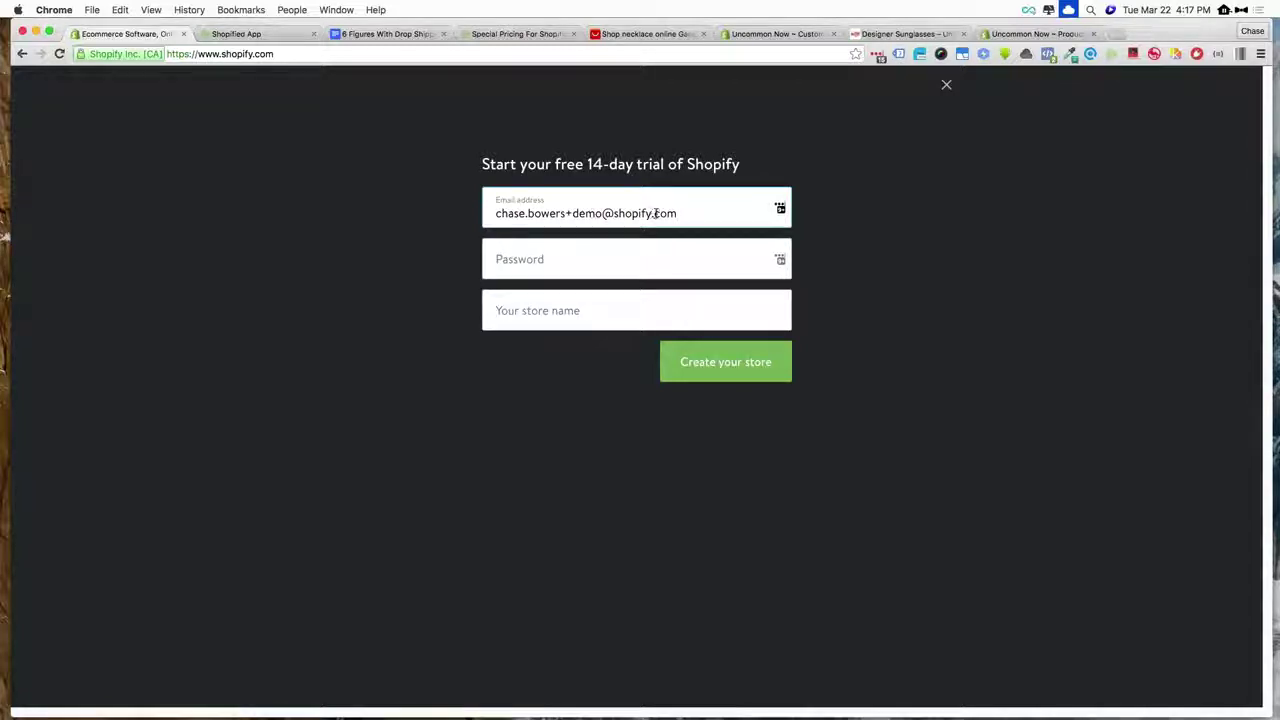
left_click_drag(679, 213, 612, 213)
type("g")
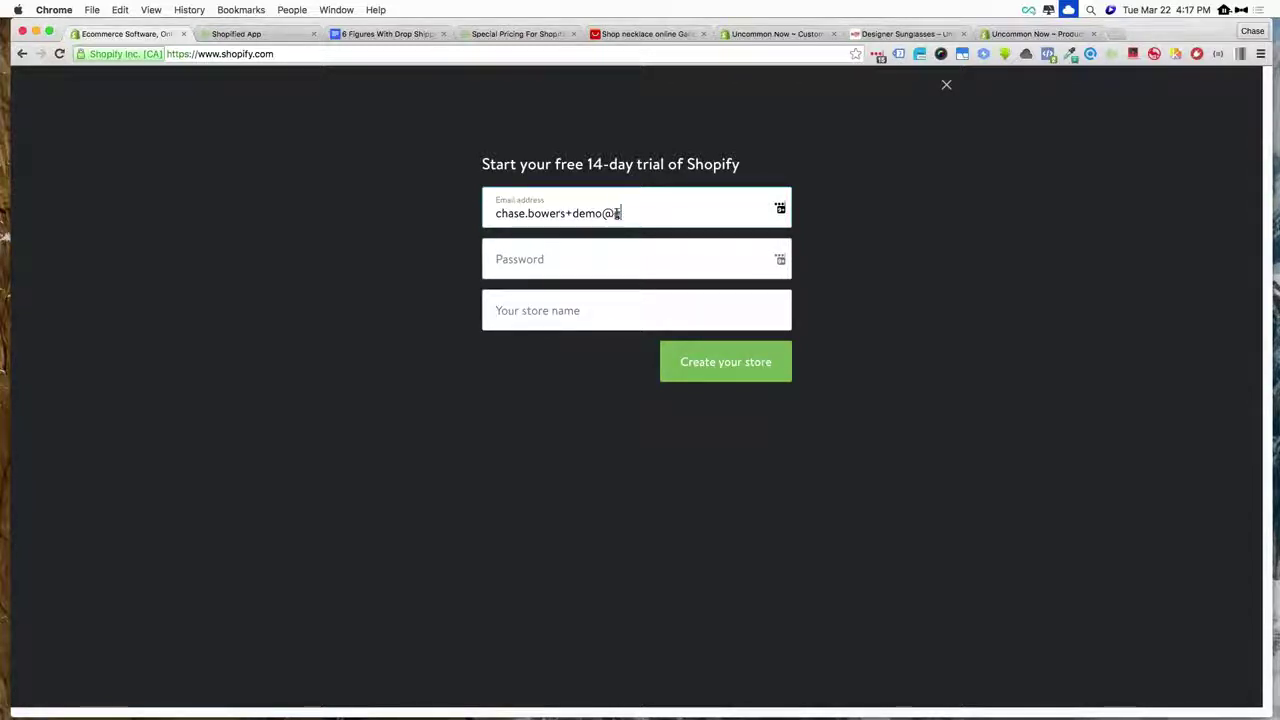
type("mail.co")
key("BackSpace")
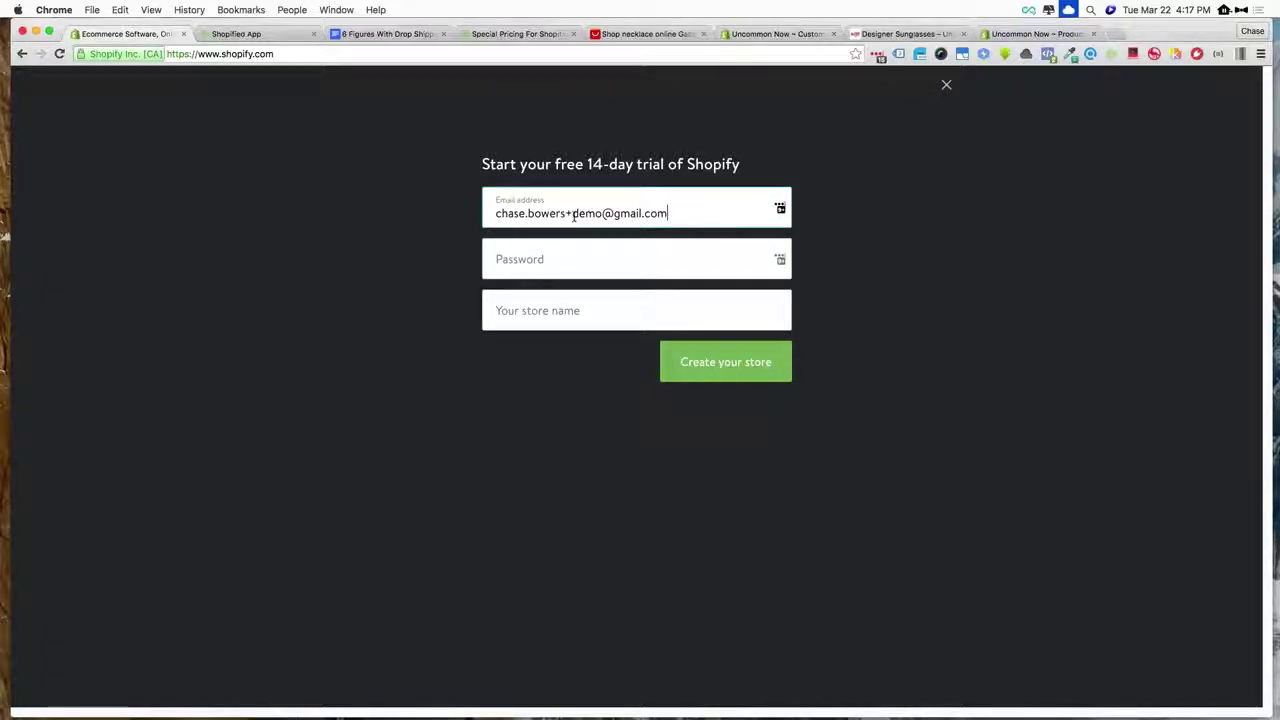
left_click_drag(566, 213, 592, 213)
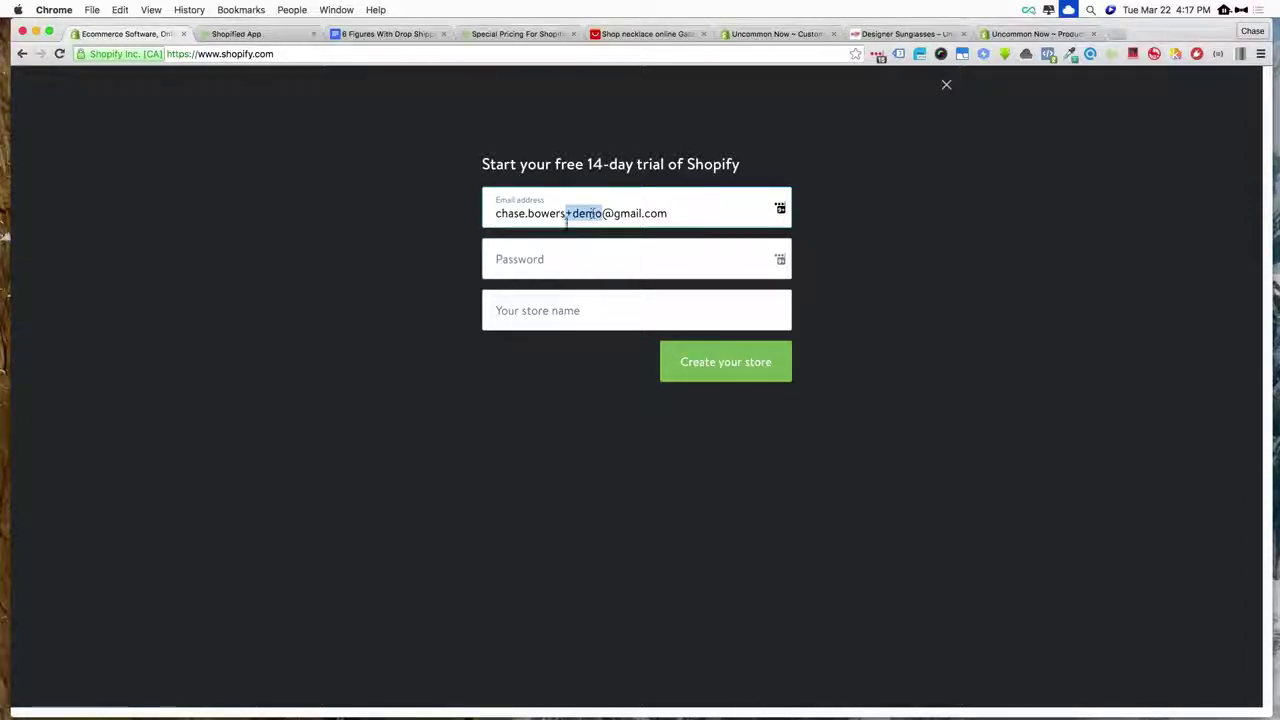
left_click(543, 251)
- Enter the account password and an untaken store name, then create the store
type("•")
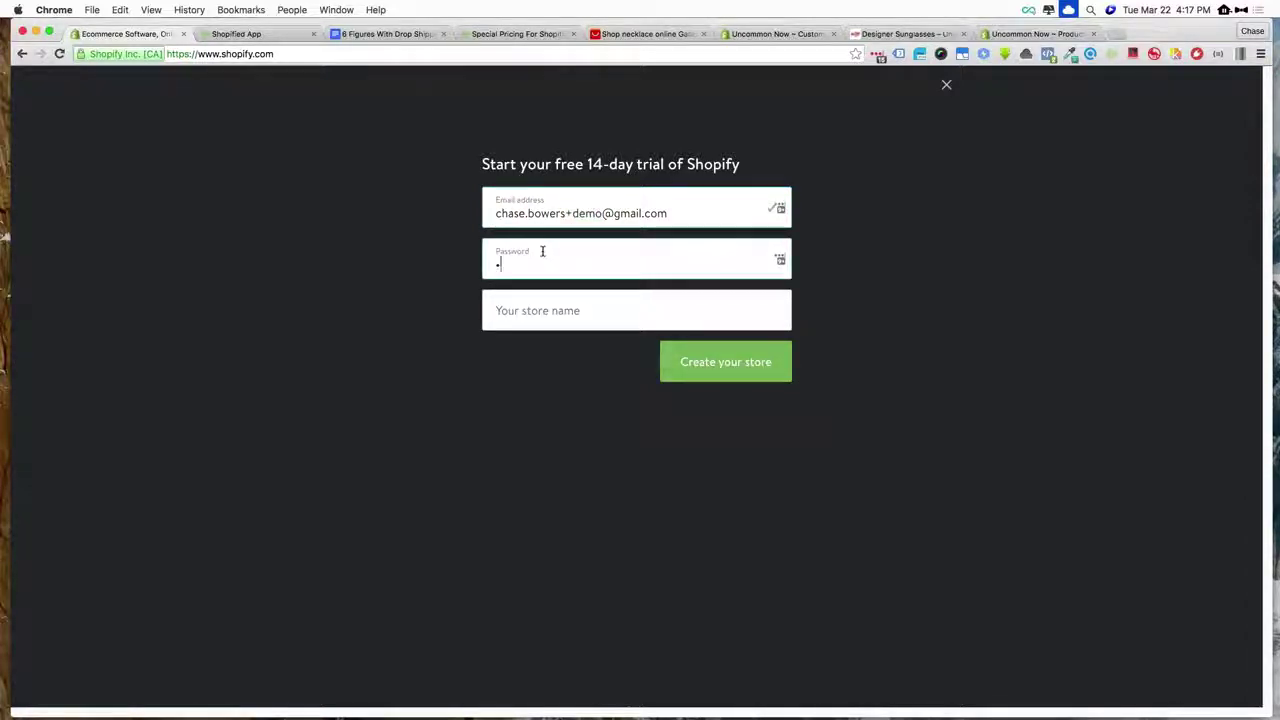
type("•••••••")
key("Tab")
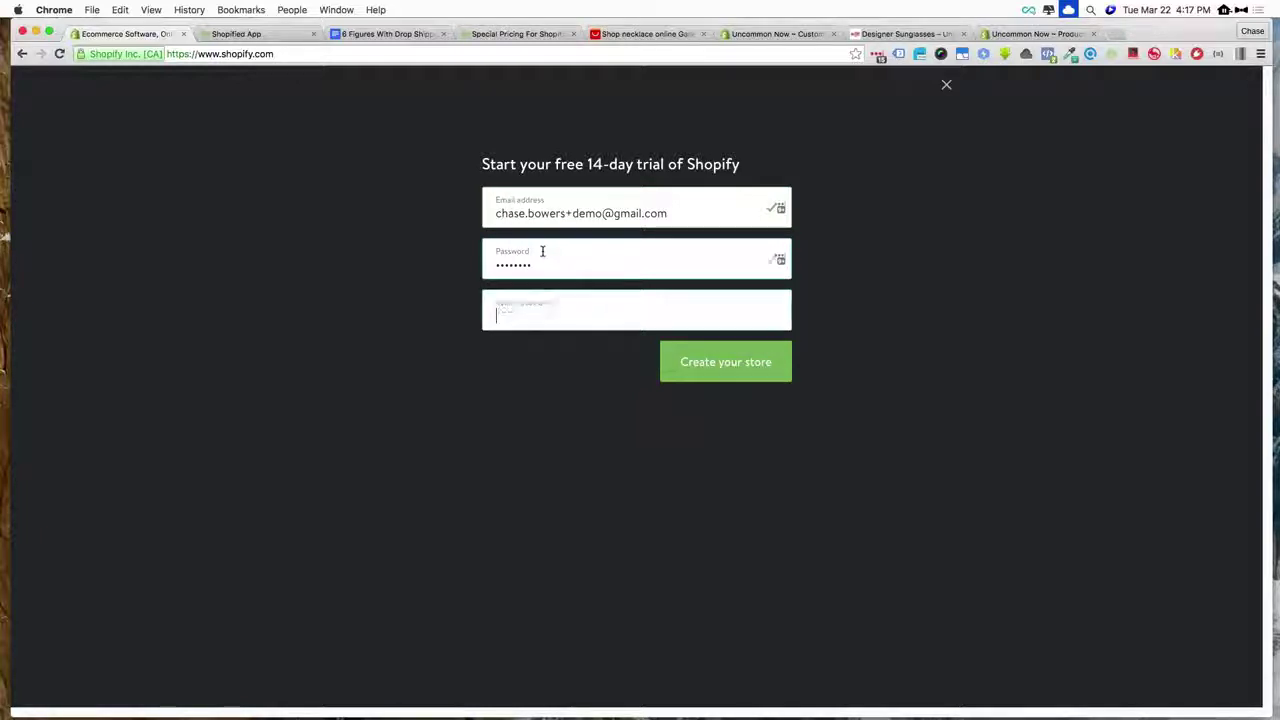
type("test1233")
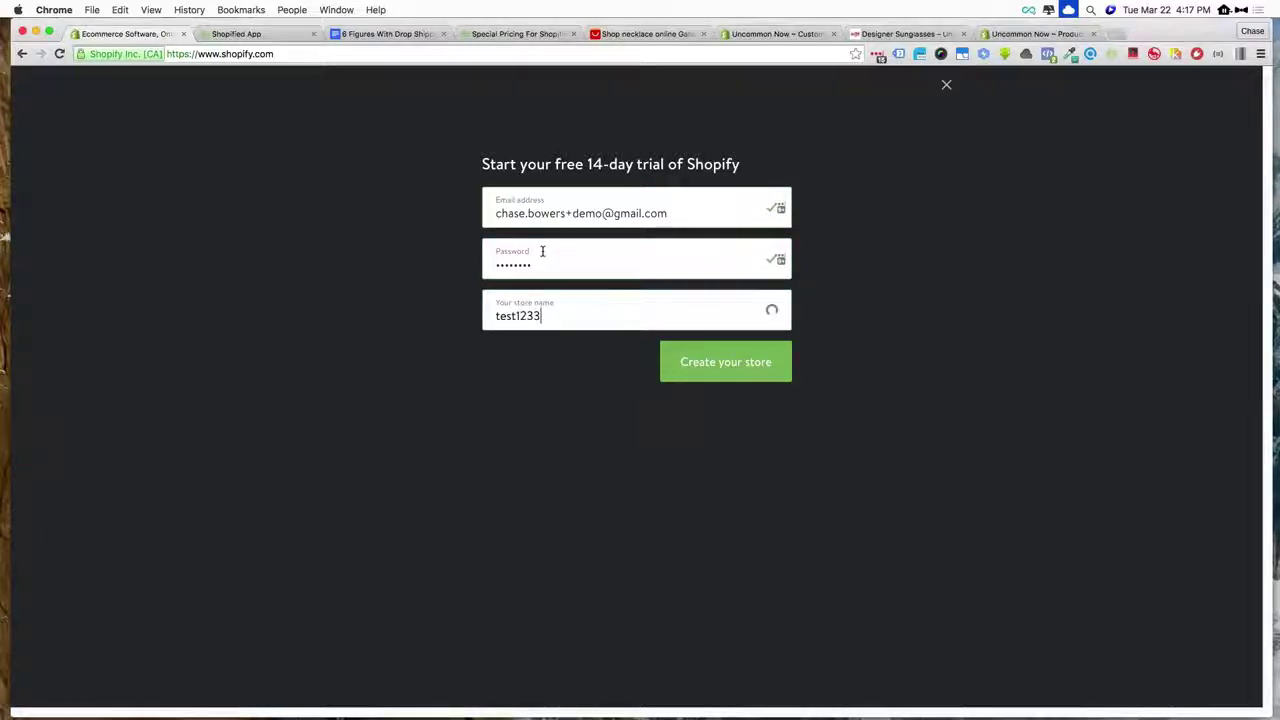
key("BackSpace")
key("BackSpace")
key("BackSpace")
key("BackSpace")
key("BackSpace")
key("BackSpace")
key("BackSpace")
key("BackSpace")
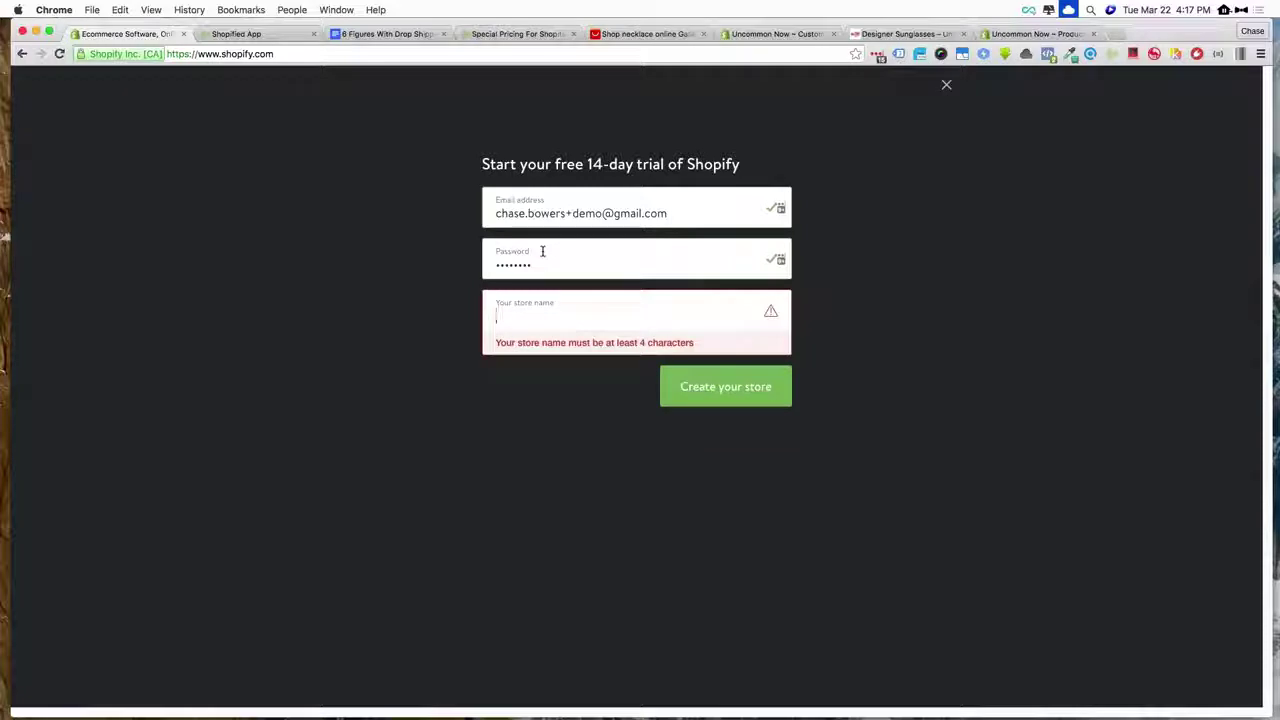
type("Test S")
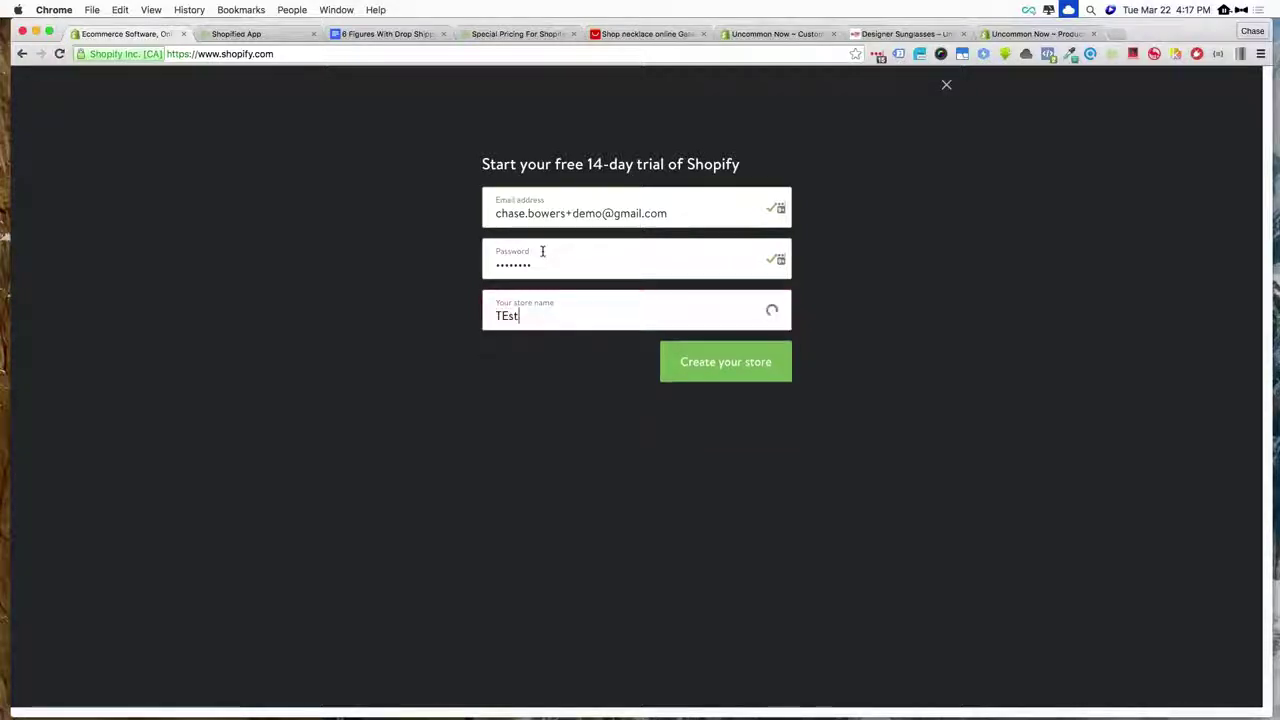
type("tore")
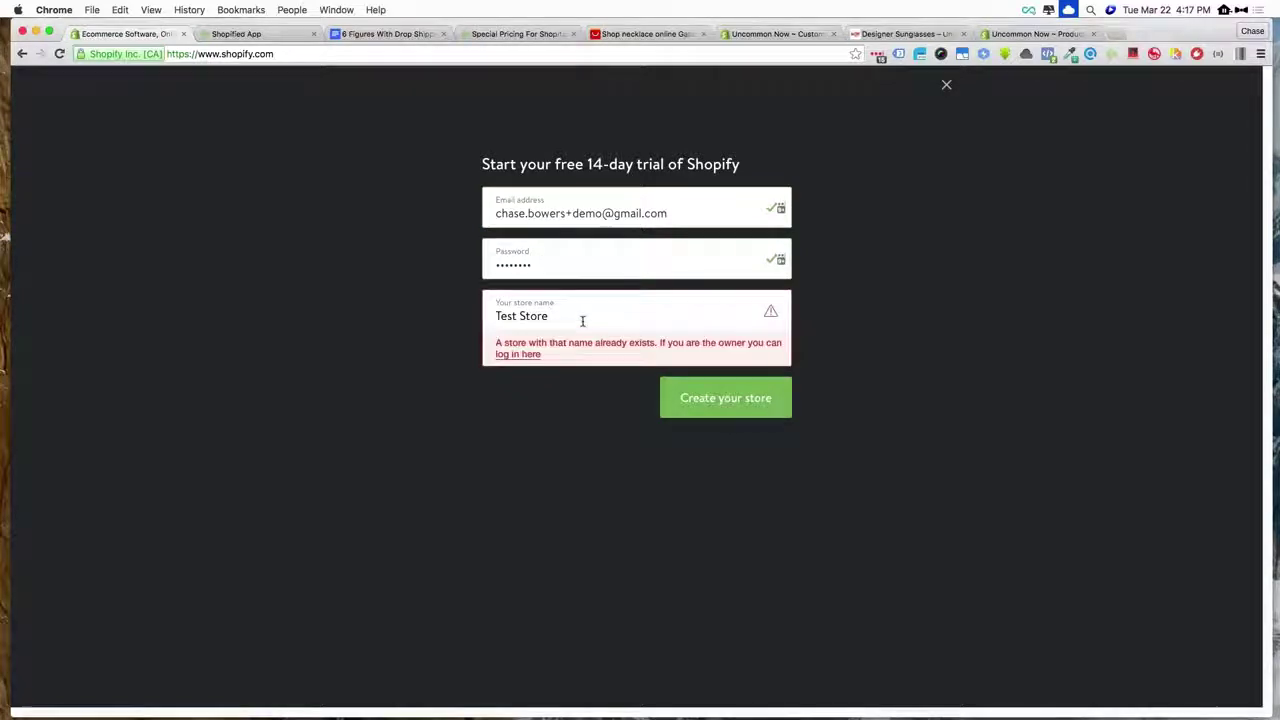
type(" Chase")
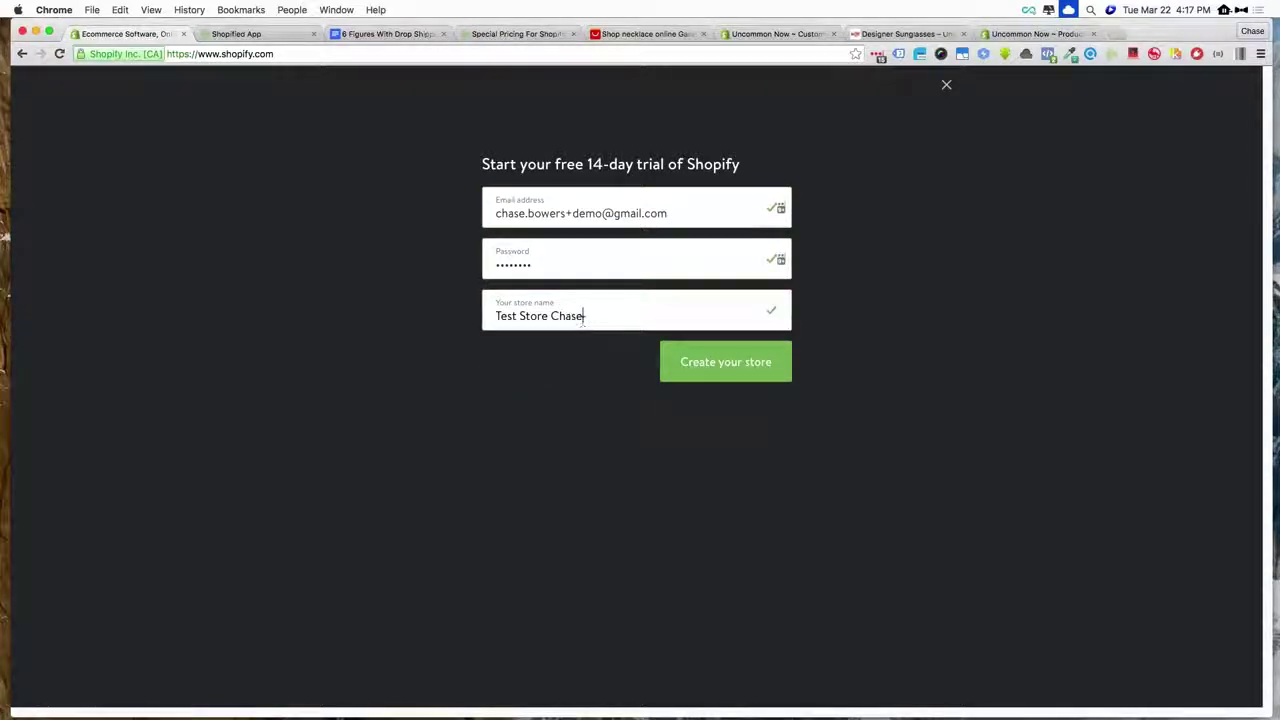
left_click(728, 362)
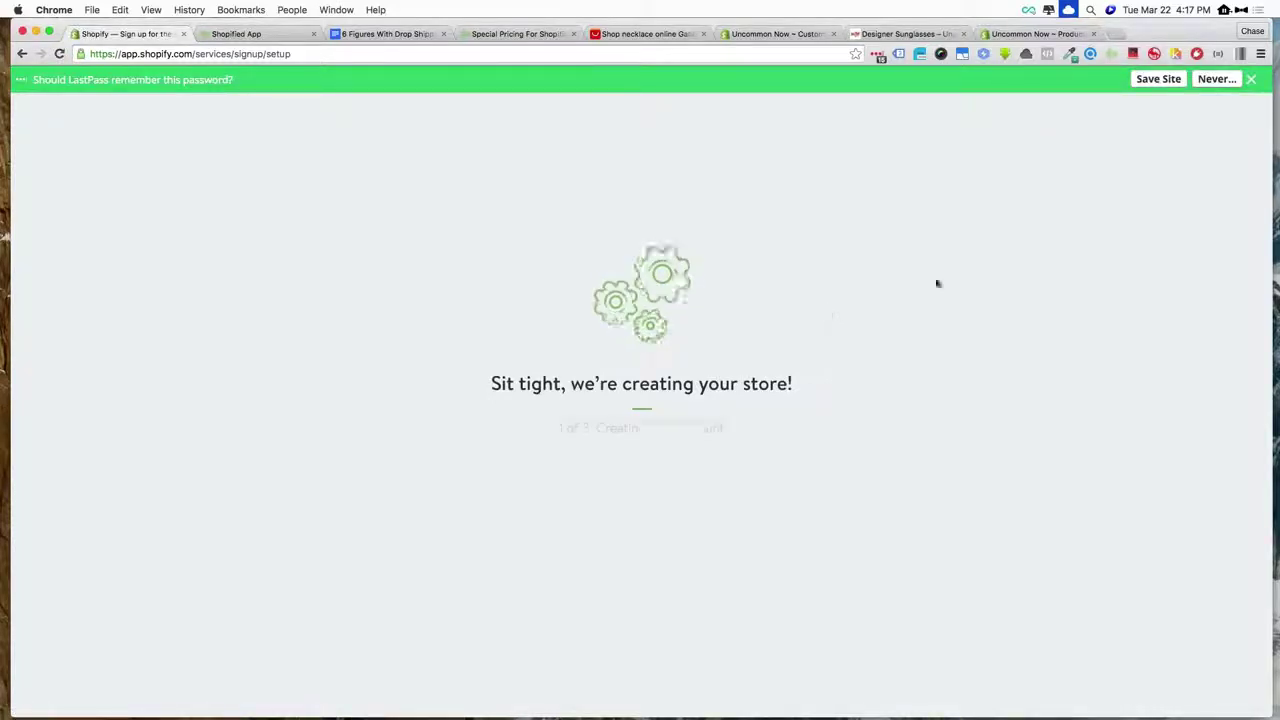
- Dismiss the save-password offer and enter the owner's first and last name
left_click(1250, 80)
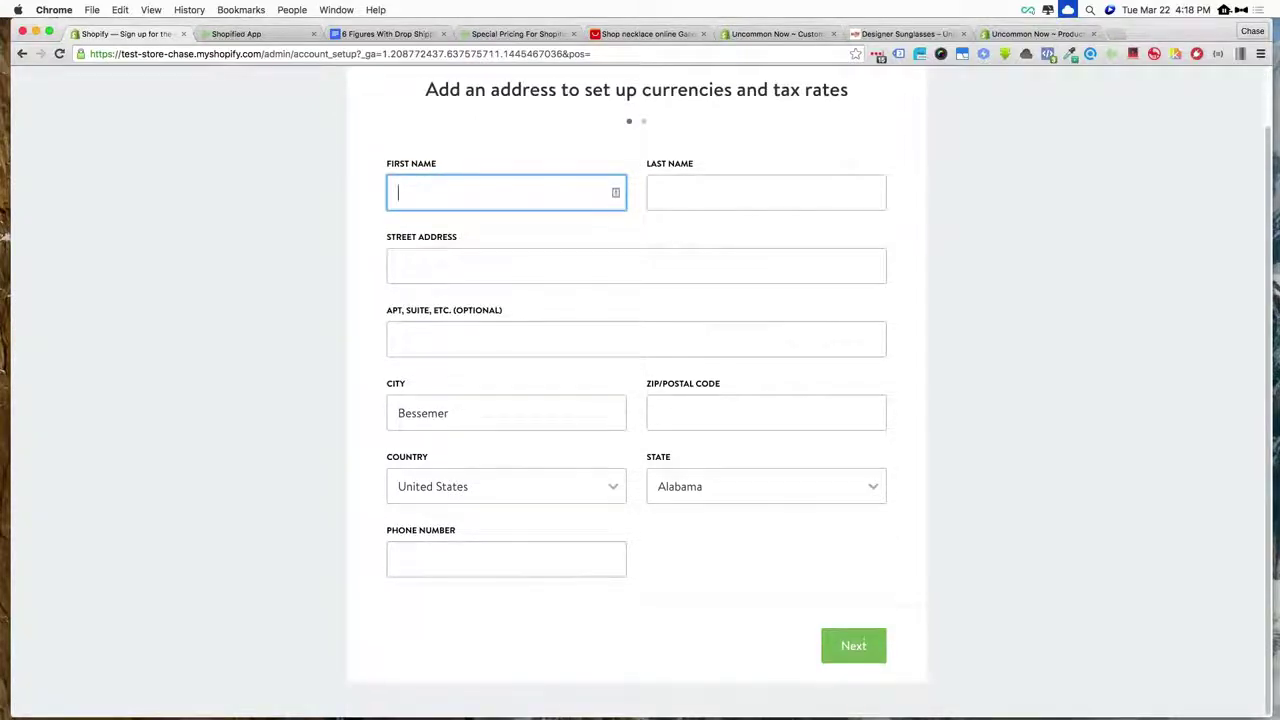
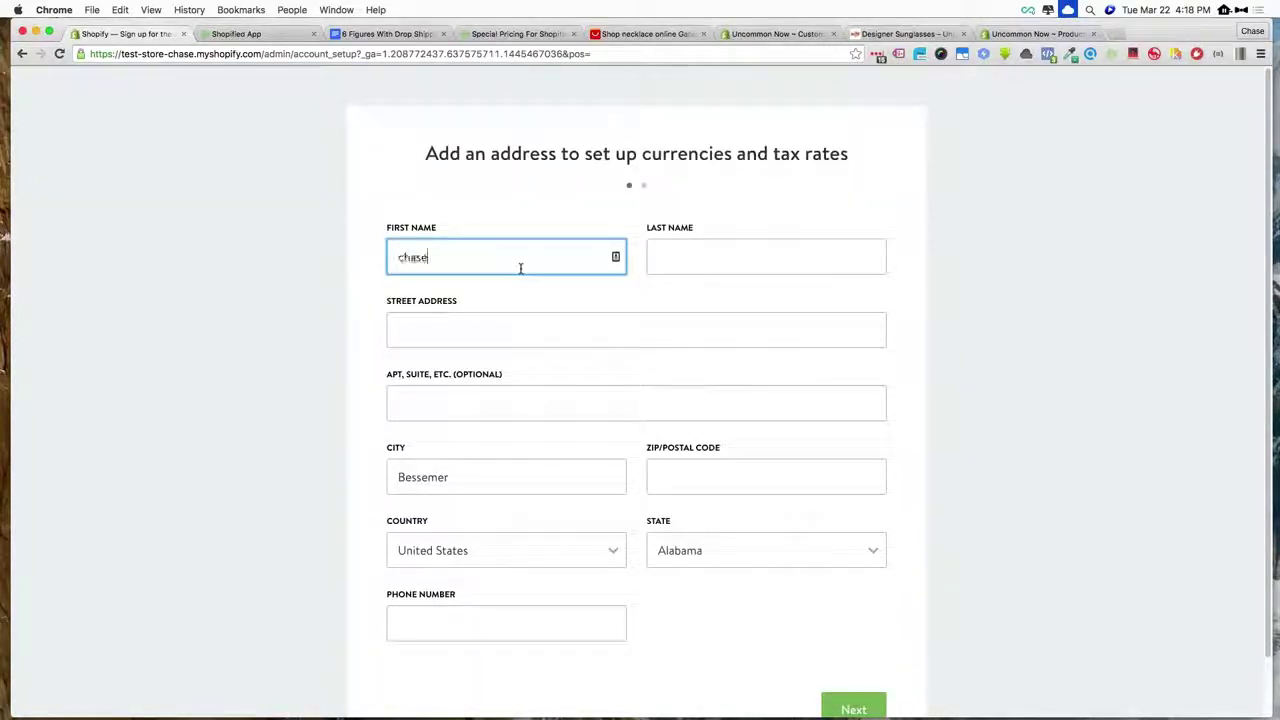
key("Tab")
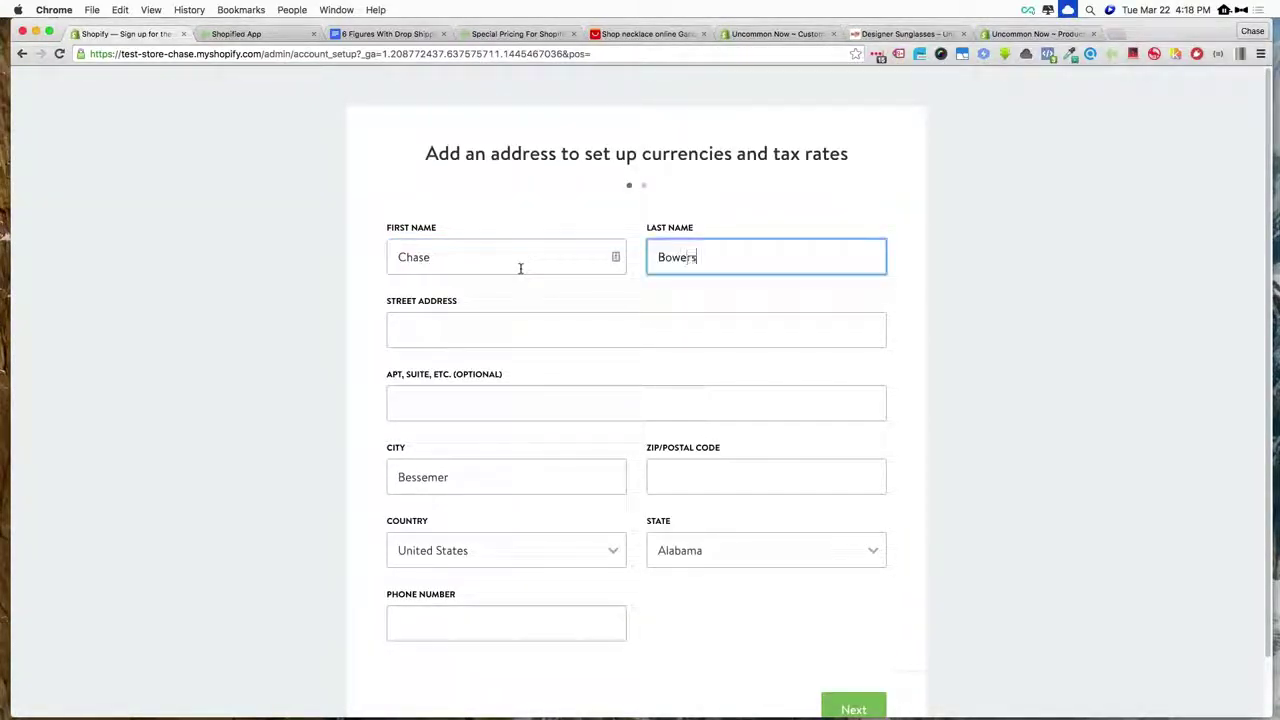
key("Tab")
- Fill in the owner's street address, city, ZIP code and phone number
type("7")
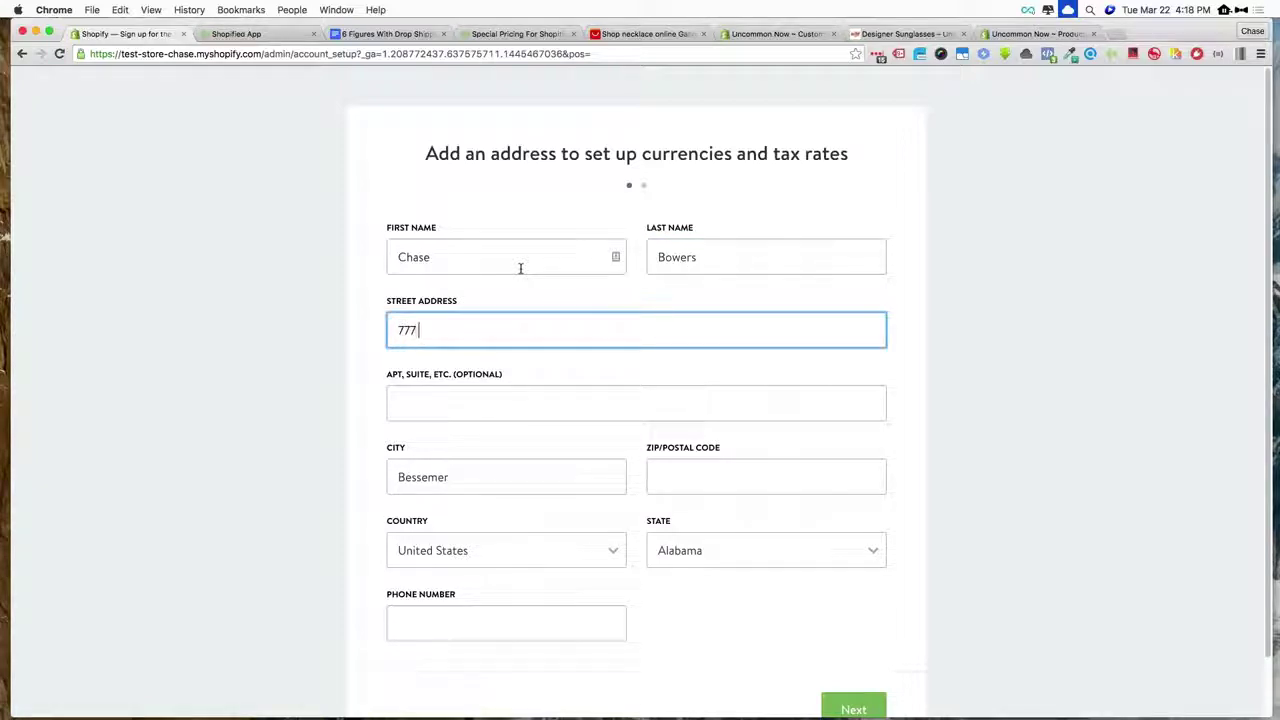
type("77 Test STreet")
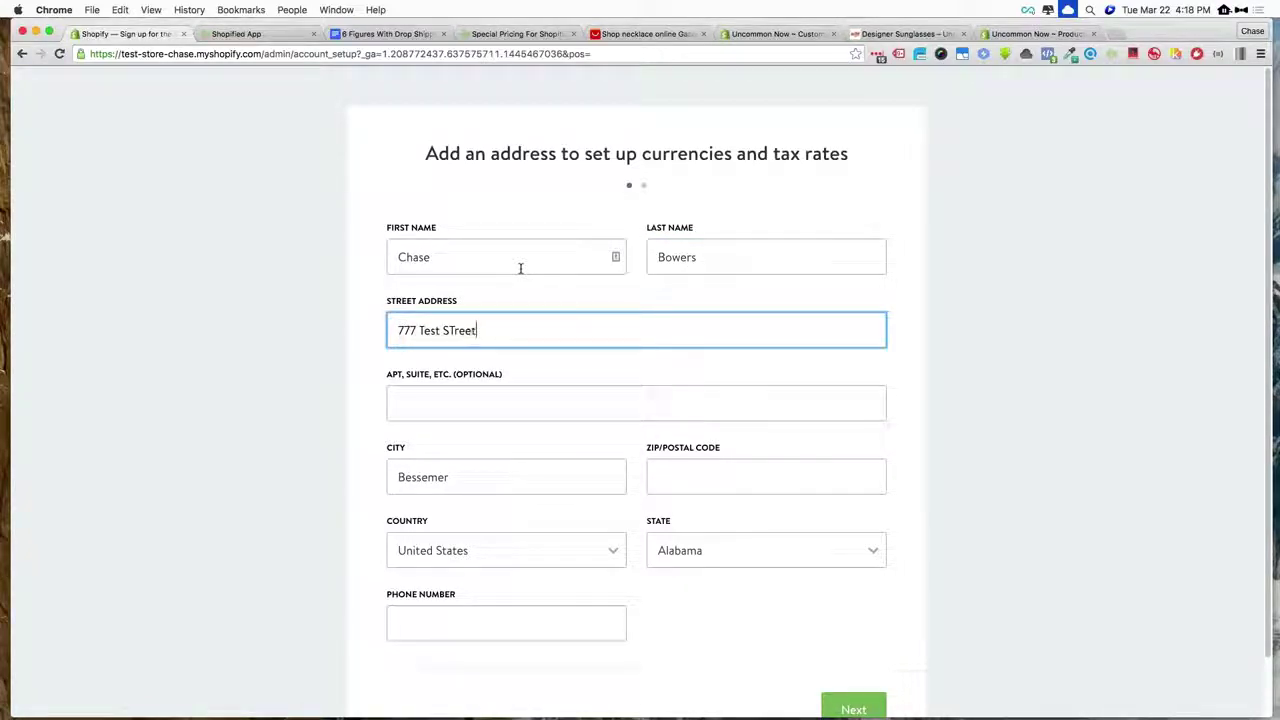
key("Tab")
key("Tab")
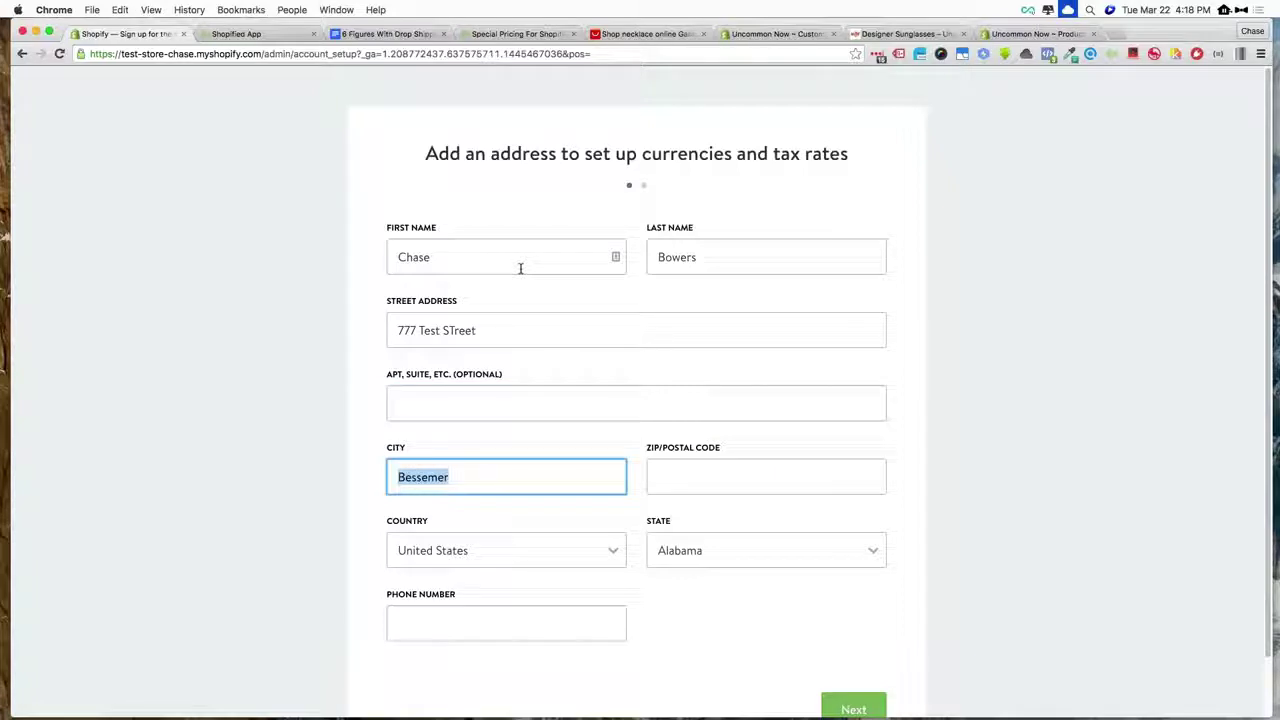
type("Birmingham")
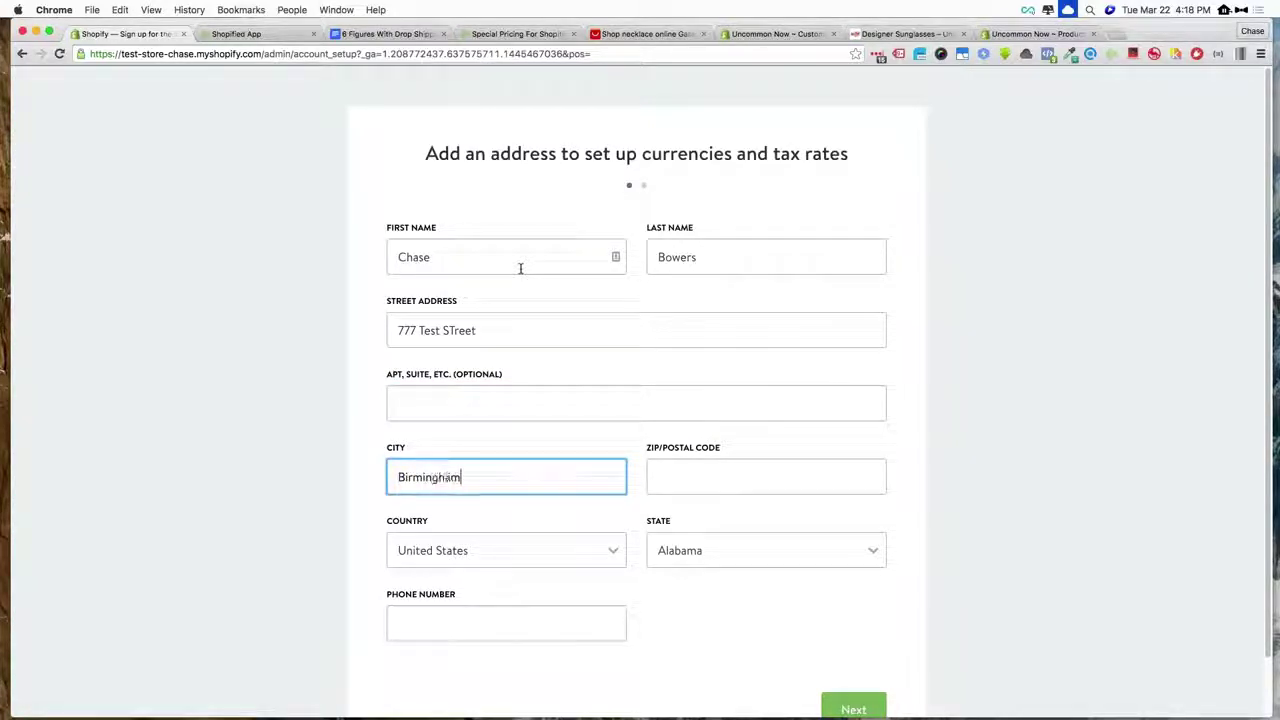
key("Tab")
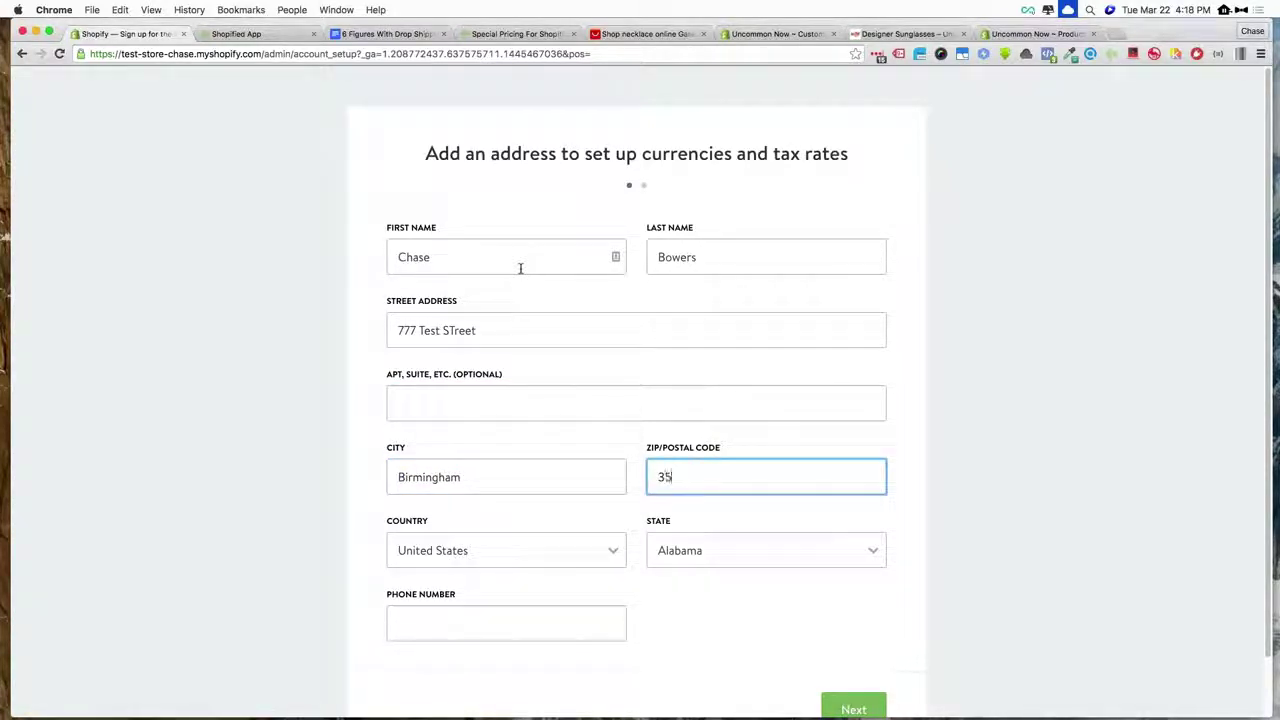
type("35022")
key("Tab")
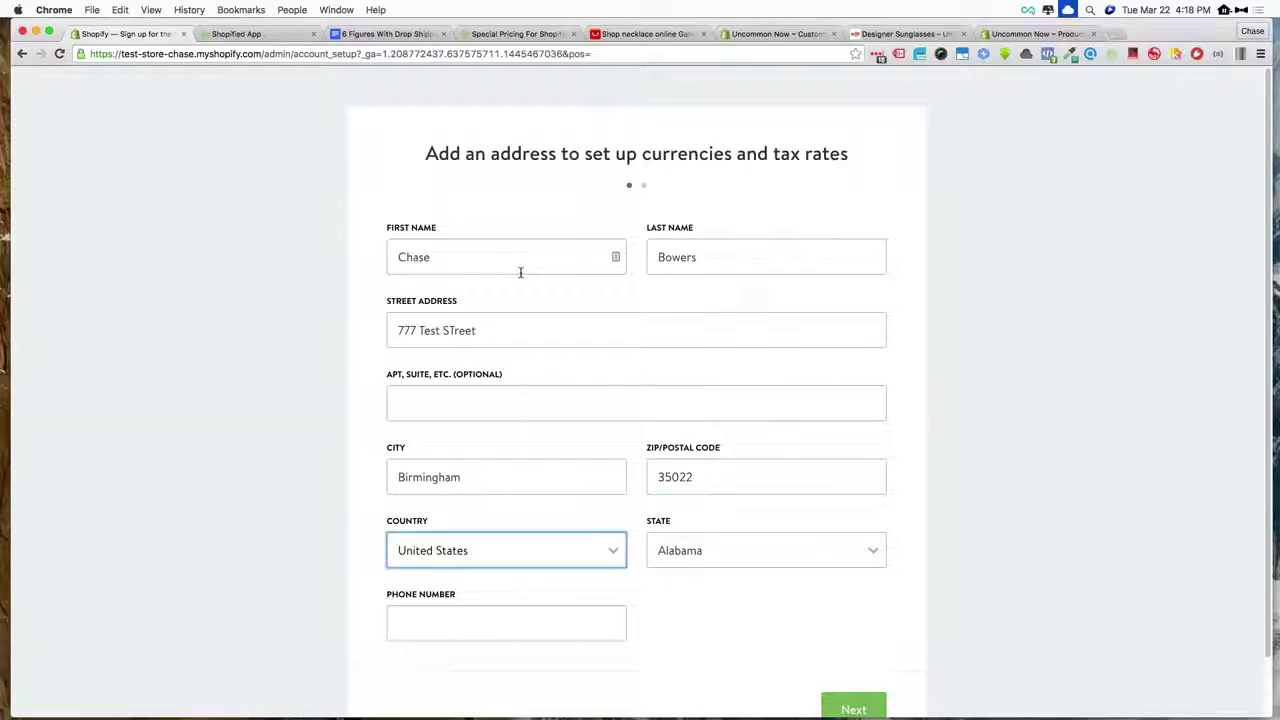
left_click(418, 626)
type("3339998888")
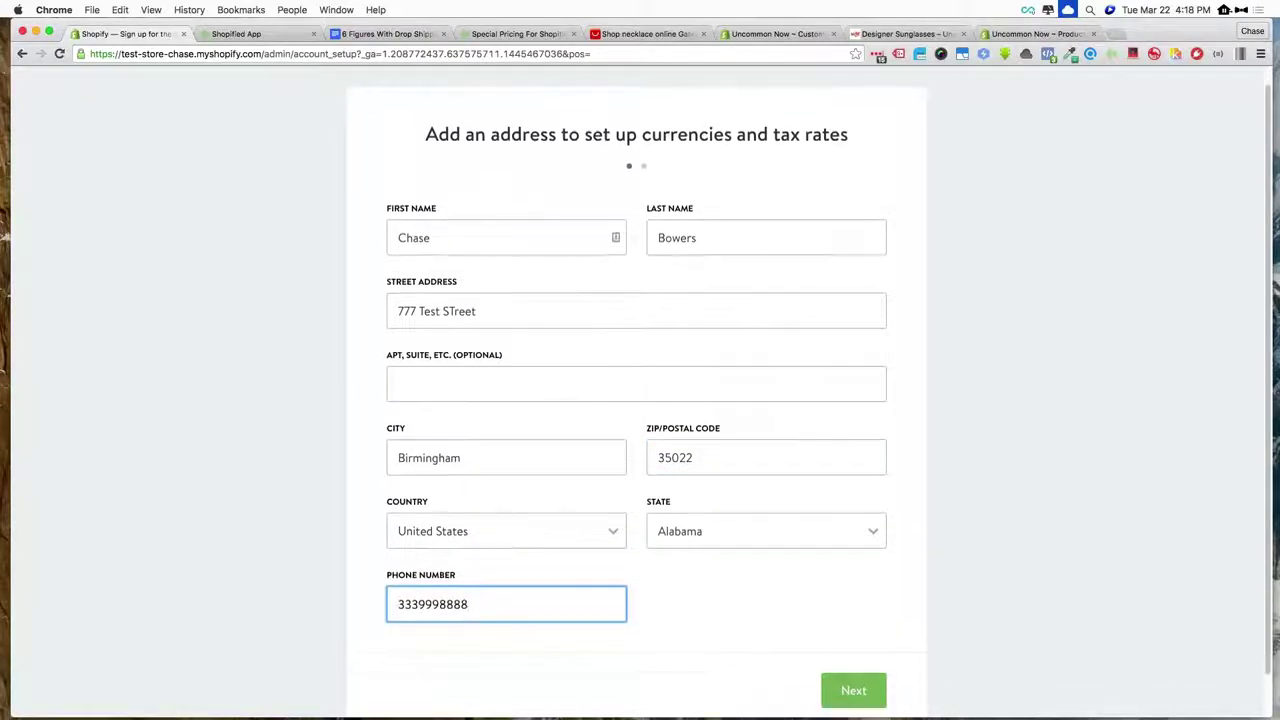
scroll(650, 630, "down", 2)
- Answer 'I'm not selling products yet' with $0 yearly revenue and enter the new store
left_click(851, 646)
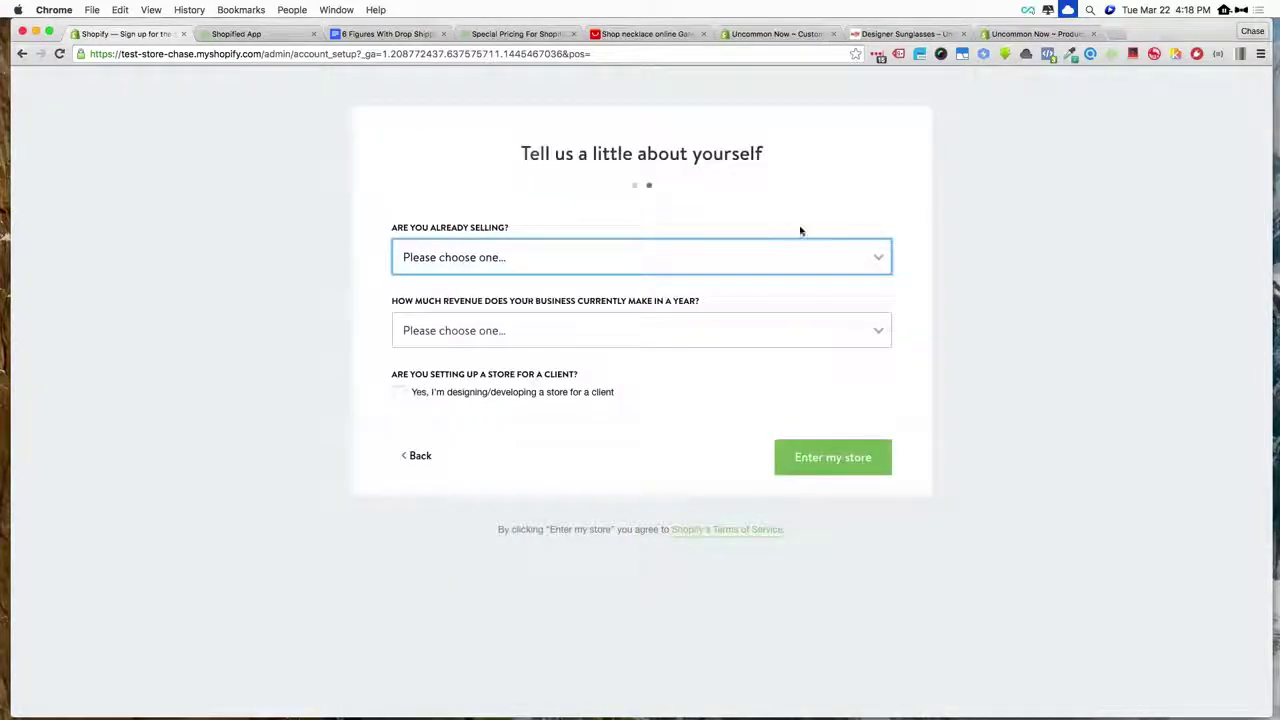
left_click(456, 262)
left_click(456, 272)
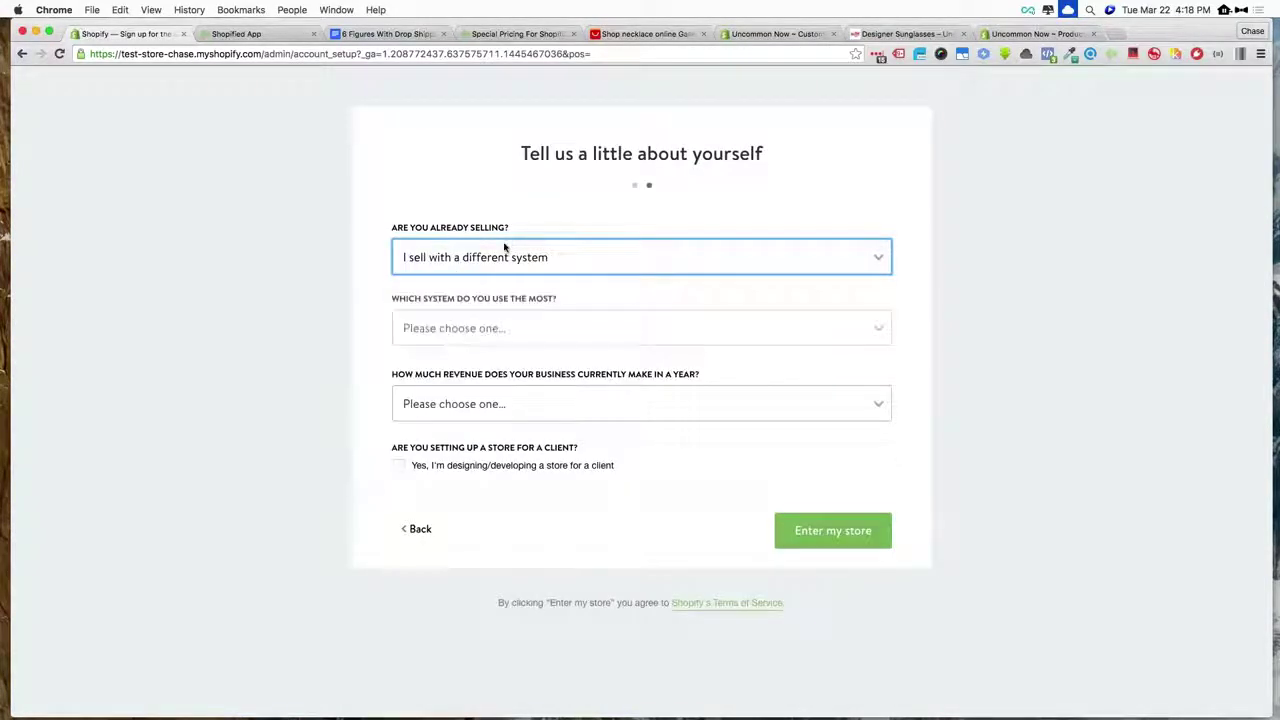
left_click(481, 260)
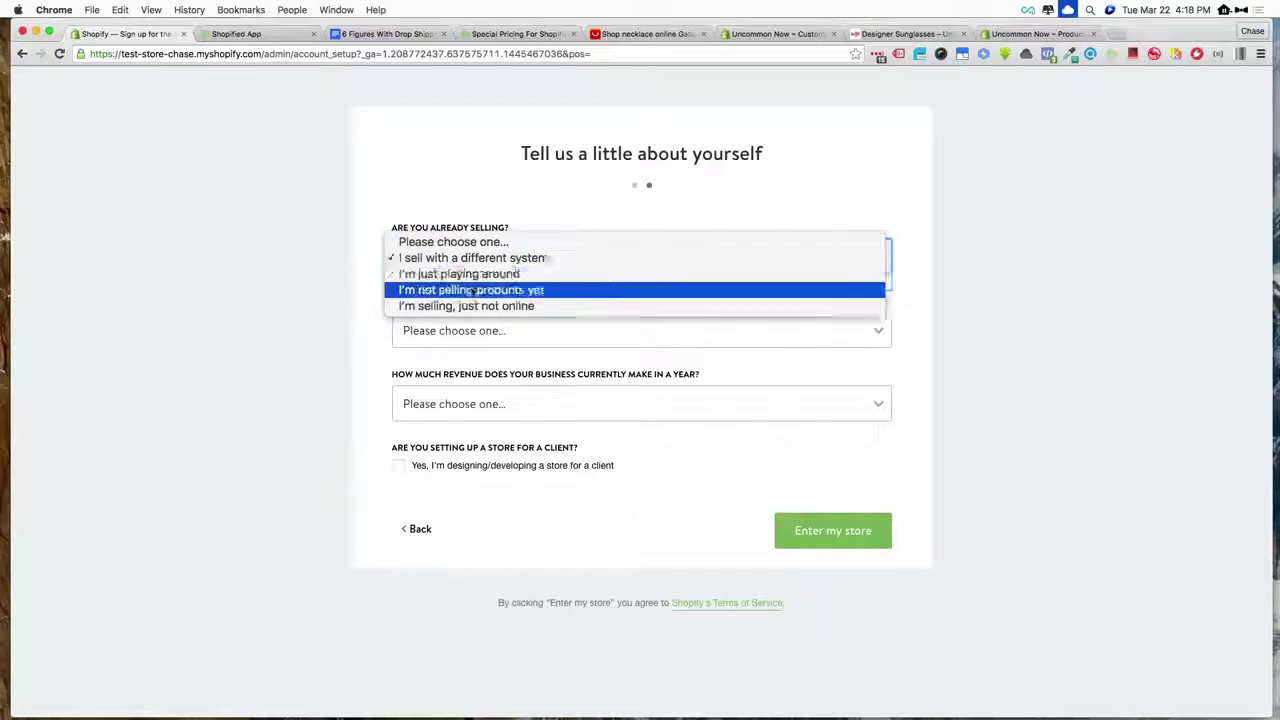
left_click(475, 322)
left_click(475, 328)
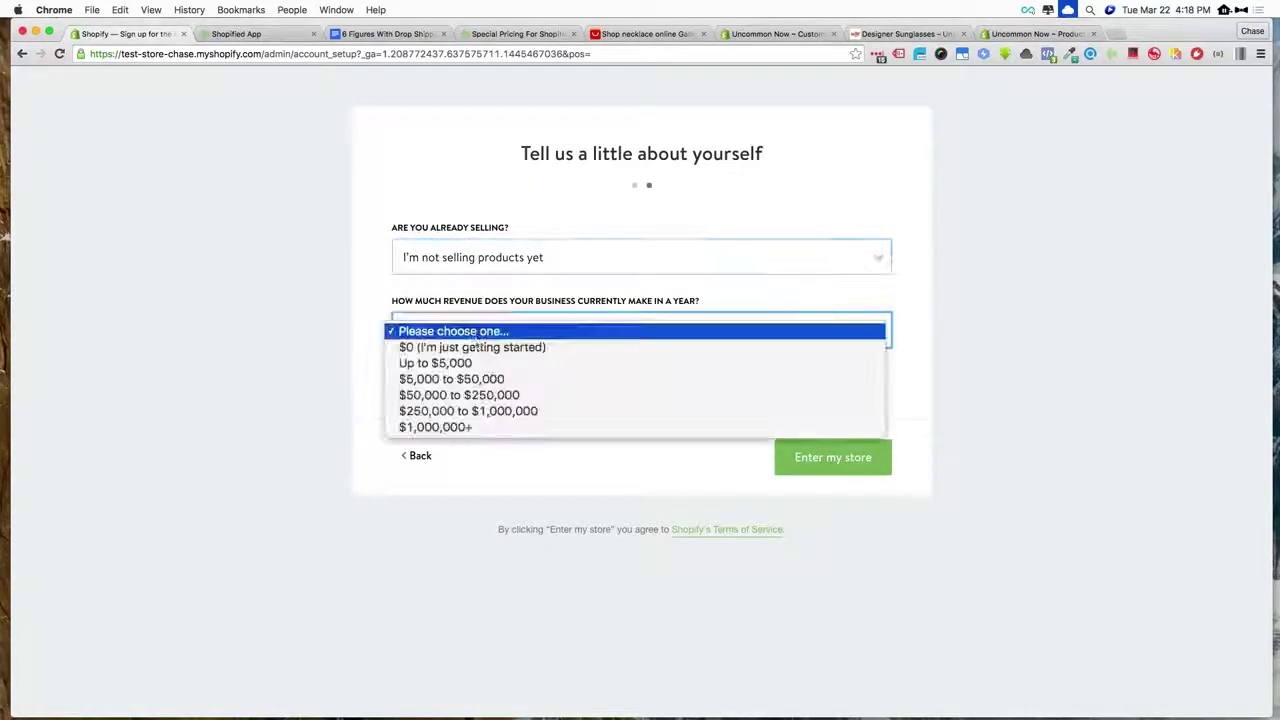
left_click(473, 352)
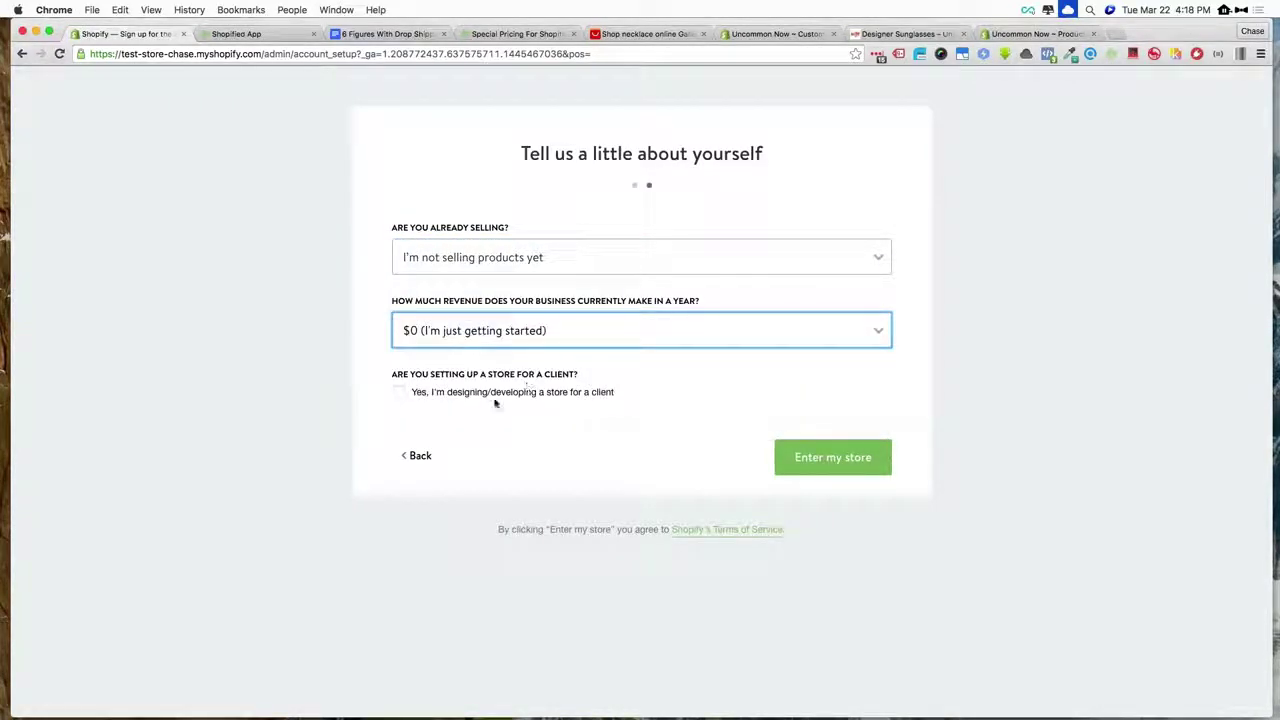
left_click(833, 457)
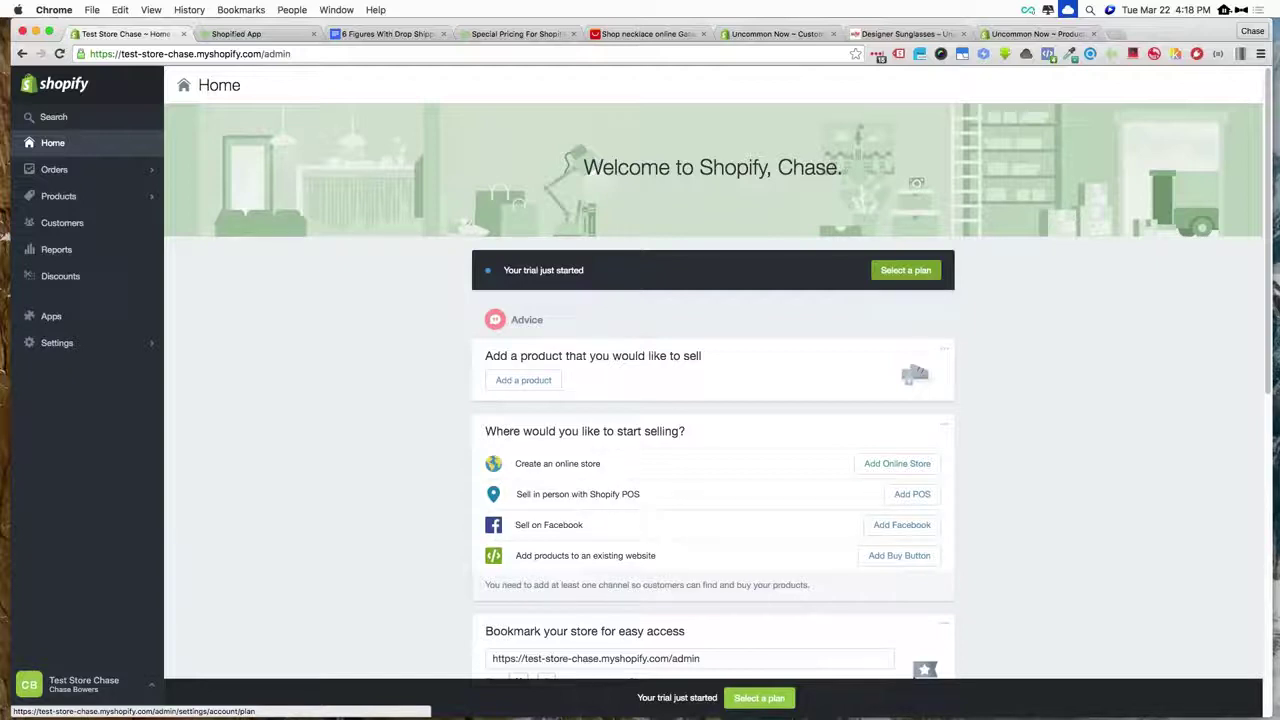
- Go from the Shopify Home page through Settings to the store's Apps page
scroll(450, 308, "down", 2)
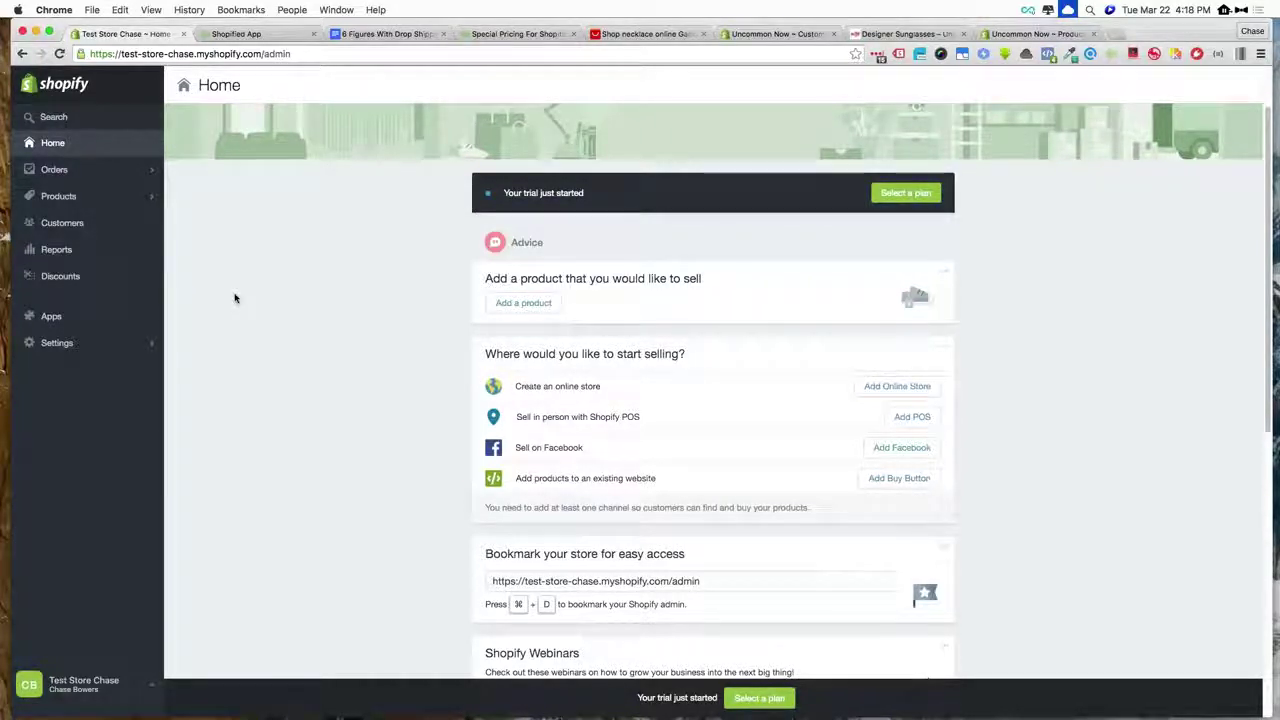
left_click(122, 350)
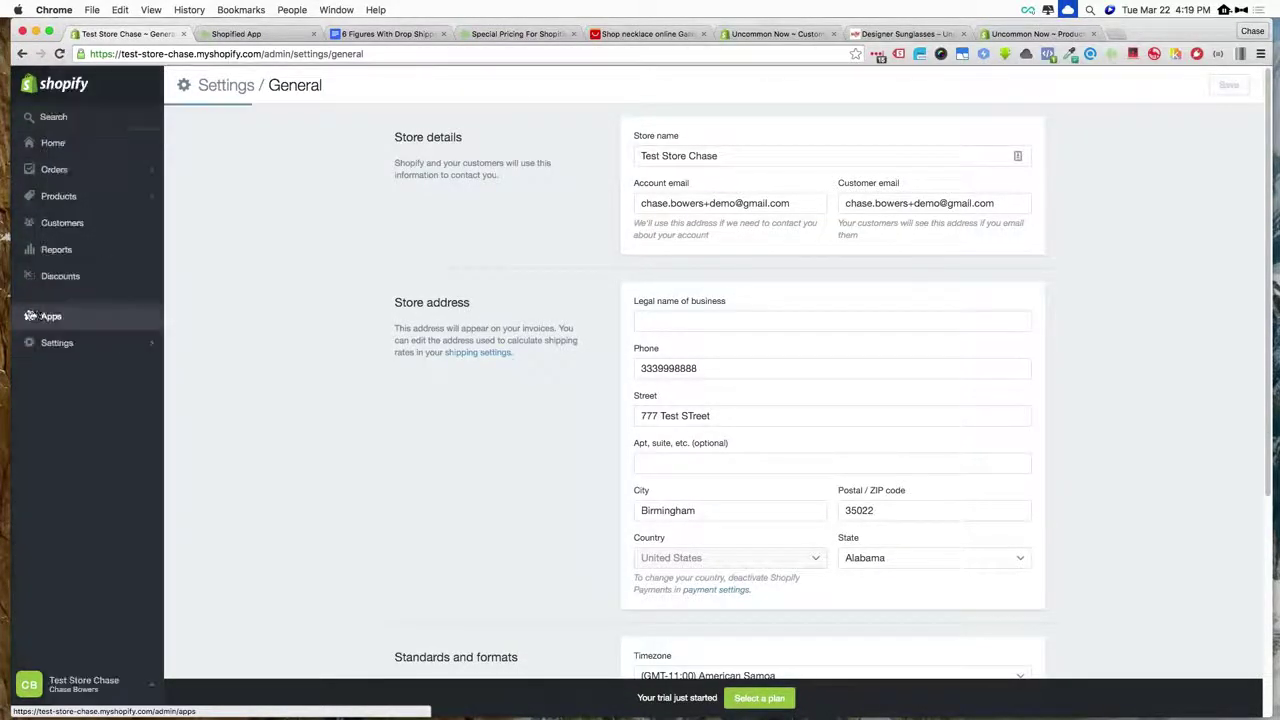
left_click(50, 317)
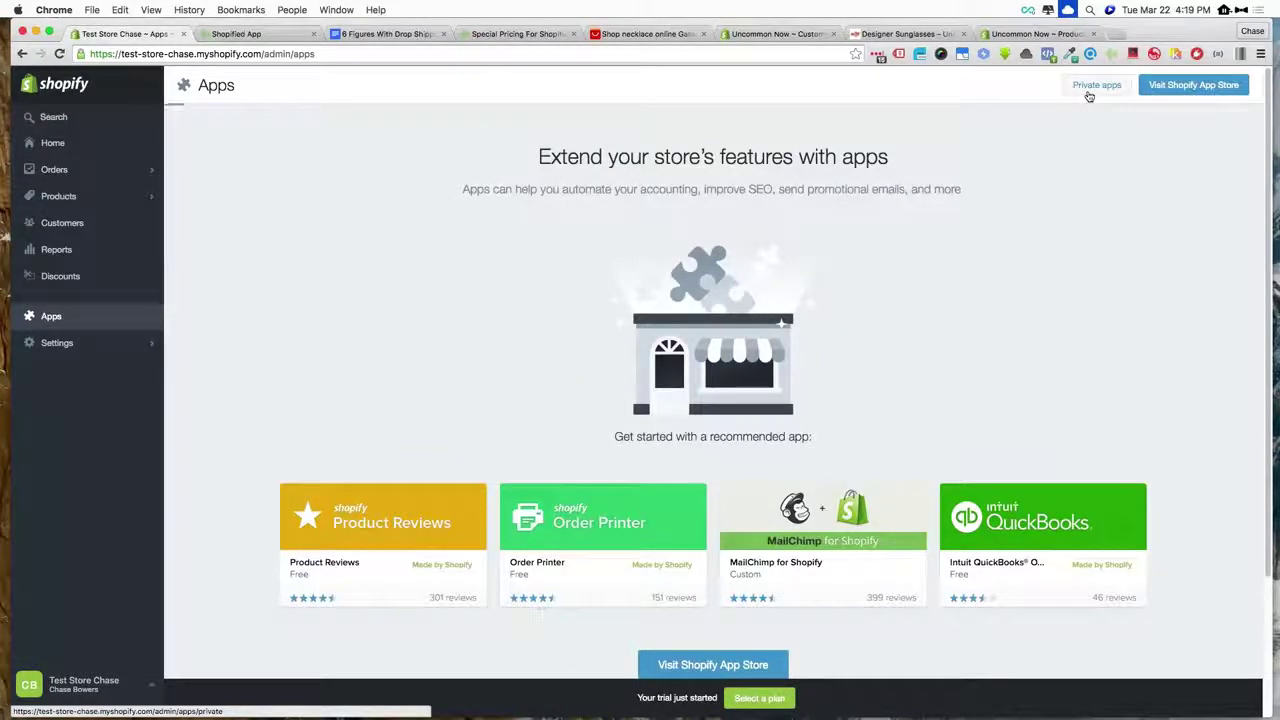
- Create a private app titled 'Shopified App' and copy its Example URL
left_click(1089, 92)
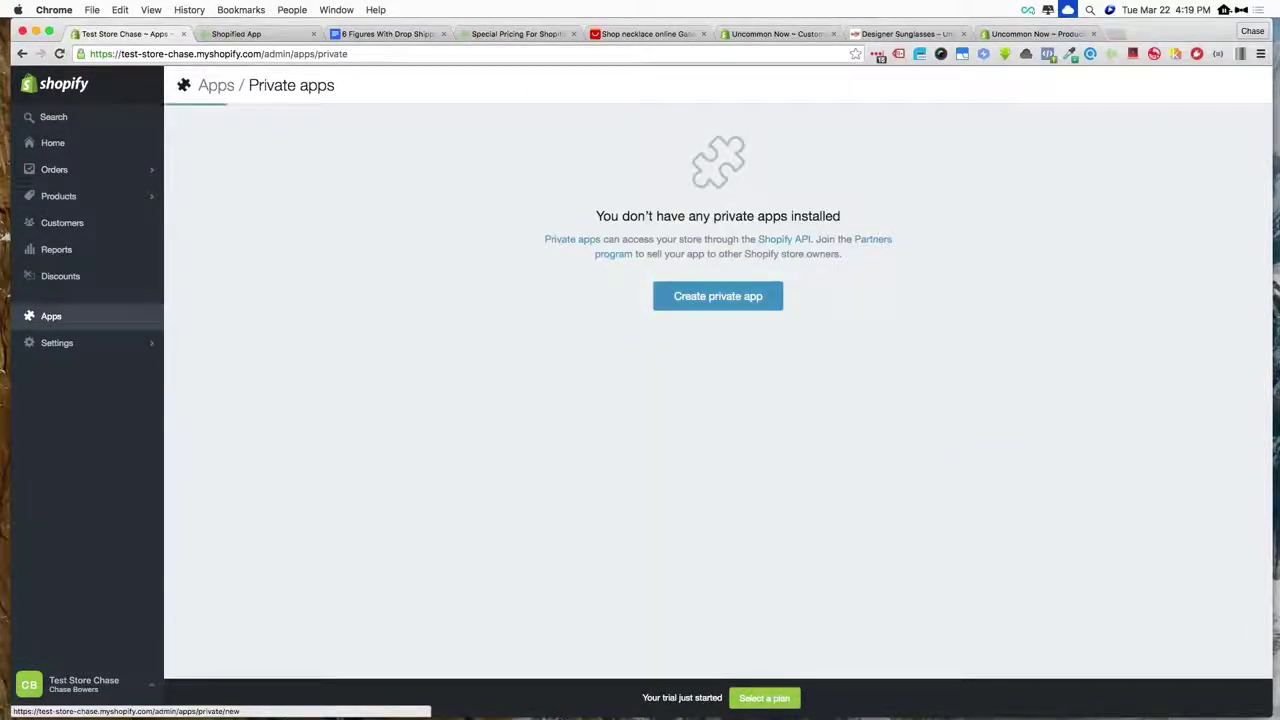
left_click(718, 296)
type("S")
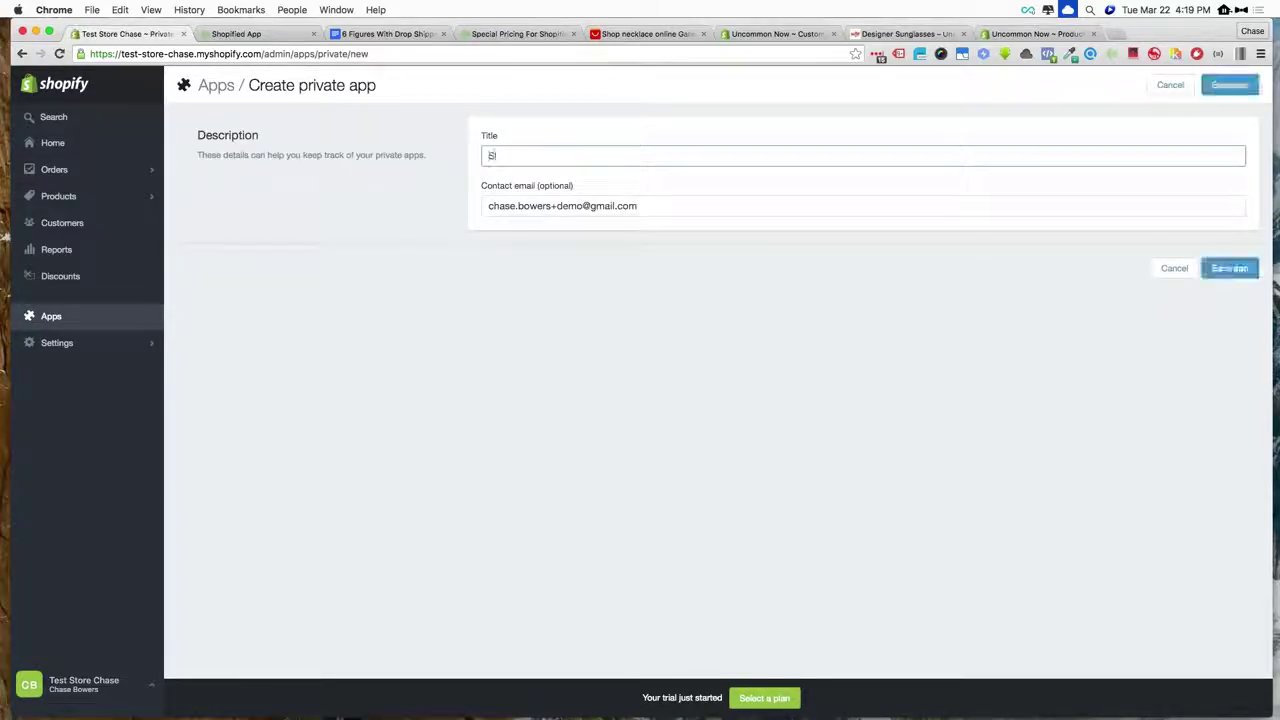
type("hopified App")
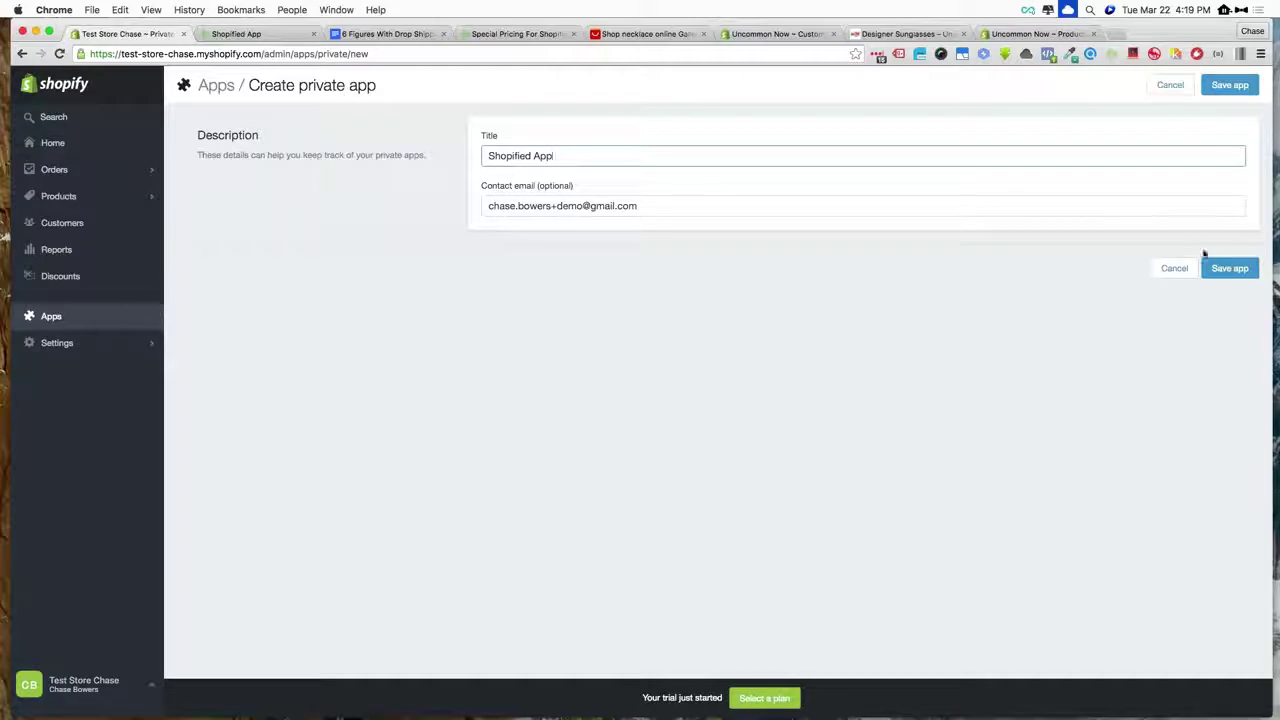
left_click(1223, 279)
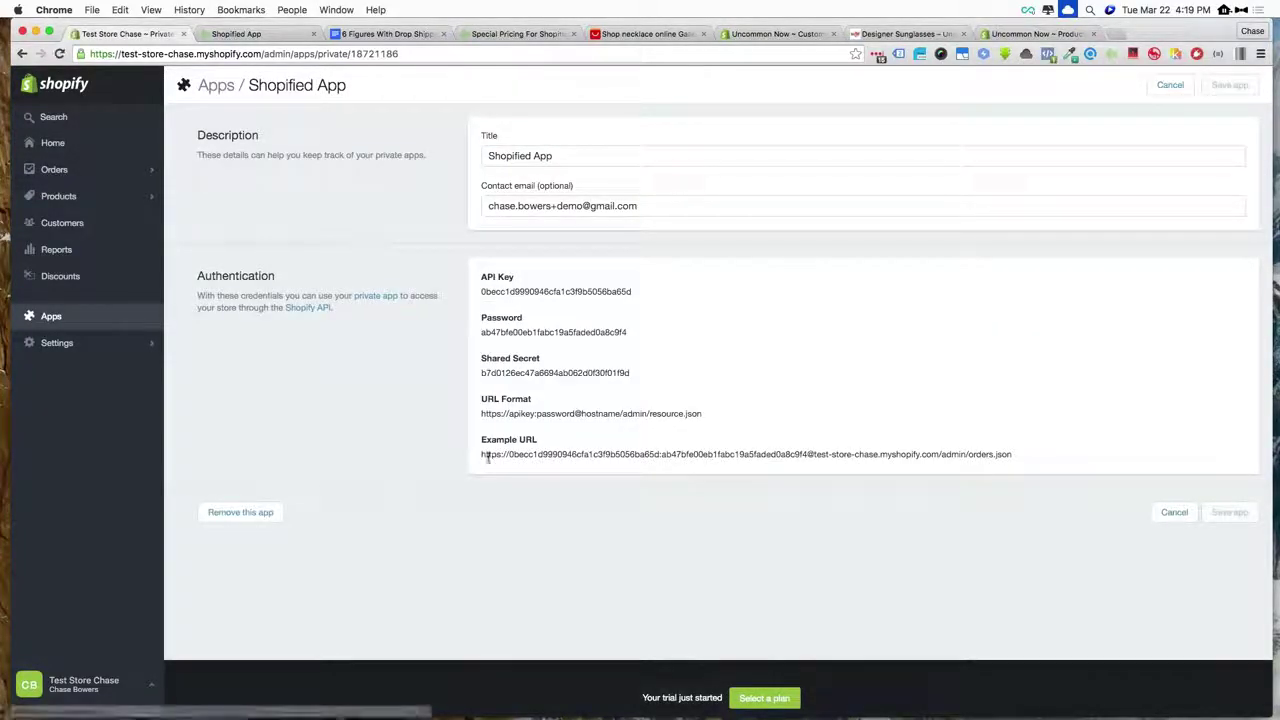
left_click_drag(480, 457, 1012, 457)
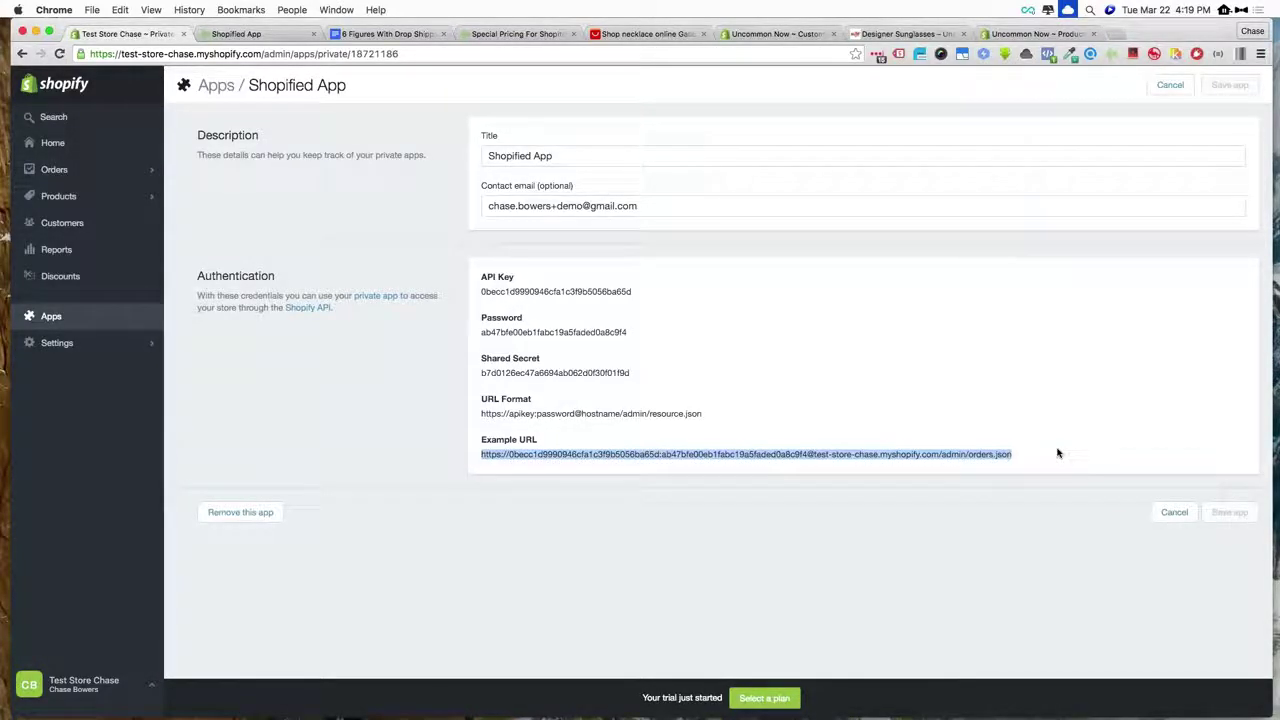
left_click(283, 36)
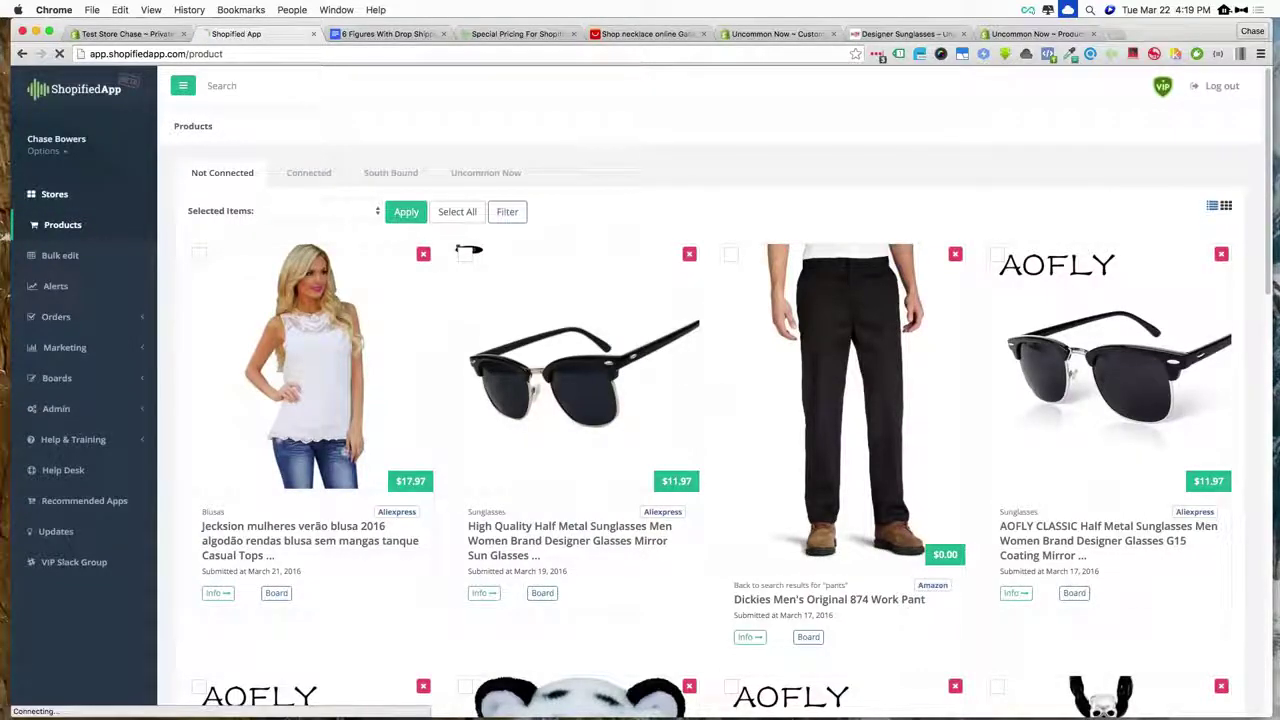
- Add the store 'Chase Test Store' with the copied Example URL as its API URL
left_click(40, 194)
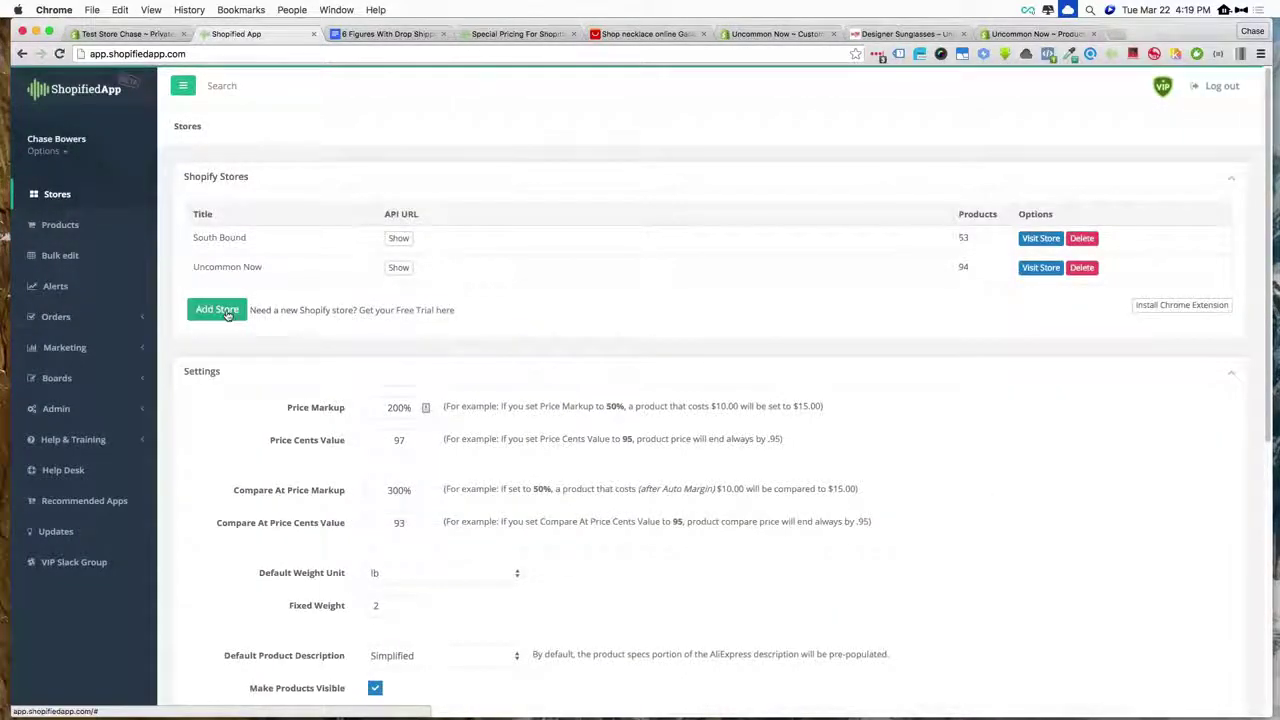
left_click(210, 308)
left_click(481, 150)
type("Cha")
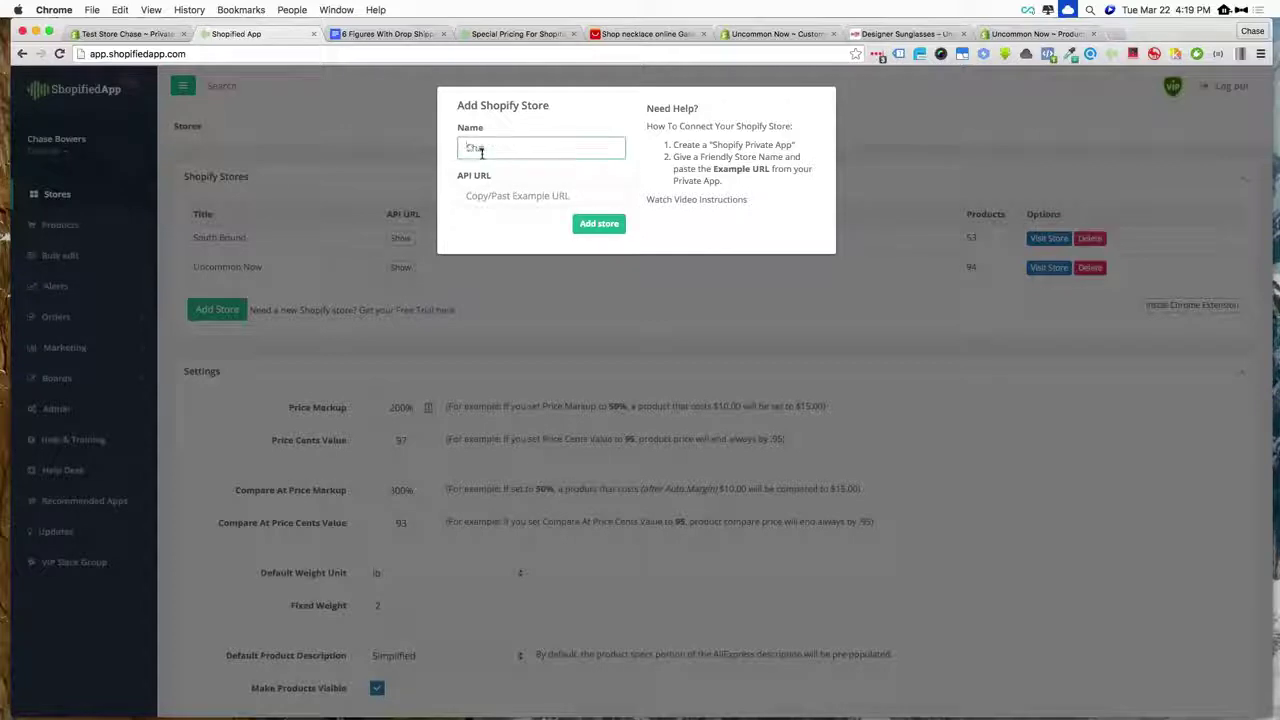
type("se Test Store")
key("Tab")
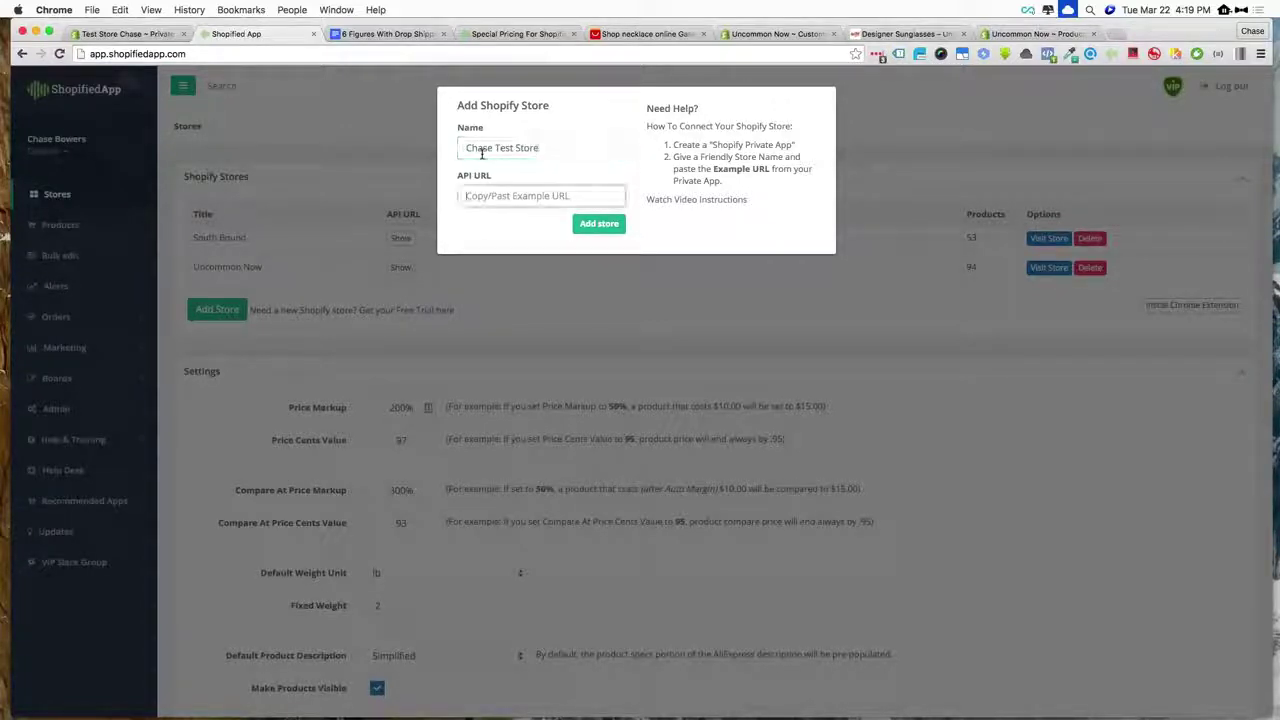
key("super+v")
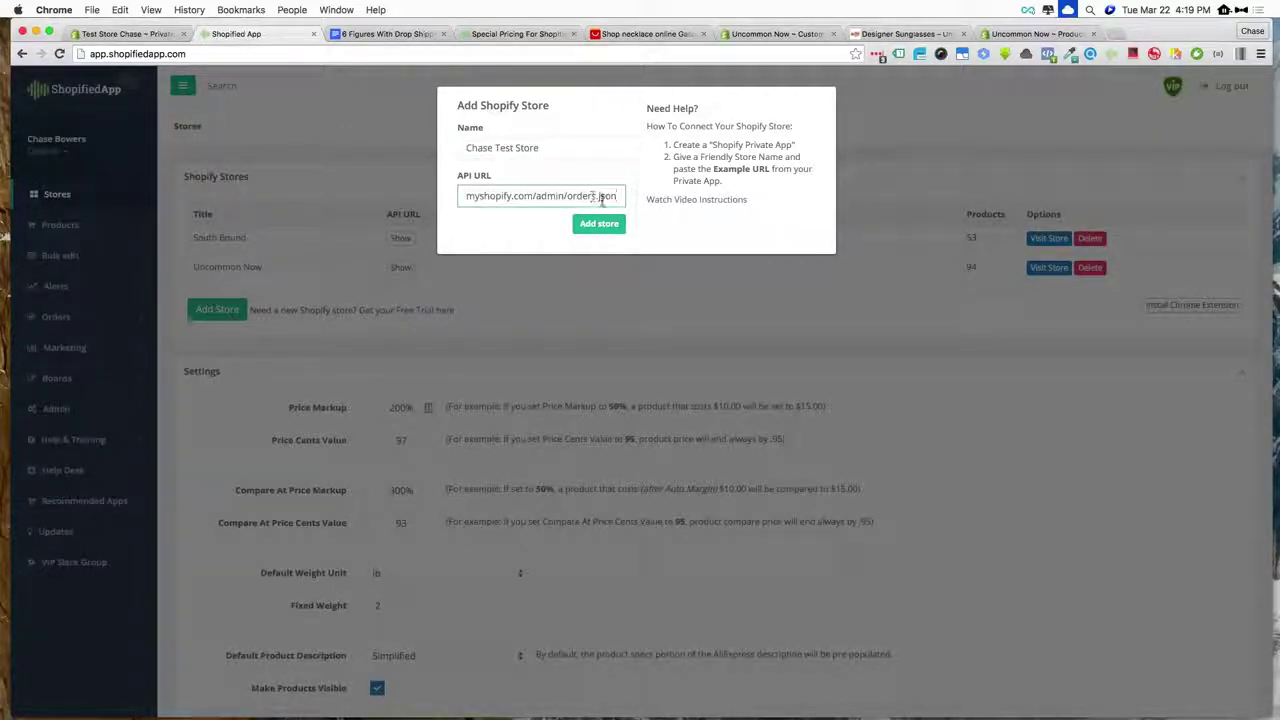
key("Return")
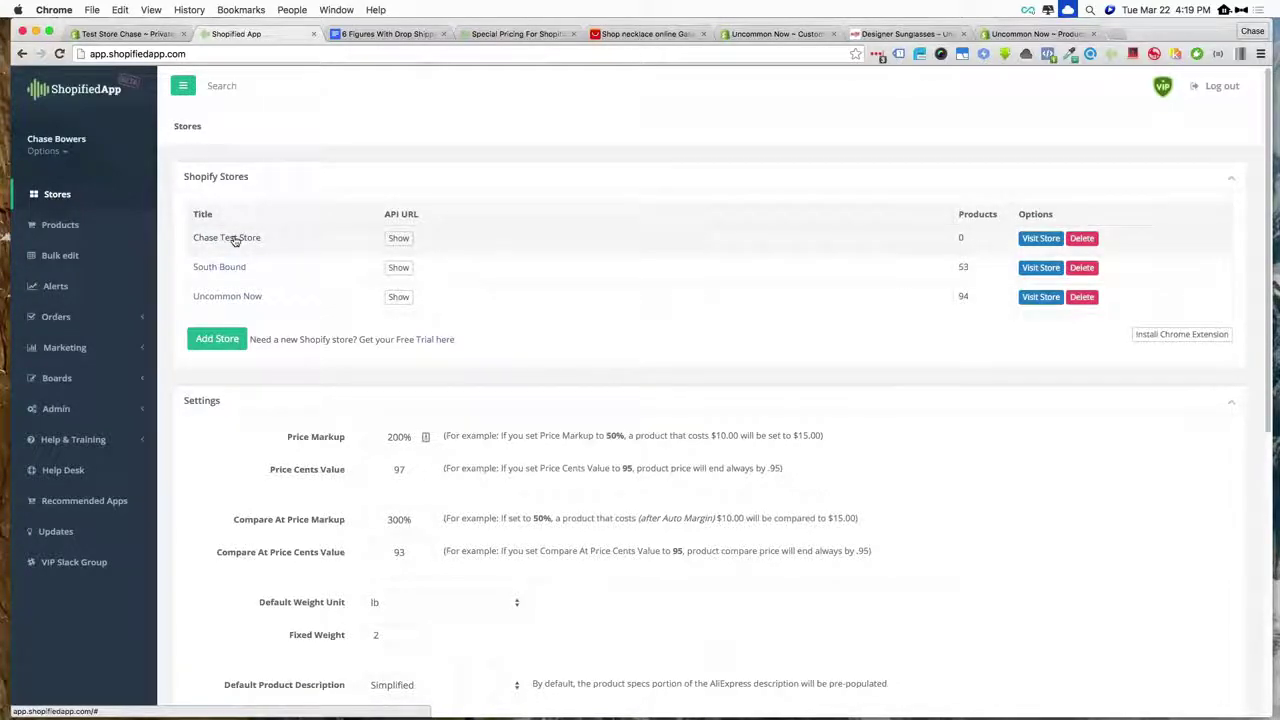
- Back in the Shopify admin, add the Online Store sales channel from the Home dashboard
left_click(122, 33)
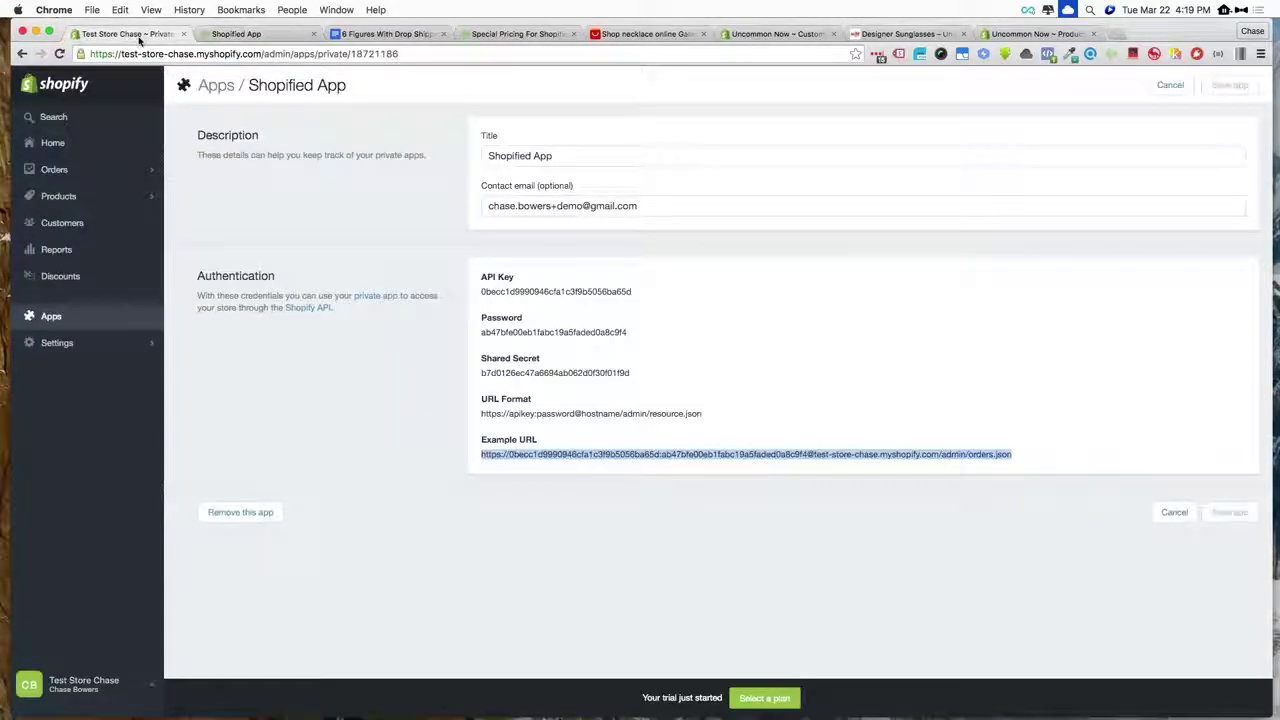
left_click(390, 207)
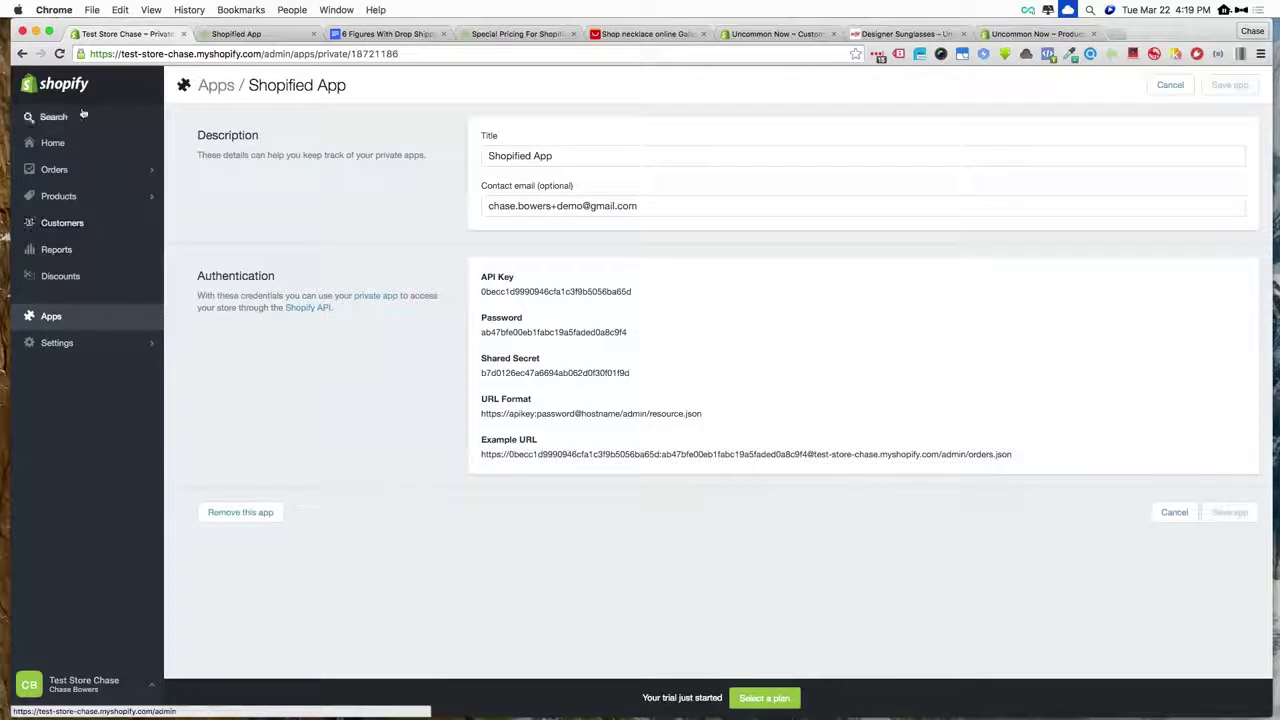
left_click(52, 143)
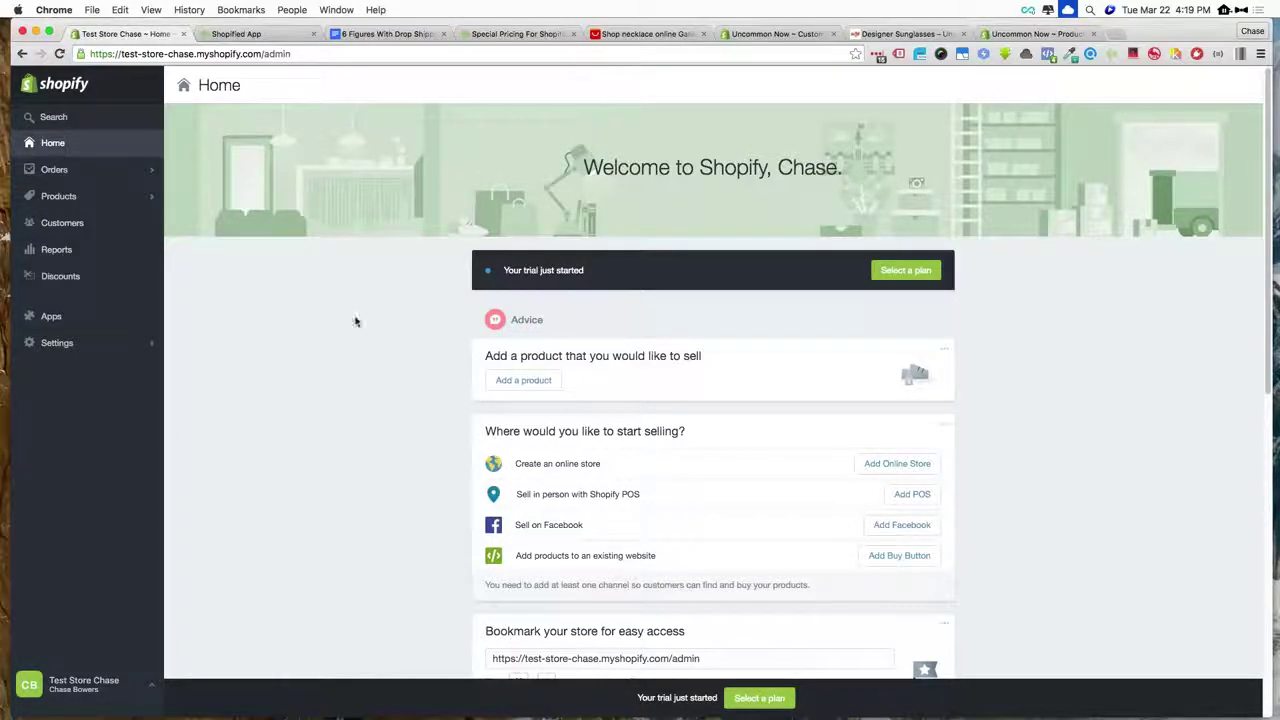
left_click(57, 342)
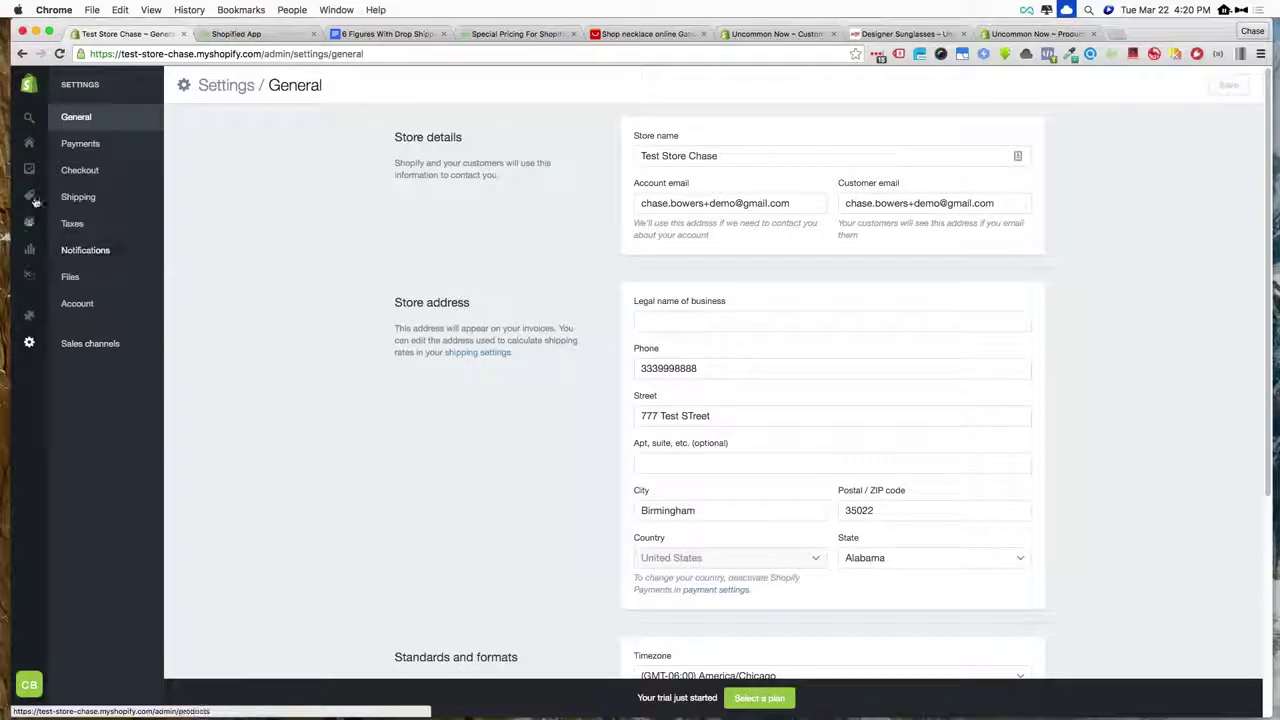
mouse_move(35, 202)
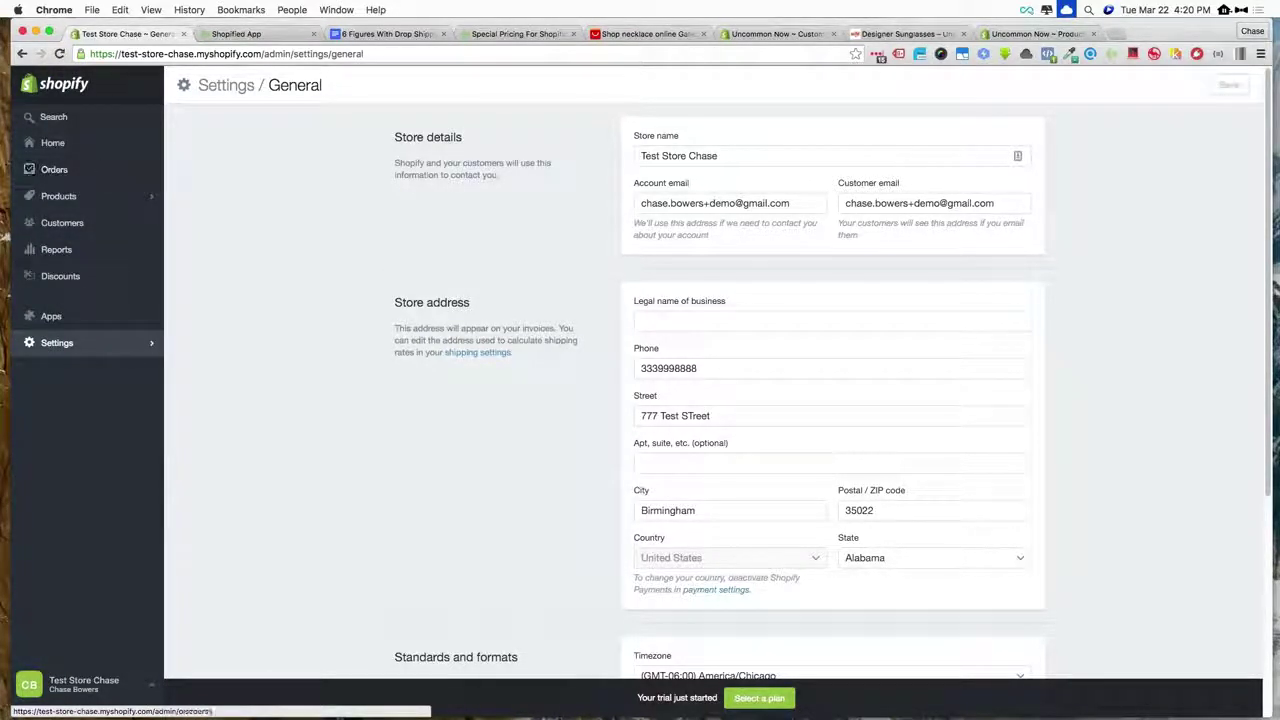
left_click(78, 348)
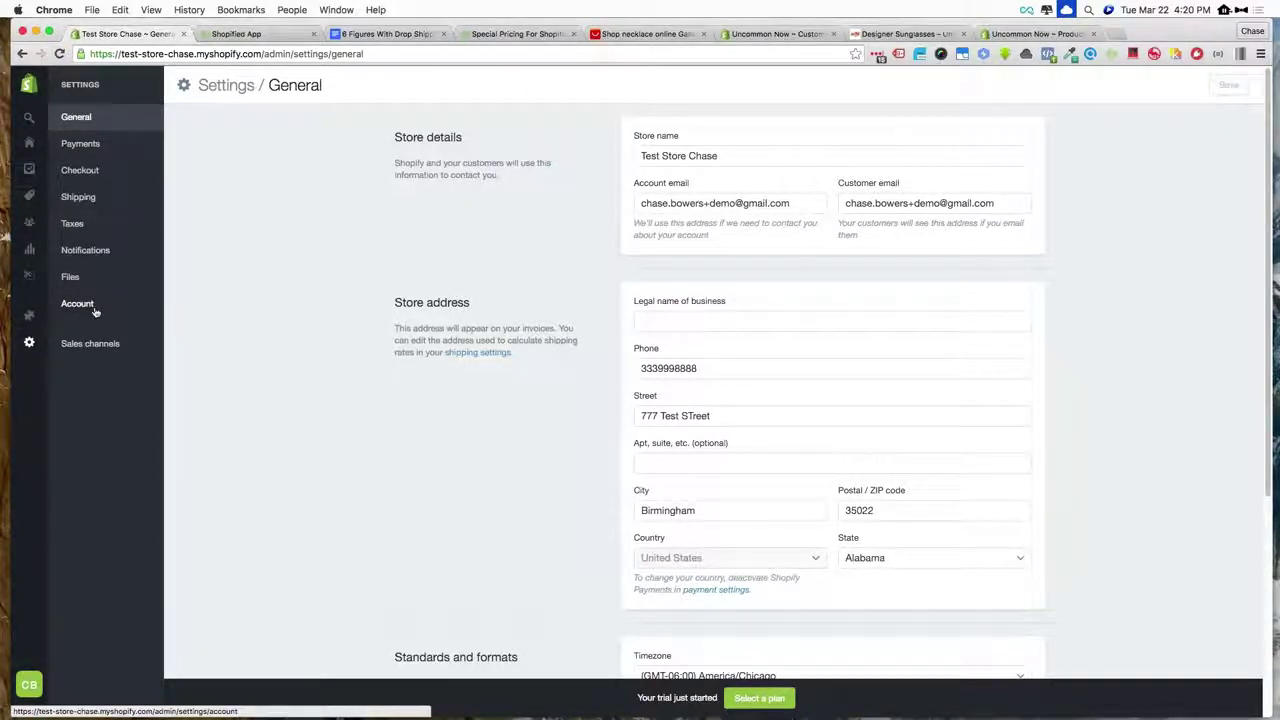
left_click(32, 142)
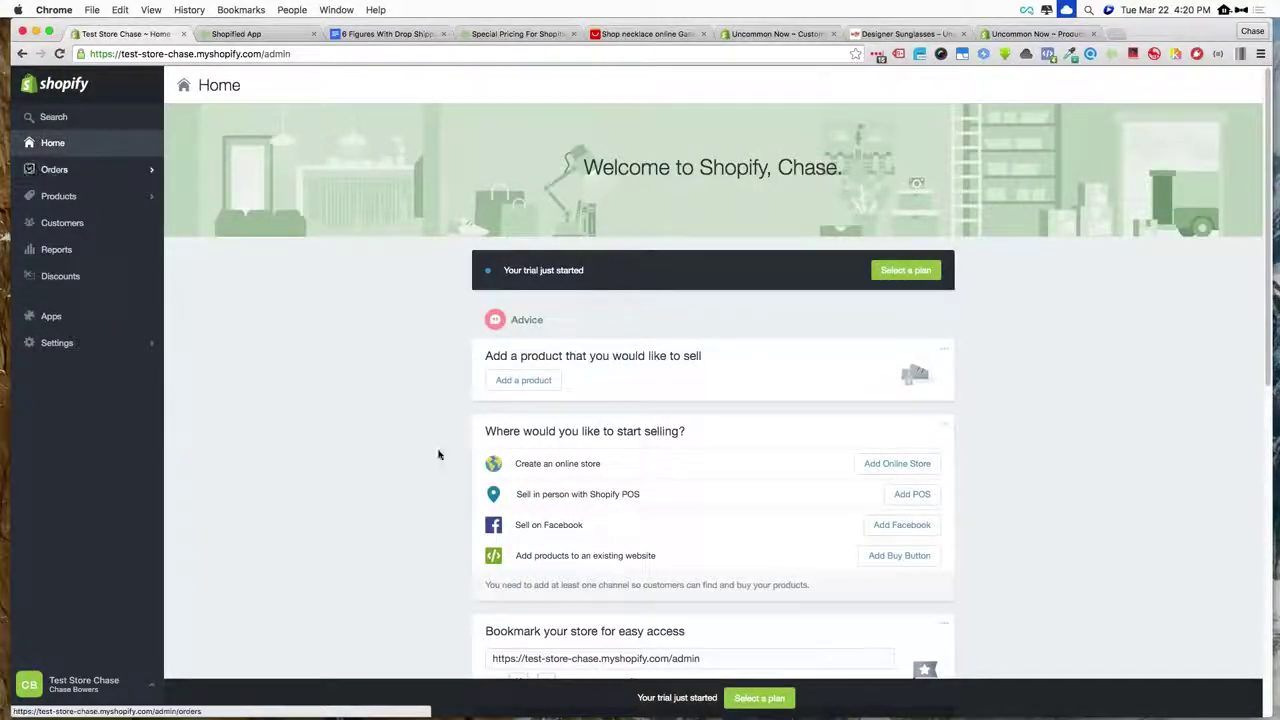
left_click(882, 467)
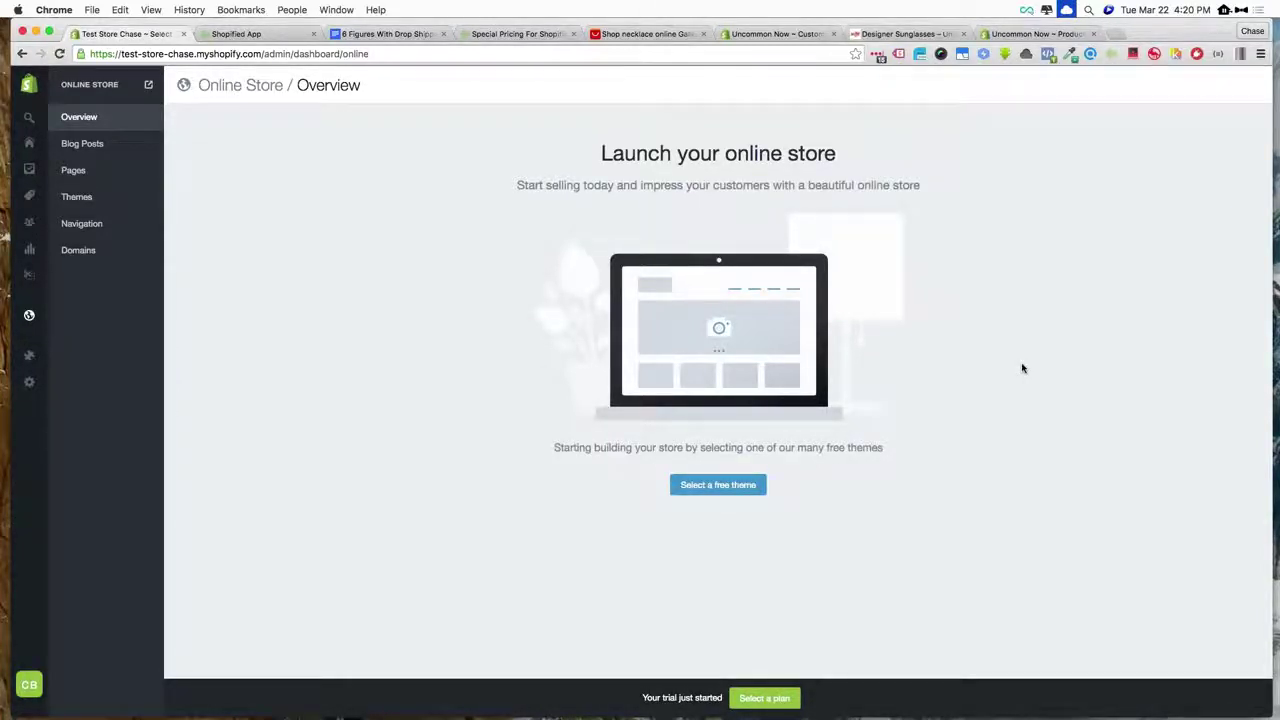
triple_click(625, 184)
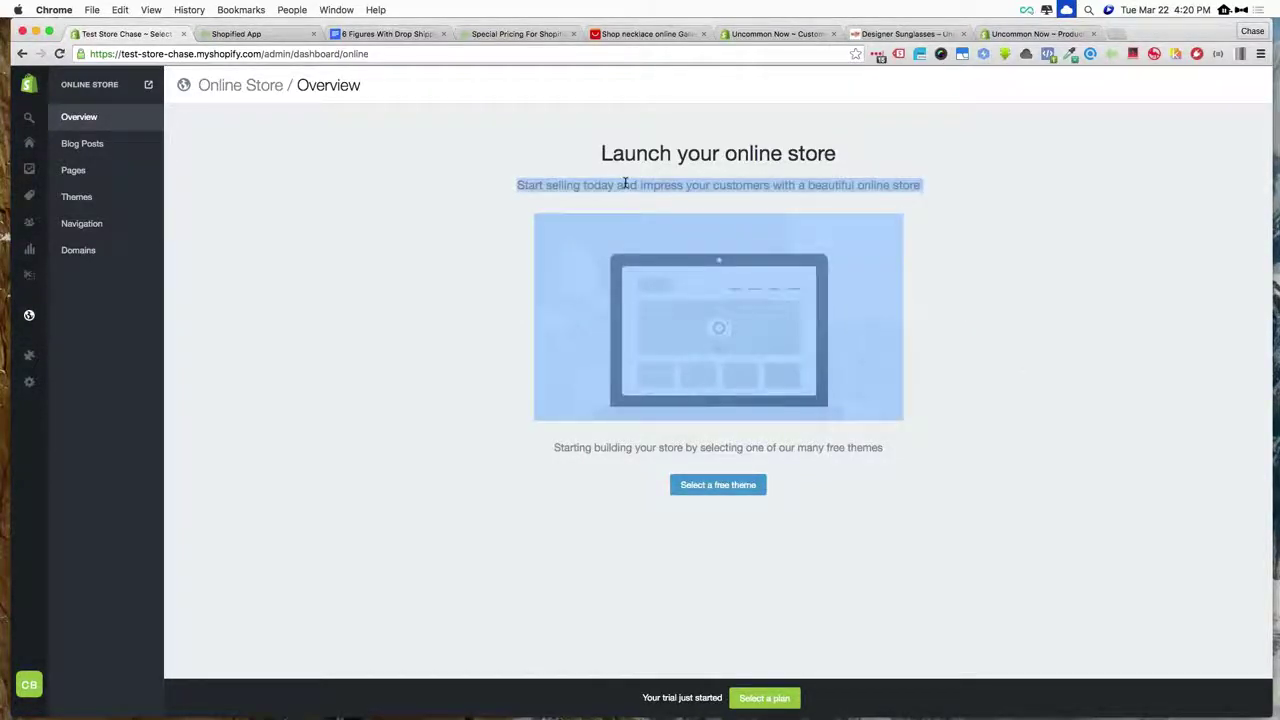
left_click(963, 191)
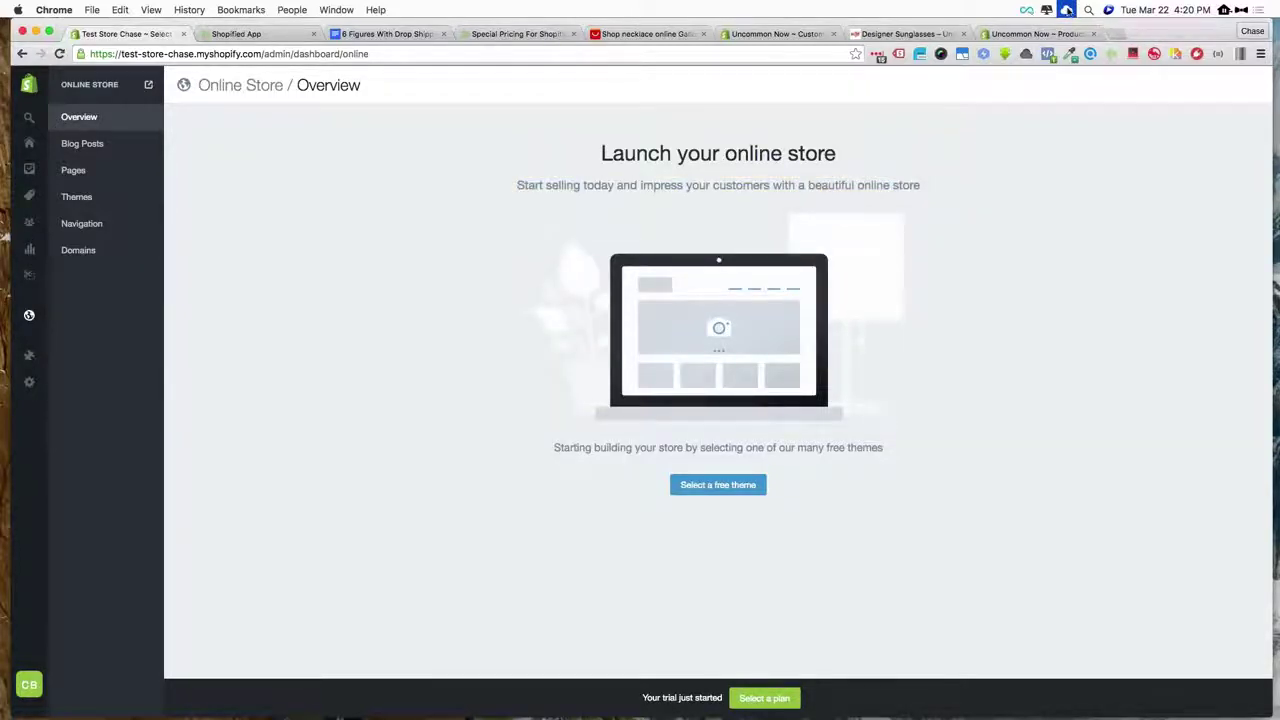
left_click(1066, 9)
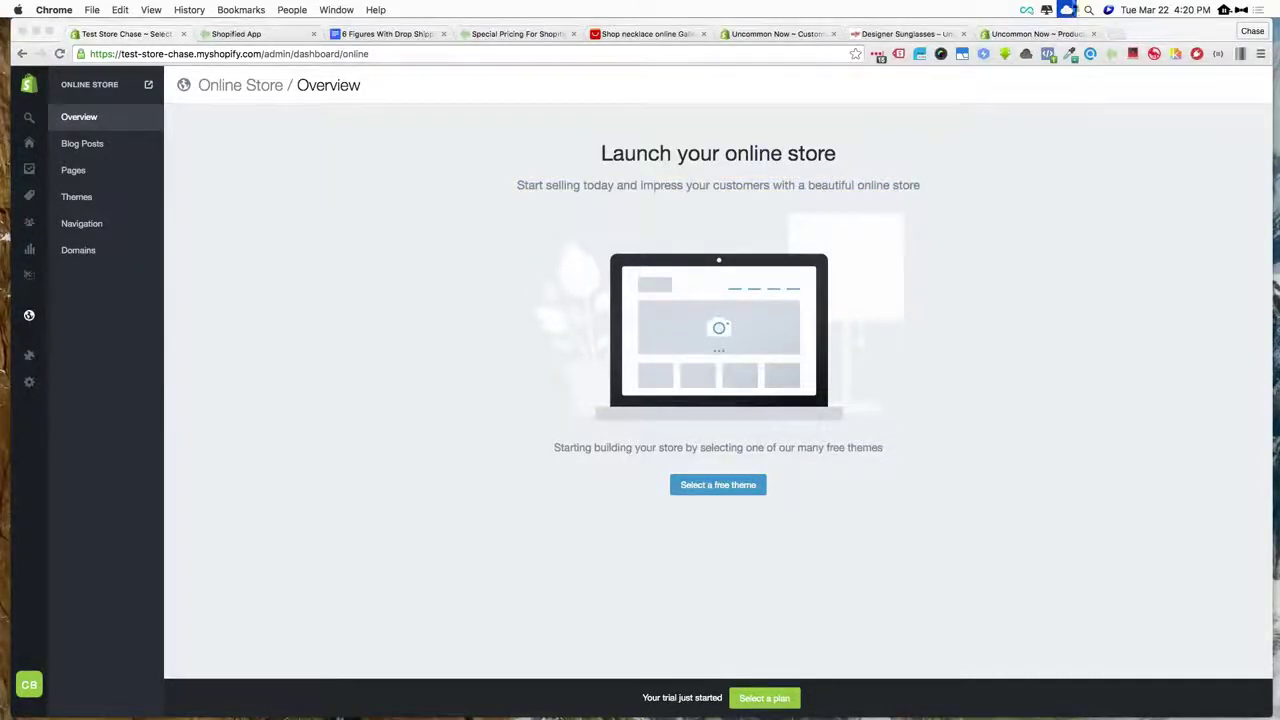
left_click(1185, 28)
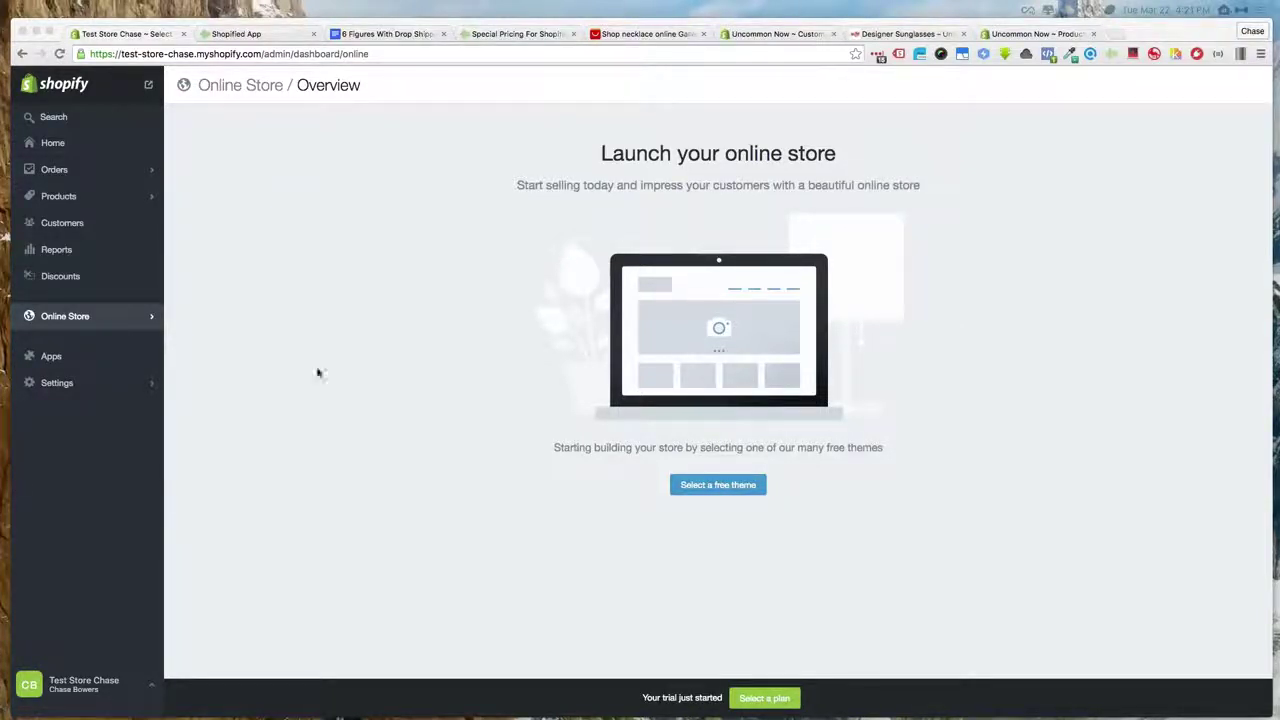
- Browse the Free Themes grid, including Wildfire, Simple and Snowdevil
left_click(707, 486)
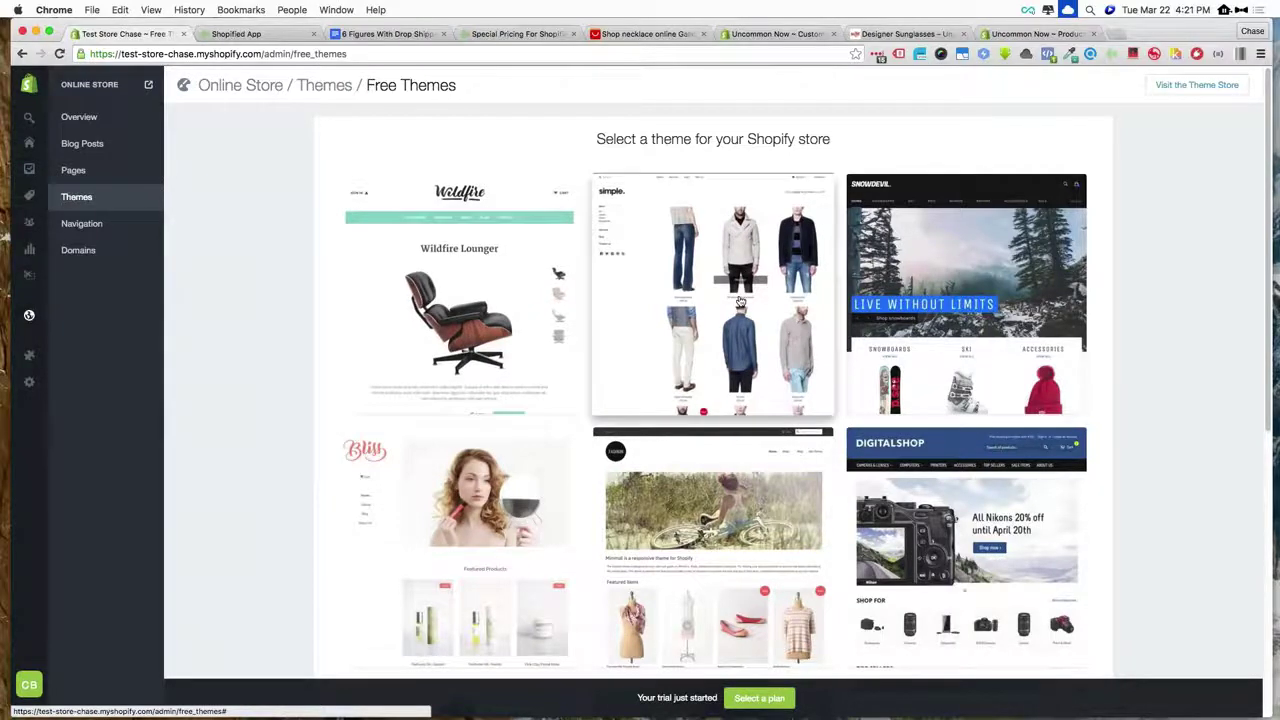
scroll(375, 462, "down", 5)
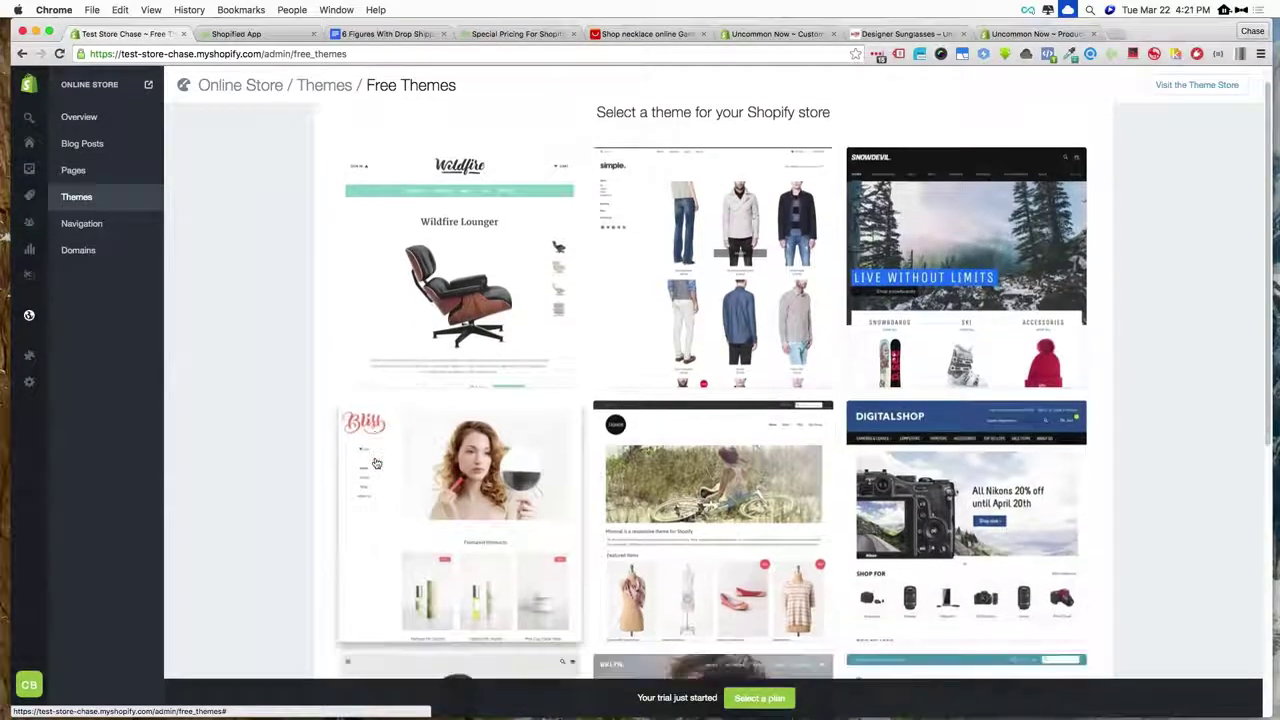
scroll(376, 462, "up", 5)
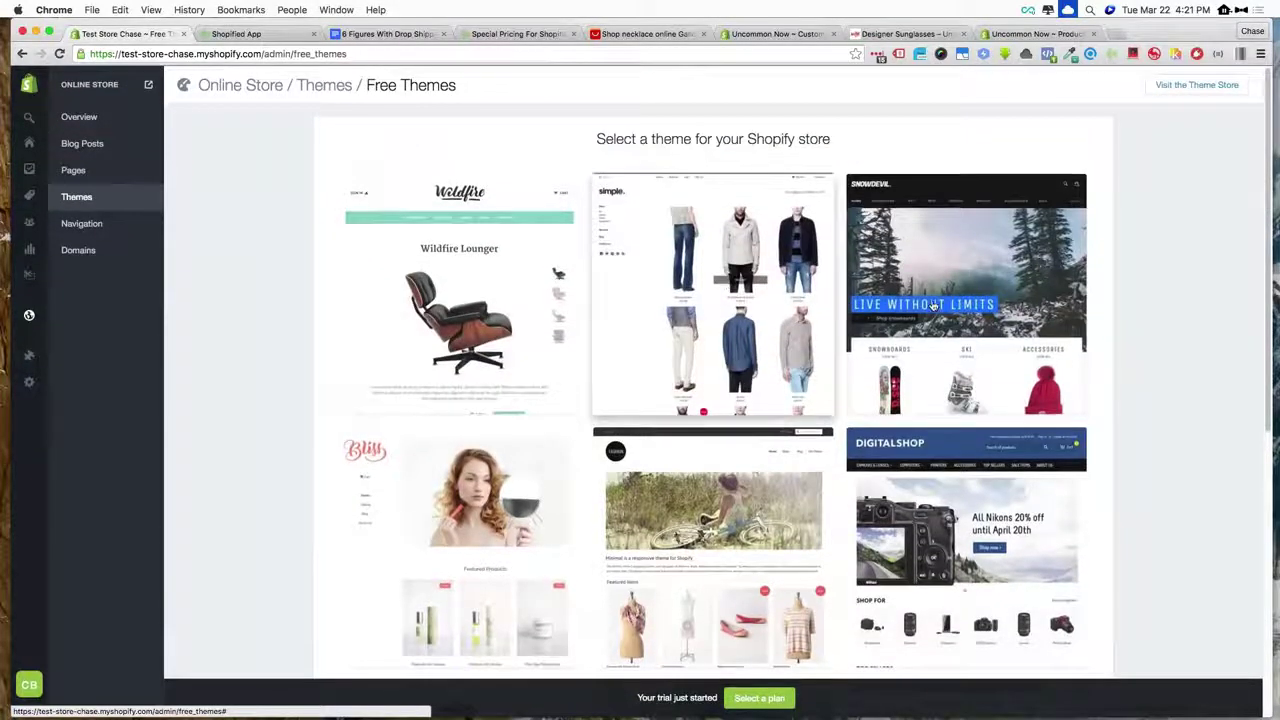
scroll(932, 305, "down", 5)
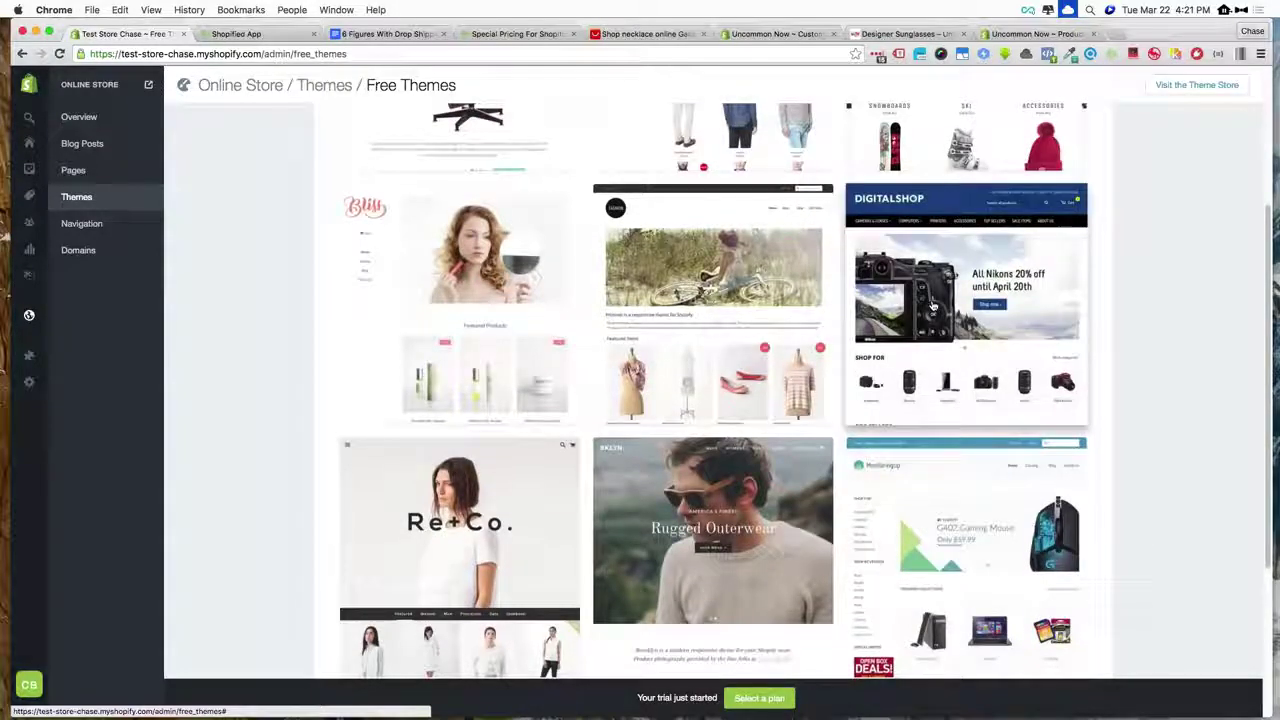
scroll(932, 305, "up", 1)
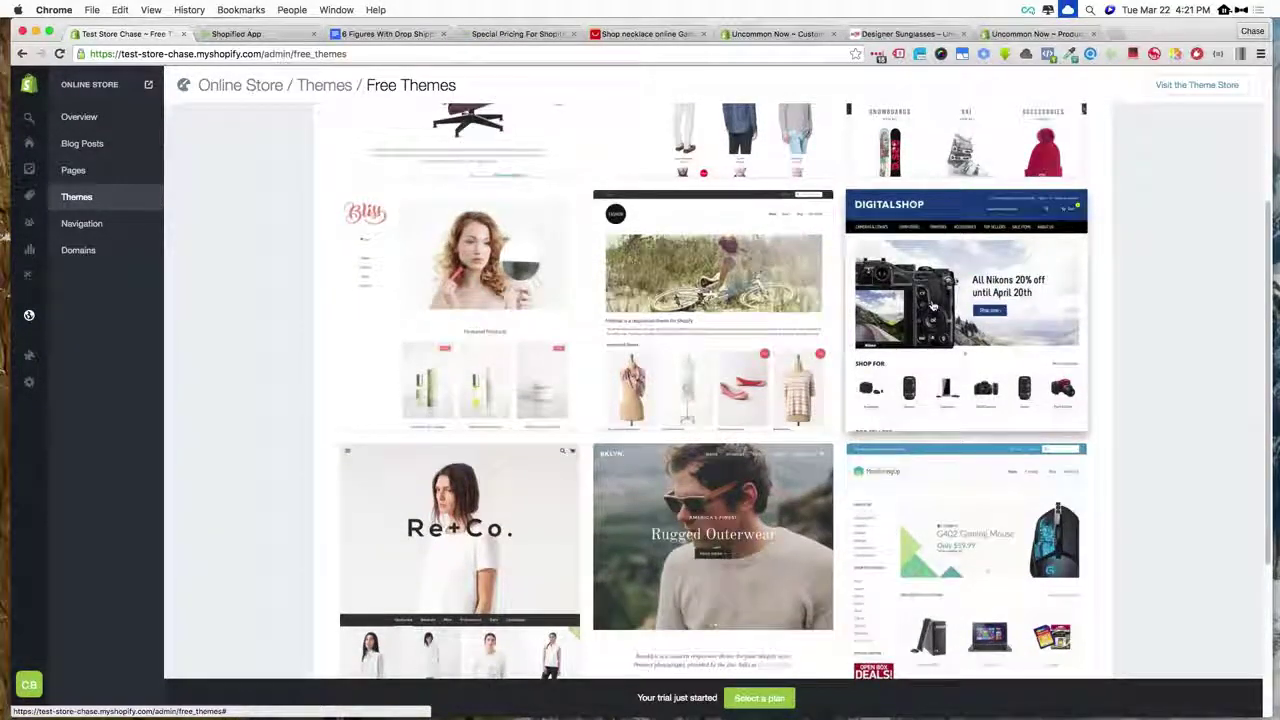
scroll(932, 305, "up", 5)
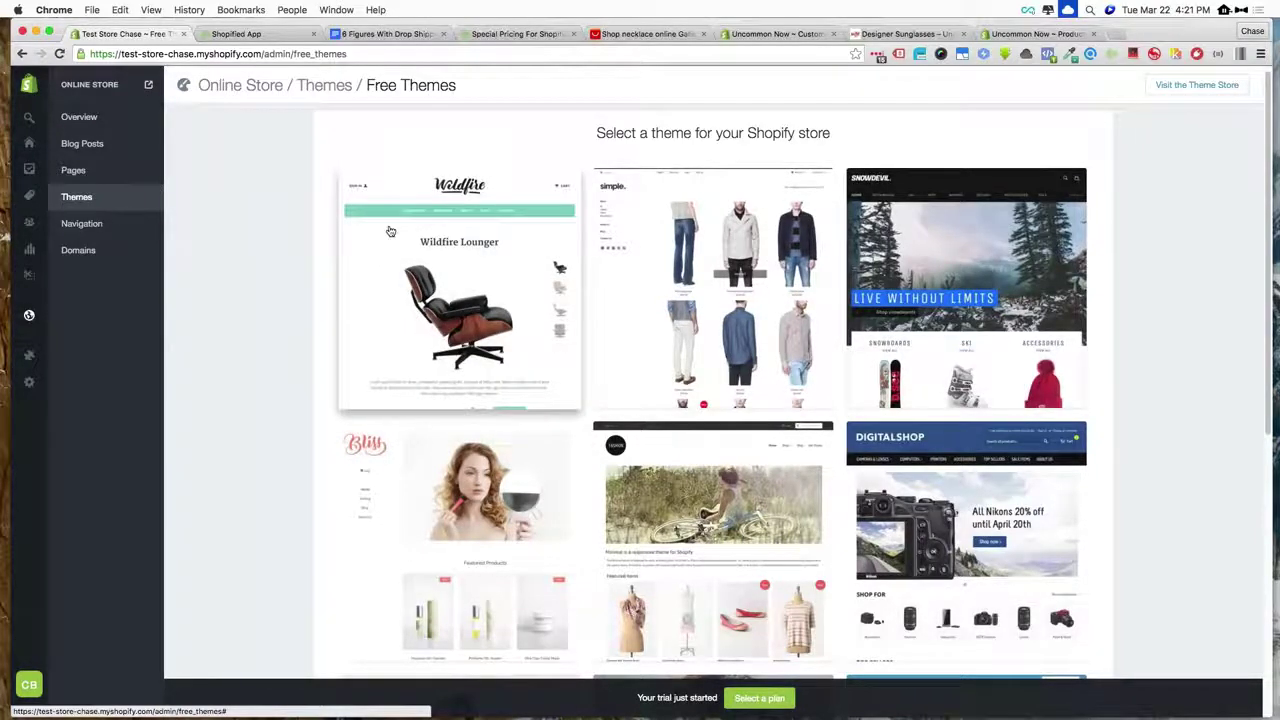
scroll(390, 231, "down", 6)
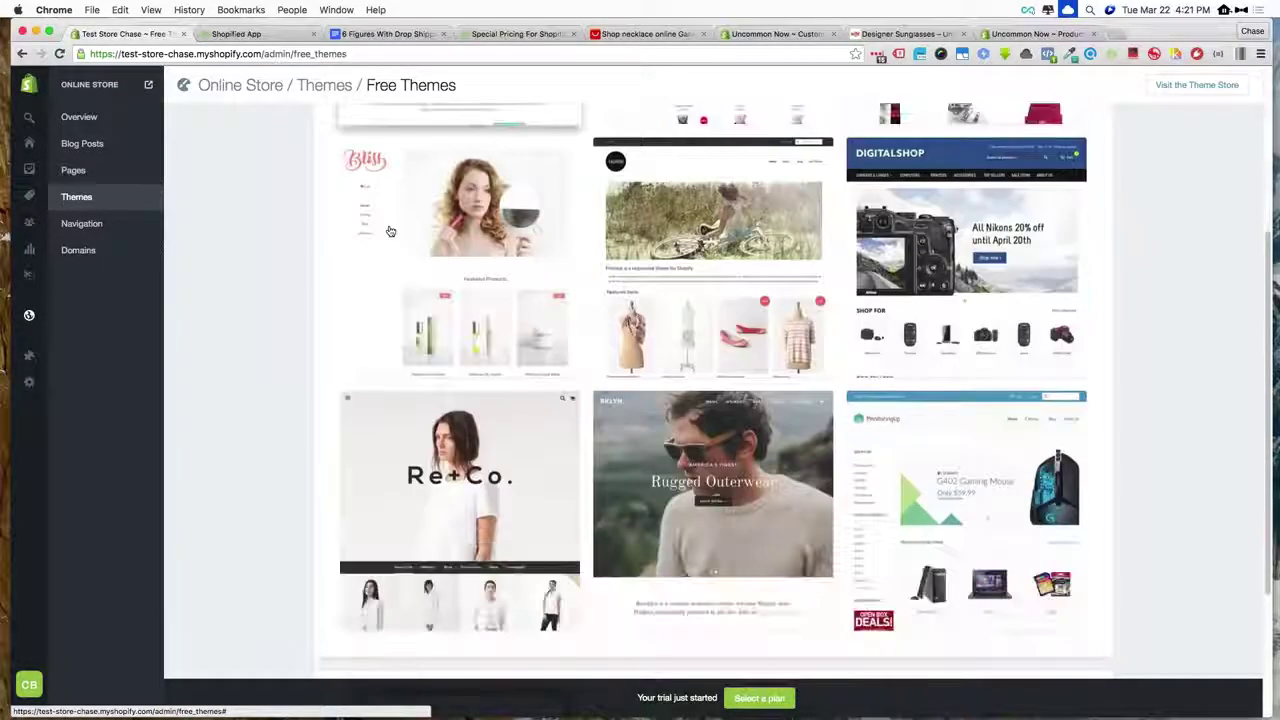
scroll(390, 231, "down", 3)
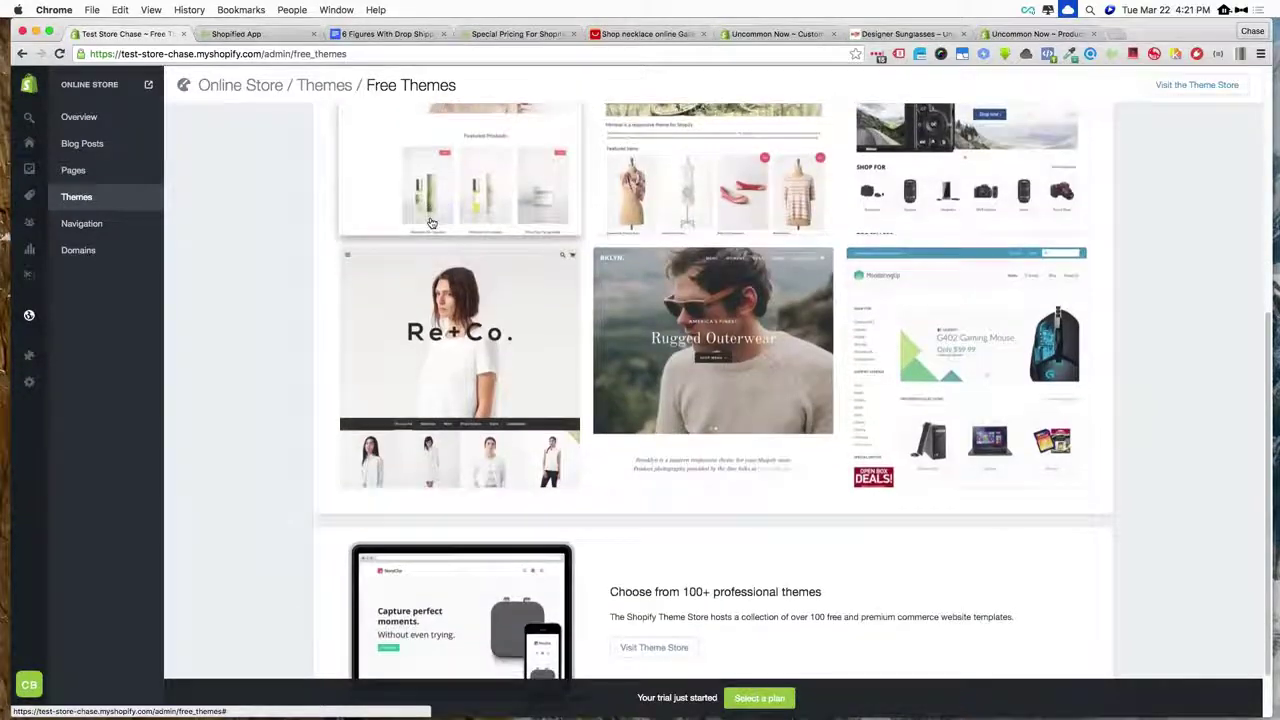
scroll(431, 222, "down", 2)
scroll(431, 222, "up", 5)
scroll(431, 222, "down", 6)
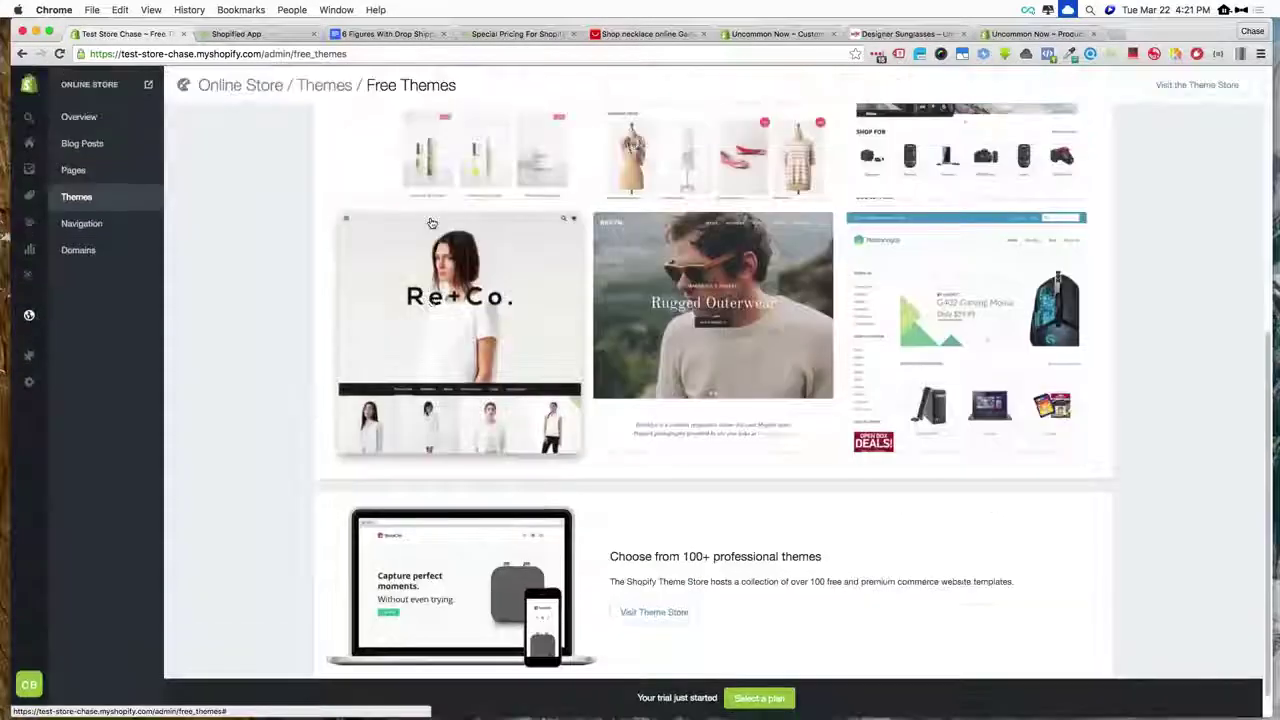
scroll(431, 222, "up", 10)
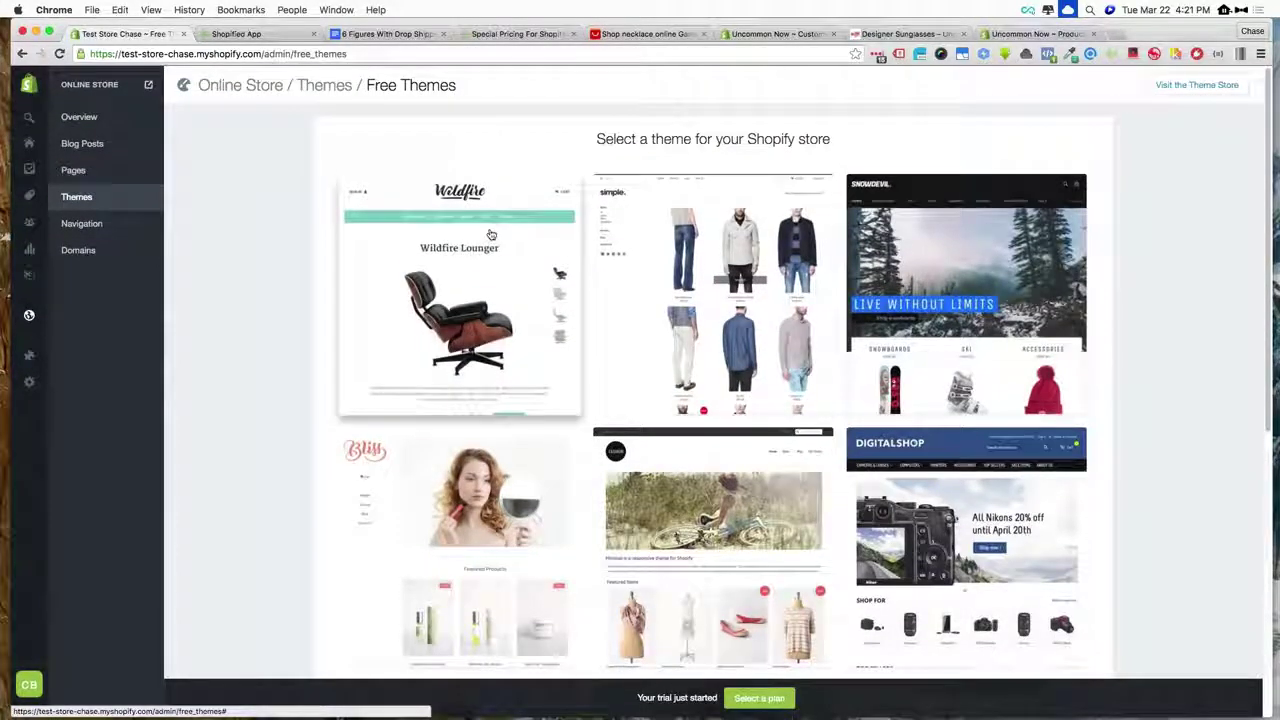
scroll(490, 234, "down", 10)
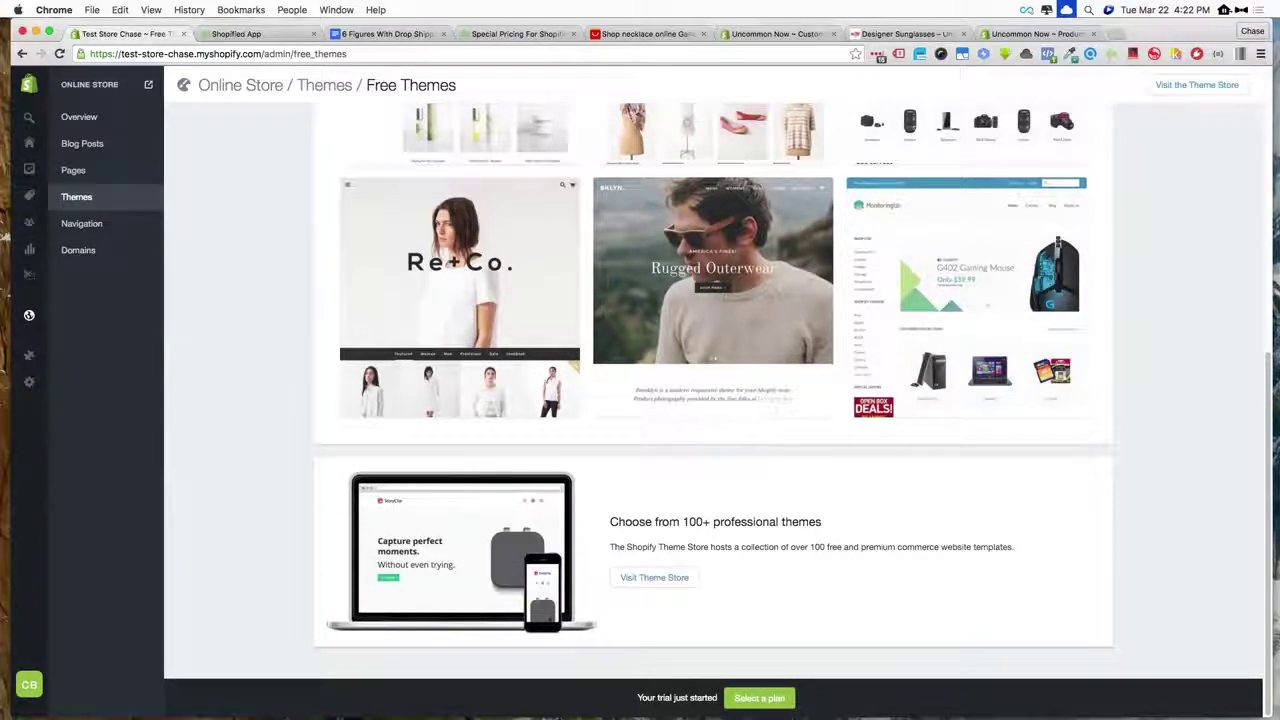
scroll(713, 400, "up", 10)
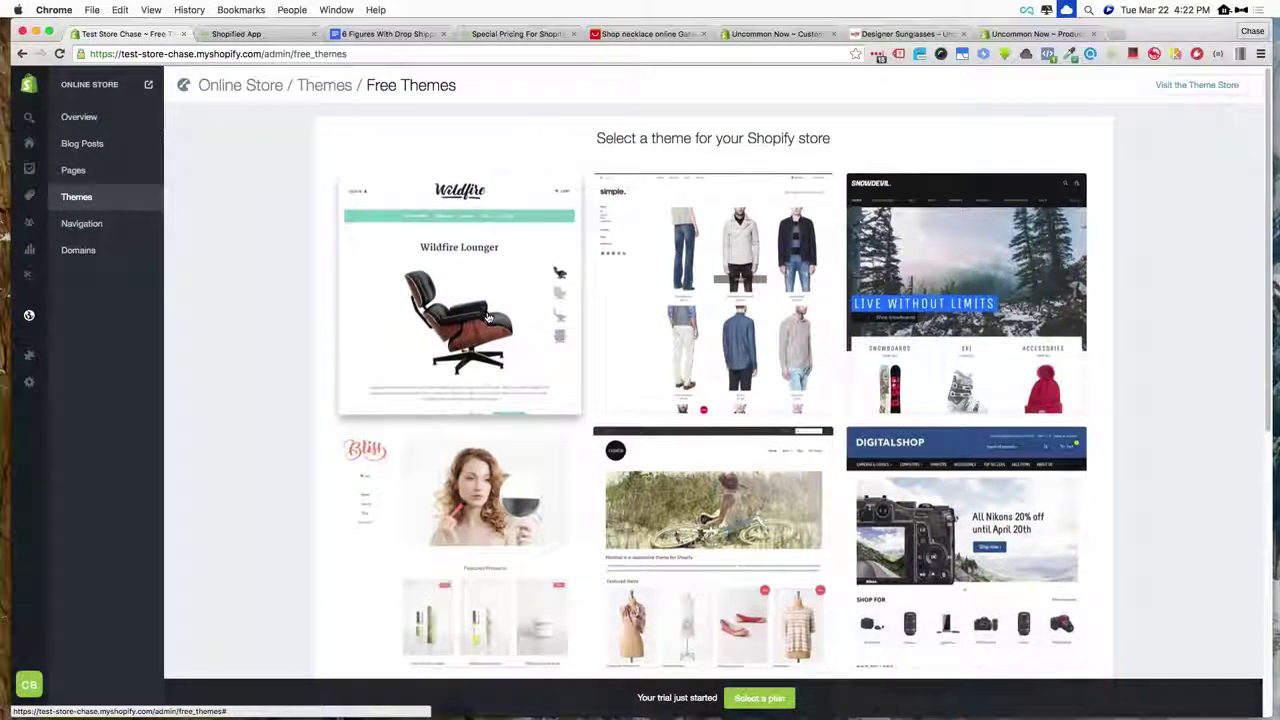
scroll(480, 340, "down", 3)
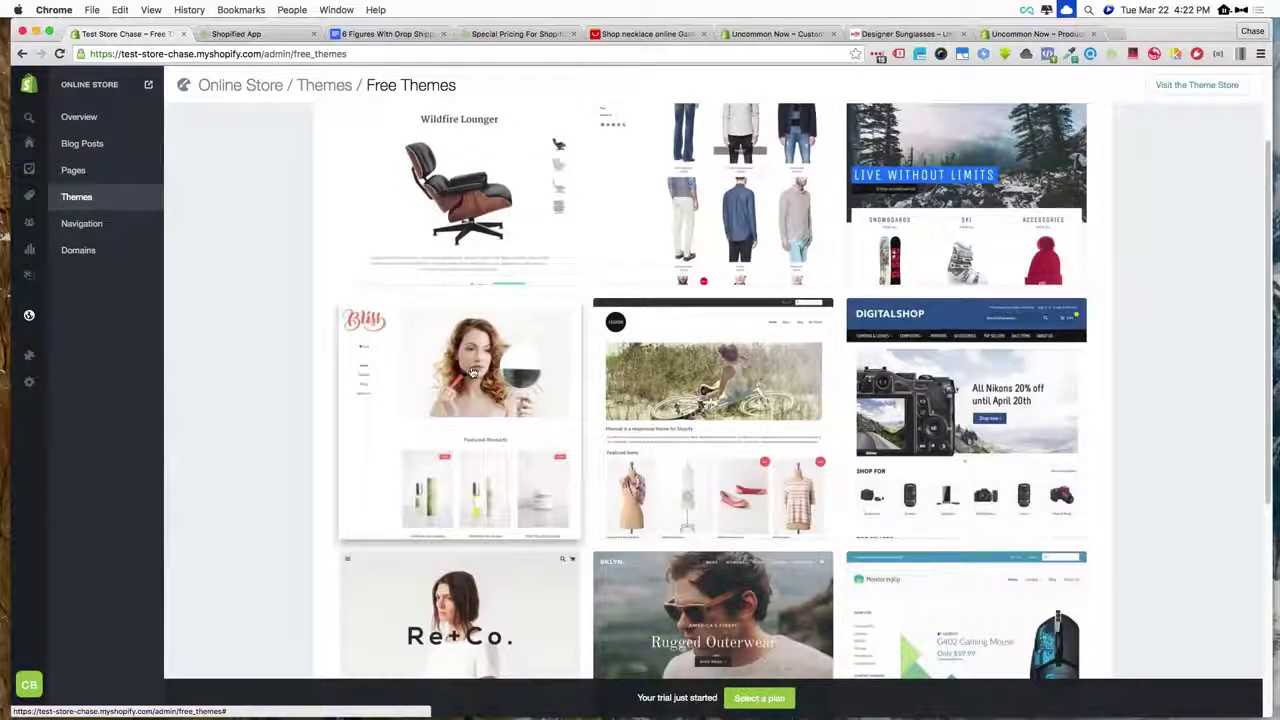
- Preview the Bliss (Pop) theme's live demo store, then close it
left_click(472, 372)
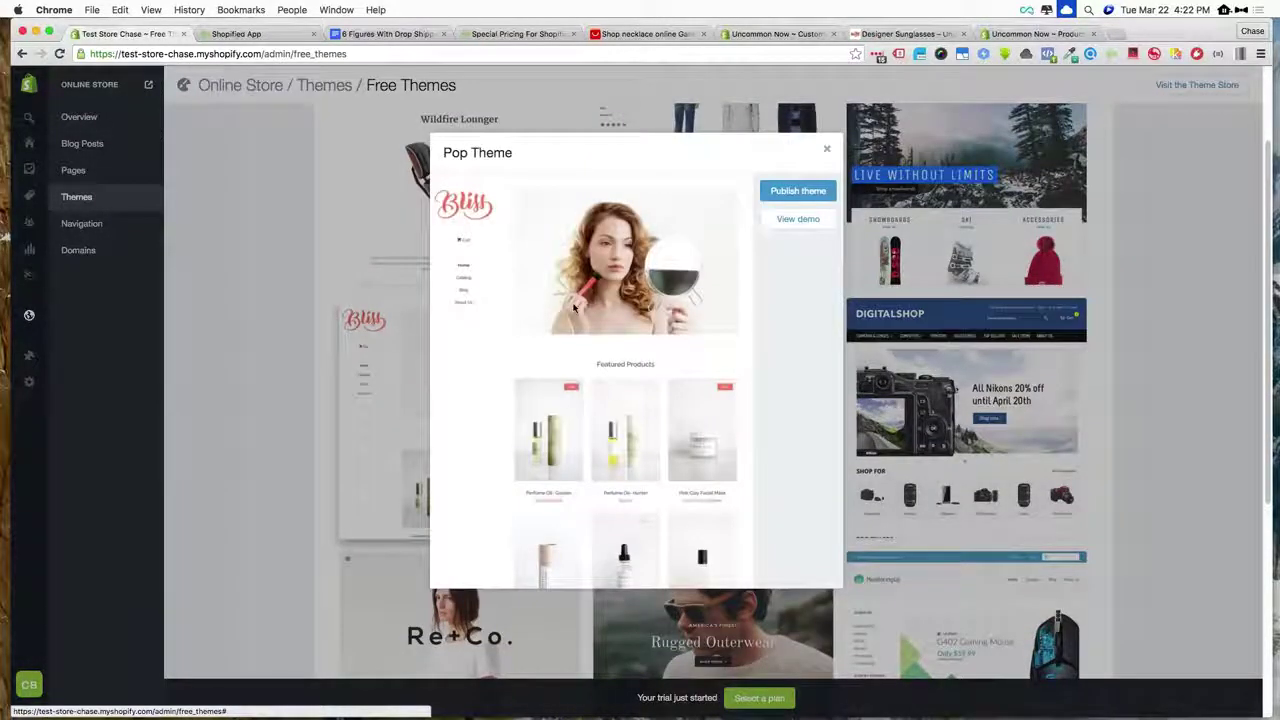
left_click(785, 220)
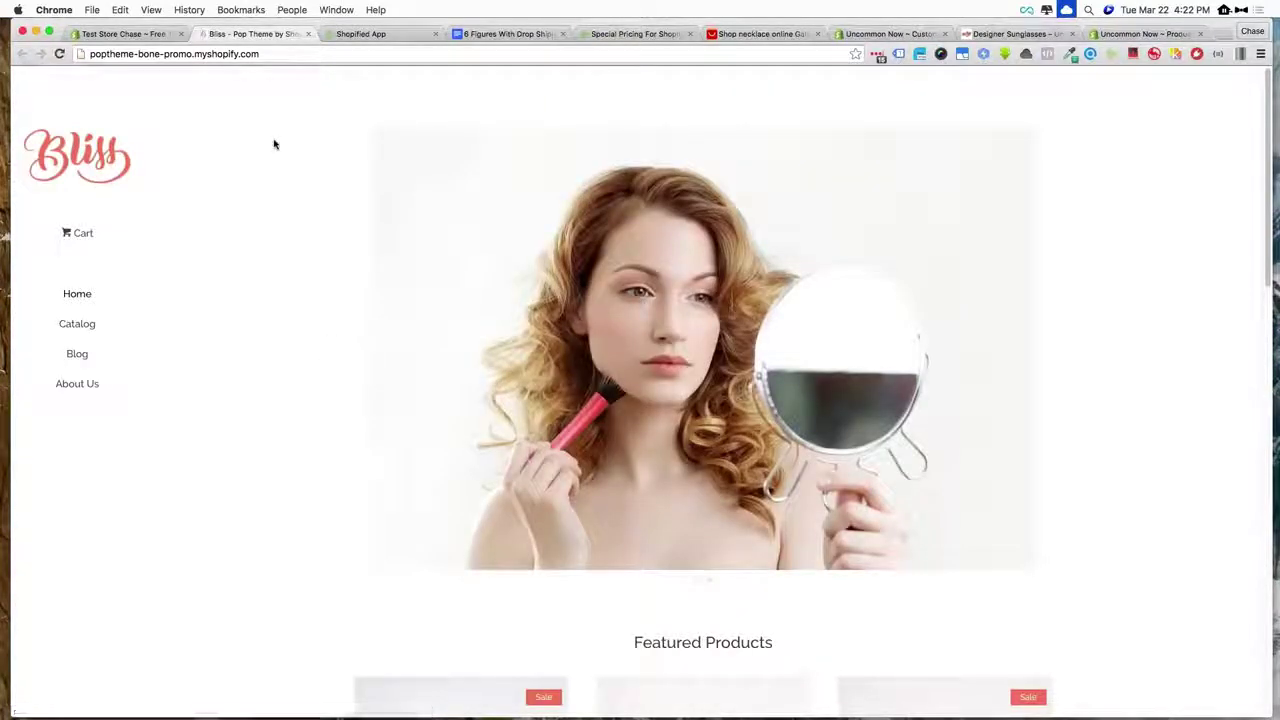
scroll(274, 144, "down", 5)
scroll(274, 144, "down", 10)
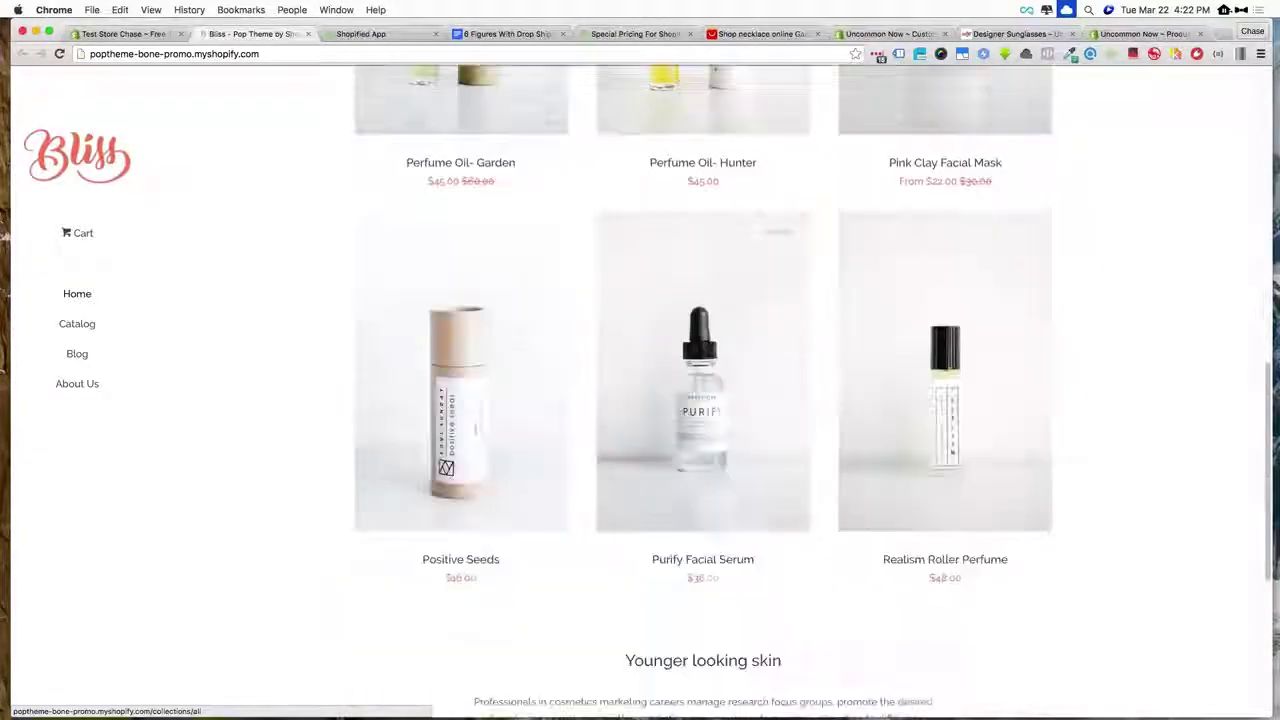
scroll(703, 390, "up", 15)
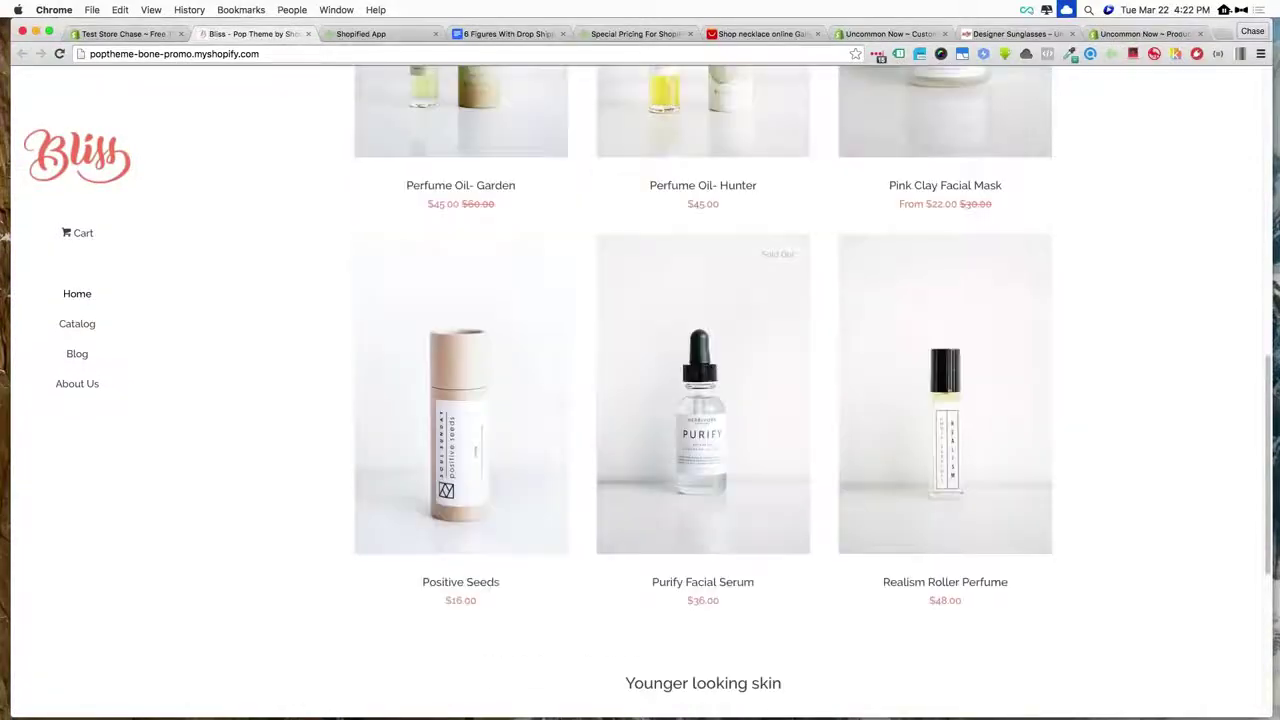
left_click(308, 34)
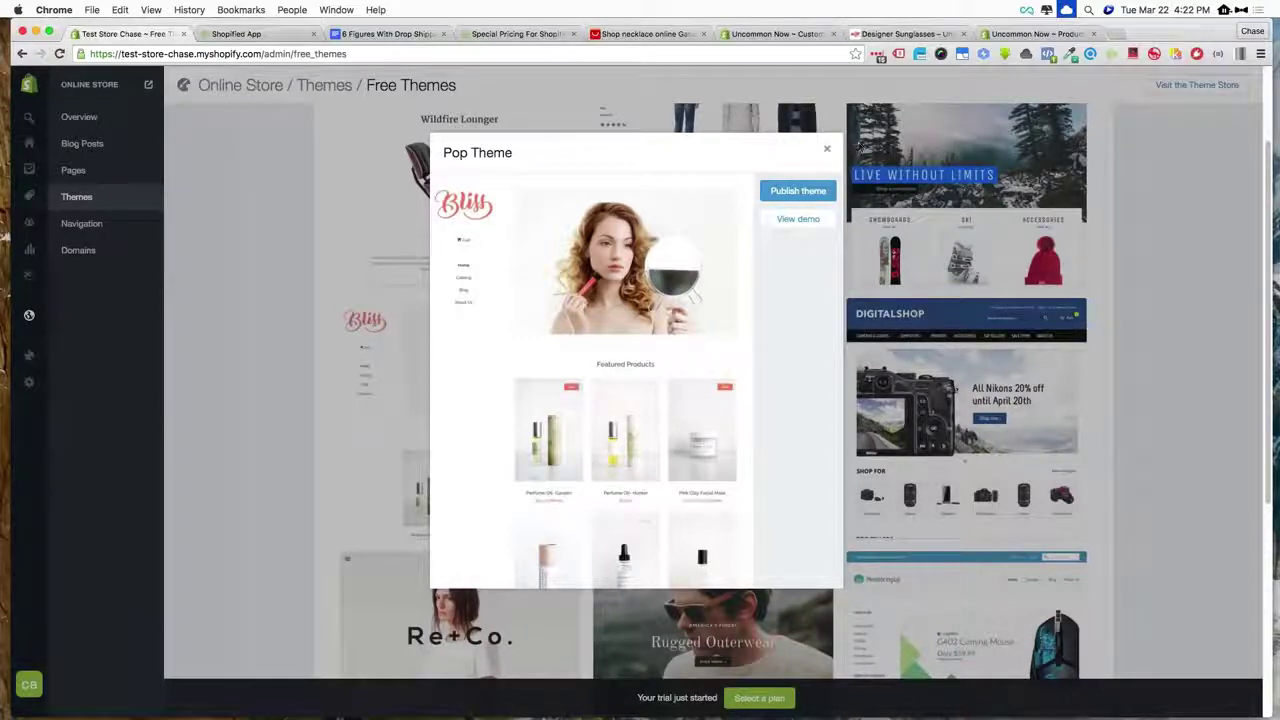
left_click(826, 149)
- Publish the Simple theme as the online store's current theme
scroll(509, 307, "up", 3)
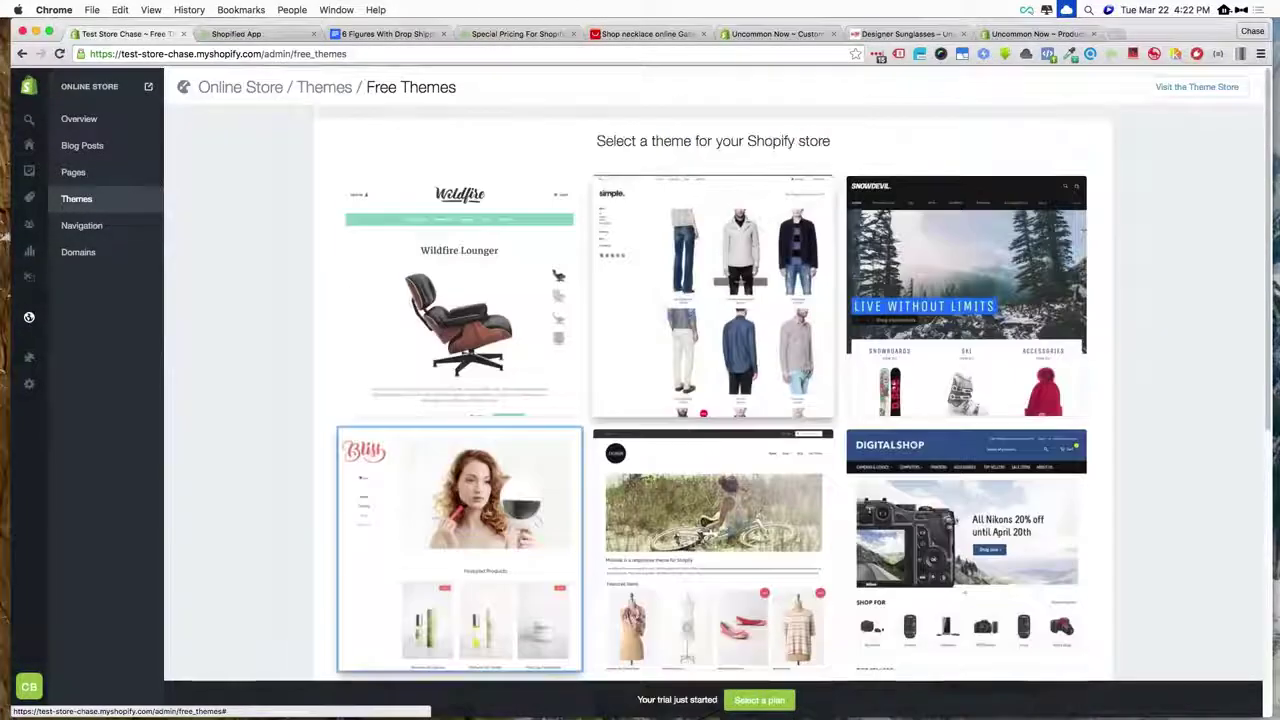
scroll(510, 307, "down", 10)
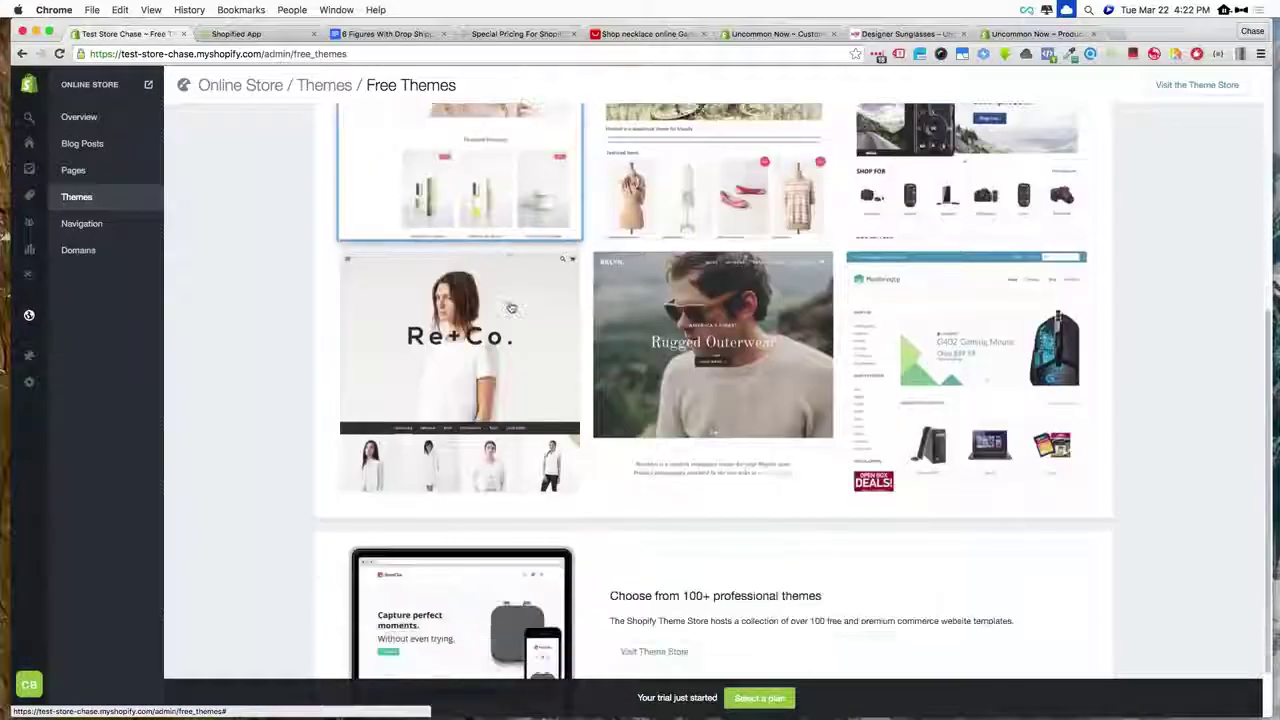
scroll(510, 307, "up", 10)
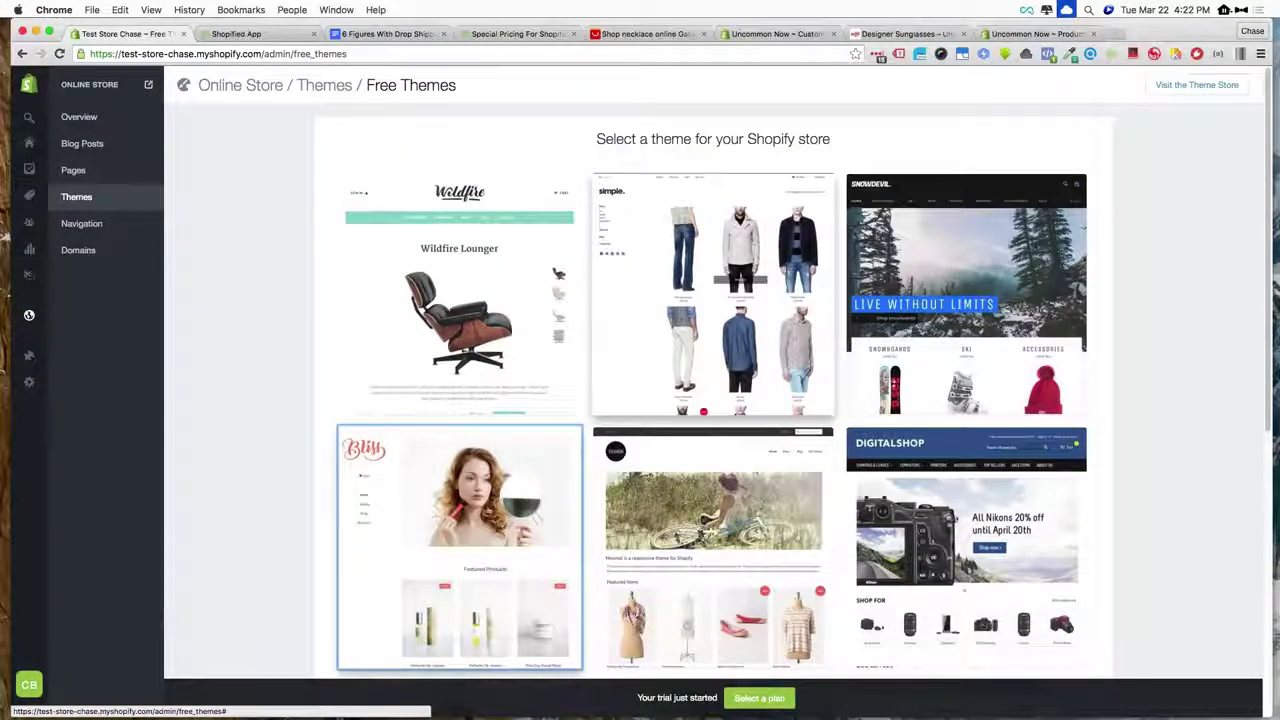
left_click(713, 295)
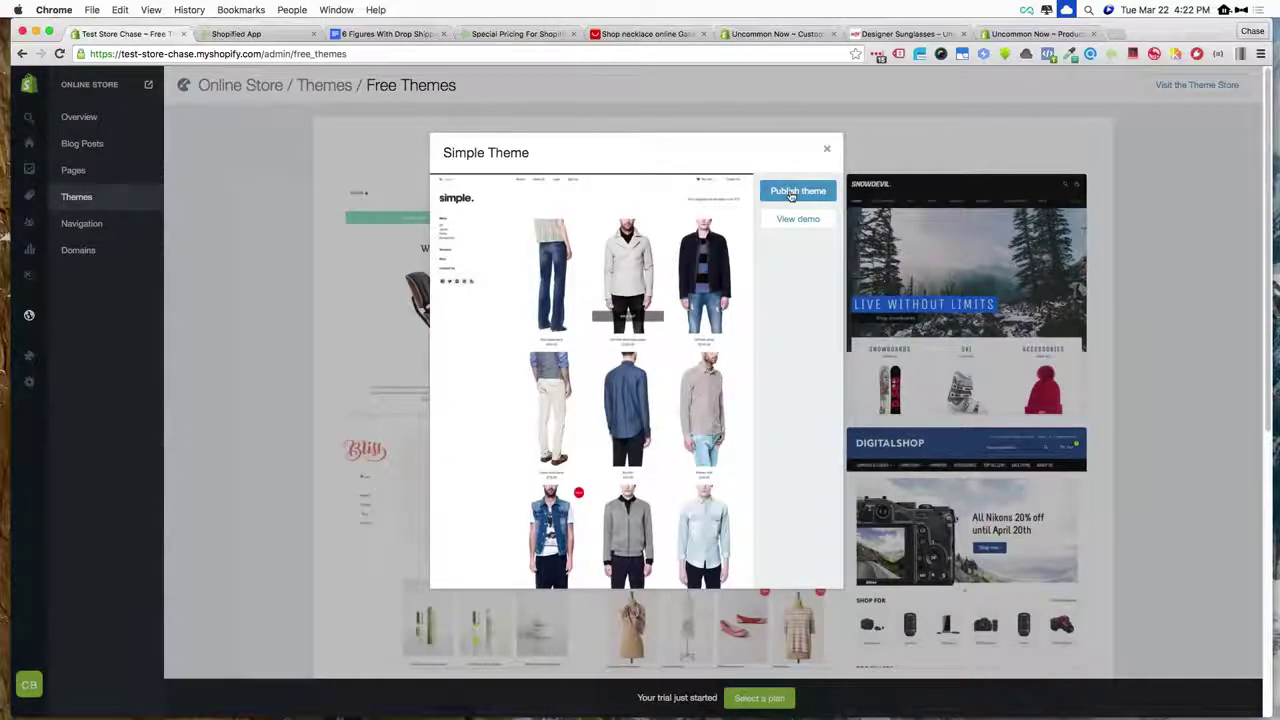
left_click(791, 192)
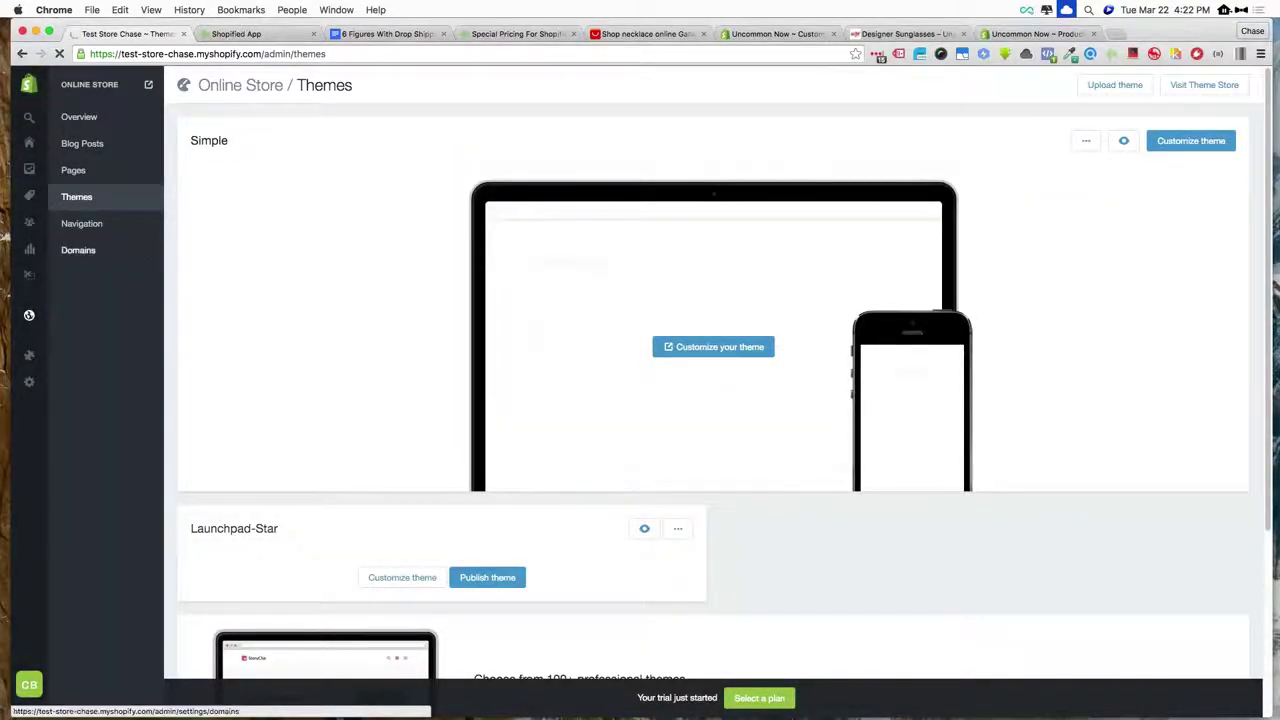
- Open the live storefront in a new tab and look back over the admin Themes page
left_click(149, 87)
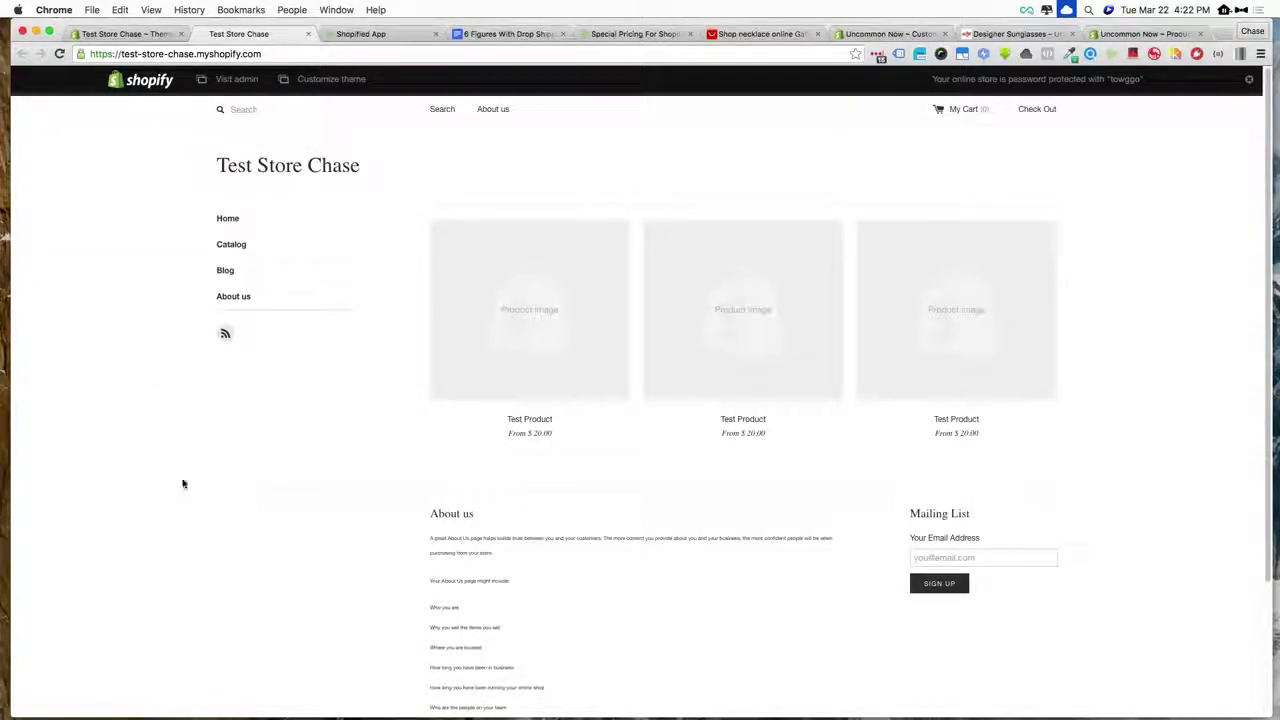
left_click(110, 34)
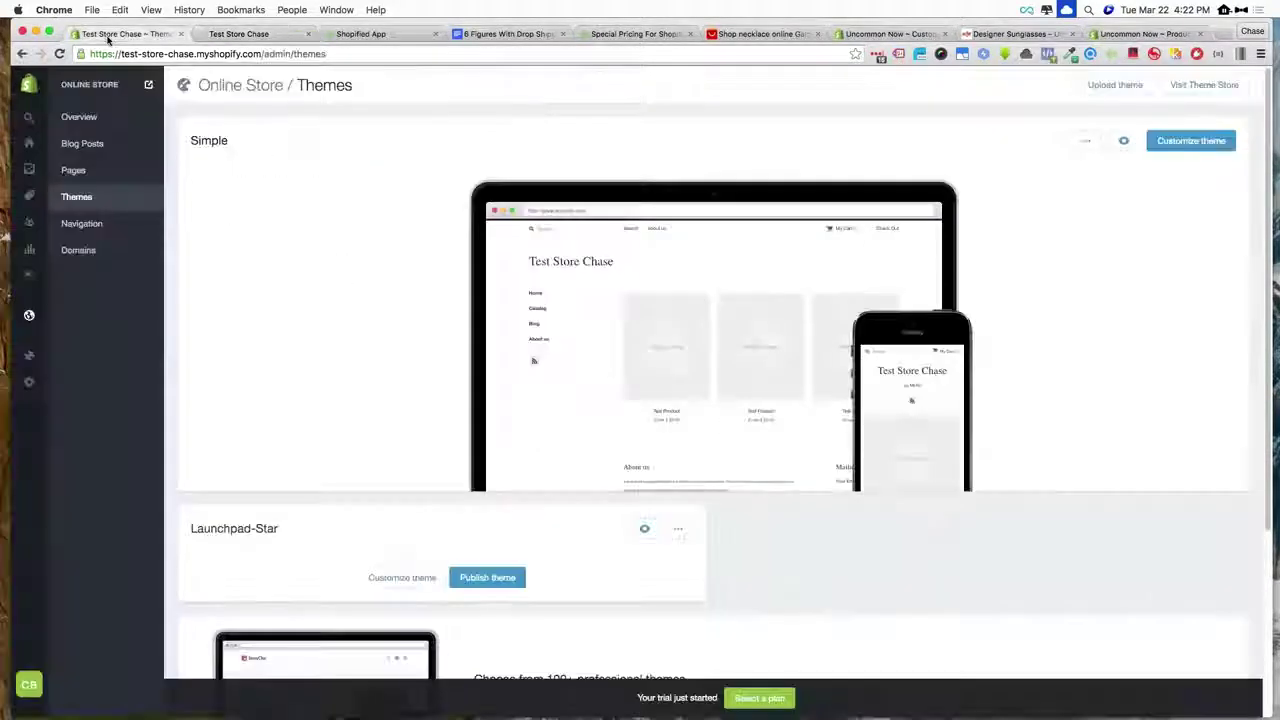
mouse_move(713, 347)
scroll(713, 347, "down", 5)
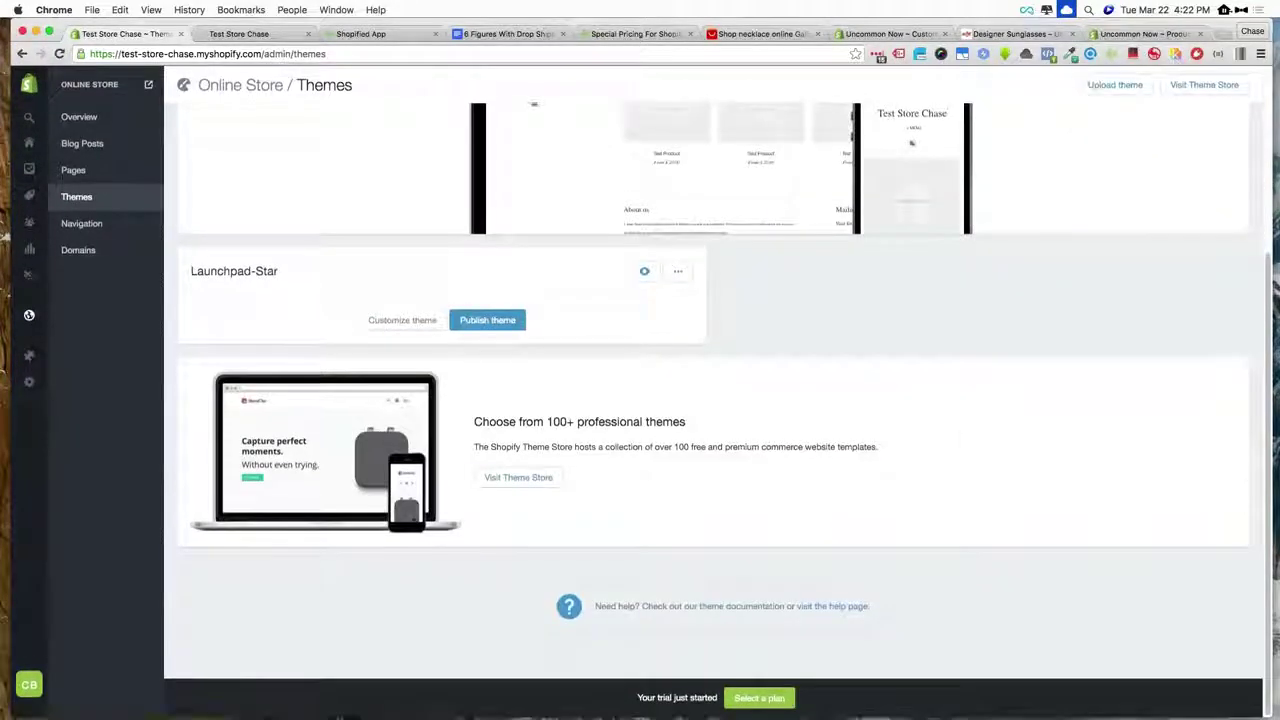
scroll(713, 347, "up", 5)
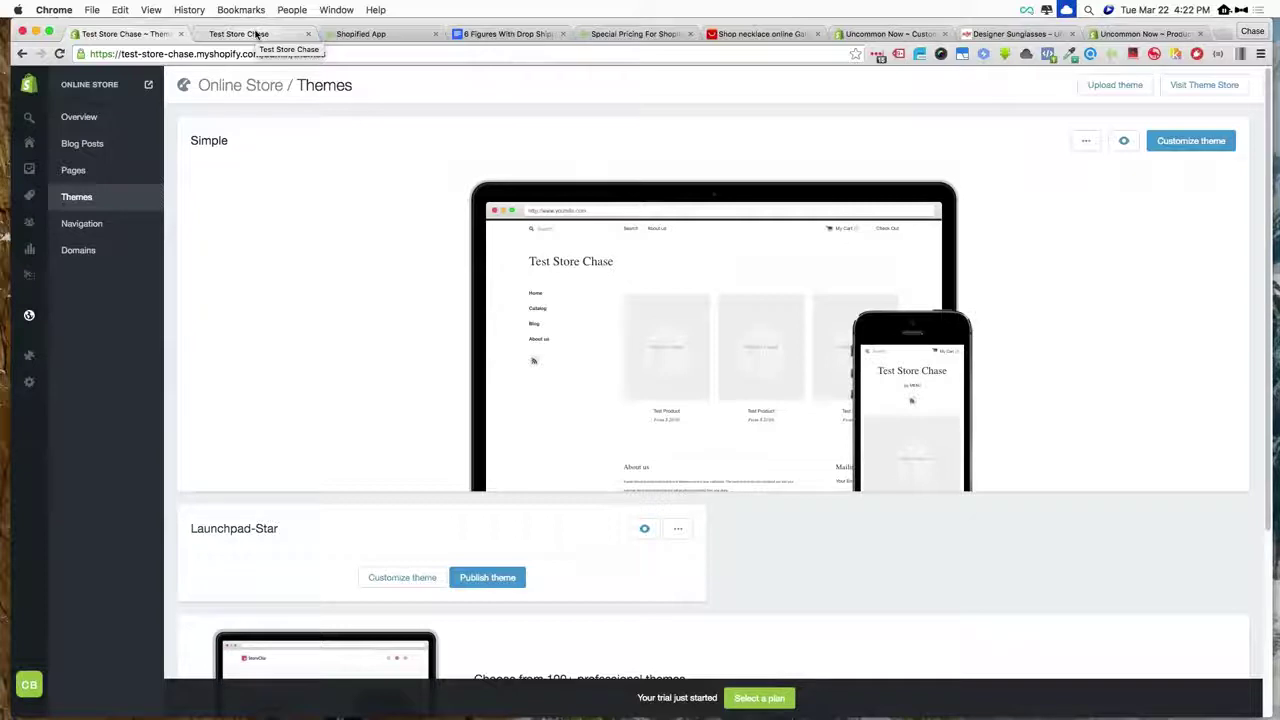
- Browse and reload the Test Store Chase home page showing three Test Product tiles
left_click(257, 35)
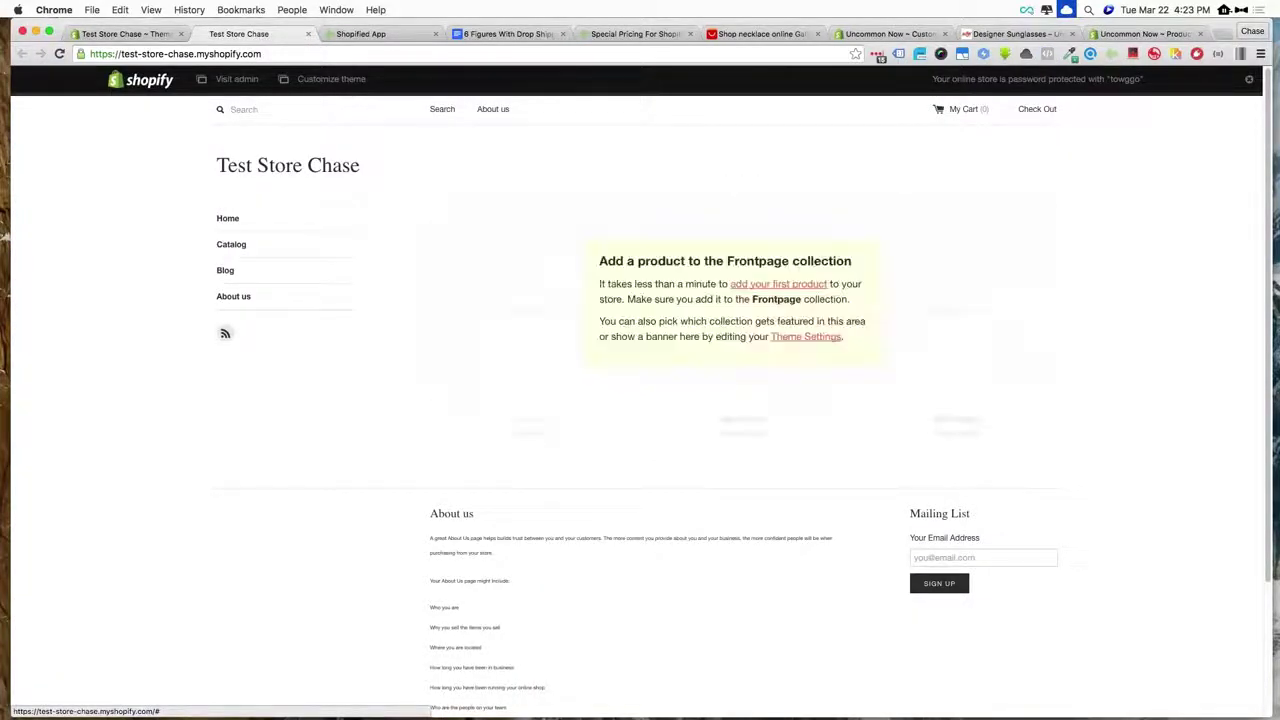
scroll(767, 210, "down", 4)
scroll(767, 210, "up", 4)
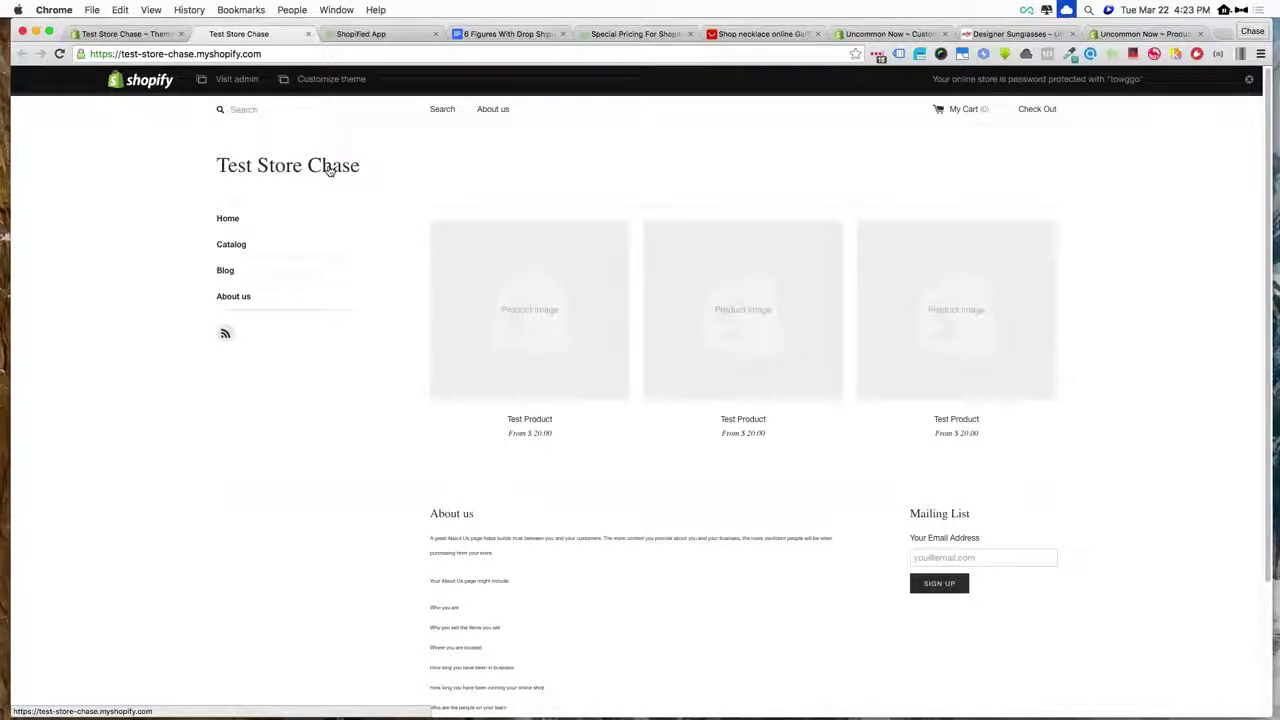
left_click(301, 170)
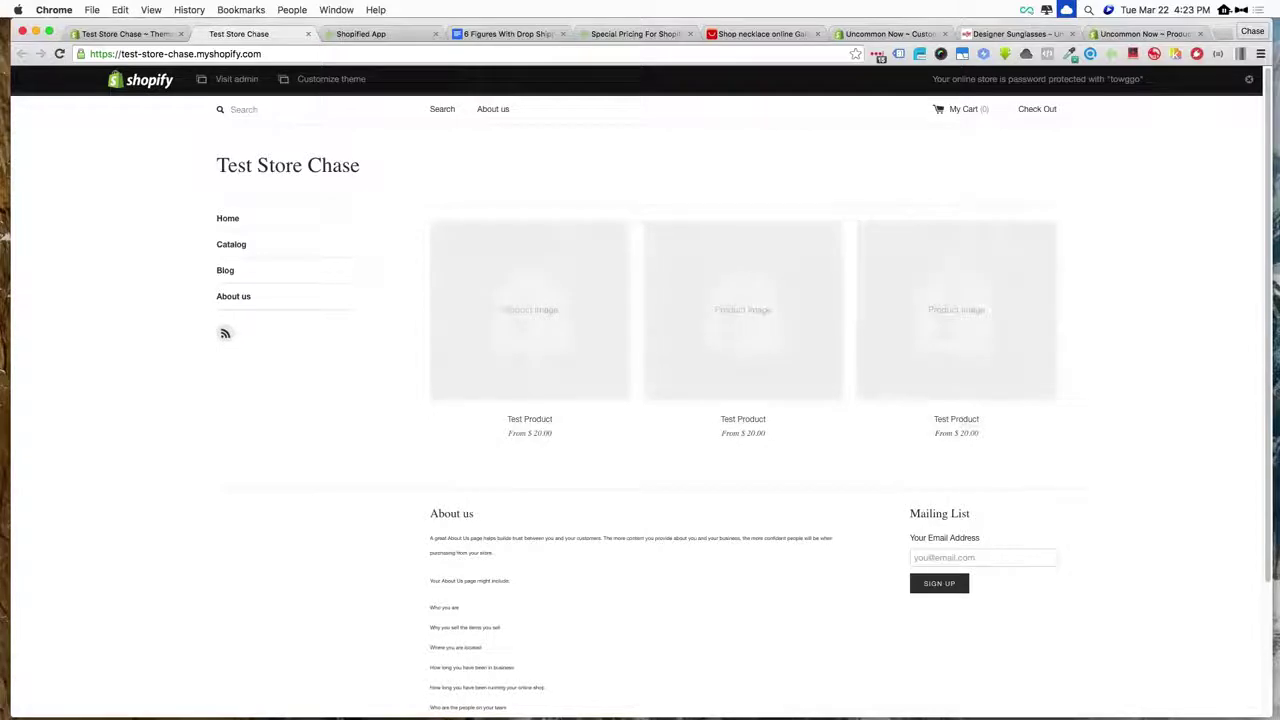
left_click(625, 34)
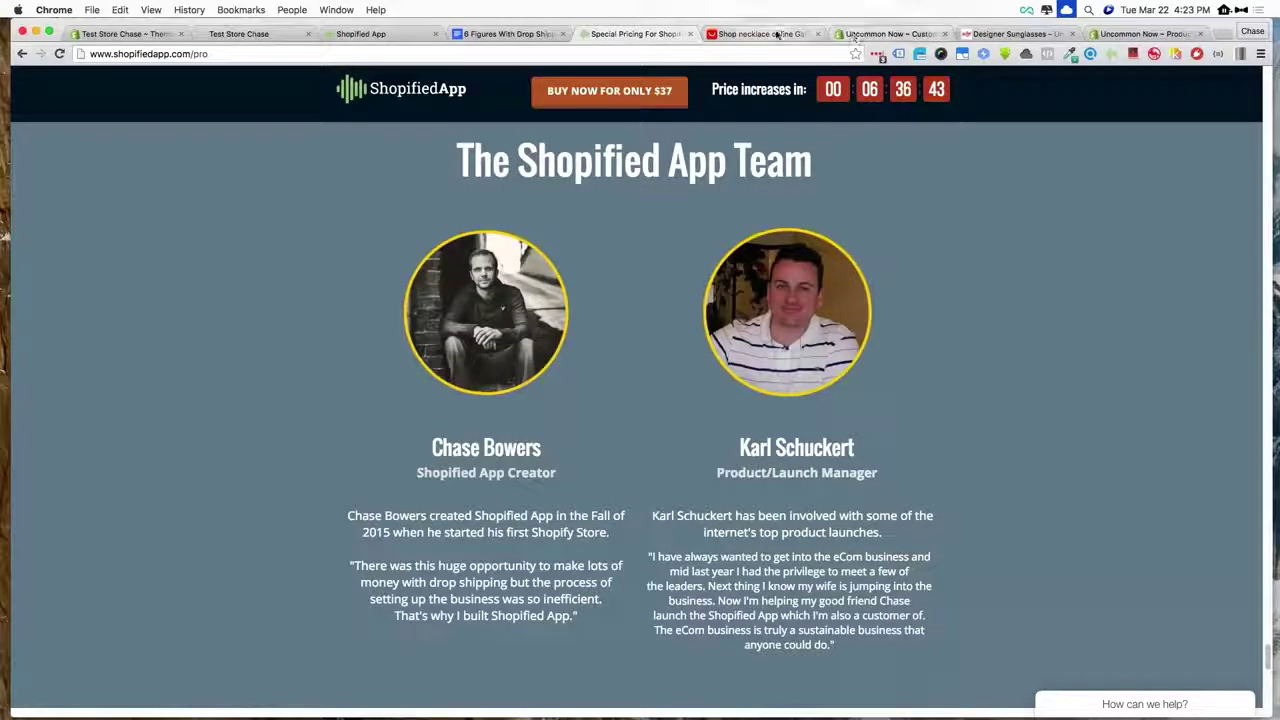
- Open the Wish bottle, silver owl, Bohemian beaded, N107 Mom and Trendy Love necklaces in new tabs
left_click(762, 34)
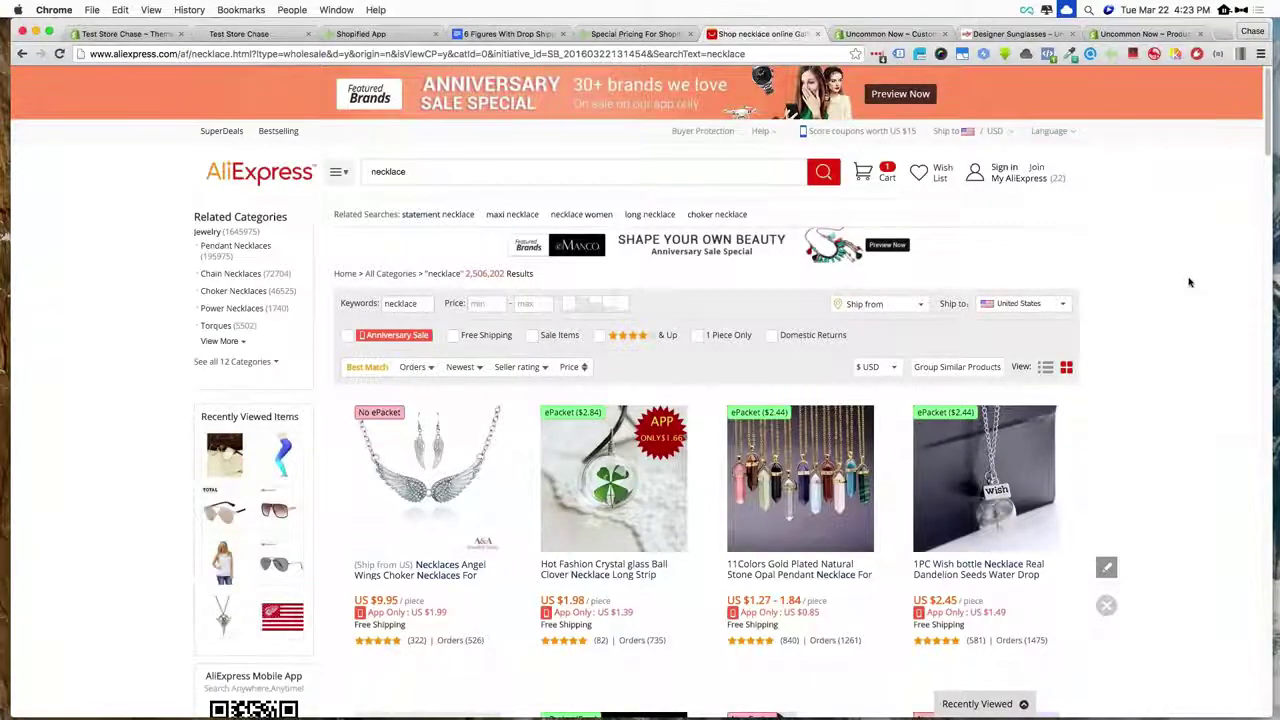
scroll(1189, 282, "down", 3)
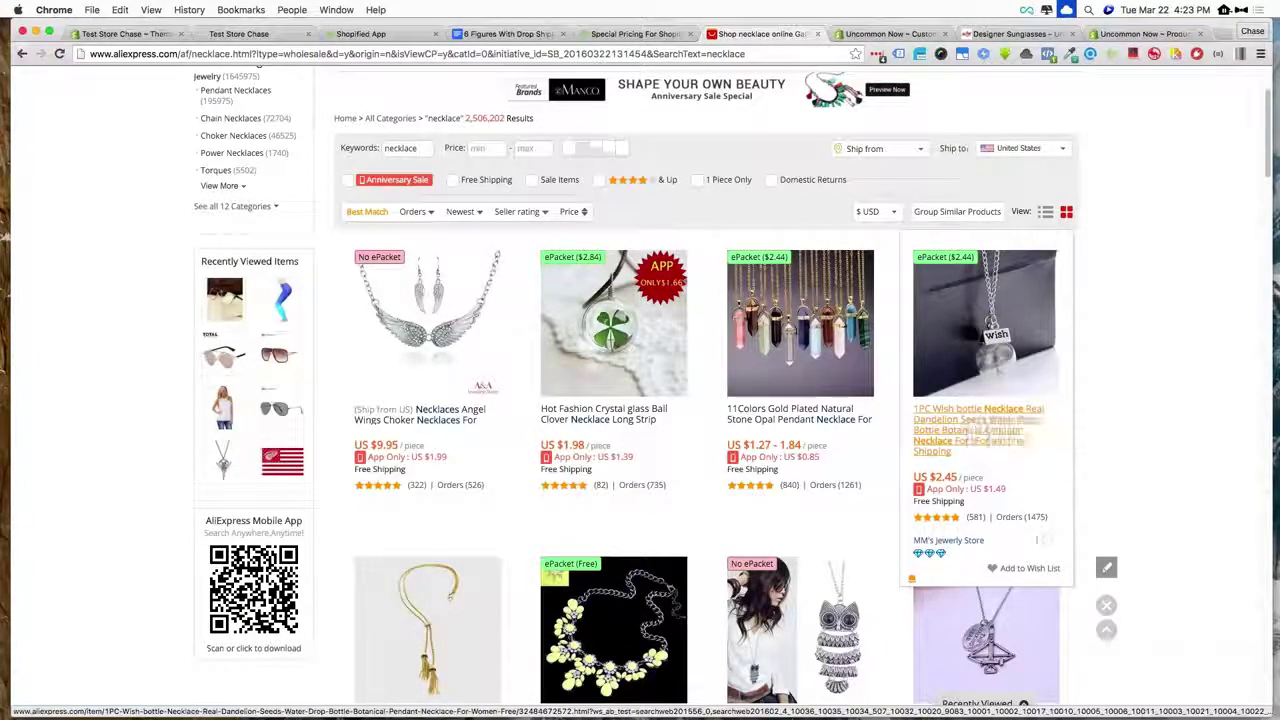
left_click(1000, 428, "super")
scroll(795, 358, "down", 1)
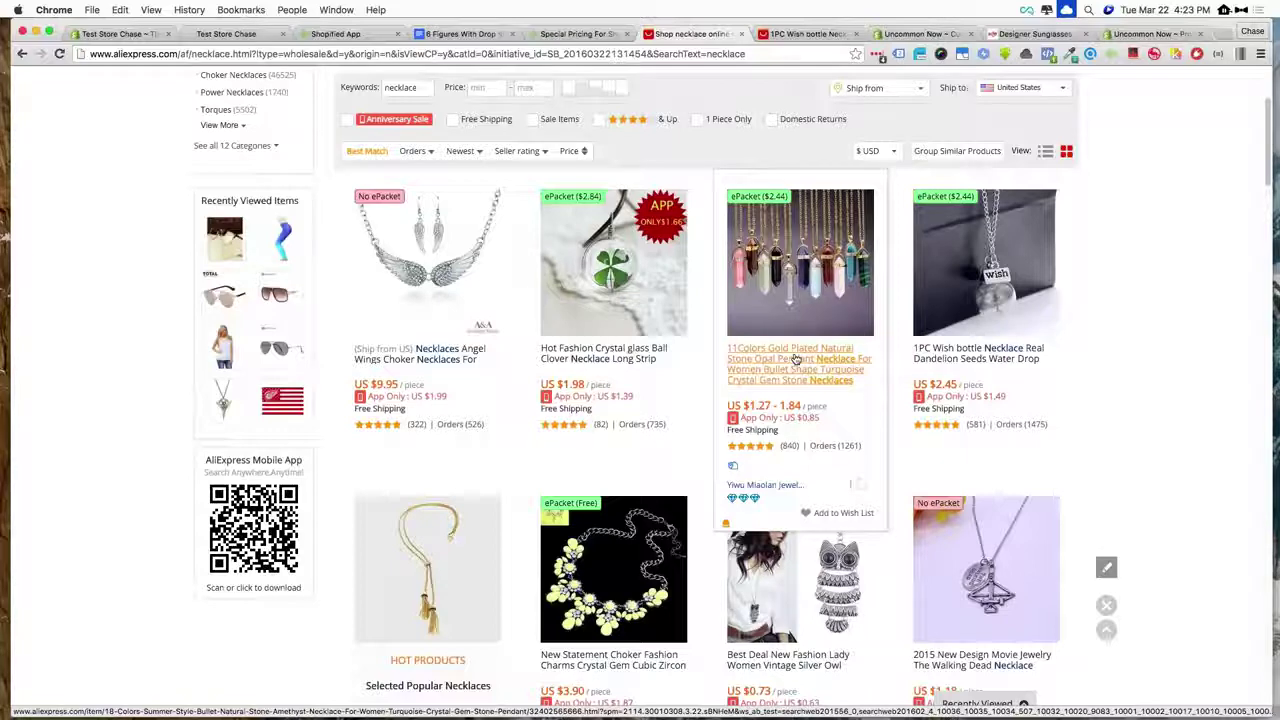
scroll(795, 358, "down", 1)
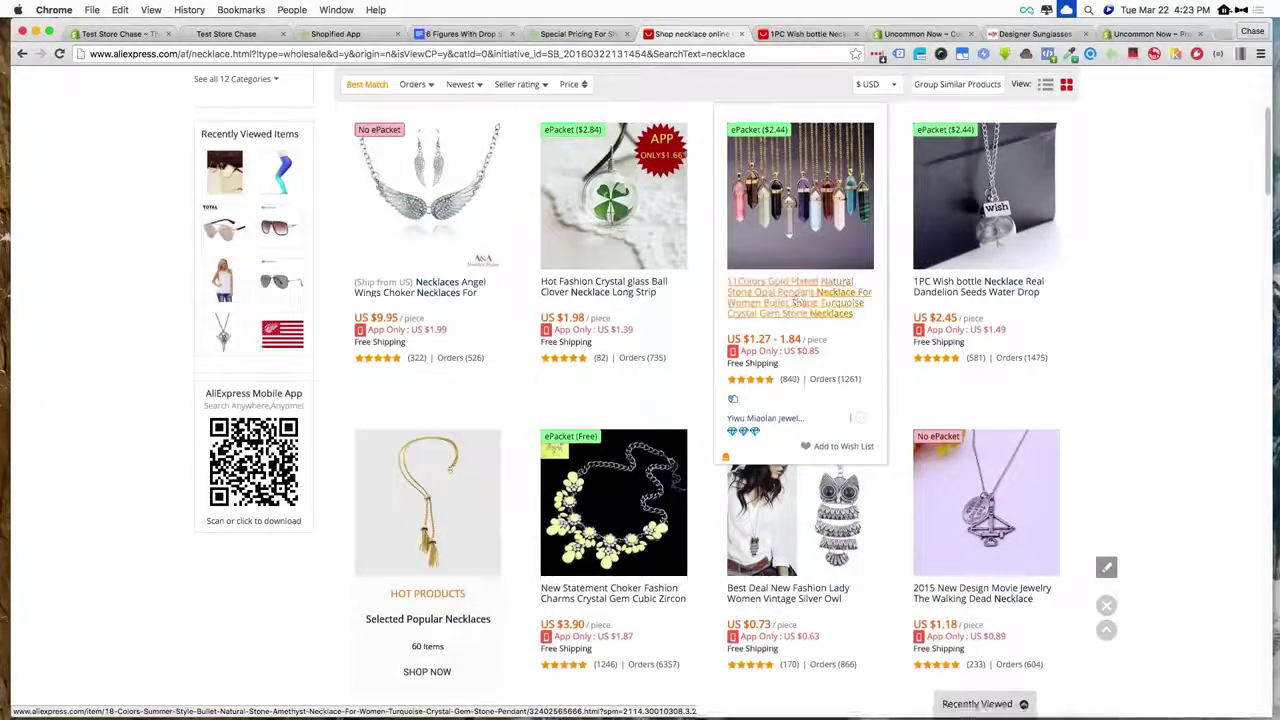
scroll(816, 503, "down", 1)
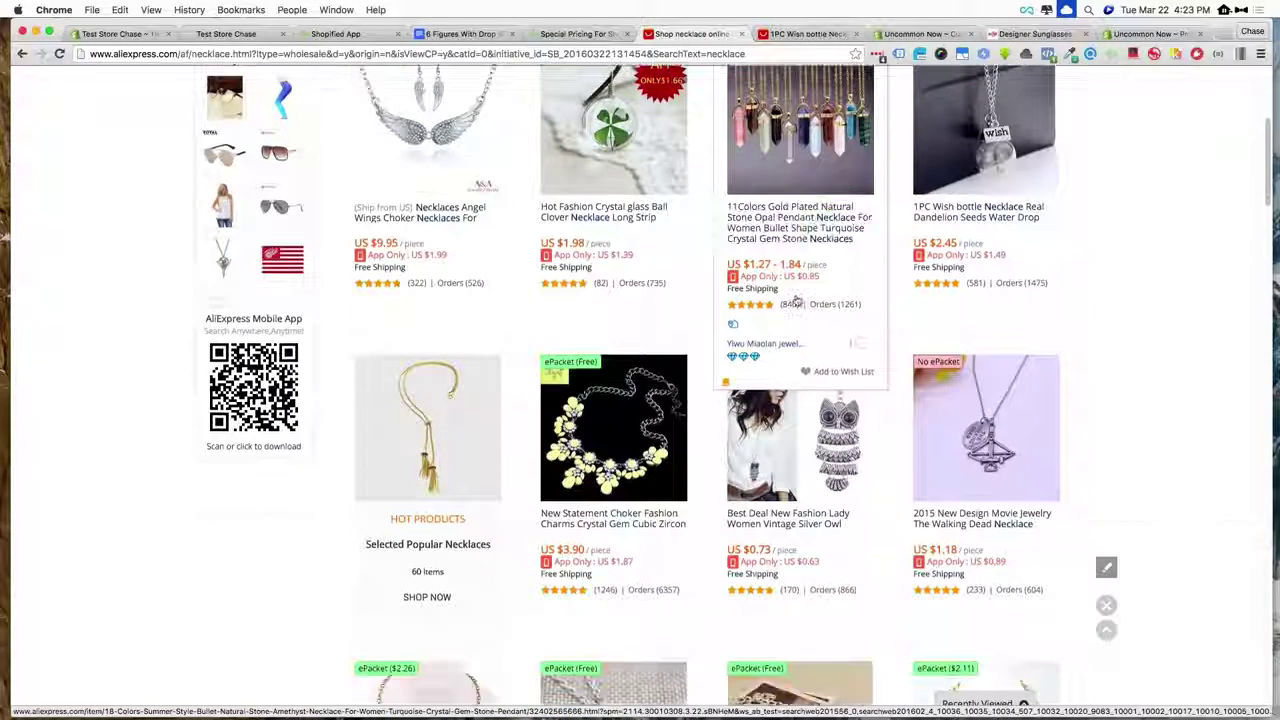
left_click(795, 518, "super")
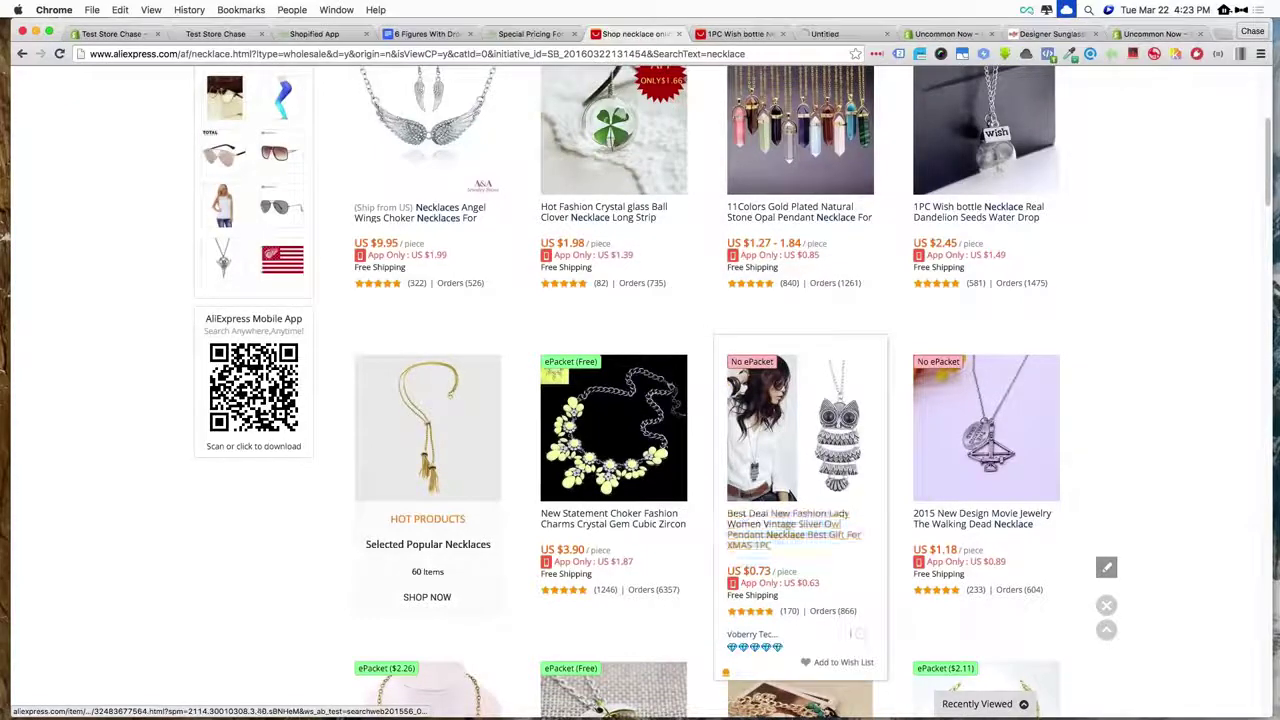
scroll(1137, 397, "down", 3)
scroll(1137, 397, "down", 1)
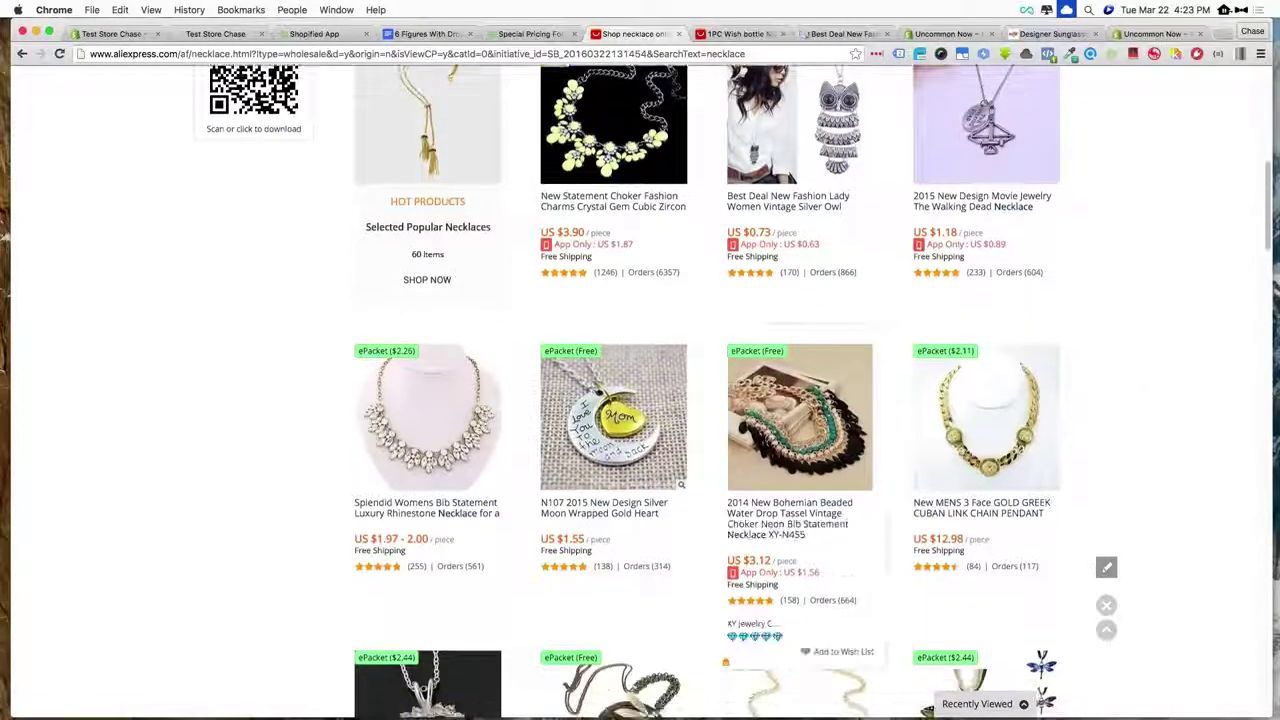
left_click(815, 511, "super")
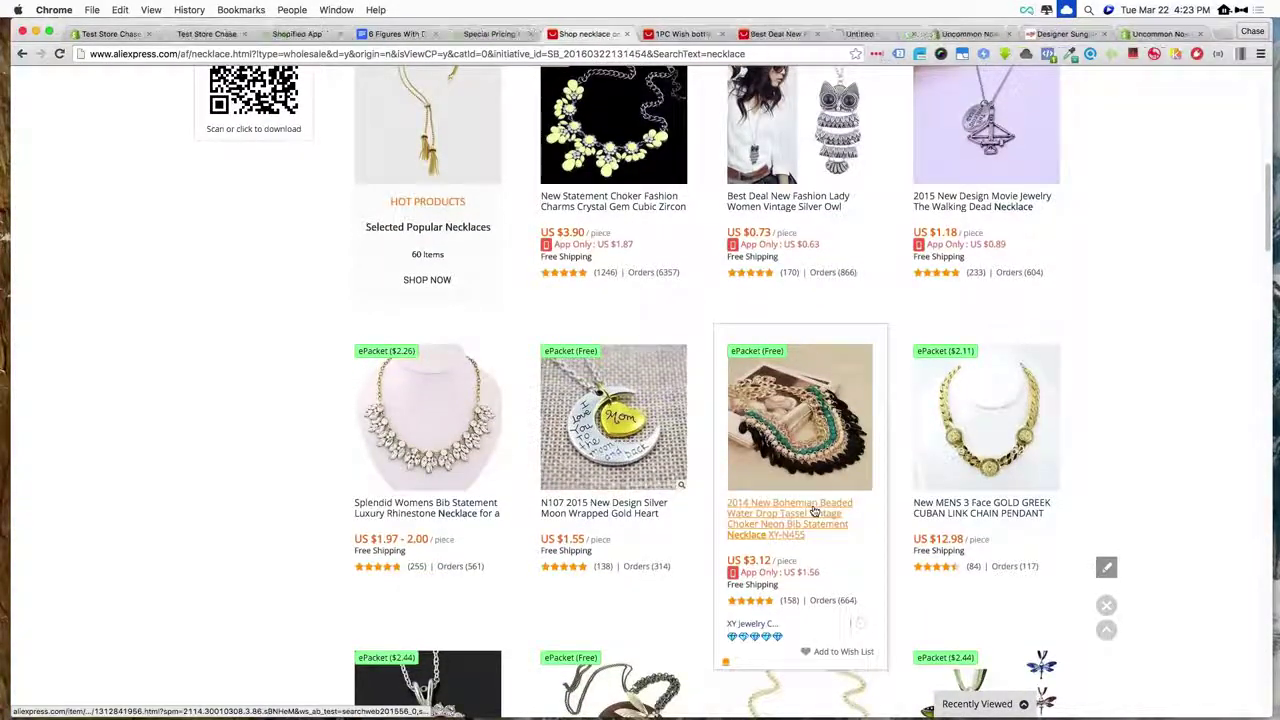
left_click(608, 512, "super")
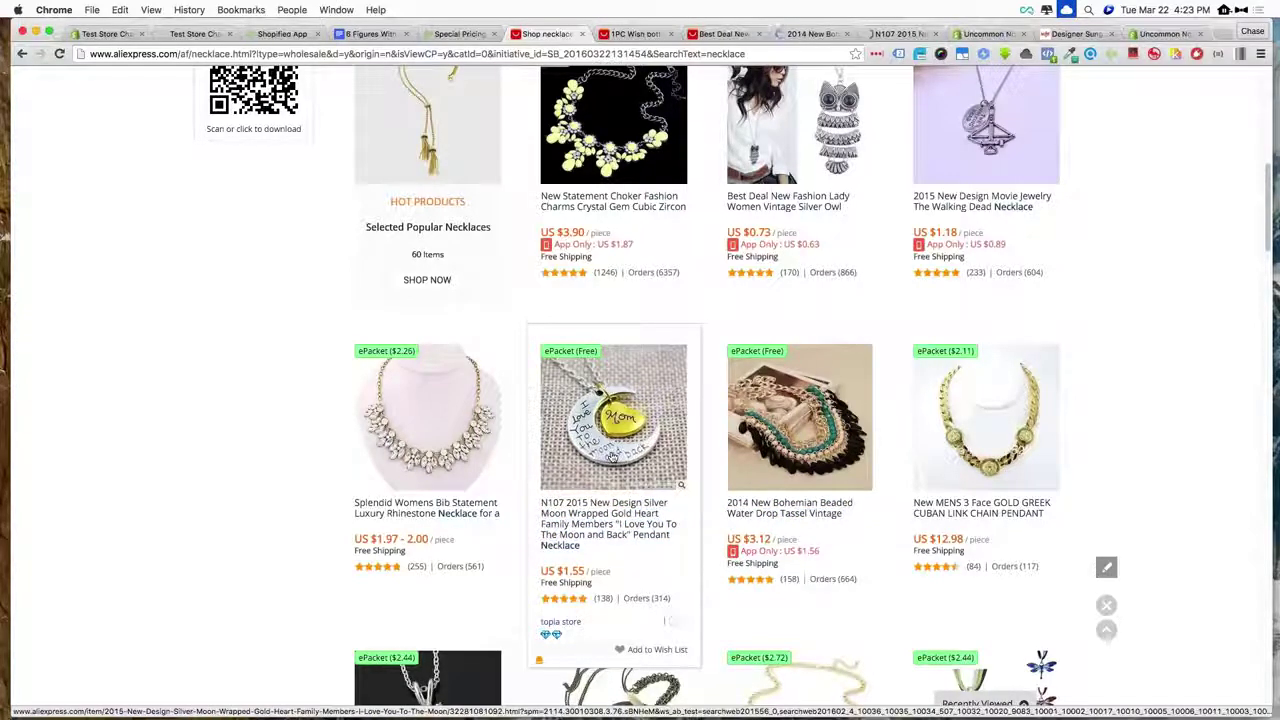
scroll(614, 457, "down", 4)
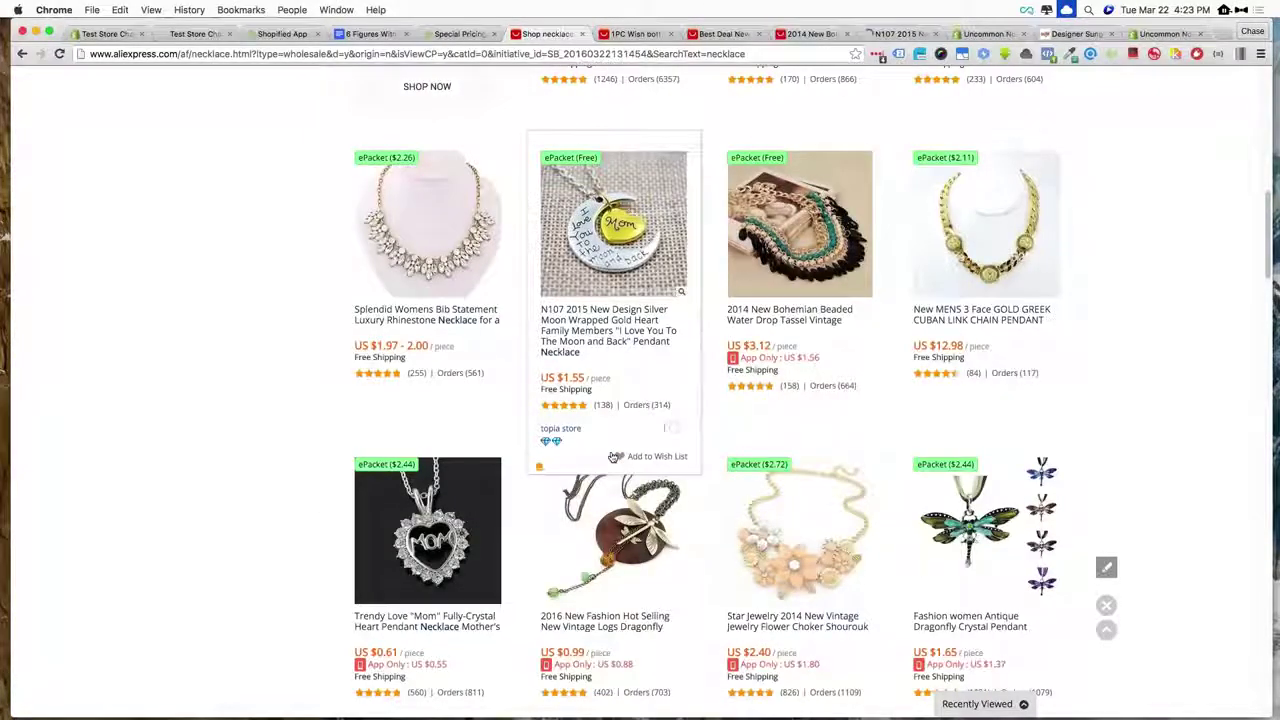
scroll(614, 457, "down", 4)
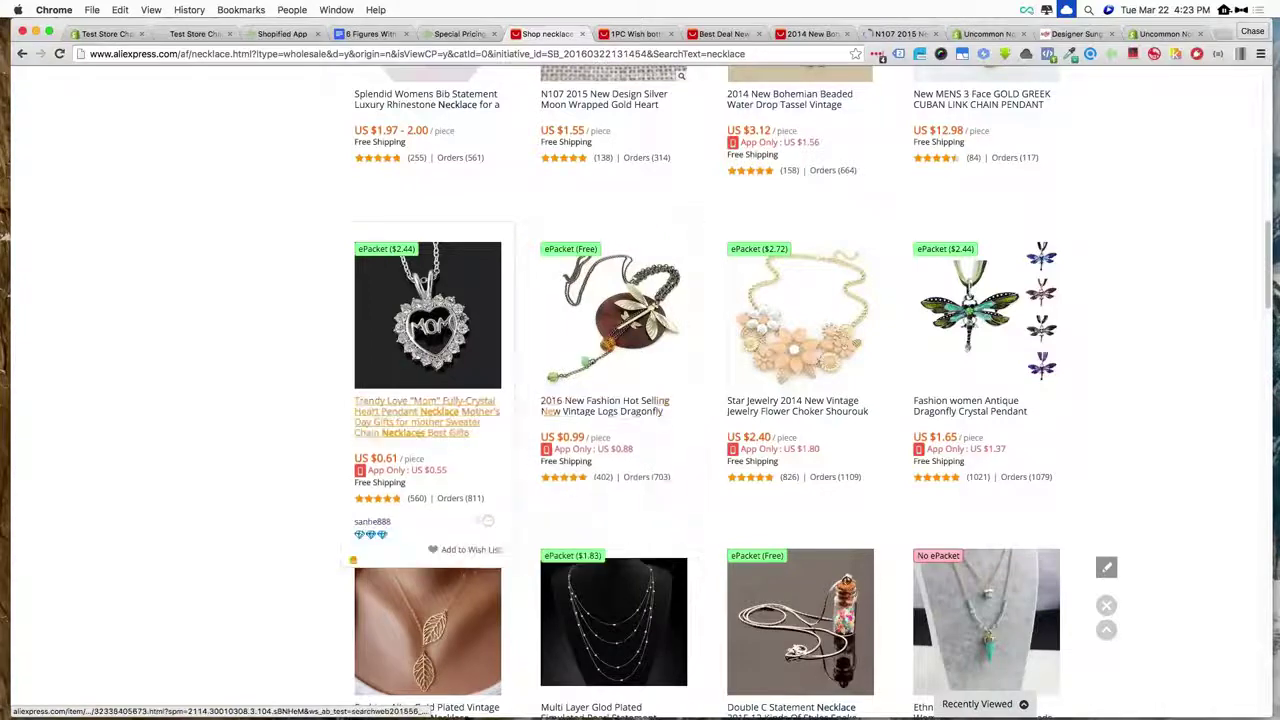
left_click(460, 406, "super")
scroll(797, 430, "up", 15)
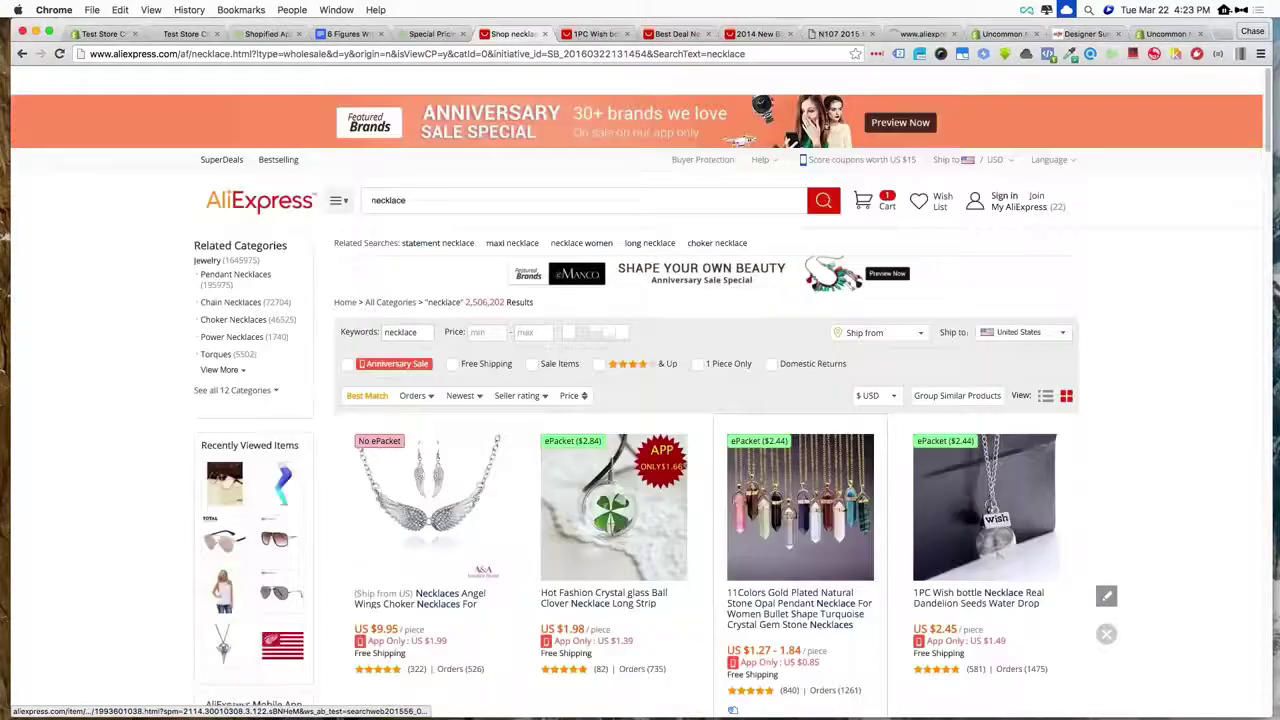
- Save the Wish bottle necklace for later with South Bound as export store
left_click(596, 35)
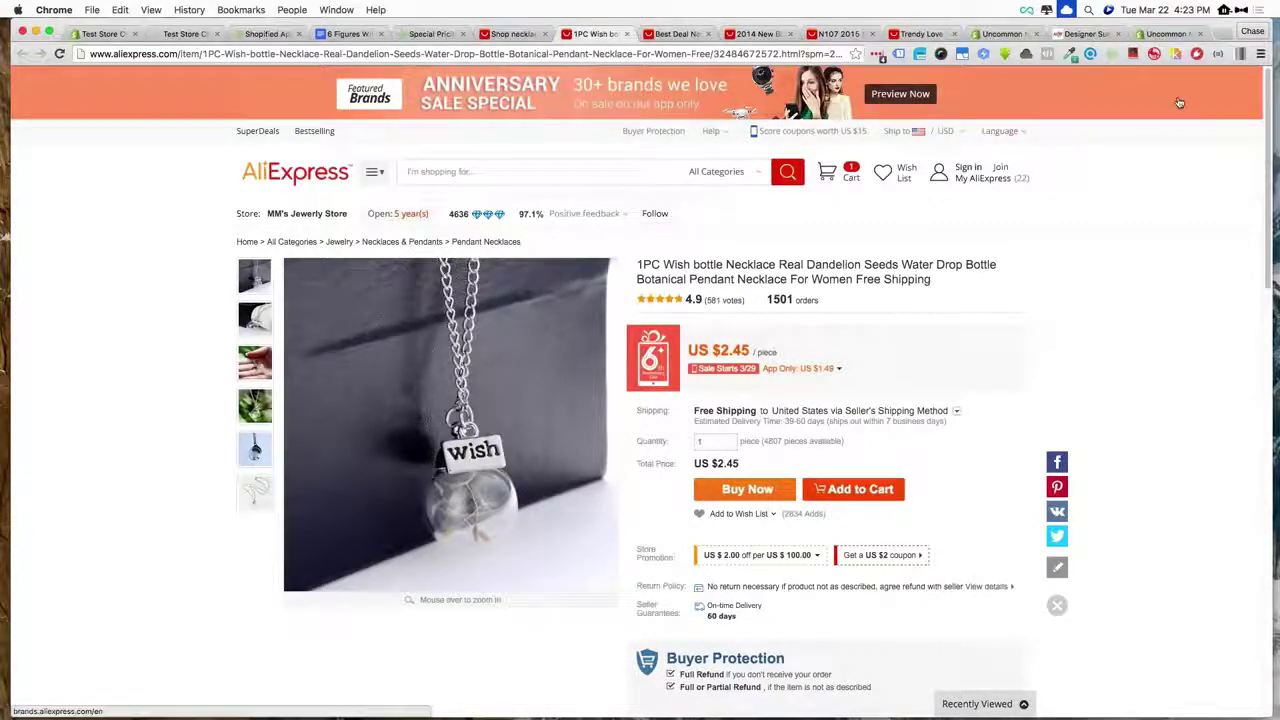
left_click(1111, 54)
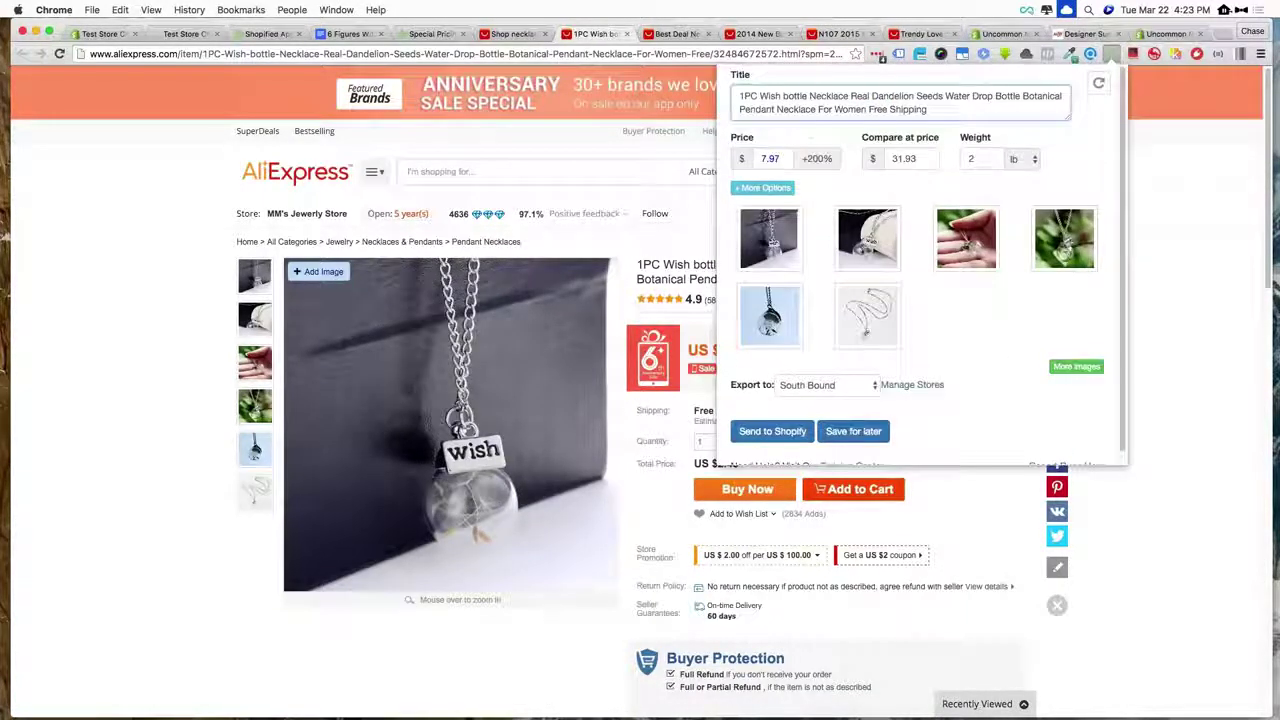
left_click(862, 388)
left_click(919, 406)
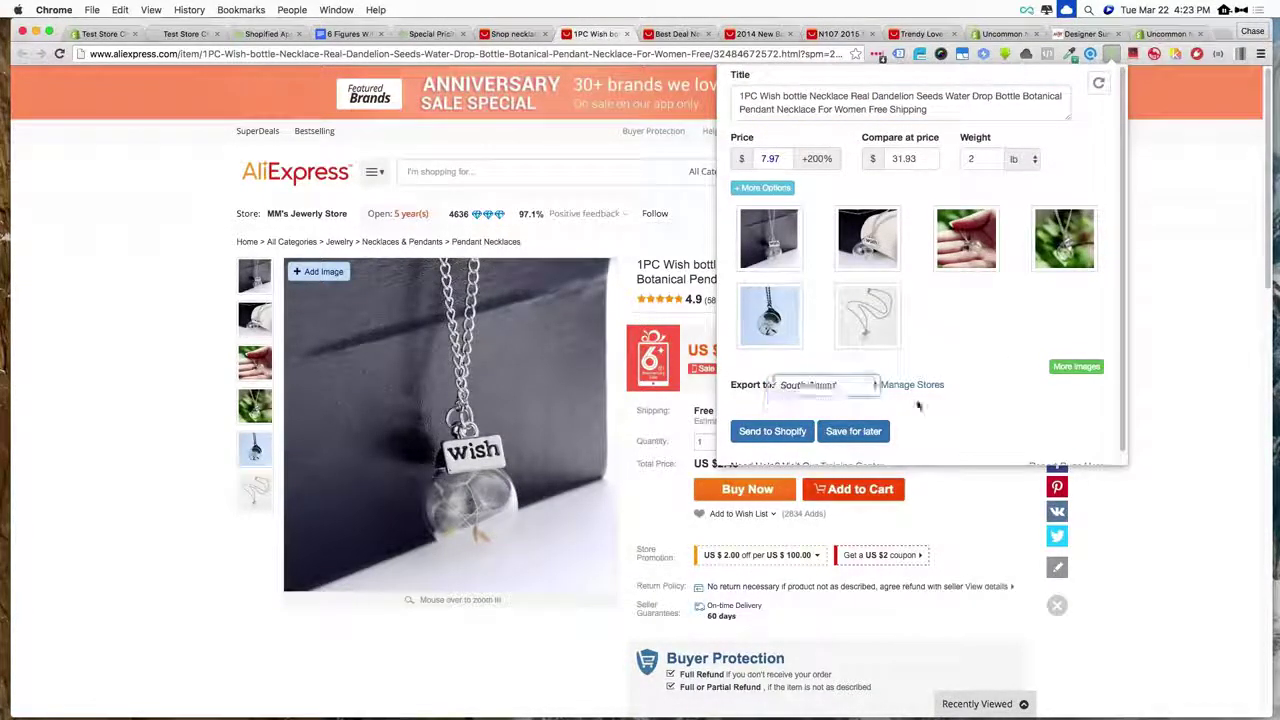
left_click(868, 433)
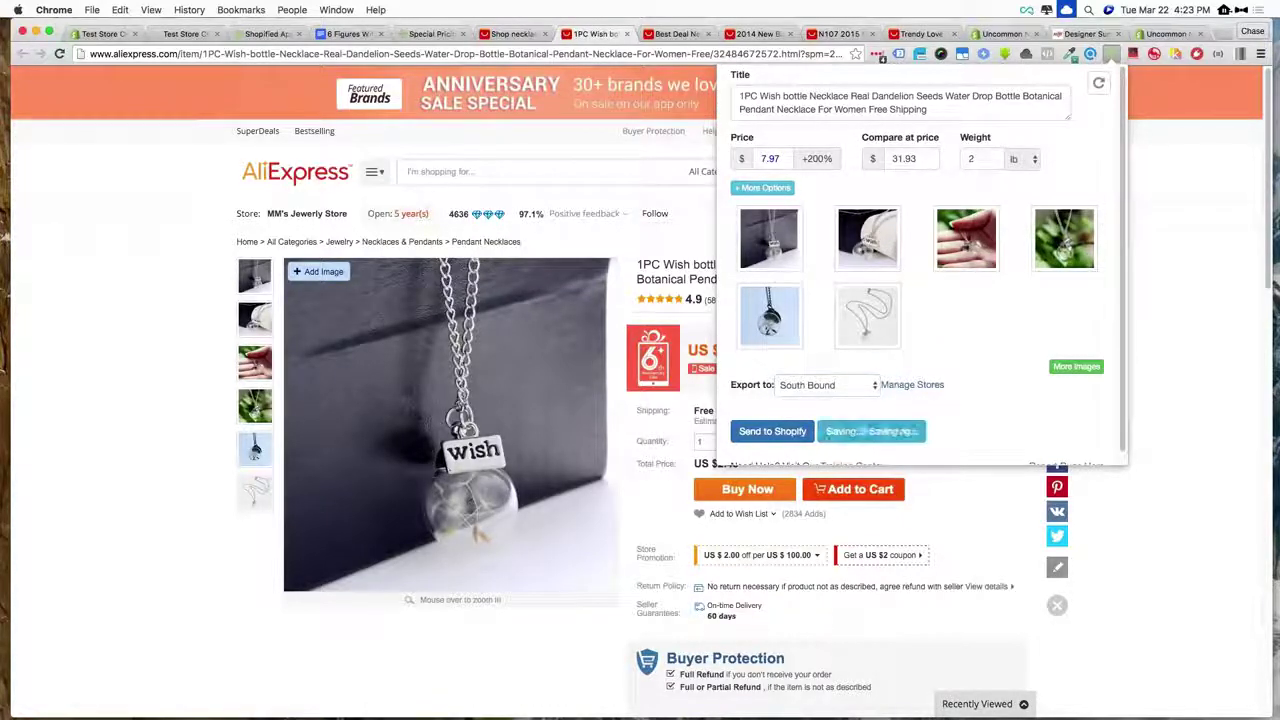
- Save the silver owl and Bohemian necklaces for later with Uncommon Now as export store
left_click(678, 33)
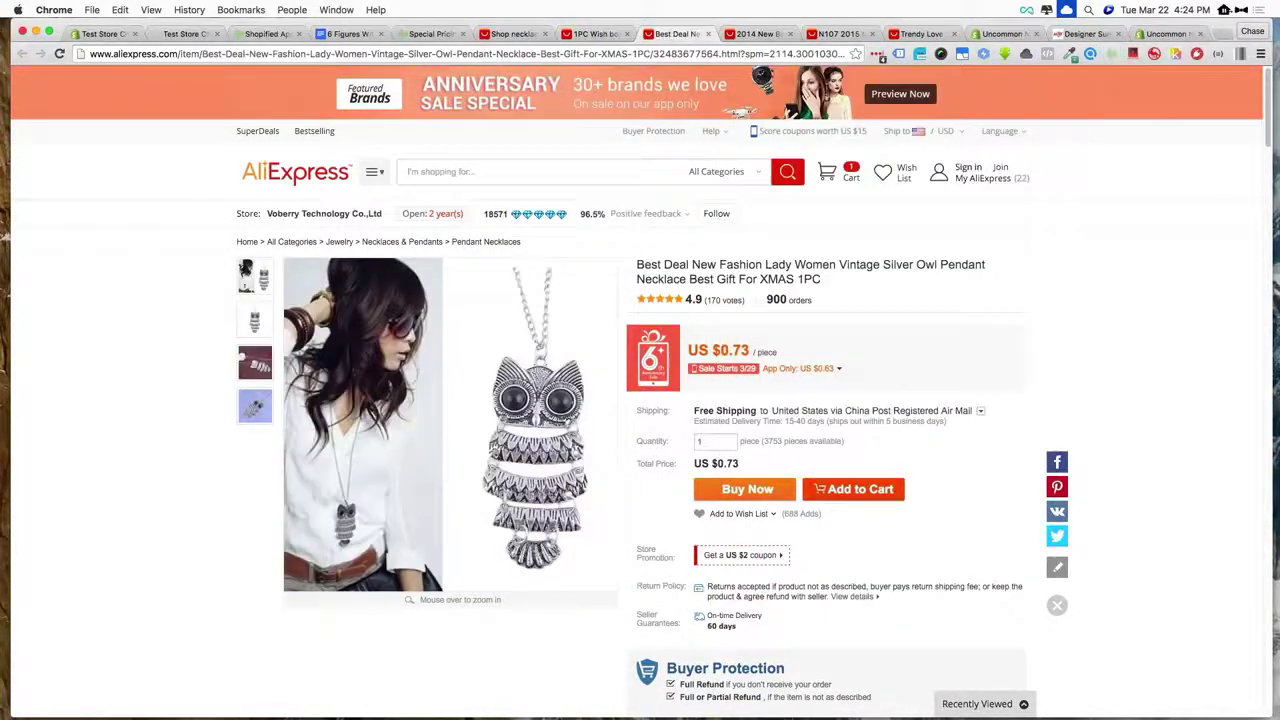
left_click(1046, 54)
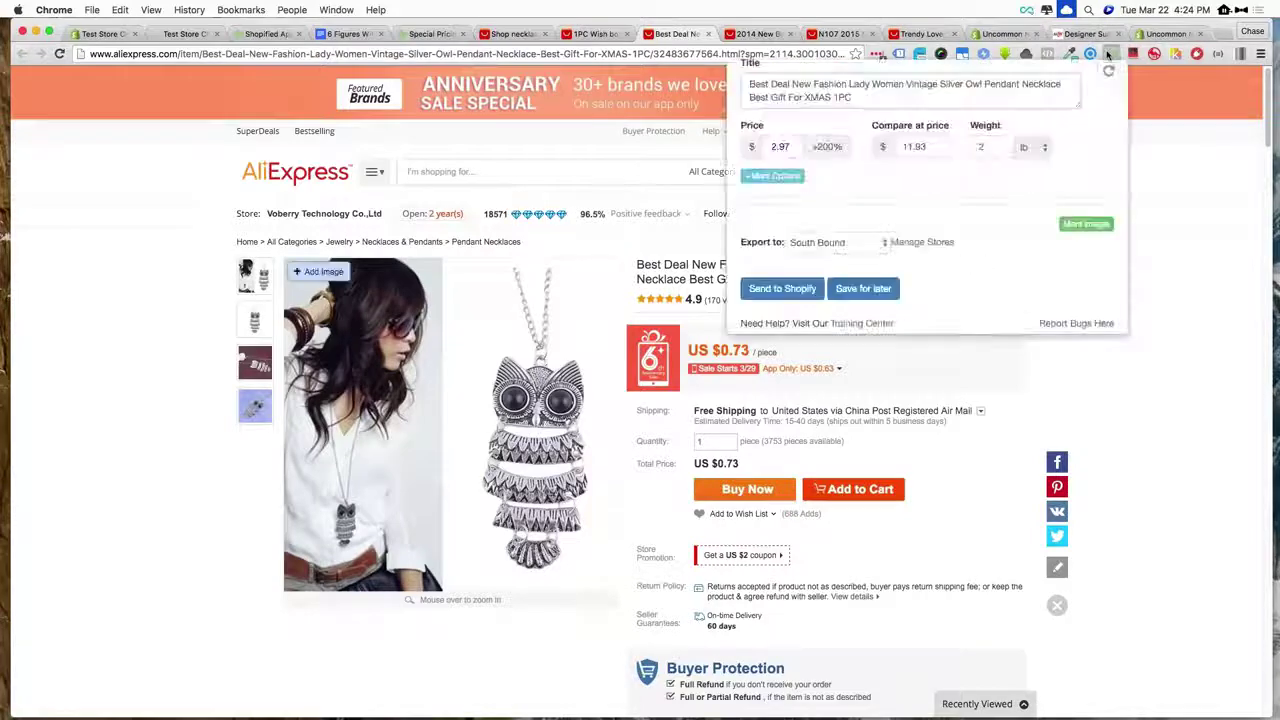
left_click(862, 264)
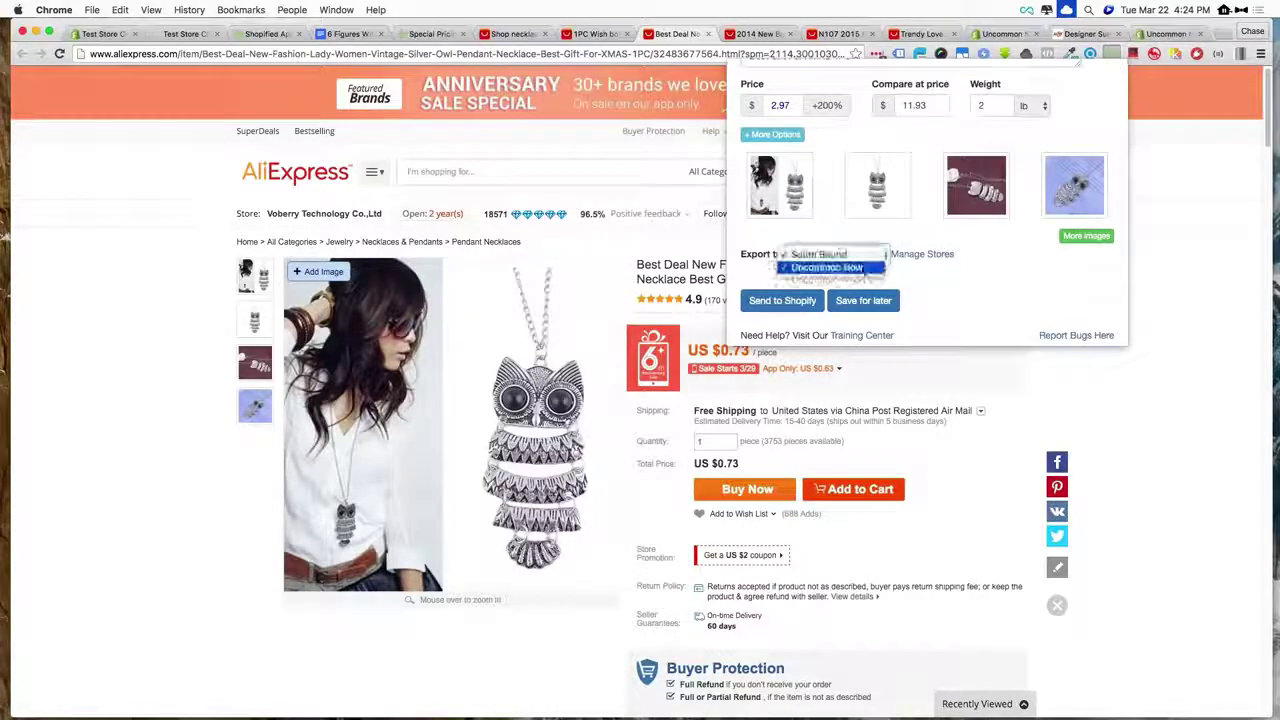
left_click(840, 268)
left_click(864, 300)
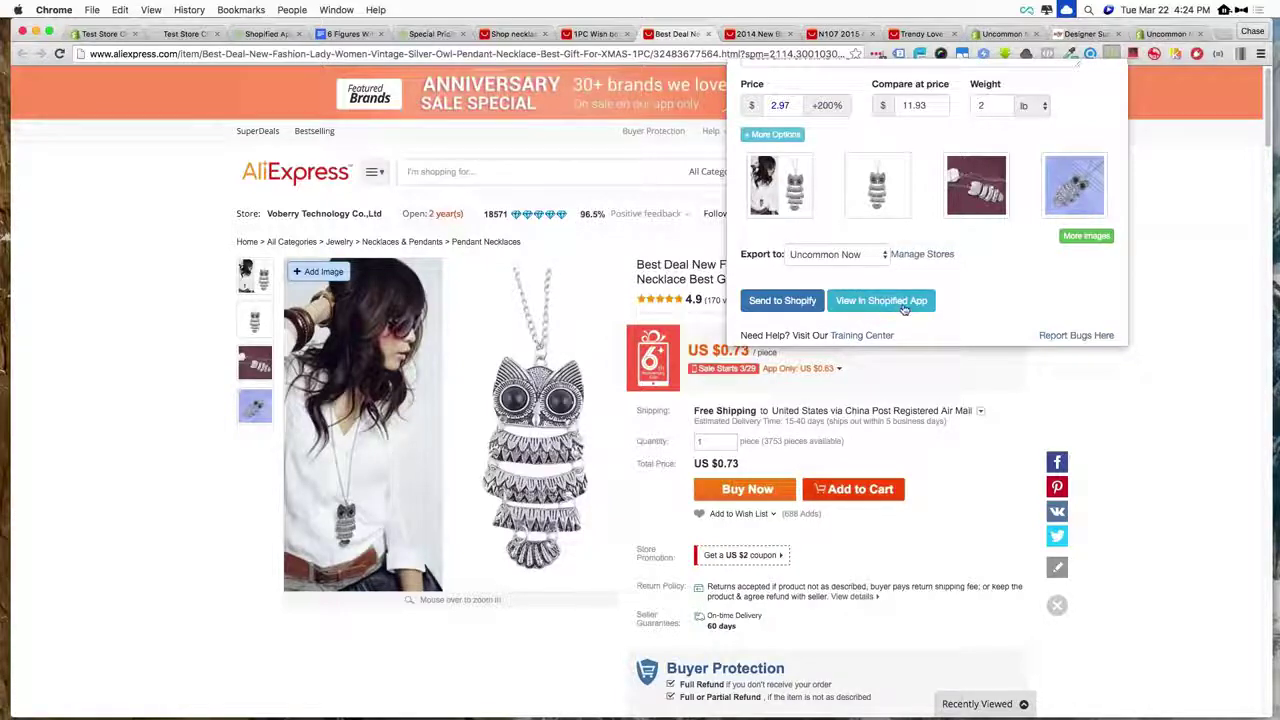
key("ctrl+Tab")
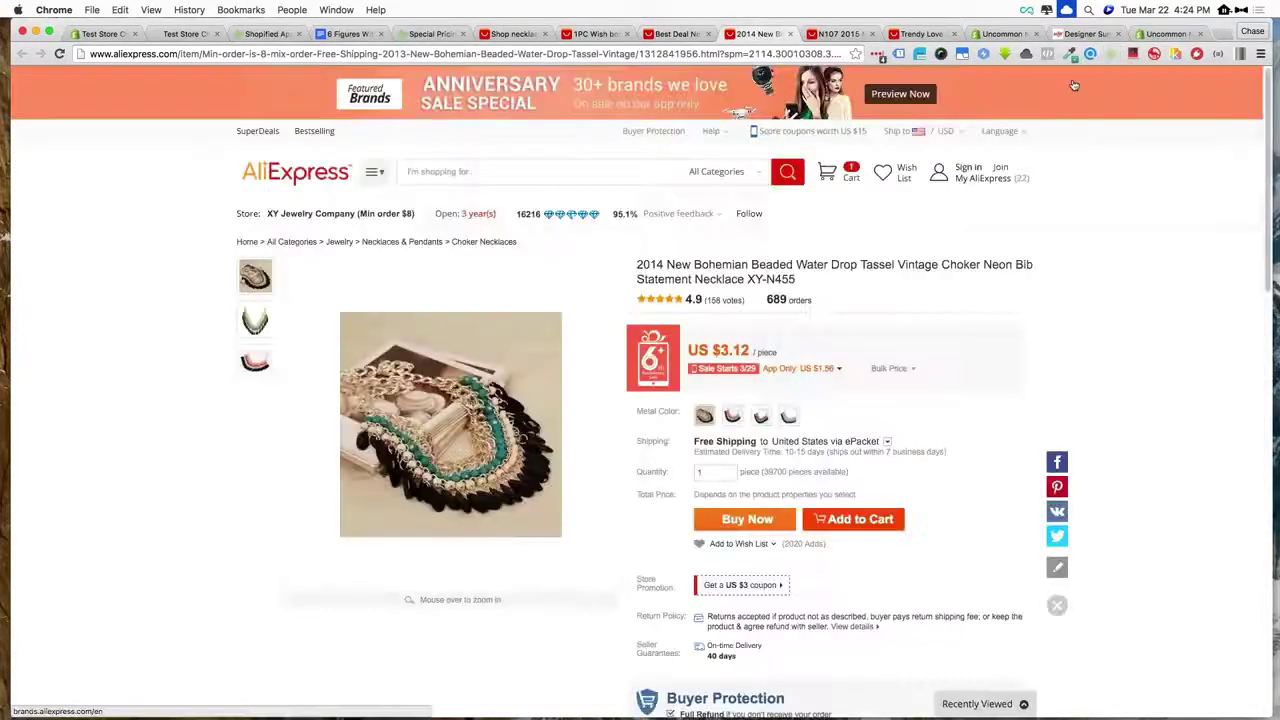
left_click(1112, 54)
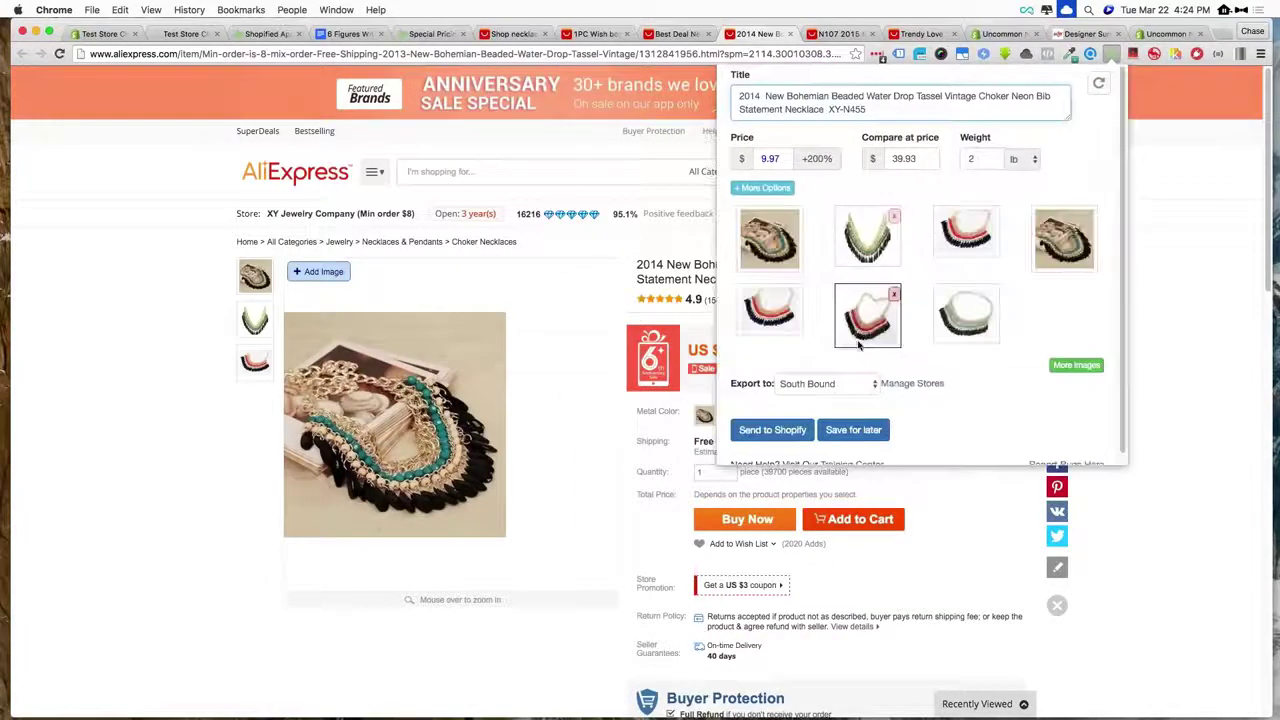
left_click(810, 383)
left_click(810, 388)
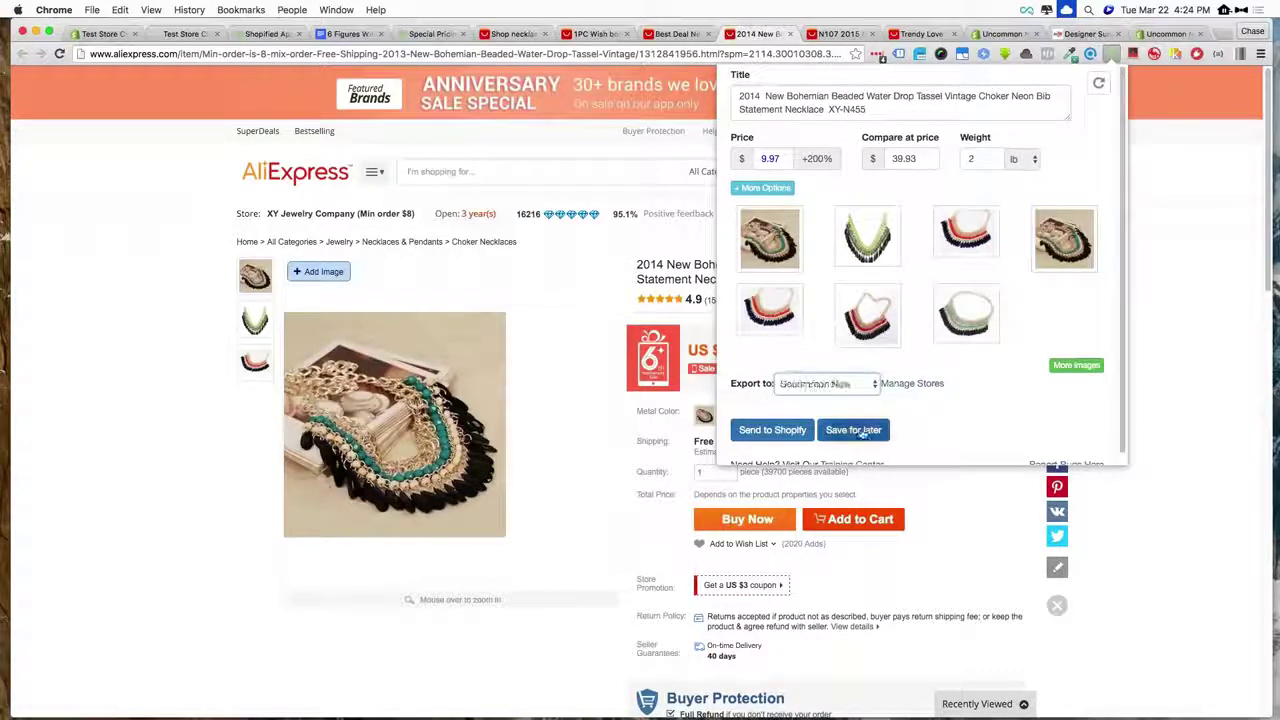
left_click(853, 430)
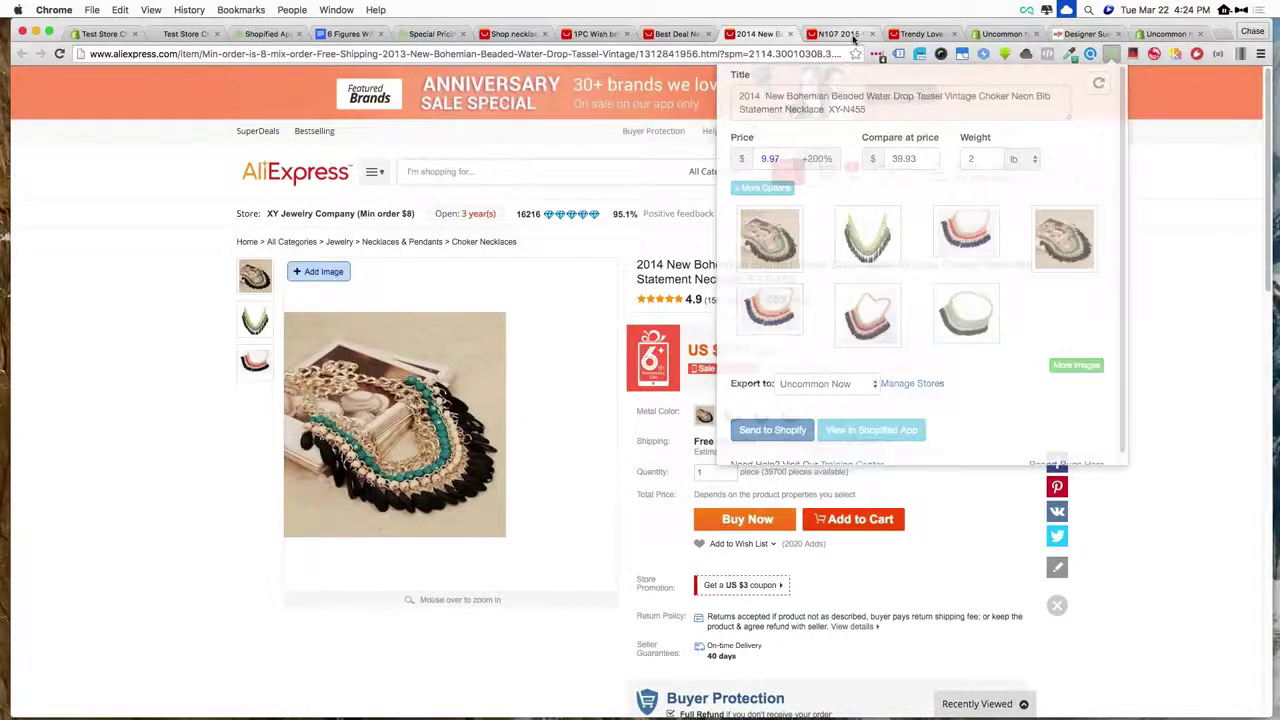
- Save the moon pendant, then open the Trendy Love heart necklace in Shopified App
left_click(853, 38)
left_click(1112, 55)
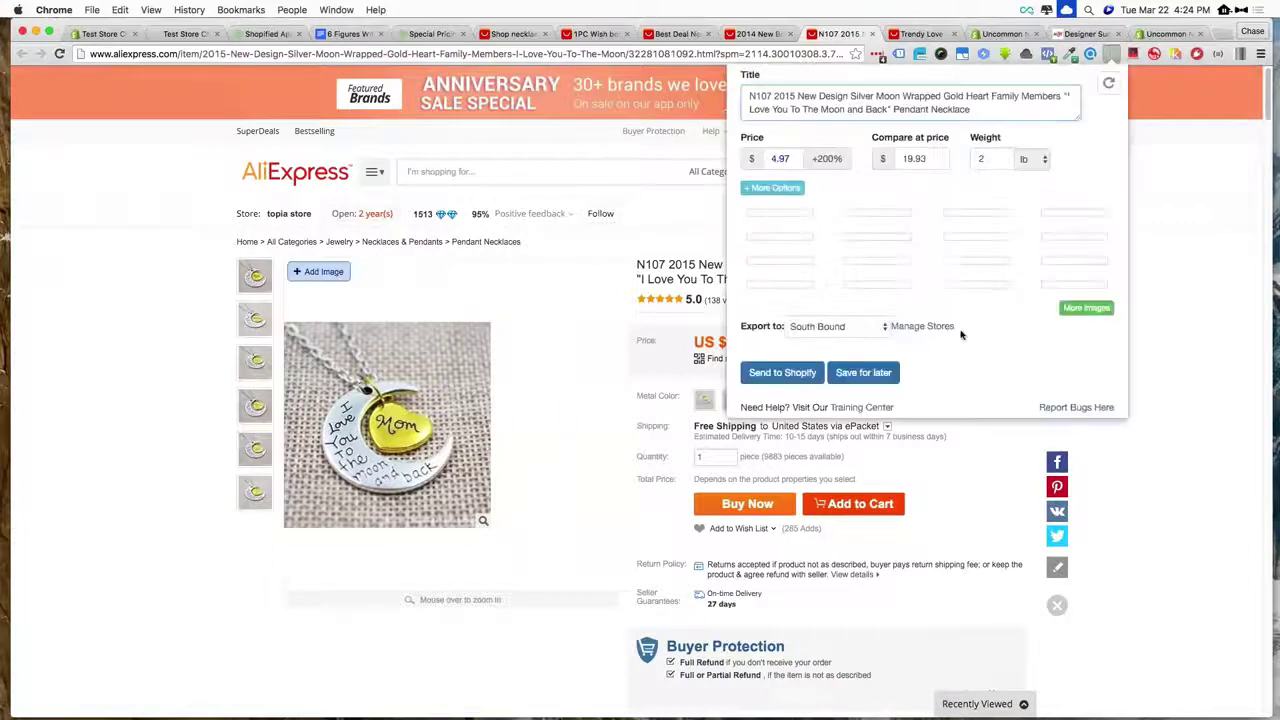
left_click(853, 420)
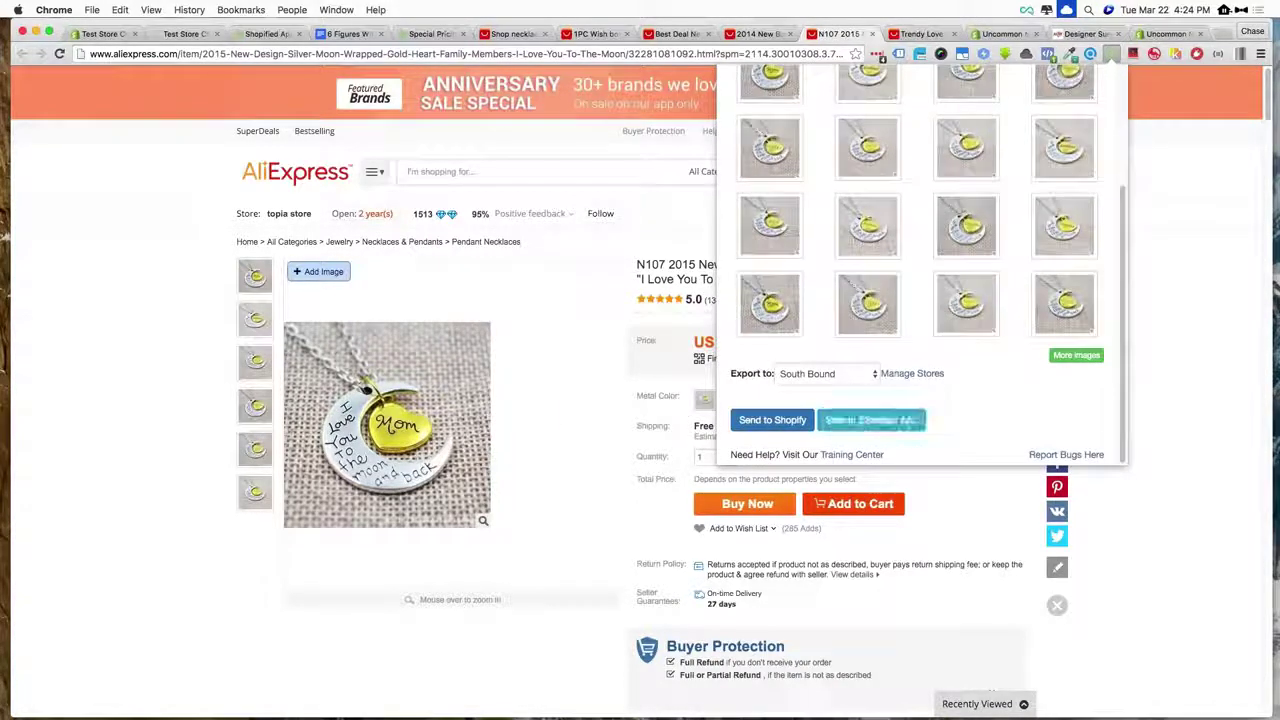
left_click(920, 34)
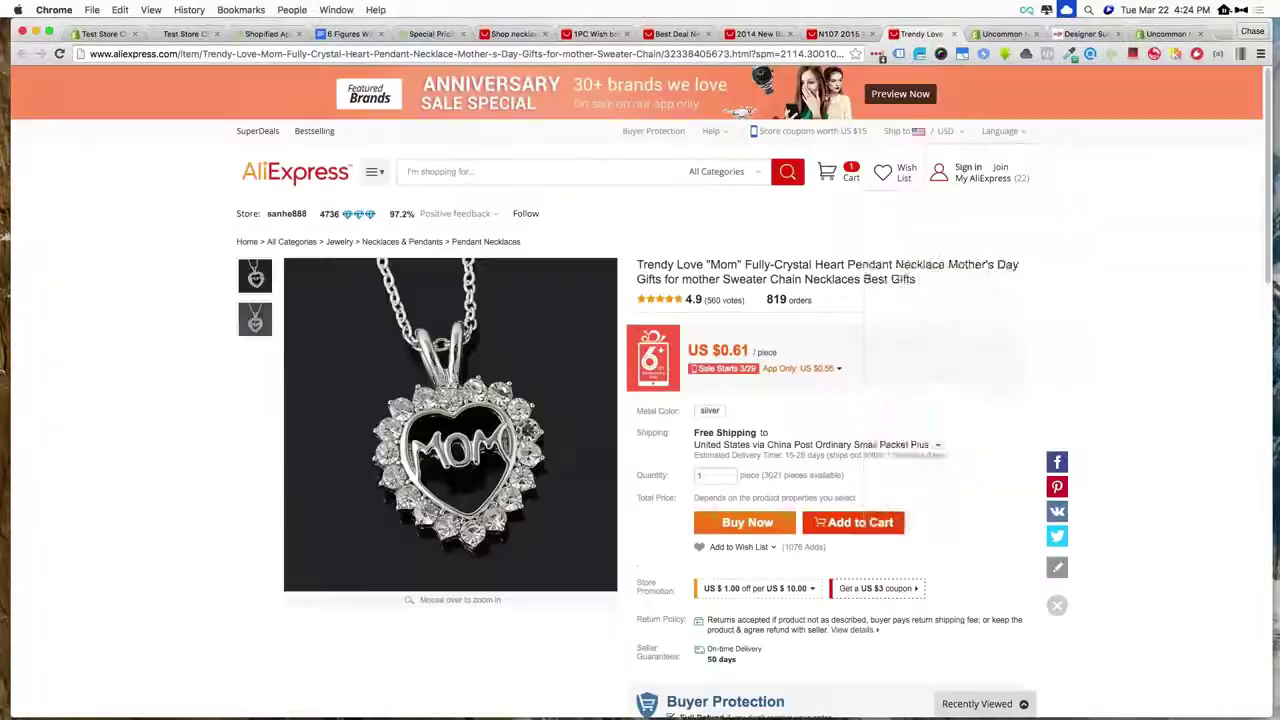
left_click(1112, 55)
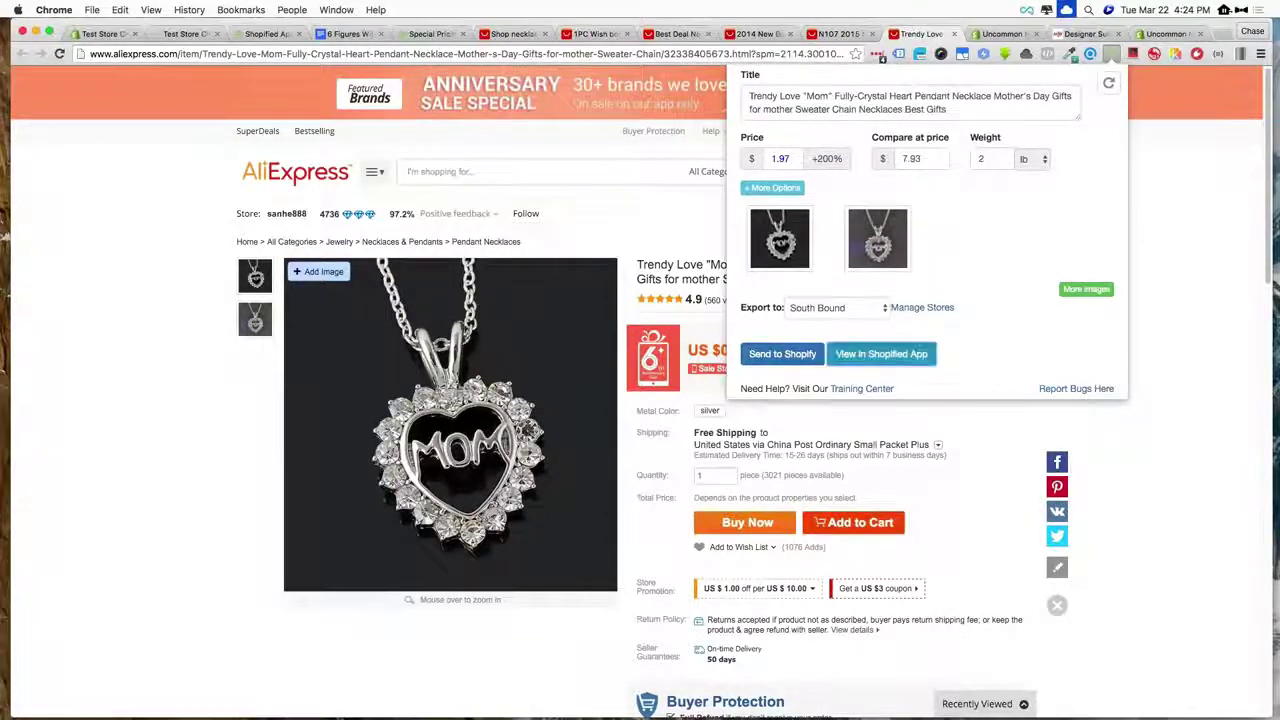
left_click(867, 357)
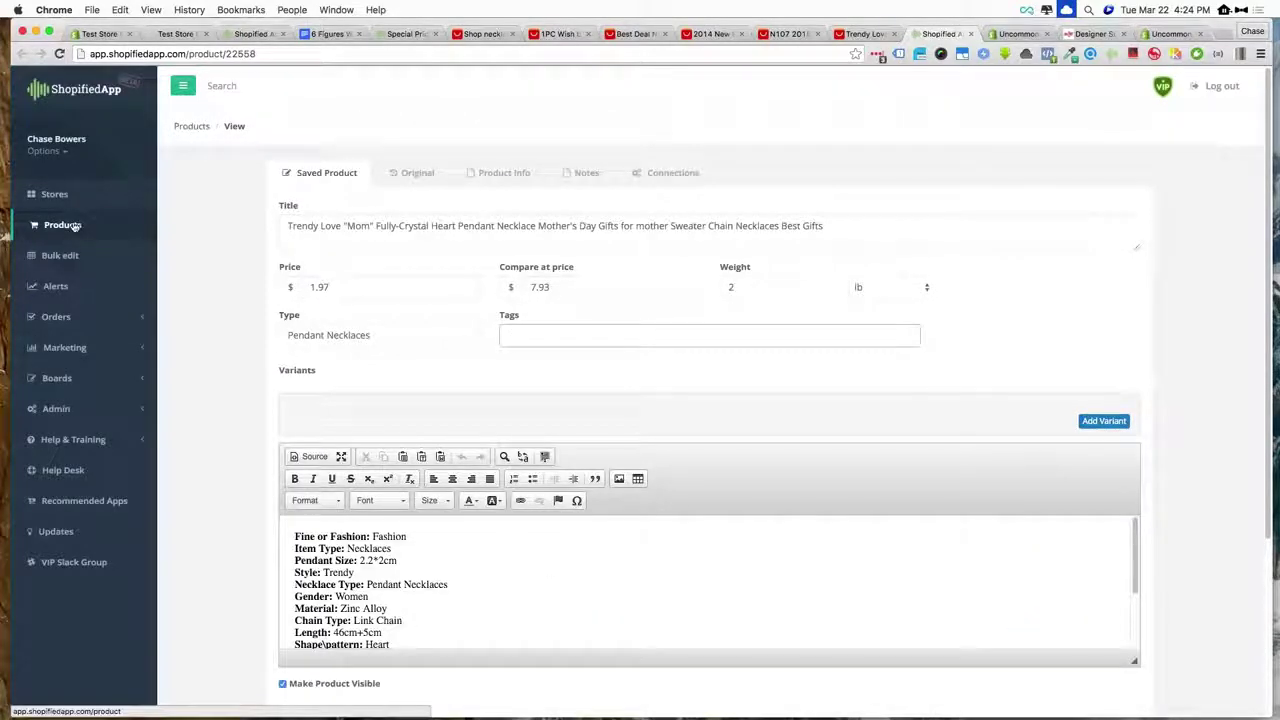
- Select the heart and moon necklaces among saved products and open the bulk Edit form
left_click(74, 227)
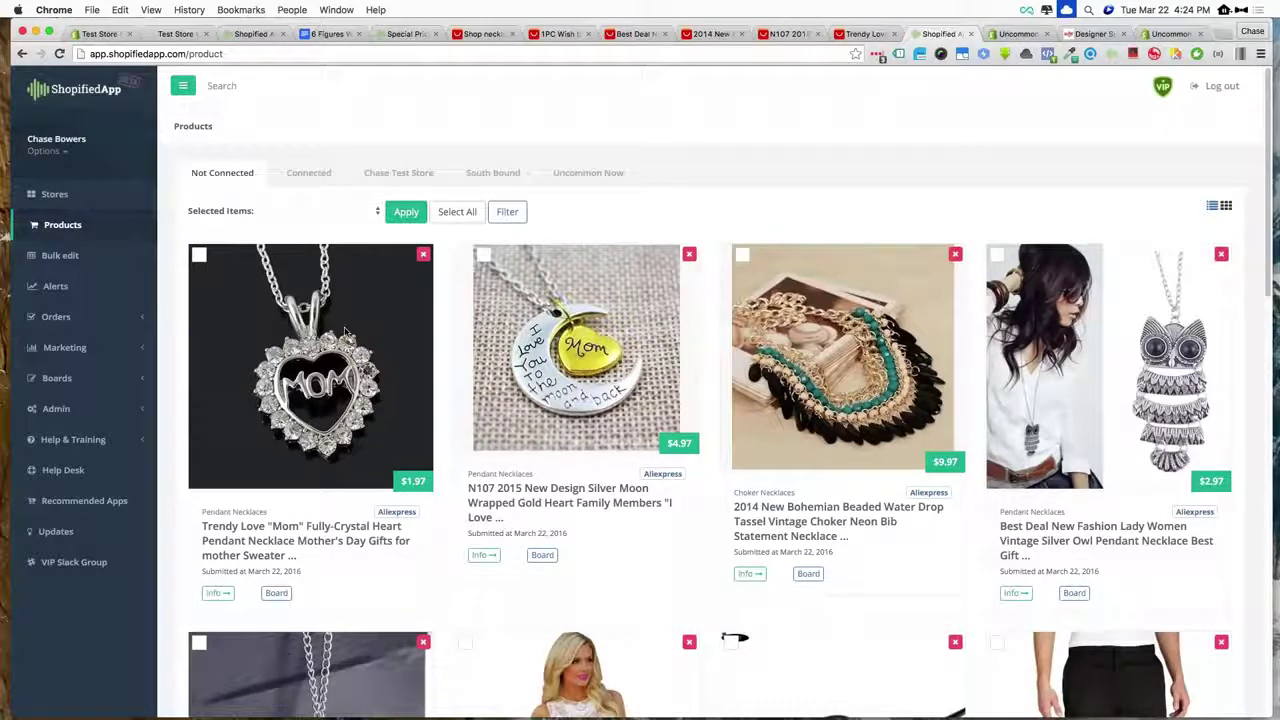
scroll(345, 330, "down", 1)
scroll(344, 330, "down", 5)
scroll(344, 330, "up", 5)
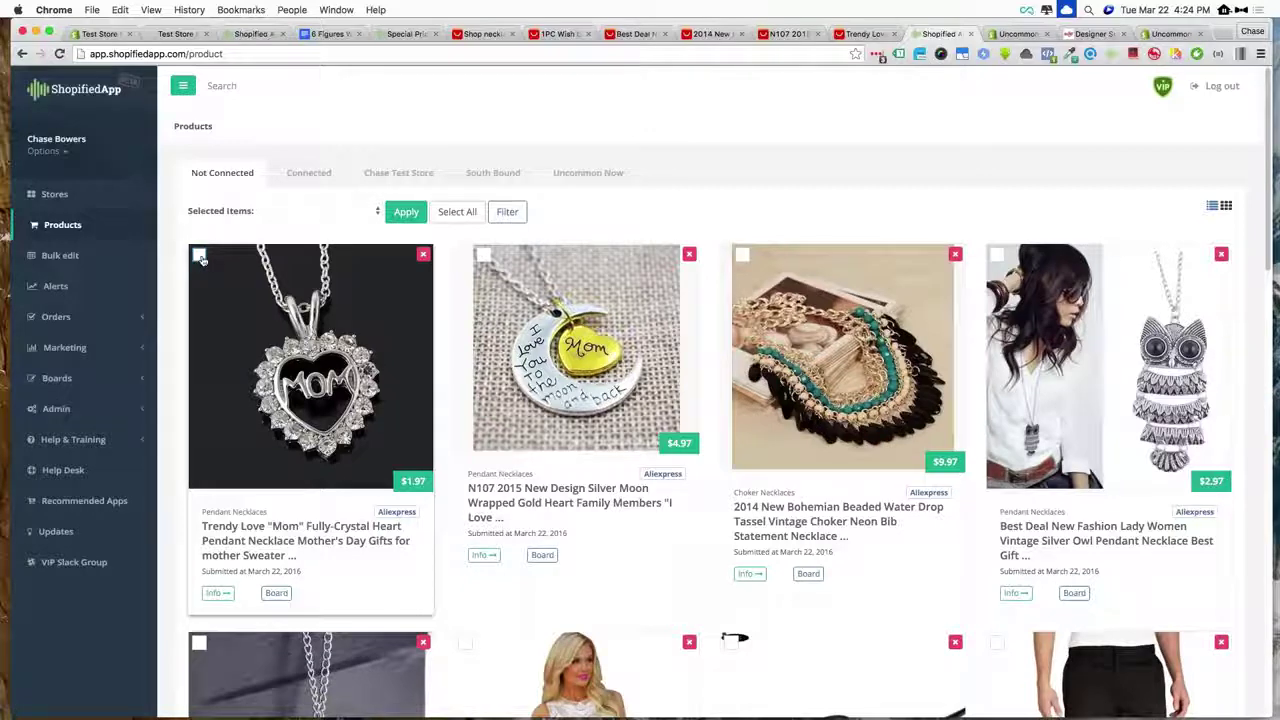
left_click(483, 255)
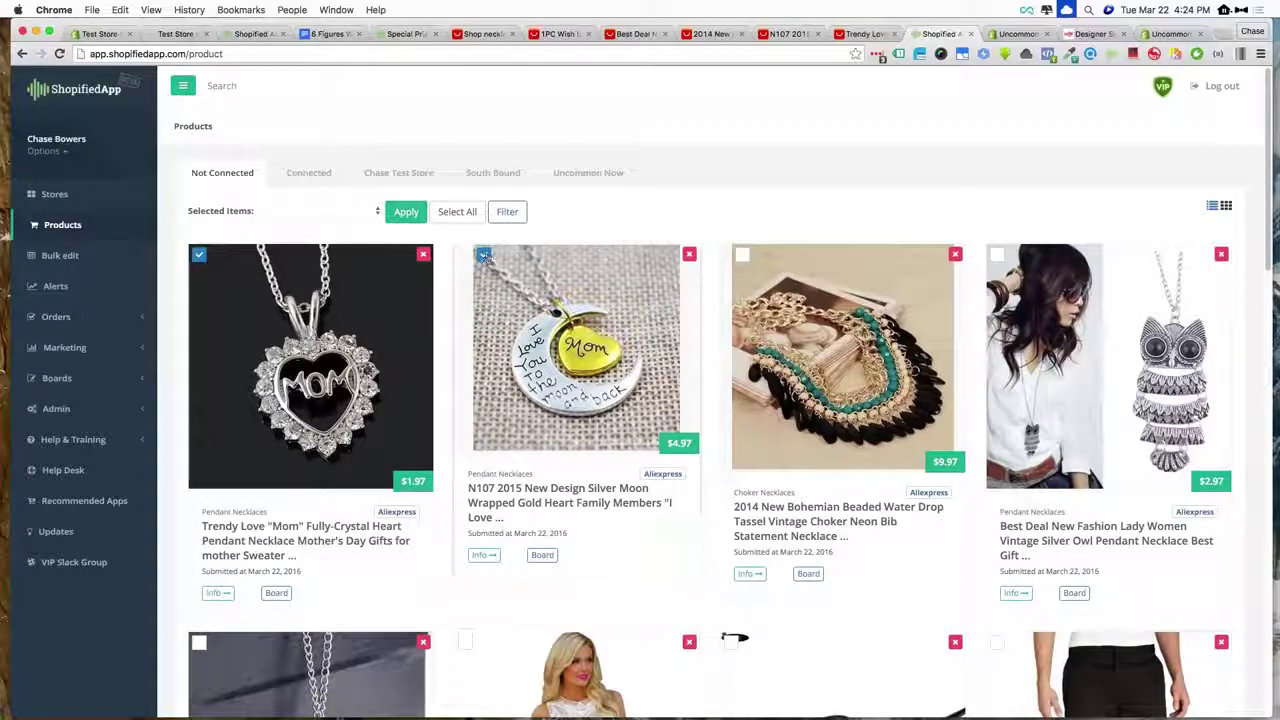
left_click(378, 212)
left_click(285, 221)
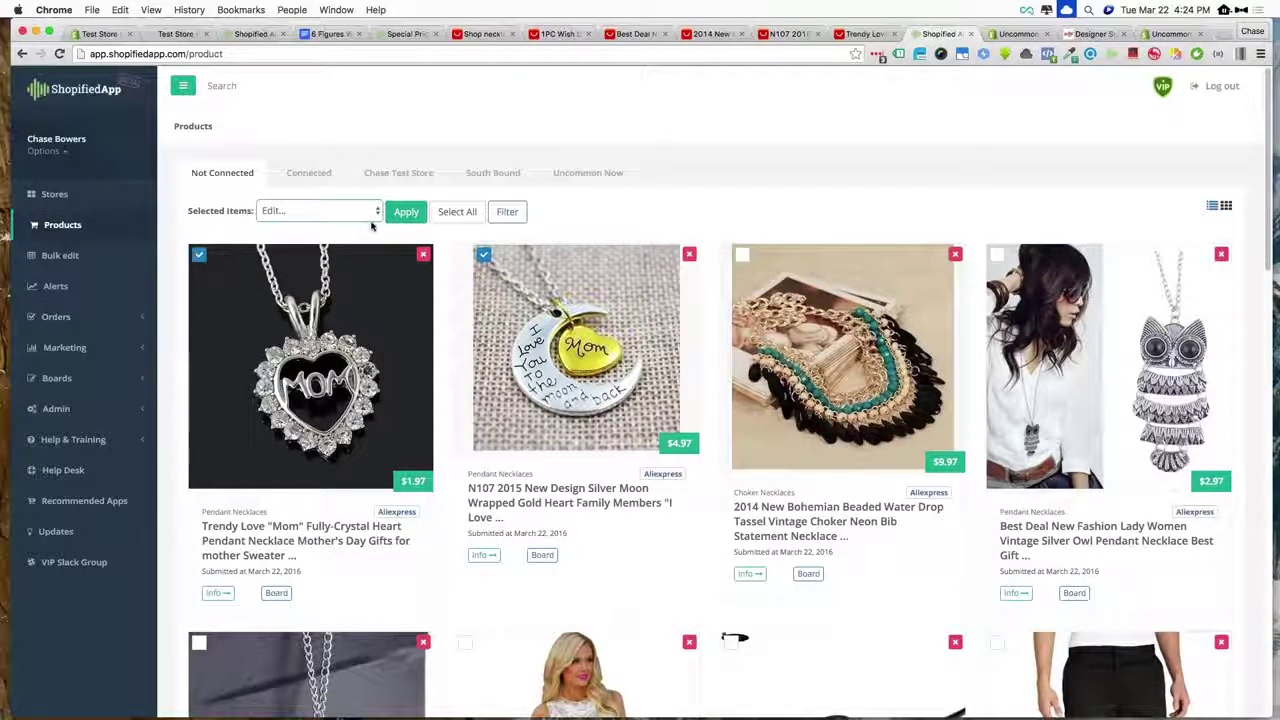
left_click(406, 211)
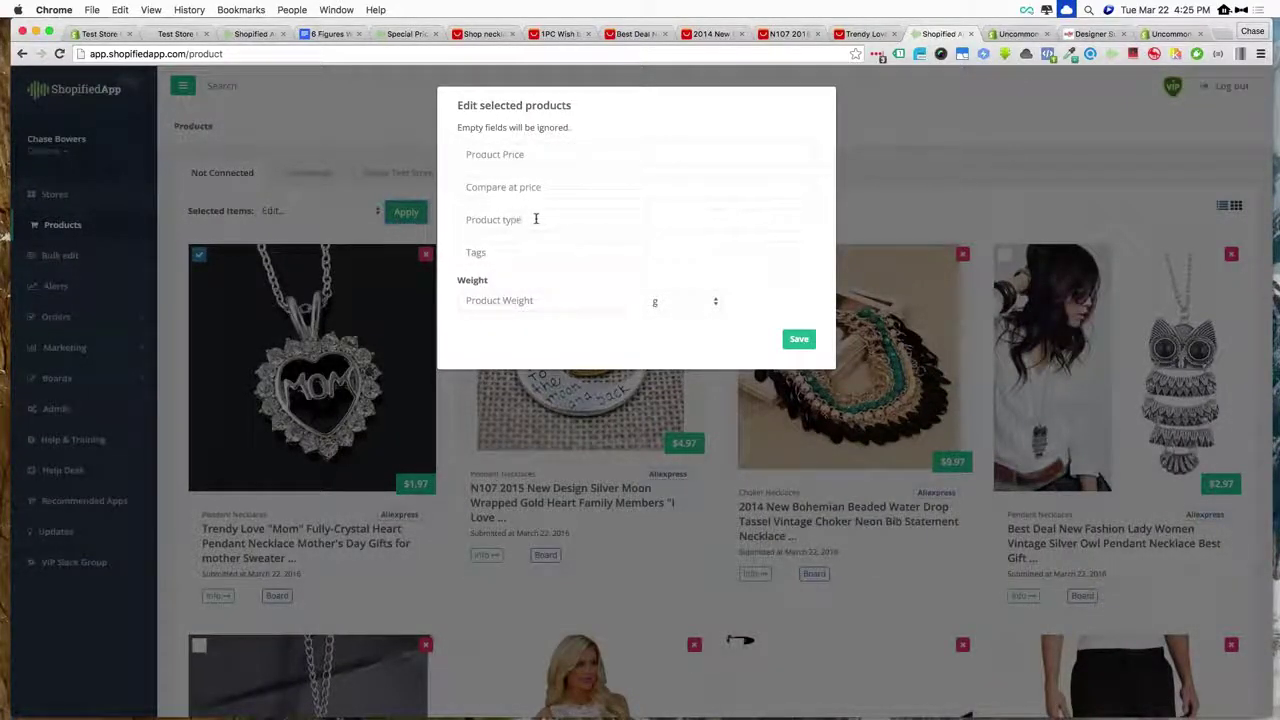
- Bulk-edit the heart and moon necklaces to product type Necklace and price $12.95, then save
left_click(513, 253)
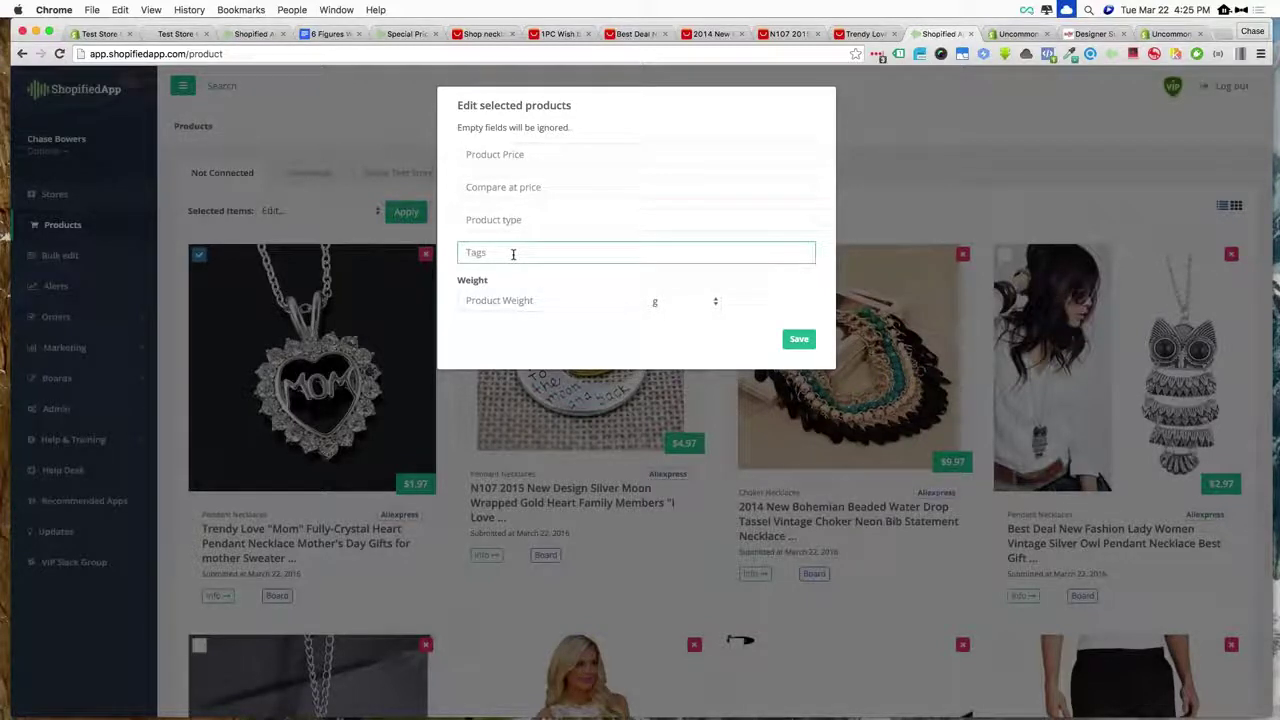
left_click(549, 216)
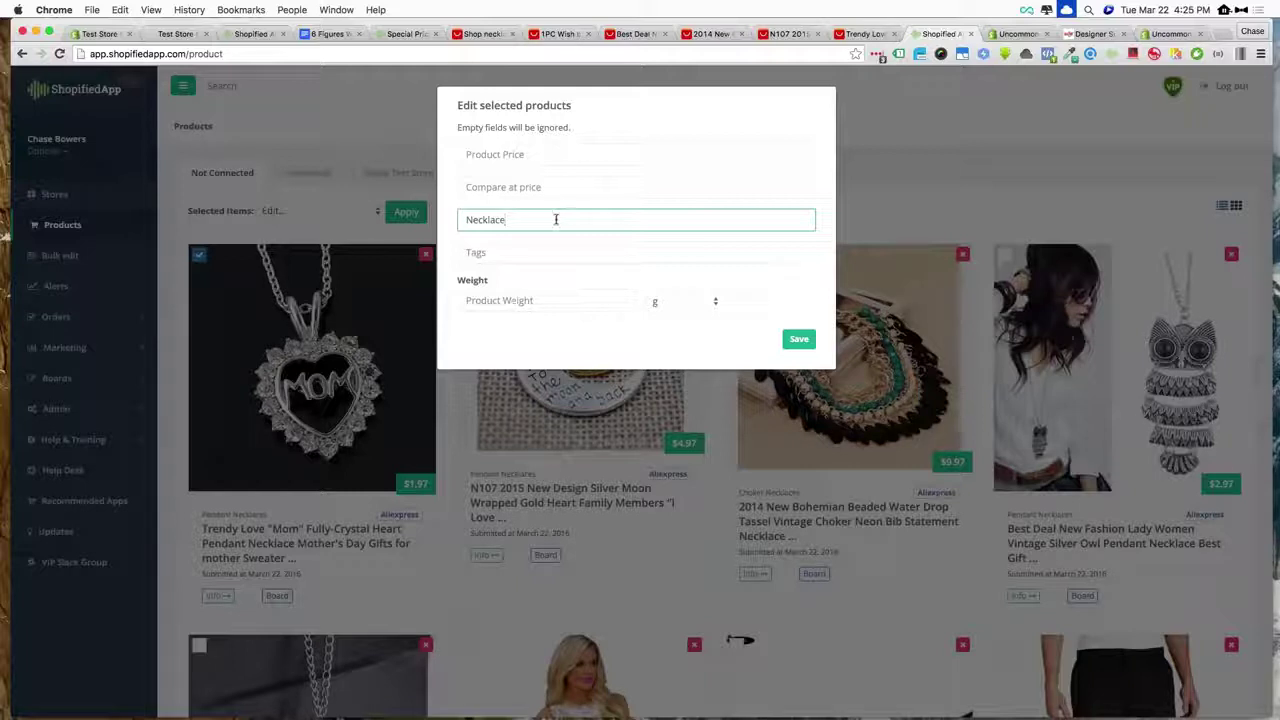
left_click(563, 300)
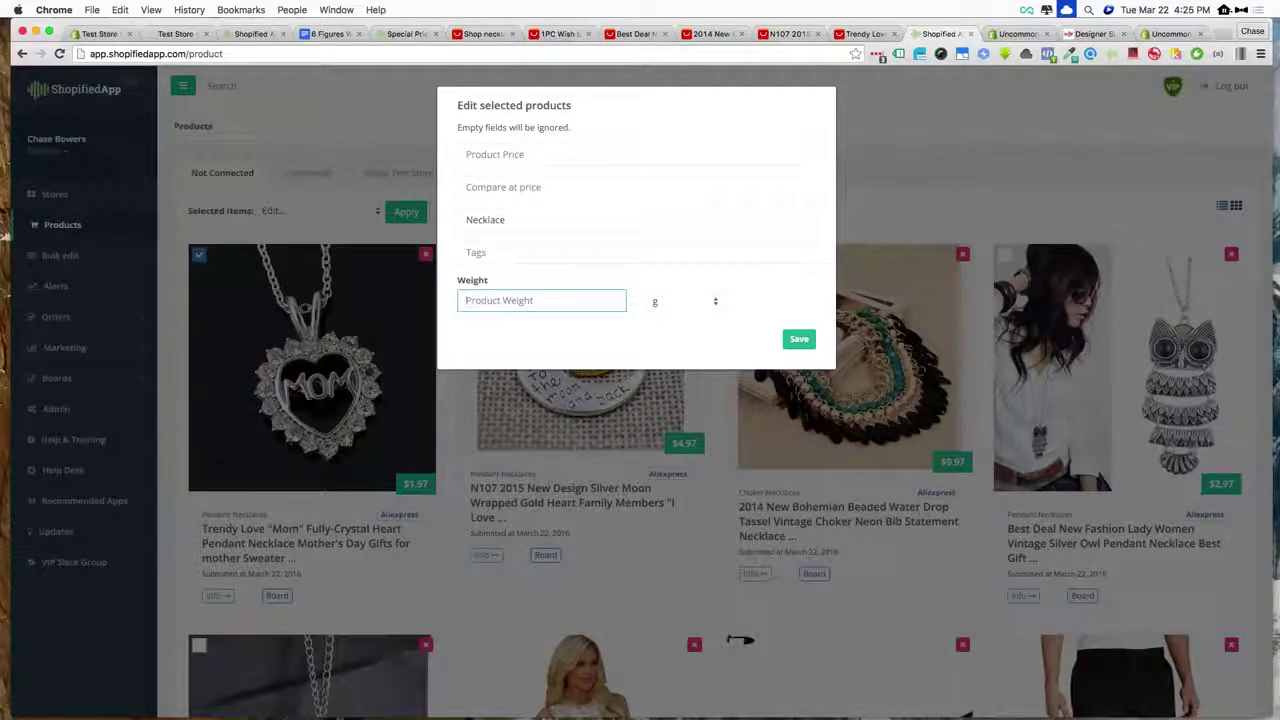
left_click(521, 156)
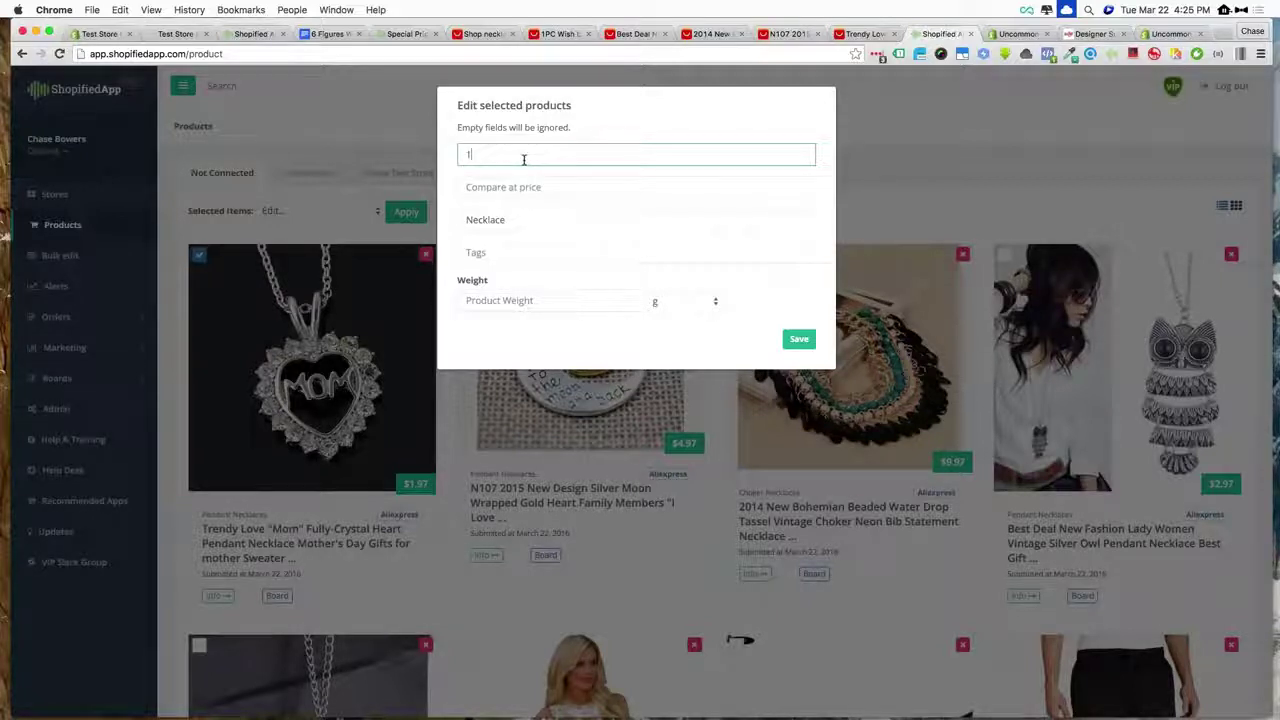
type("12.95")
left_click(797, 340)
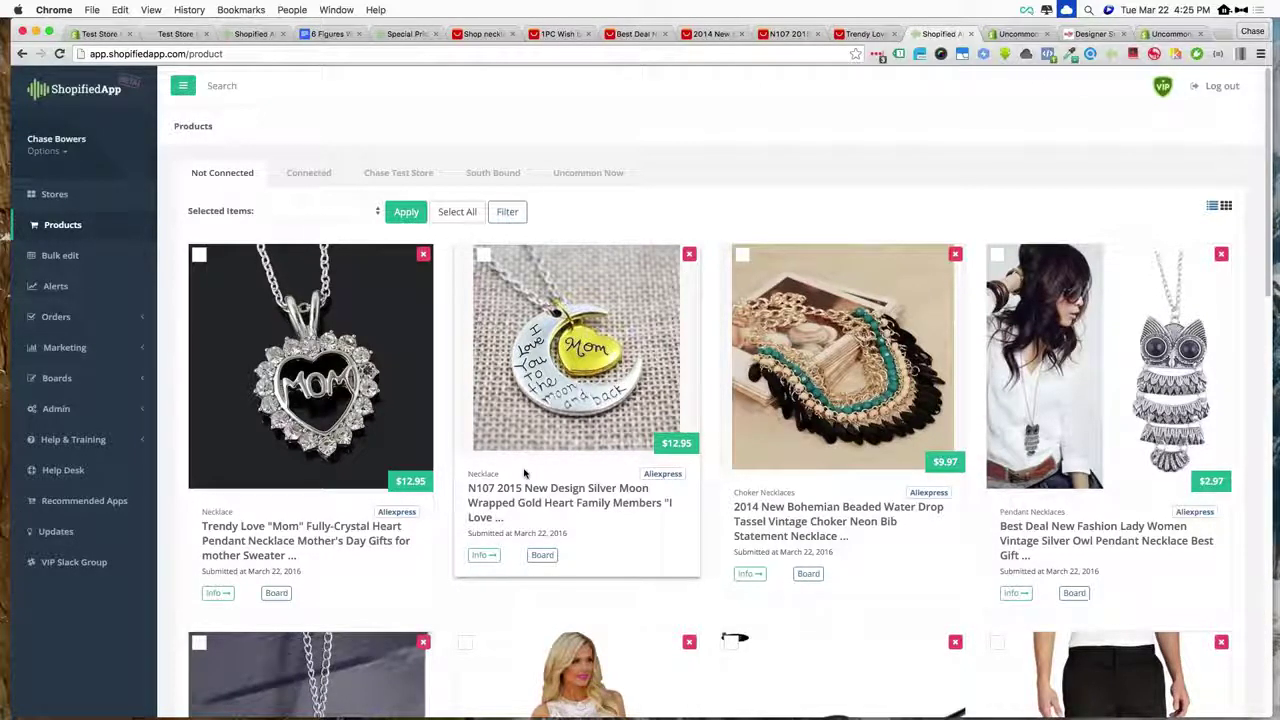
left_click(60, 255)
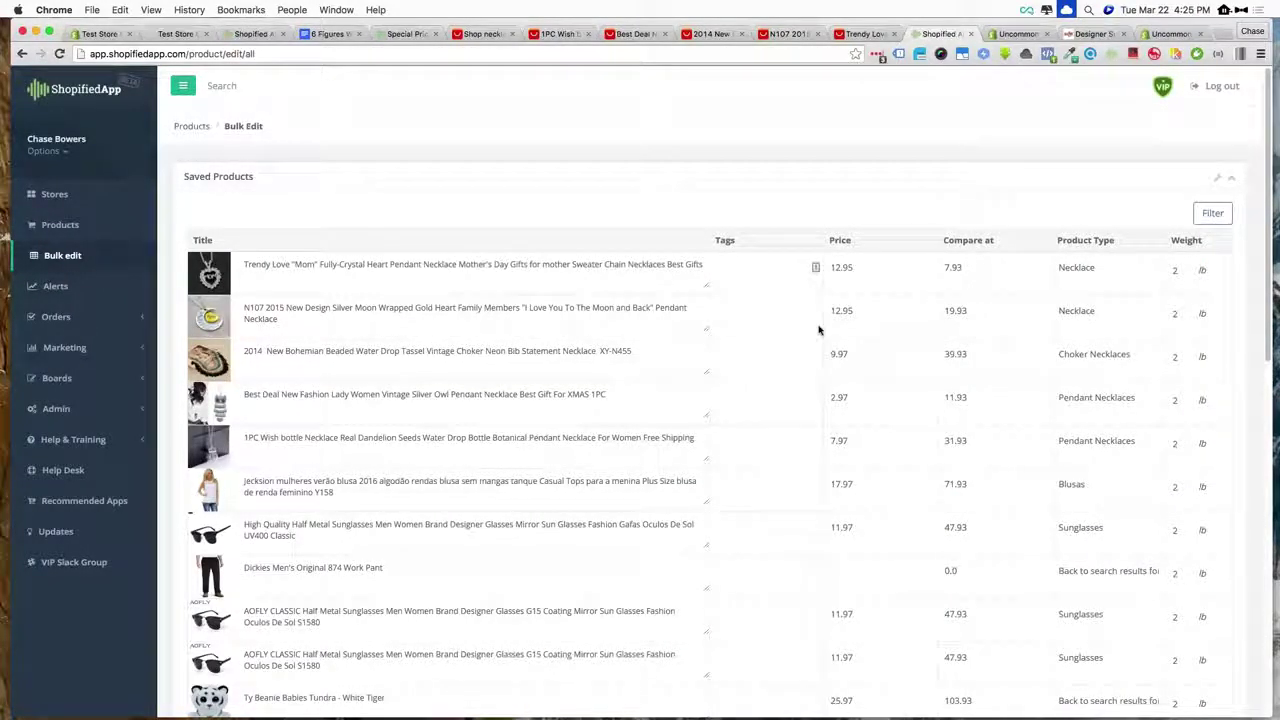
triple_click(376, 268)
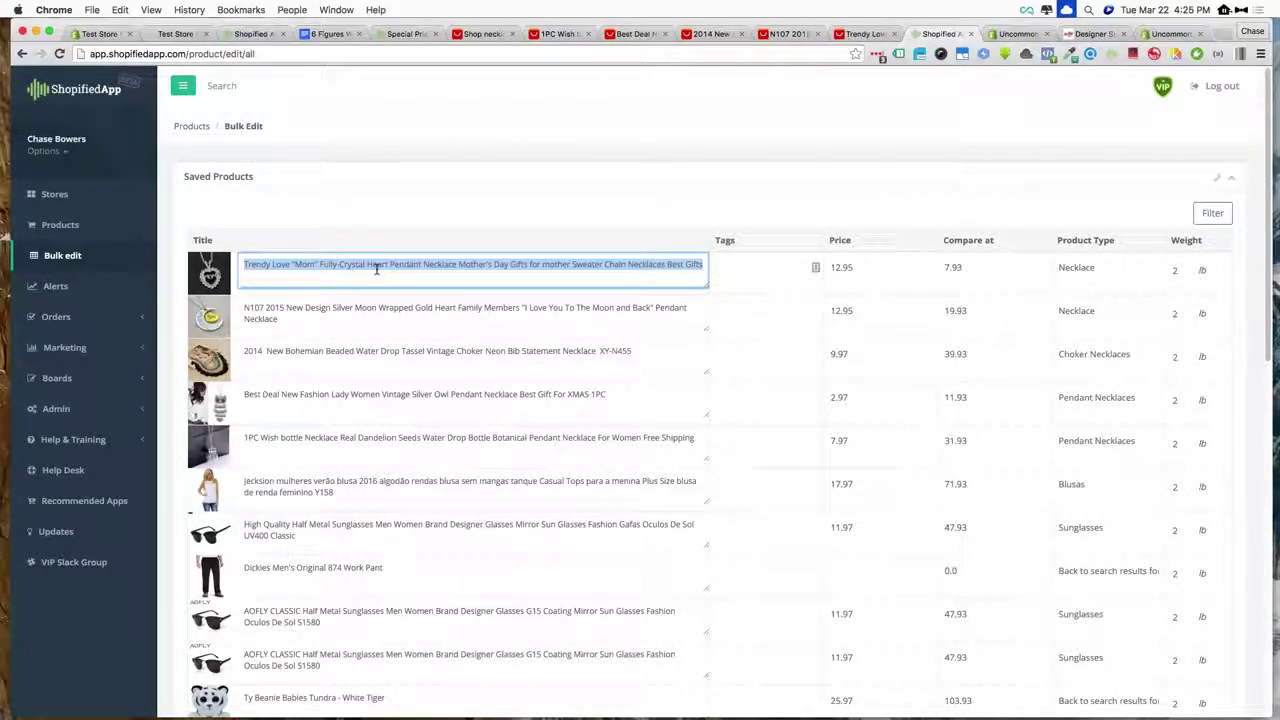
triple_click(346, 310)
triple_click(346, 352)
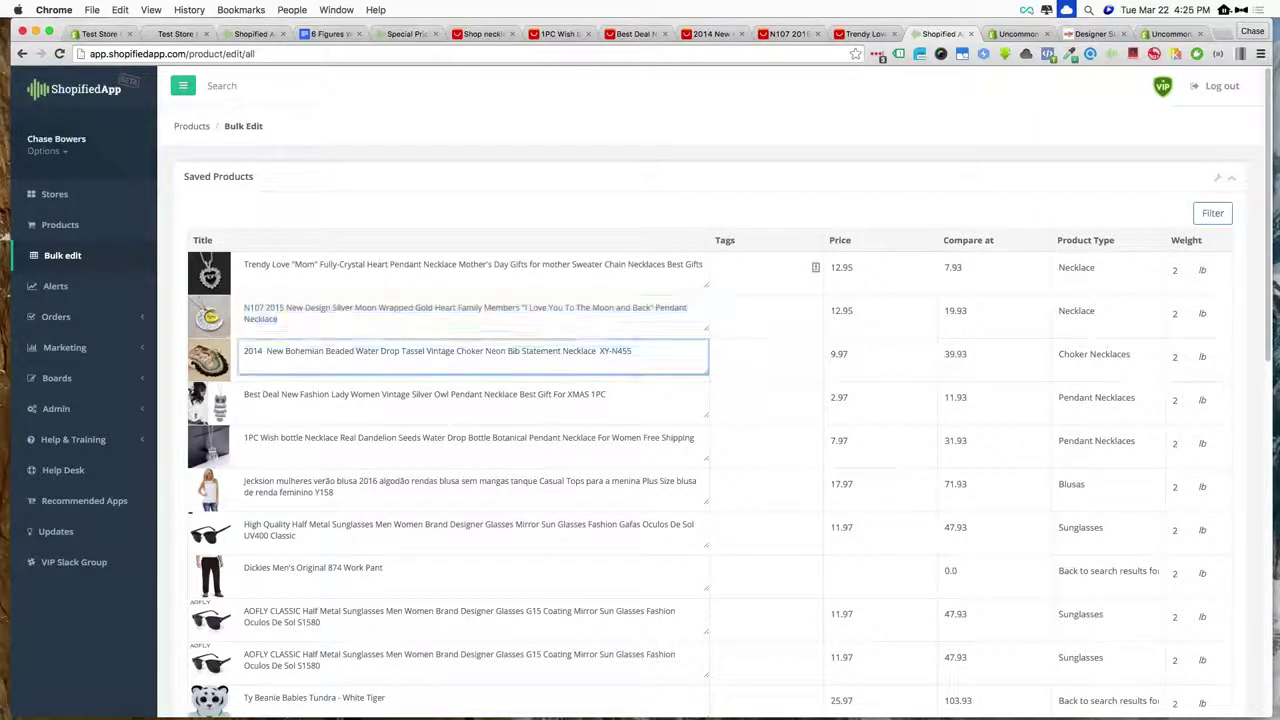
triple_click(337, 394)
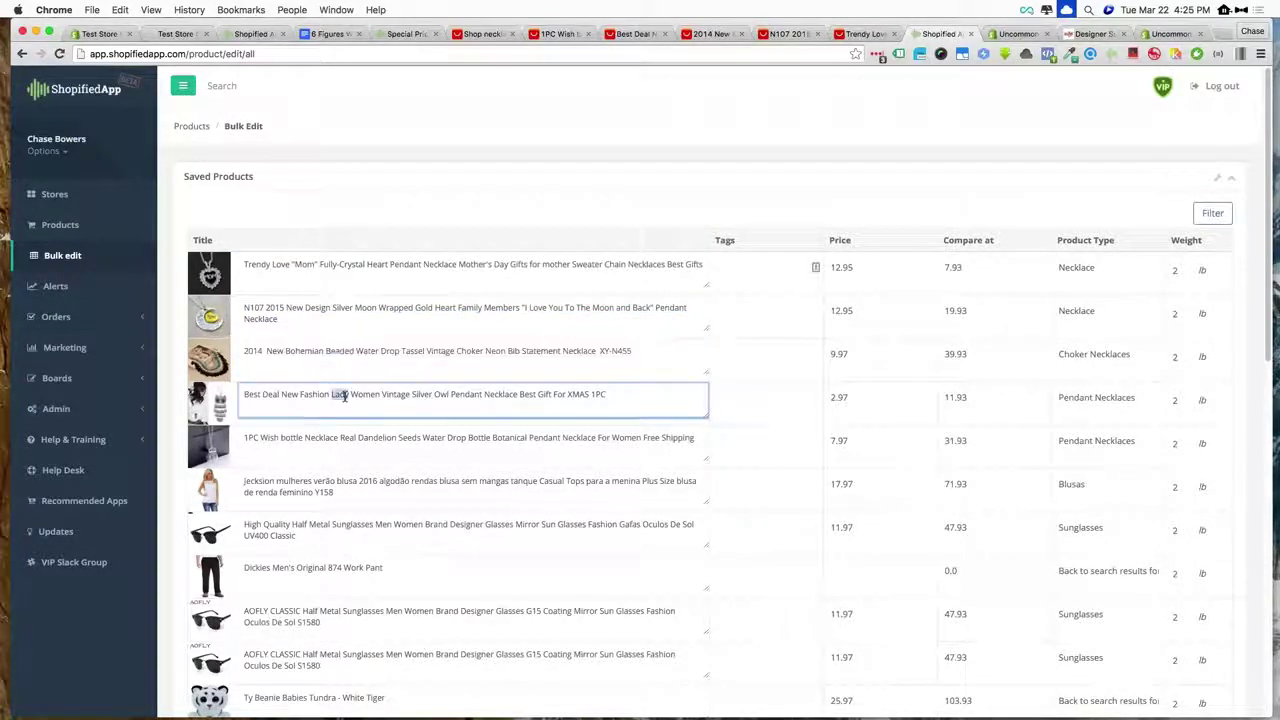
triple_click(348, 443)
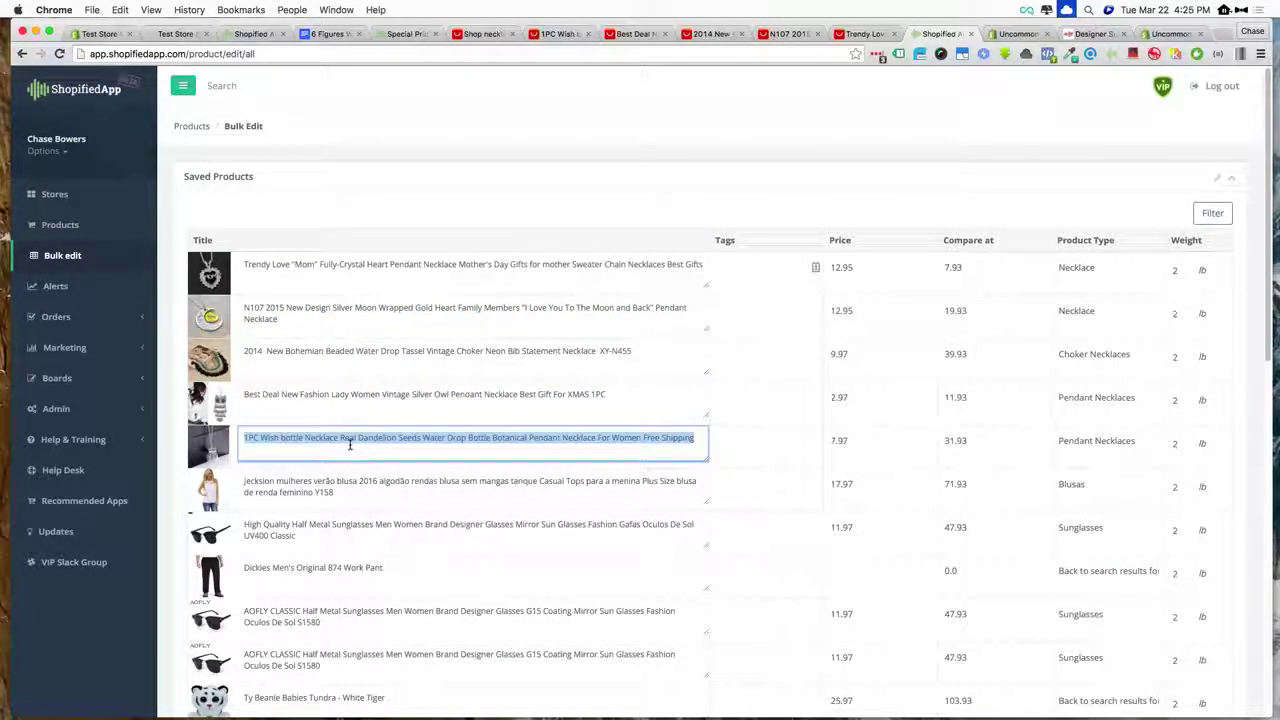
left_click(80, 227)
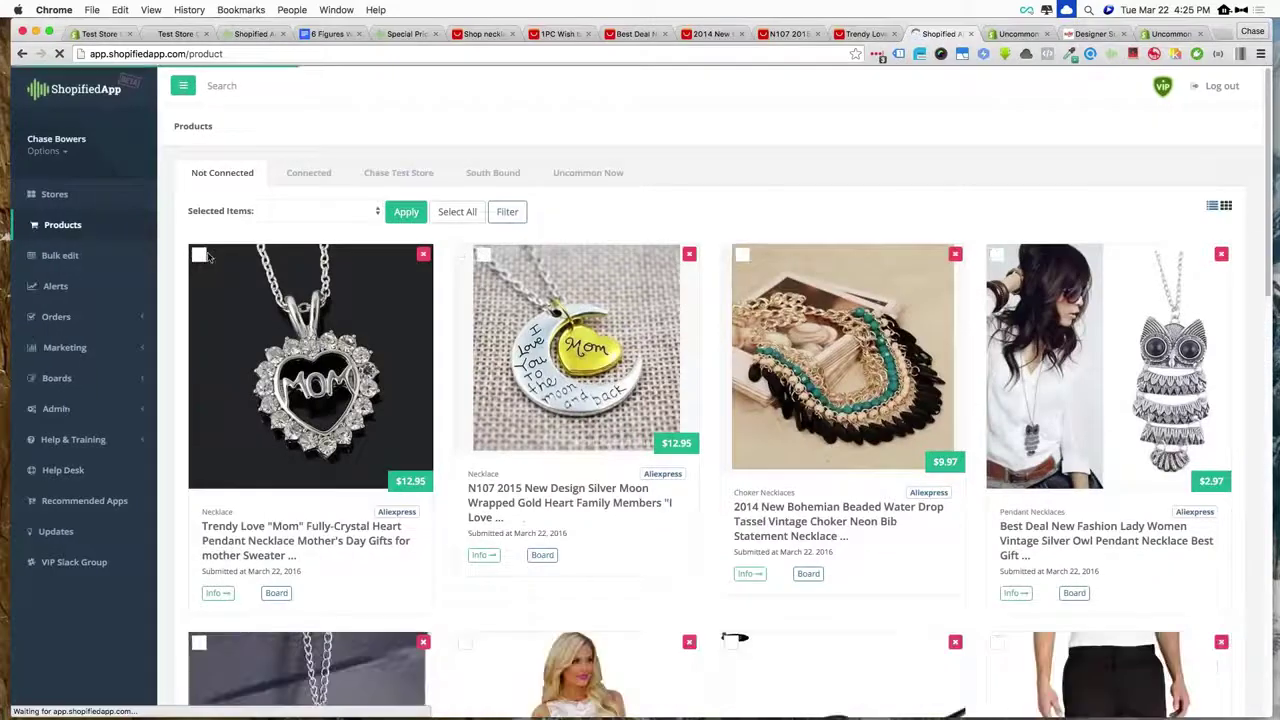
- Select the heart, moon and Bohemian necklace product cards
left_click(200, 255)
left_click(483, 255)
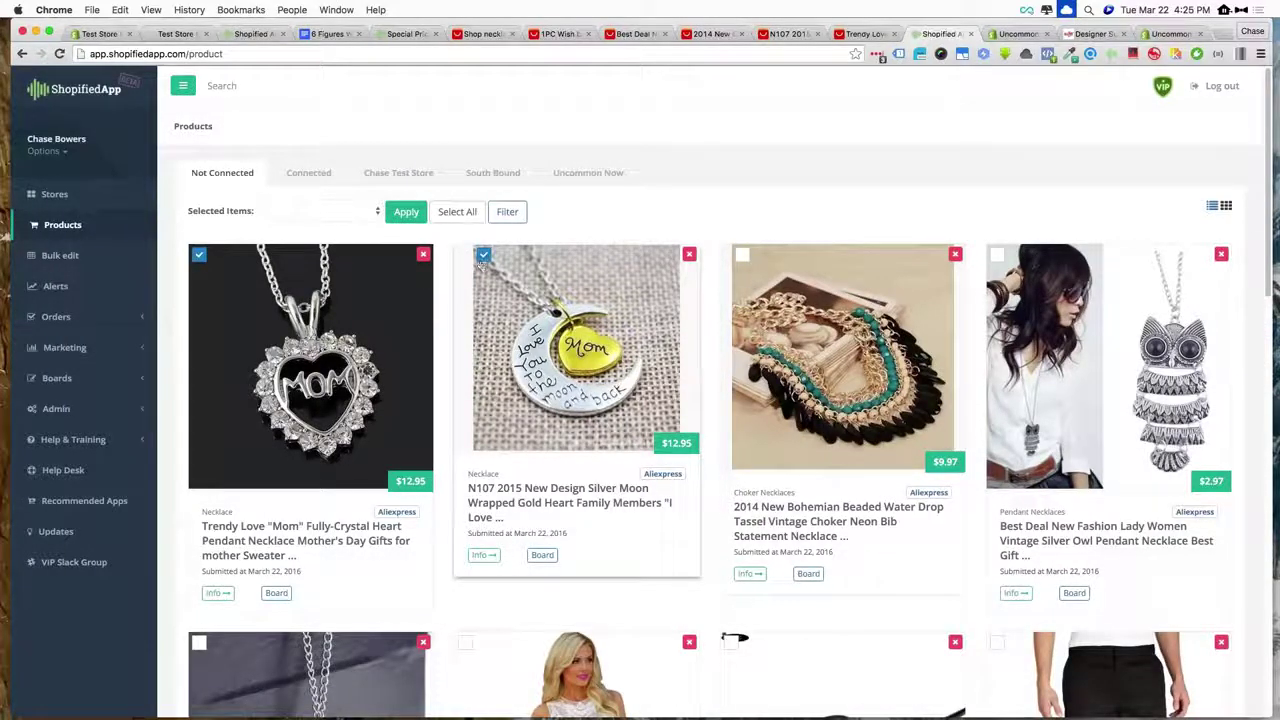
left_click(742, 257)
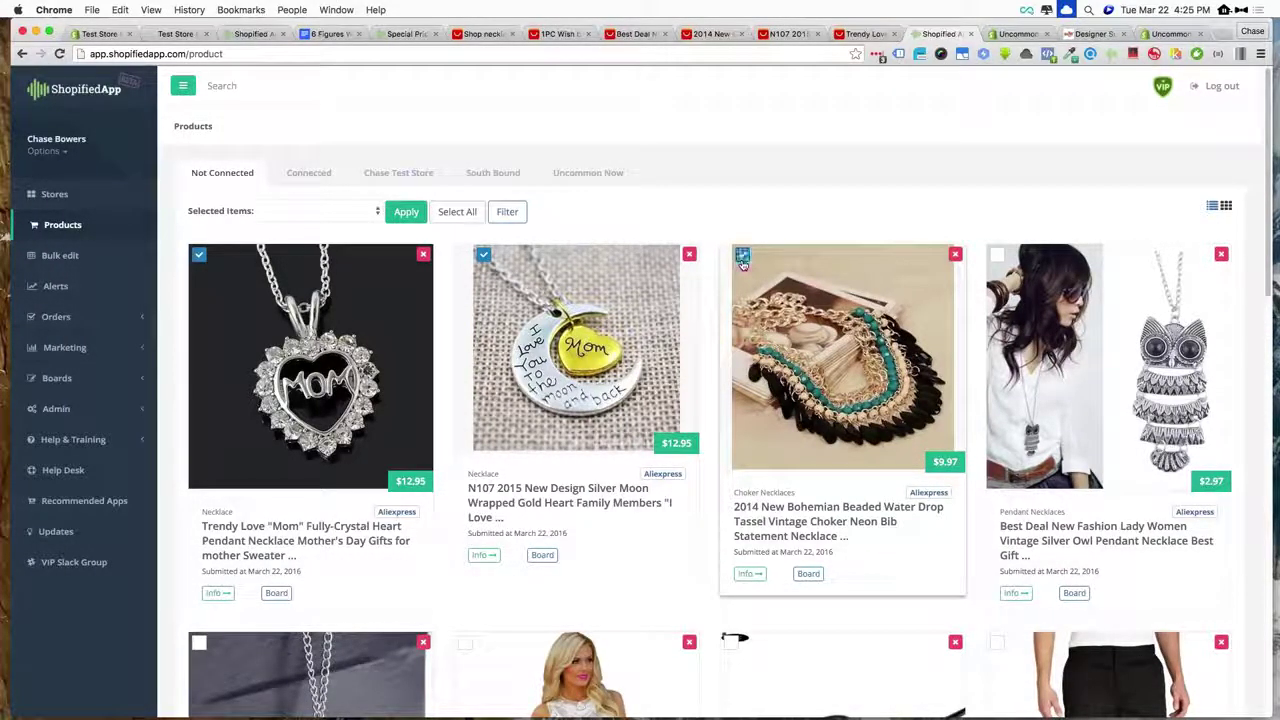
- Send the three selected necklaces to the test store with the Send To Shopify bulk action
left_click(336, 211)
left_click(300, 248)
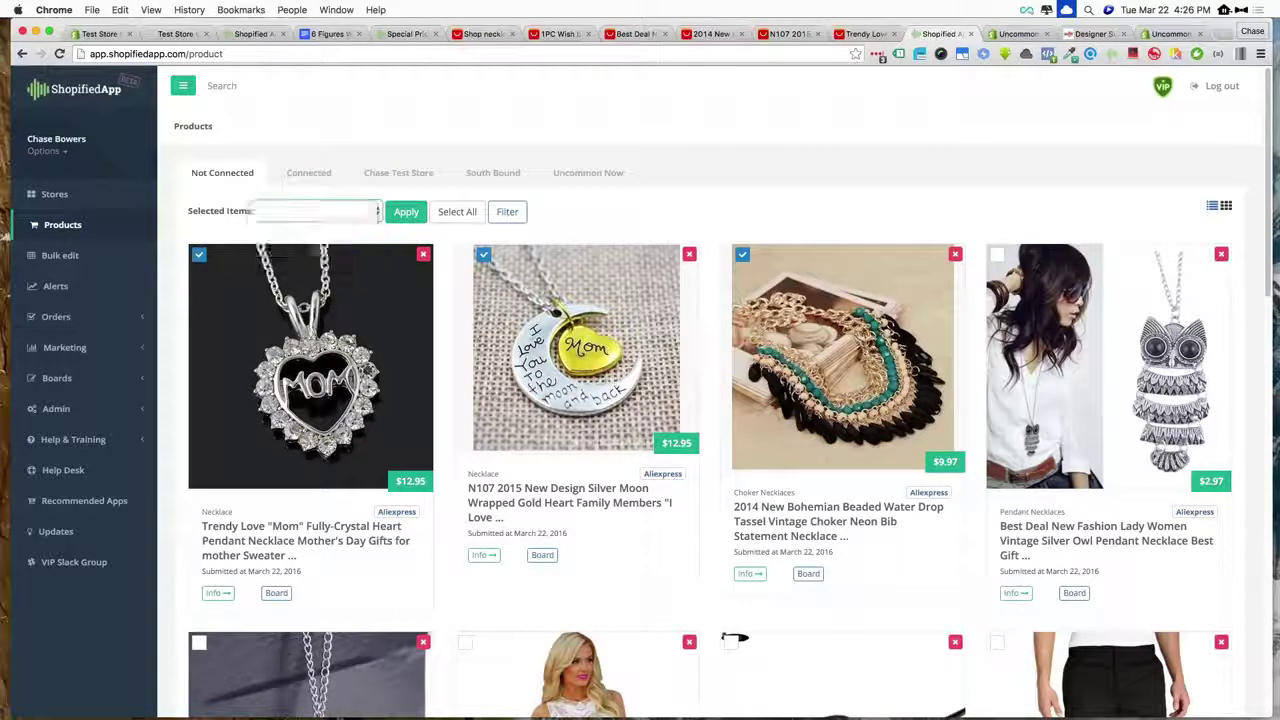
left_click(405, 213)
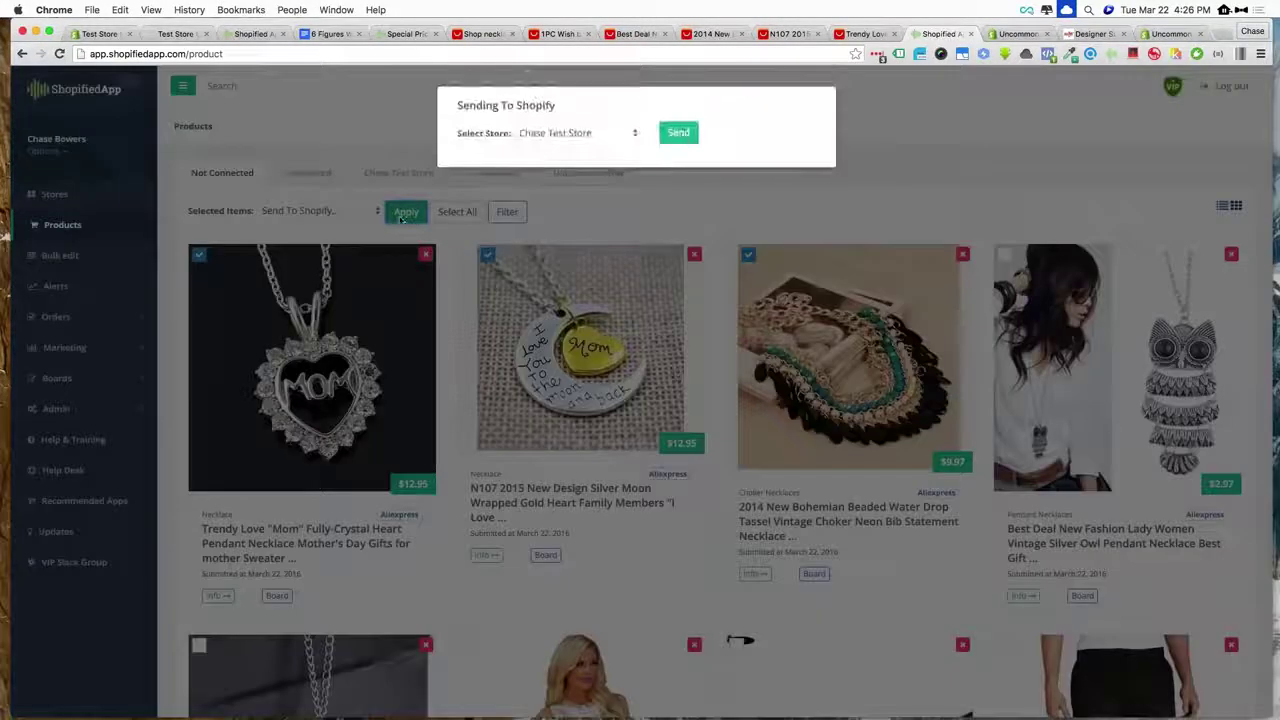
left_click(688, 132)
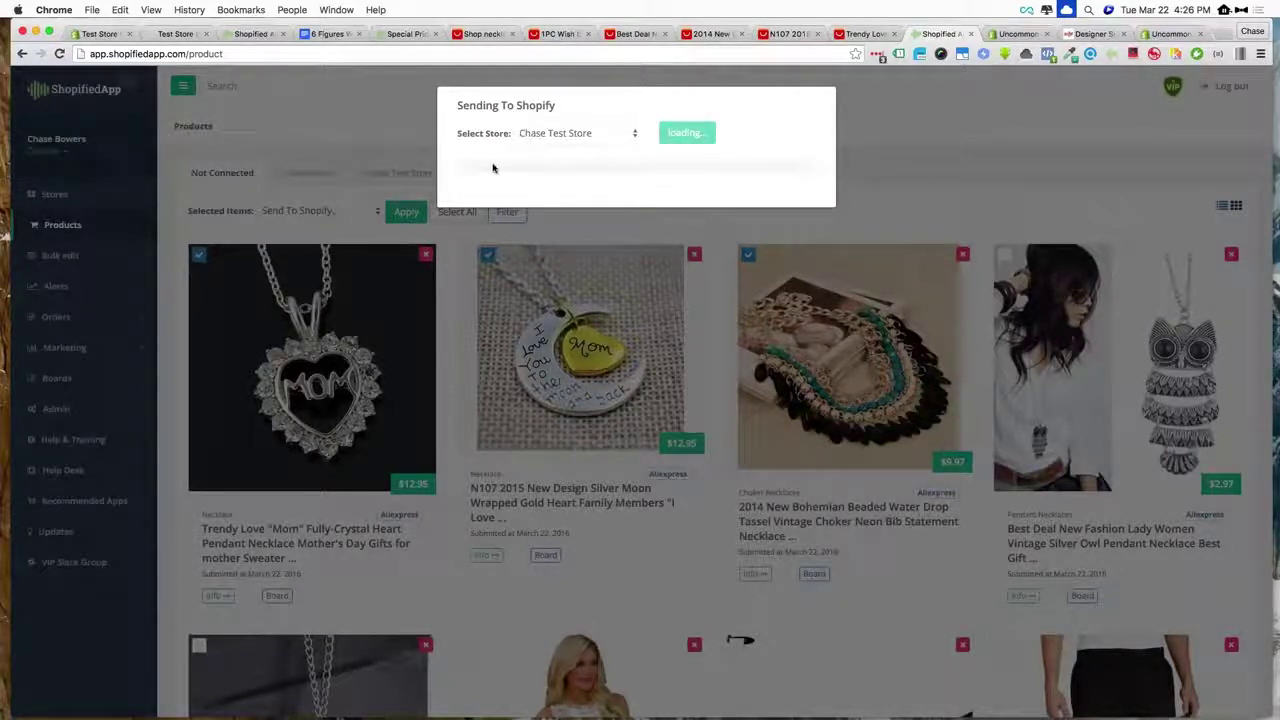
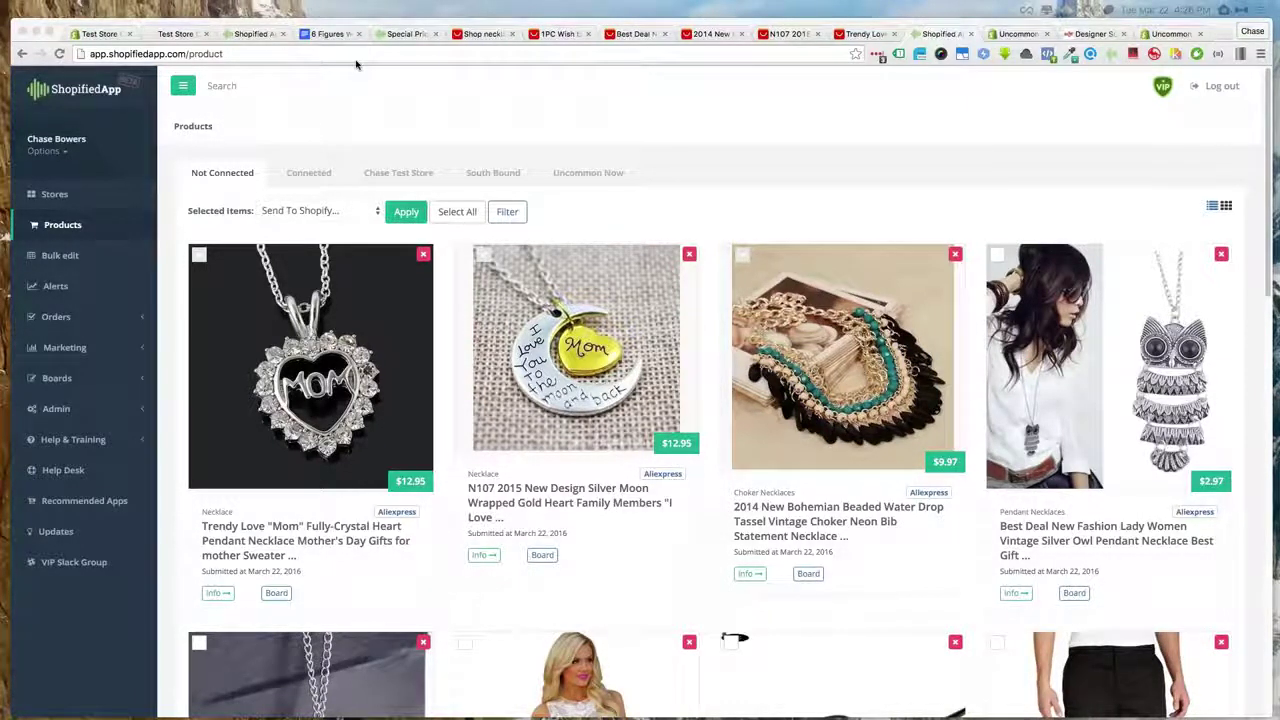
- Go to the Shopify admin Products list and select all three imported necklaces
left_click(100, 34)
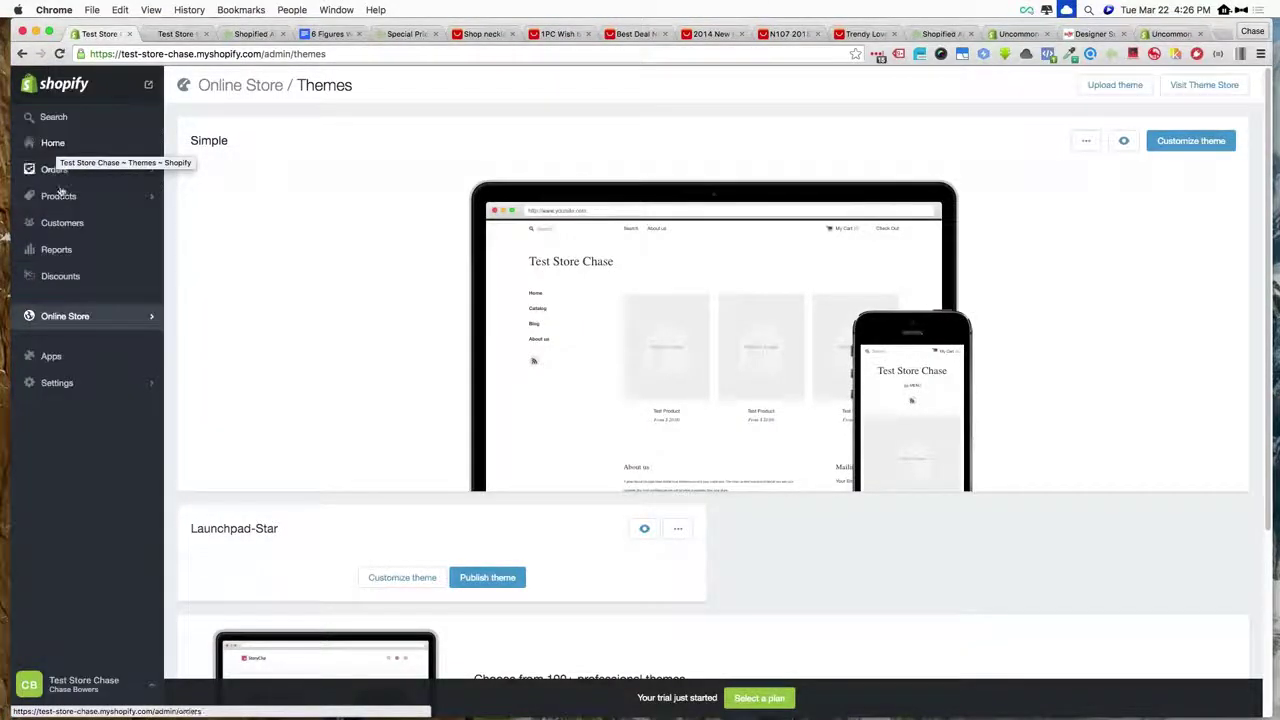
left_click(65, 200)
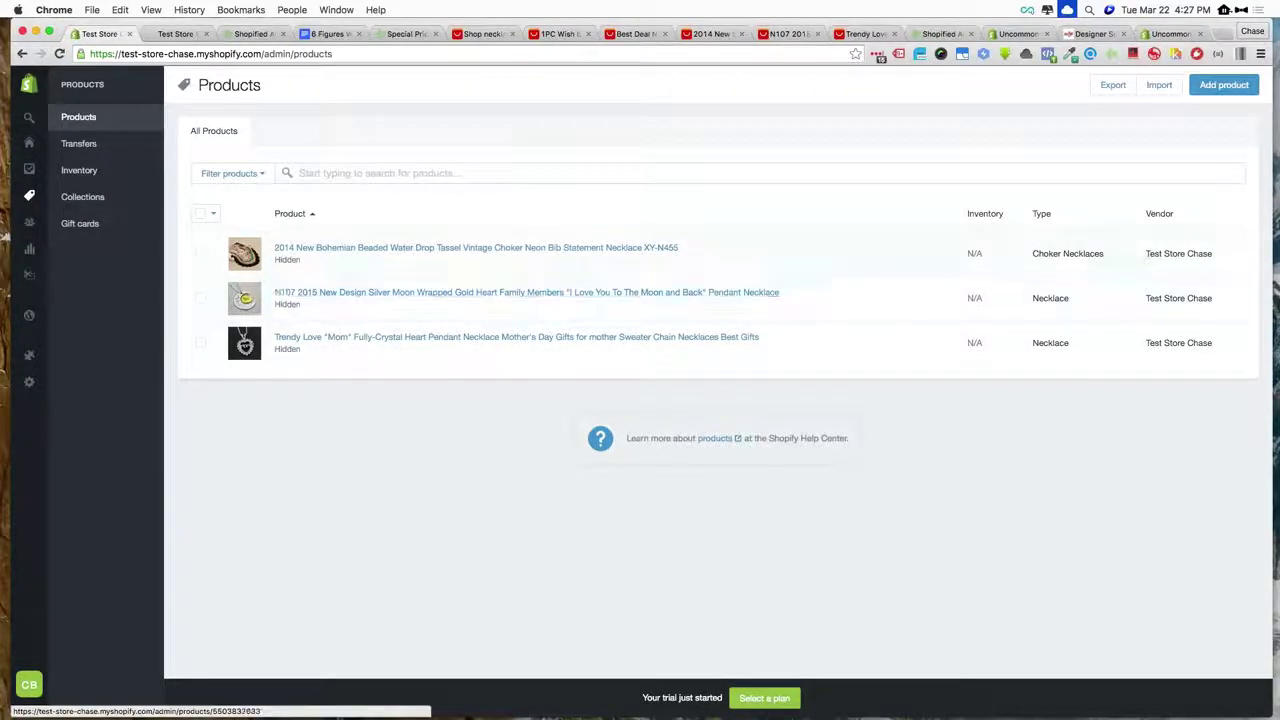
left_click(200, 213)
- Review their SKUs and prices in the bulk editor, then open the Bohemian choker necklace
left_click(388, 213)
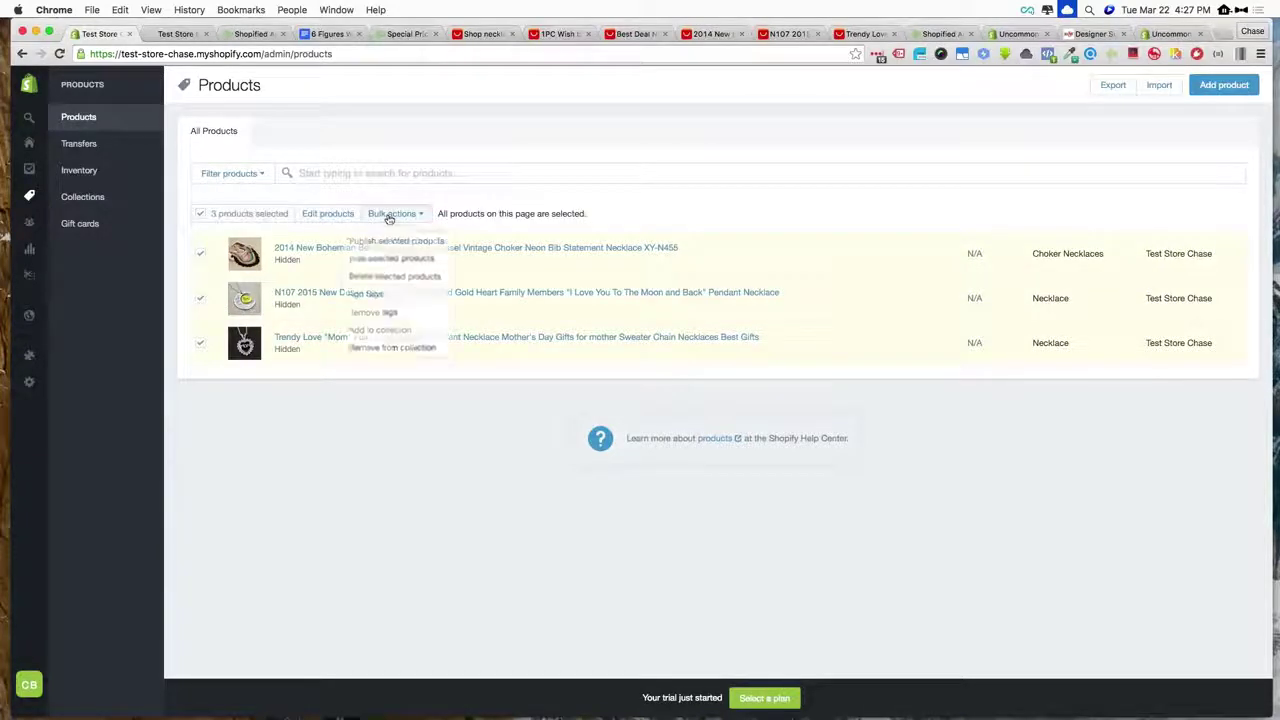
left_click(386, 214)
left_click(330, 214)
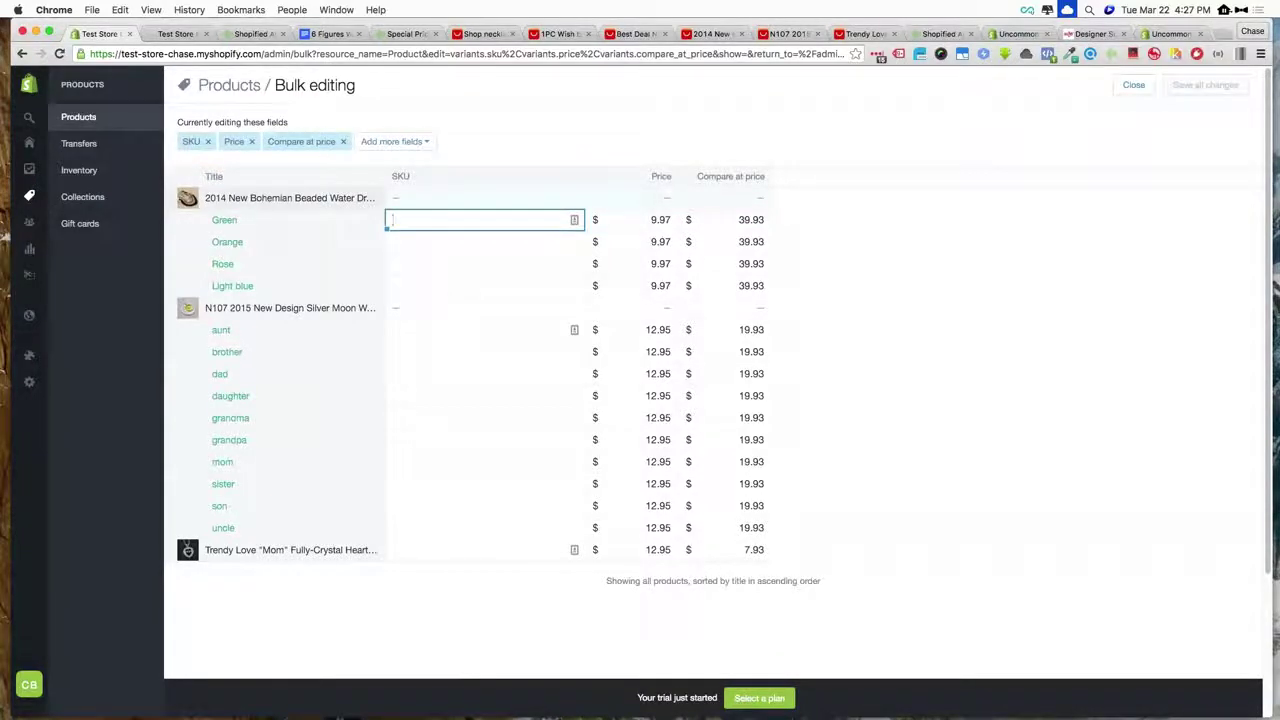
left_click(80, 117)
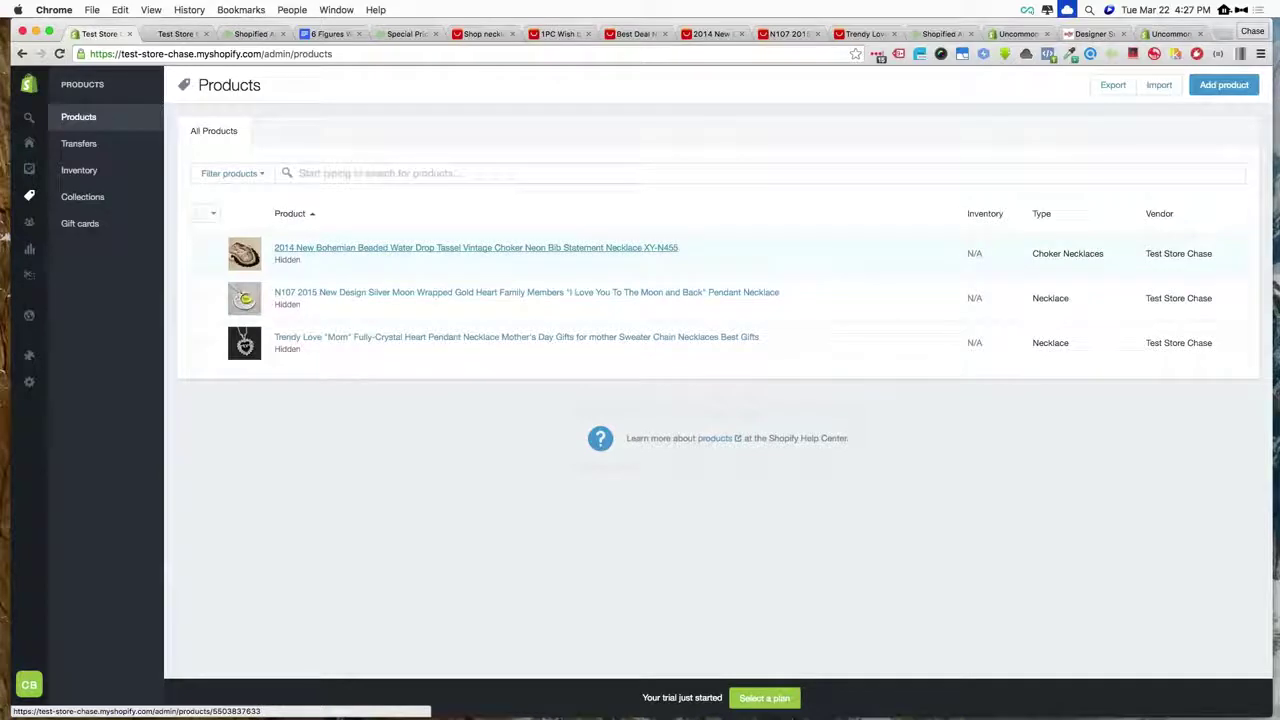
left_click(334, 249)
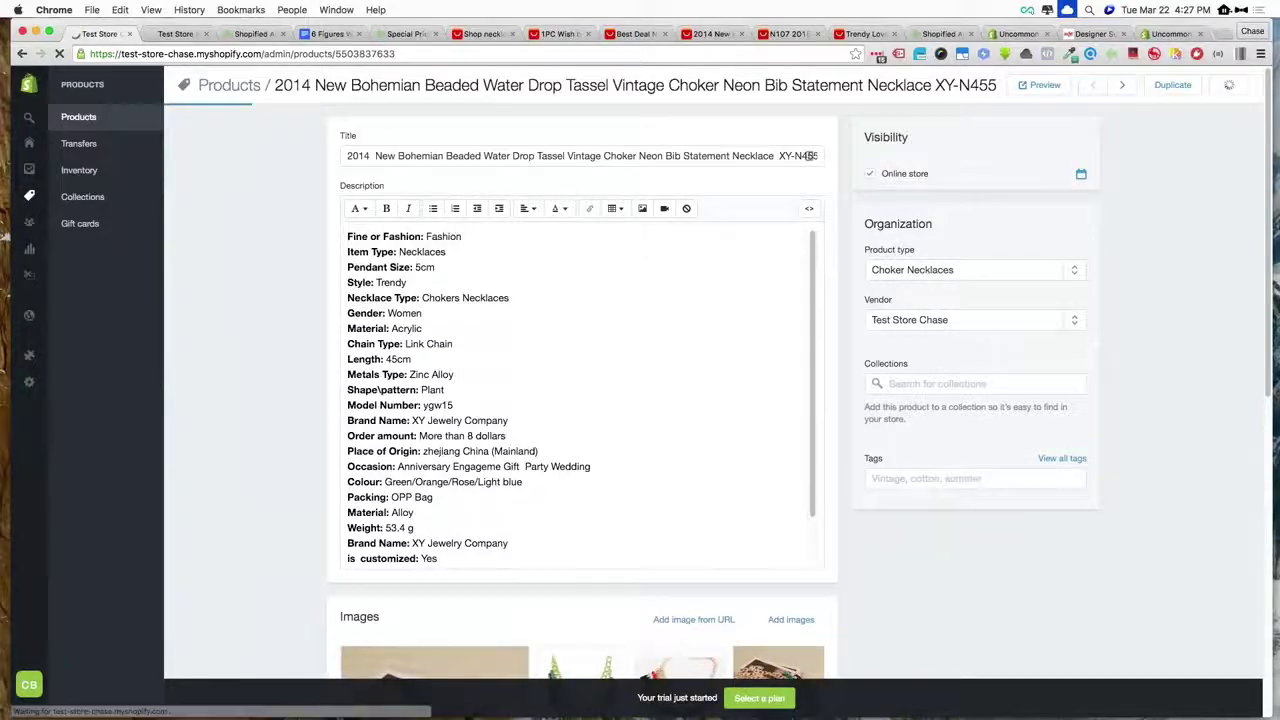
- View the Bohemian choker on the storefront with the red necklace photo and Rose metal color
left_click(1047, 85)
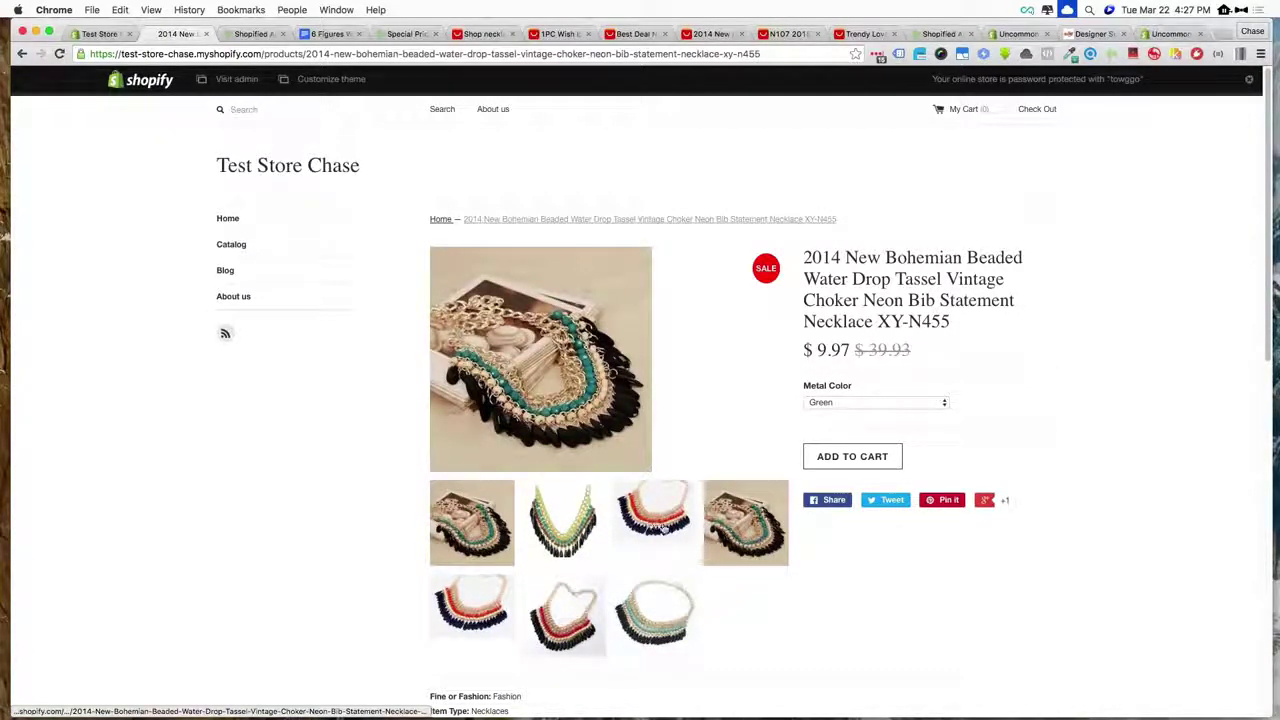
left_click(663, 528)
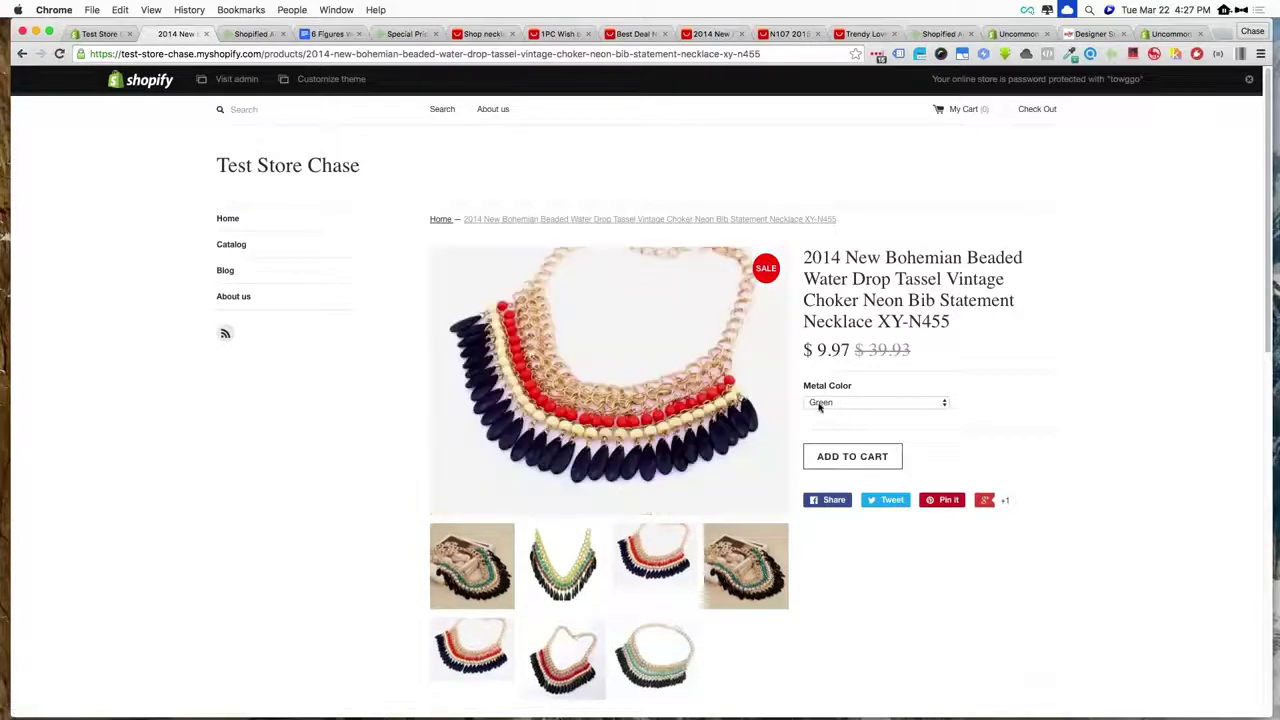
left_click(820, 403)
left_click(822, 426)
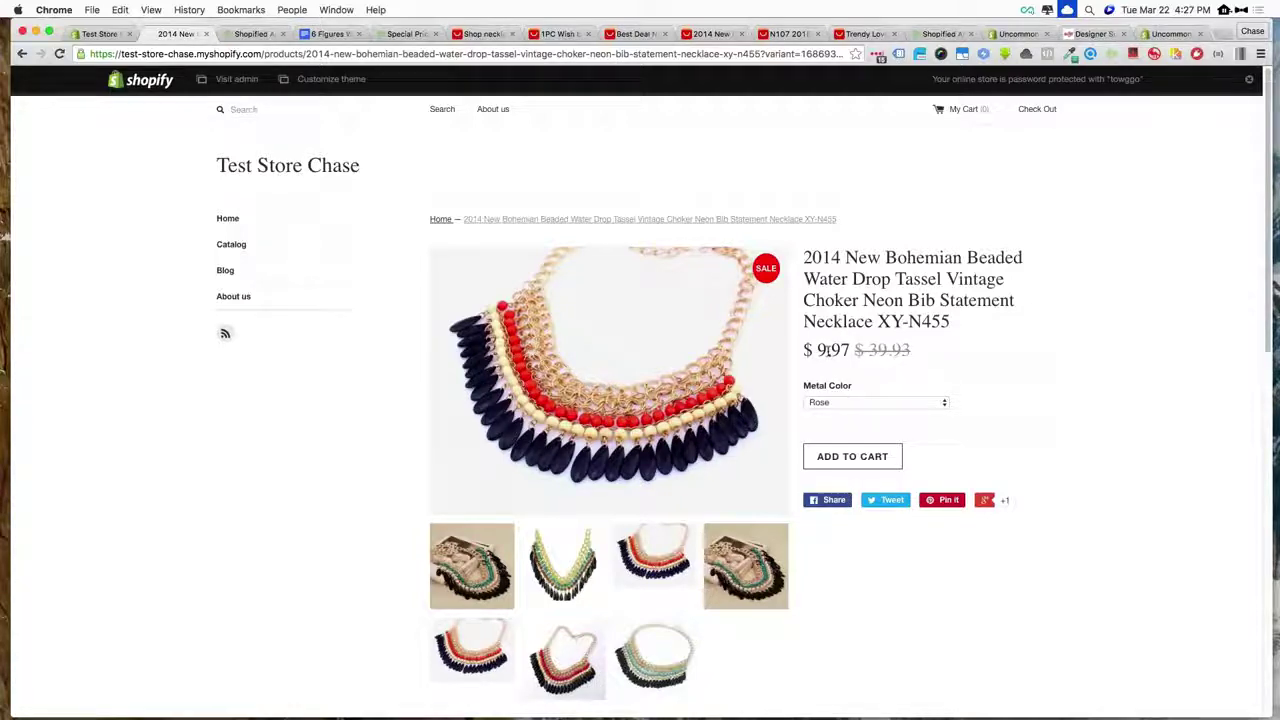
scroll(893, 310, "down", 2)
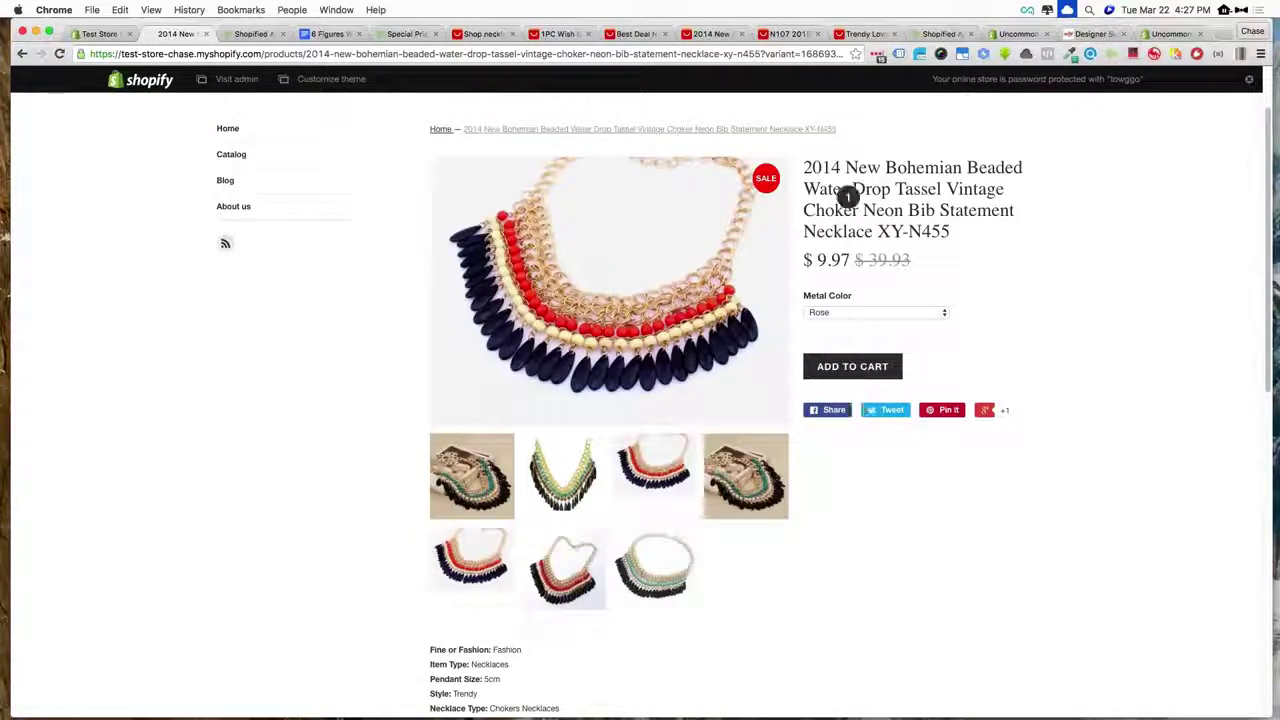
scroll(1048, 320, "up", 2)
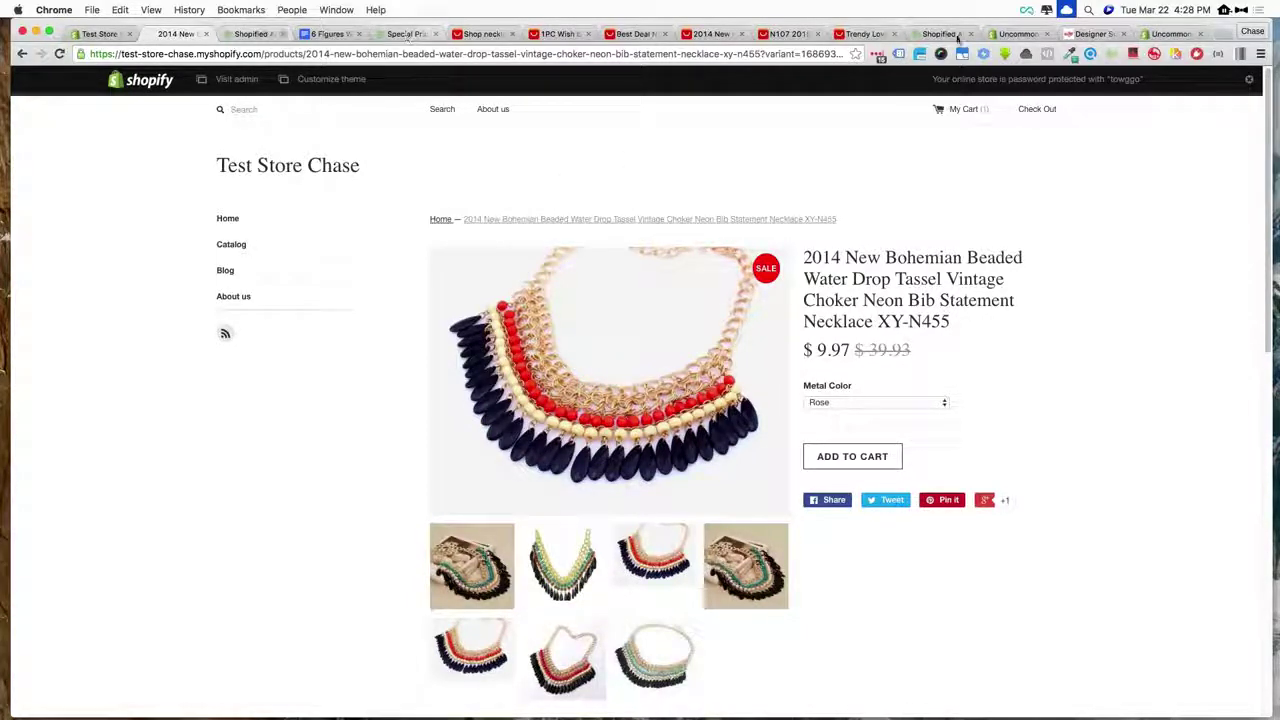
- Open the owl pendant necklace from ShopifiedApp's imported products list
left_click(258, 35)
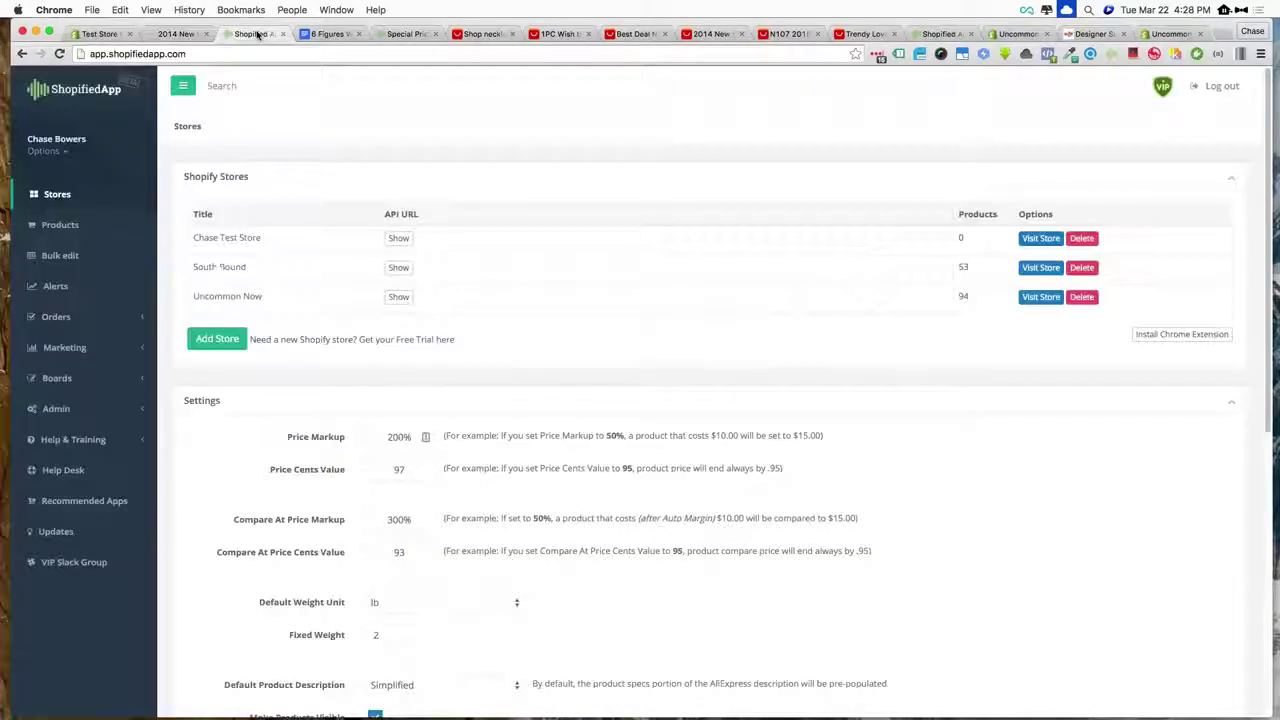
left_click(90, 224)
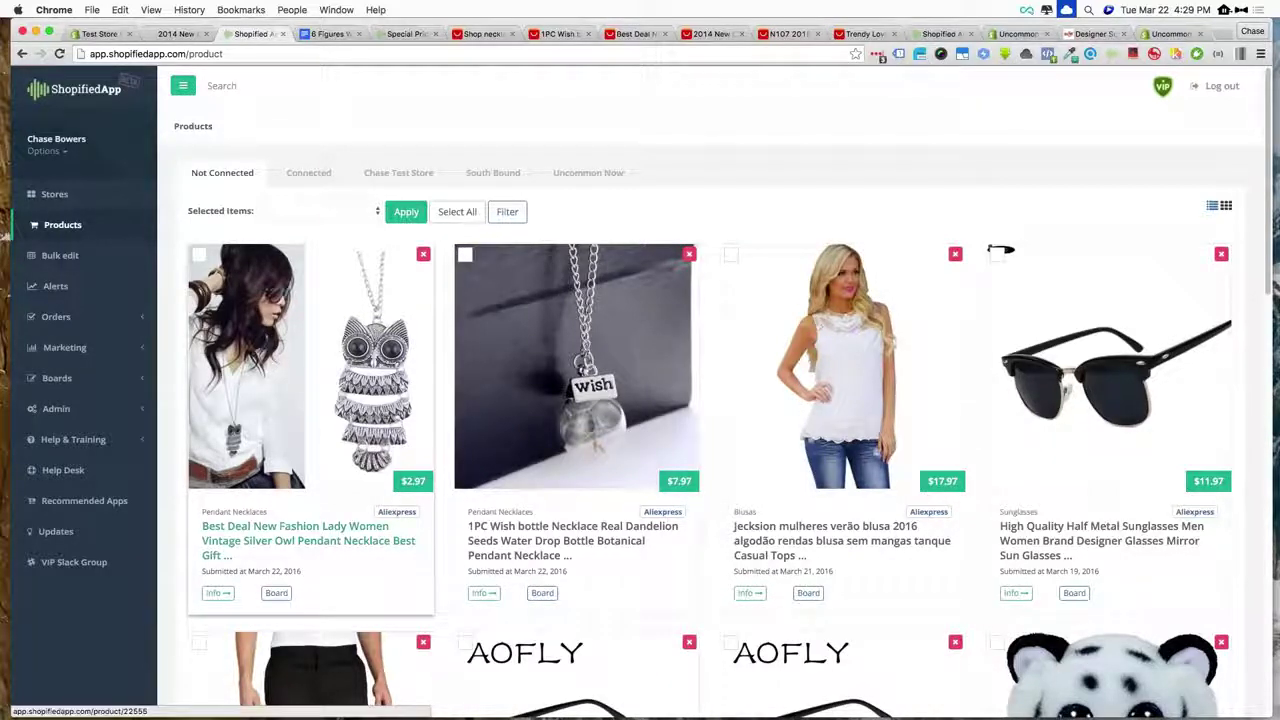
left_click(339, 527)
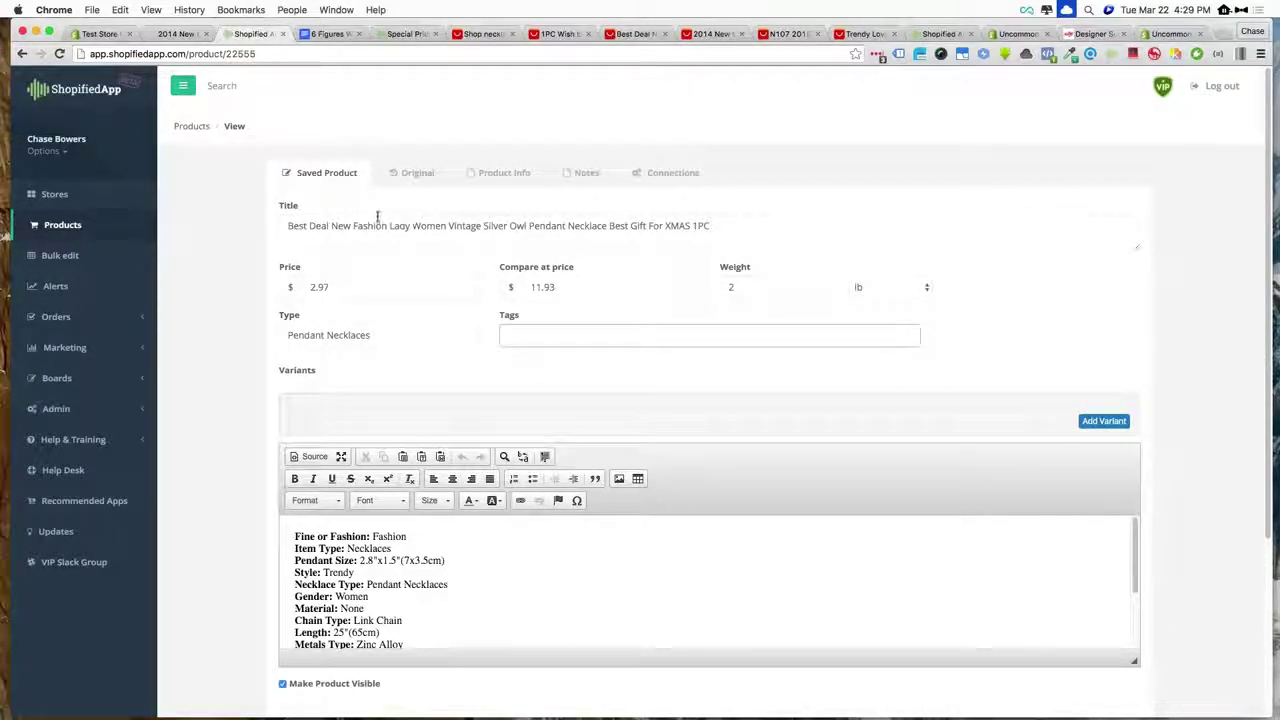
- Check the owl necklace's title, price and compare-at price fields
scroll(320, 232, "down", 1)
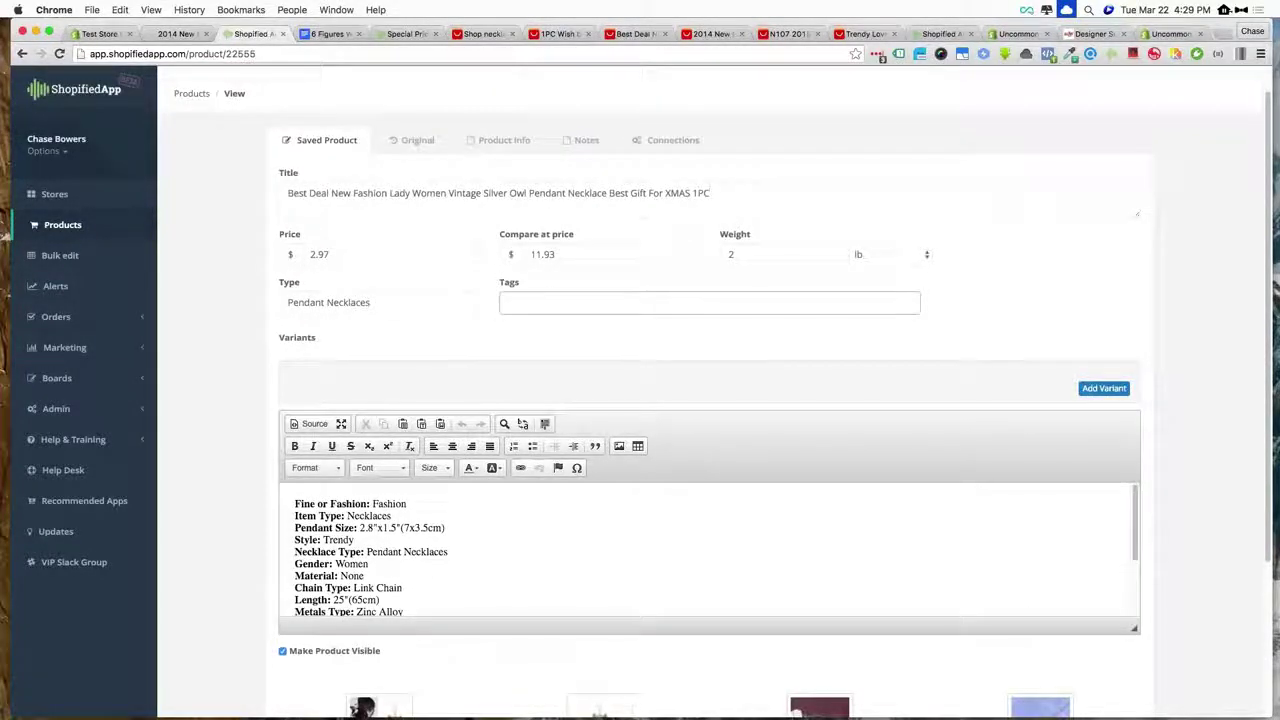
triple_click(447, 231)
left_click(403, 257)
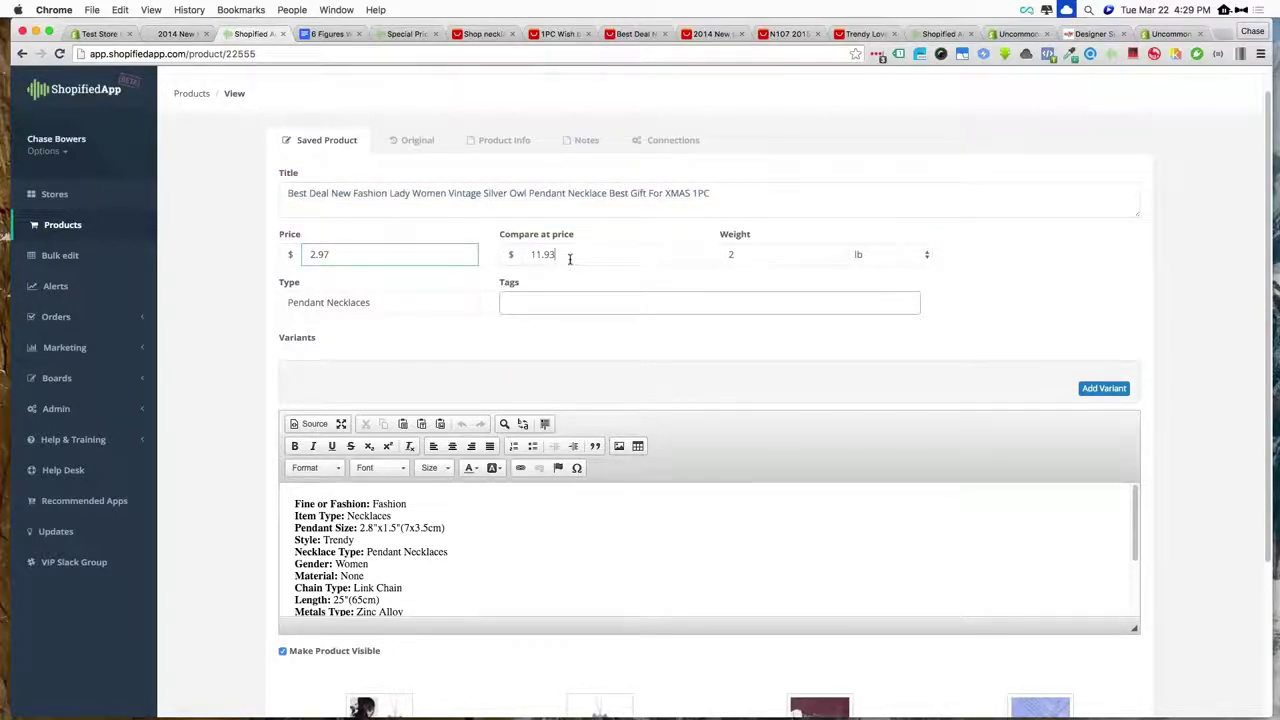
left_click(569, 257)
- Enlarge the description editor to show every line and scroll down to the image thumbnails
scroll(535, 262, "down", 5)
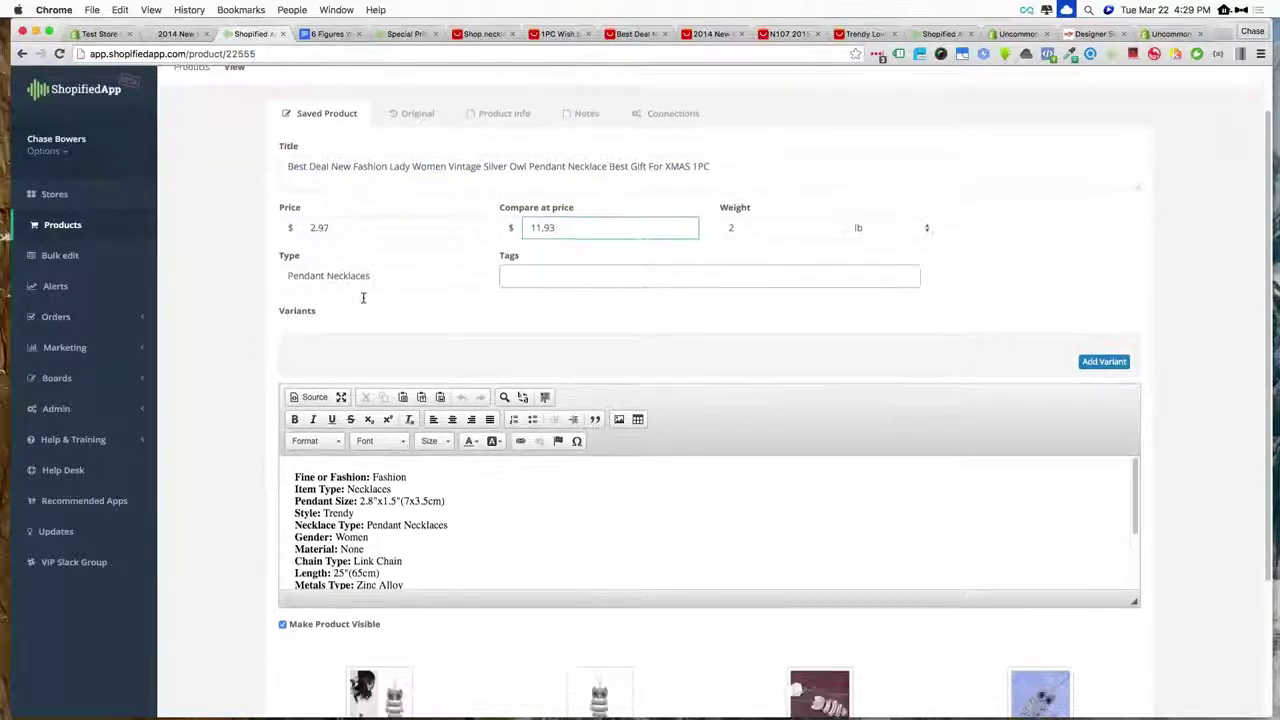
triple_click(393, 305)
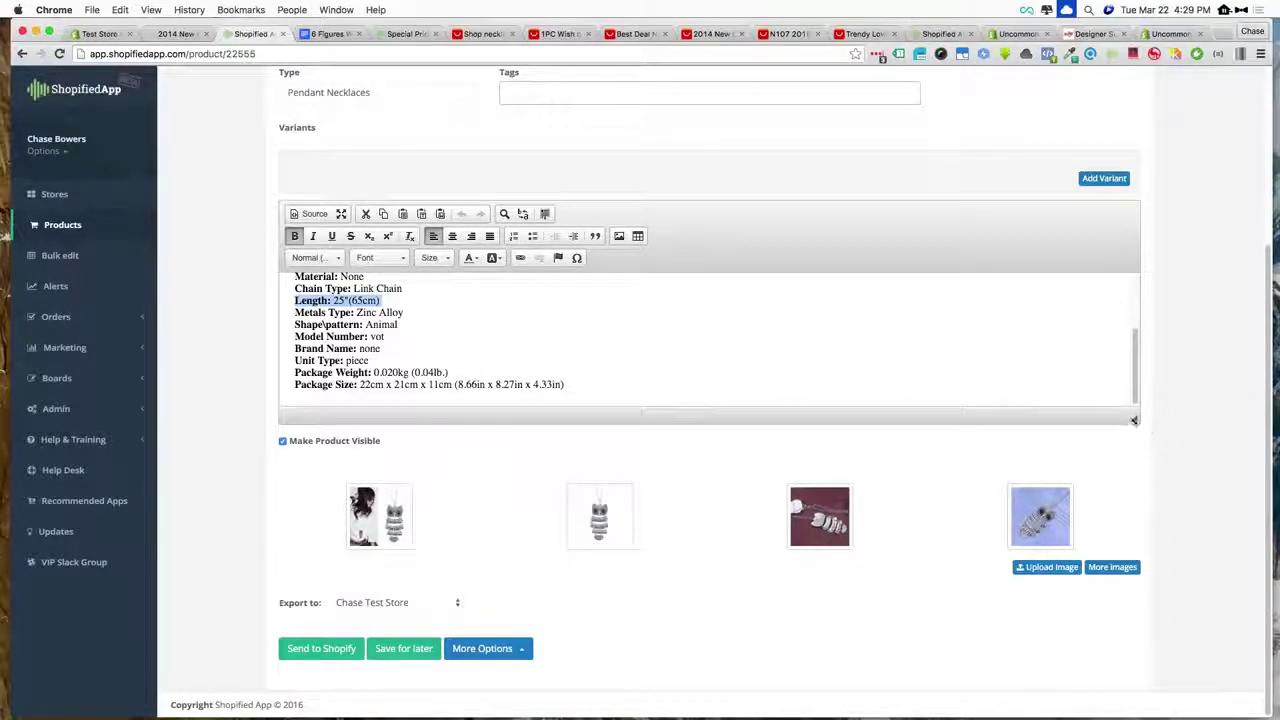
left_click_drag(1134, 418, 1120, 646)
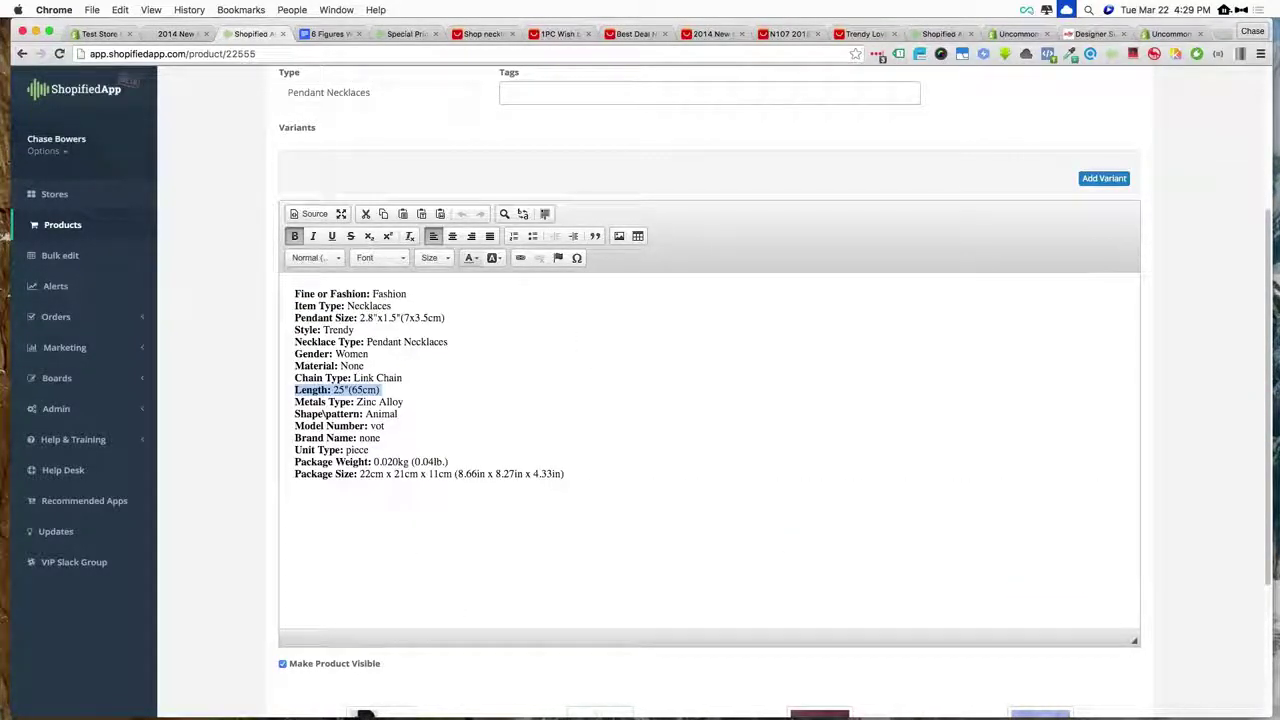
left_click(484, 404)
scroll(423, 440, "down", 5)
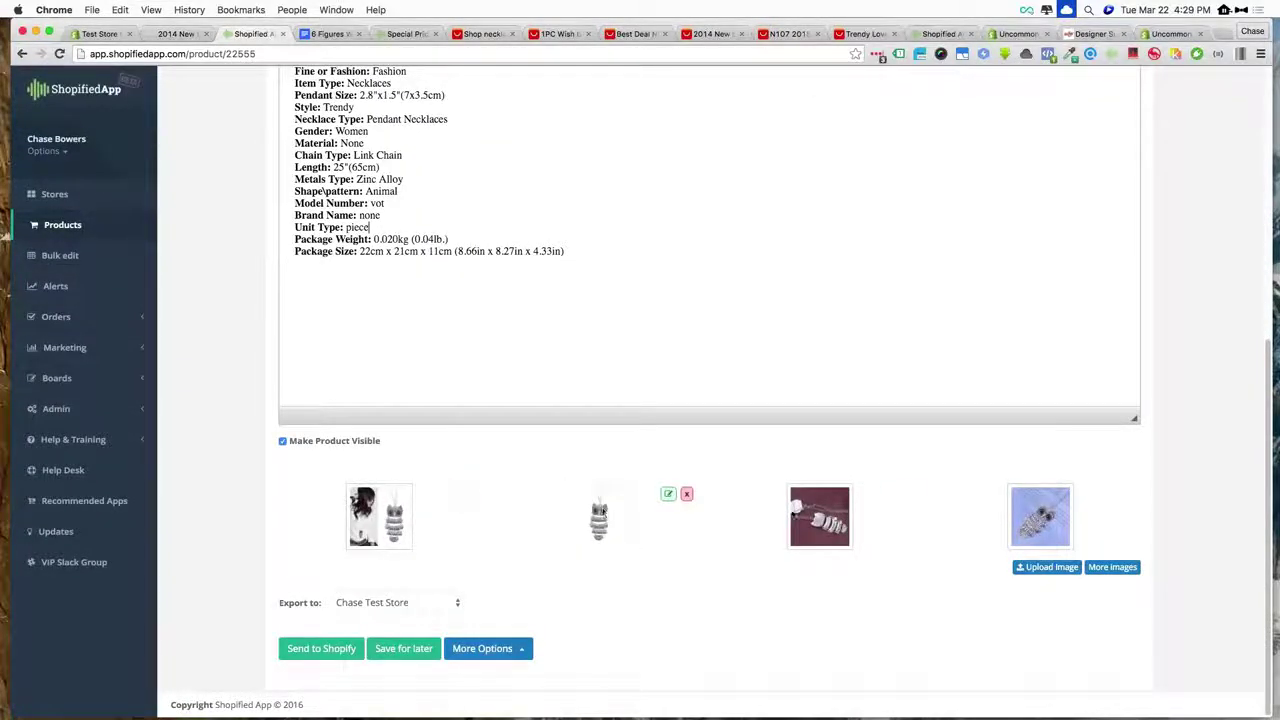
mouse_move(1055, 518)
mouse_move(666, 502)
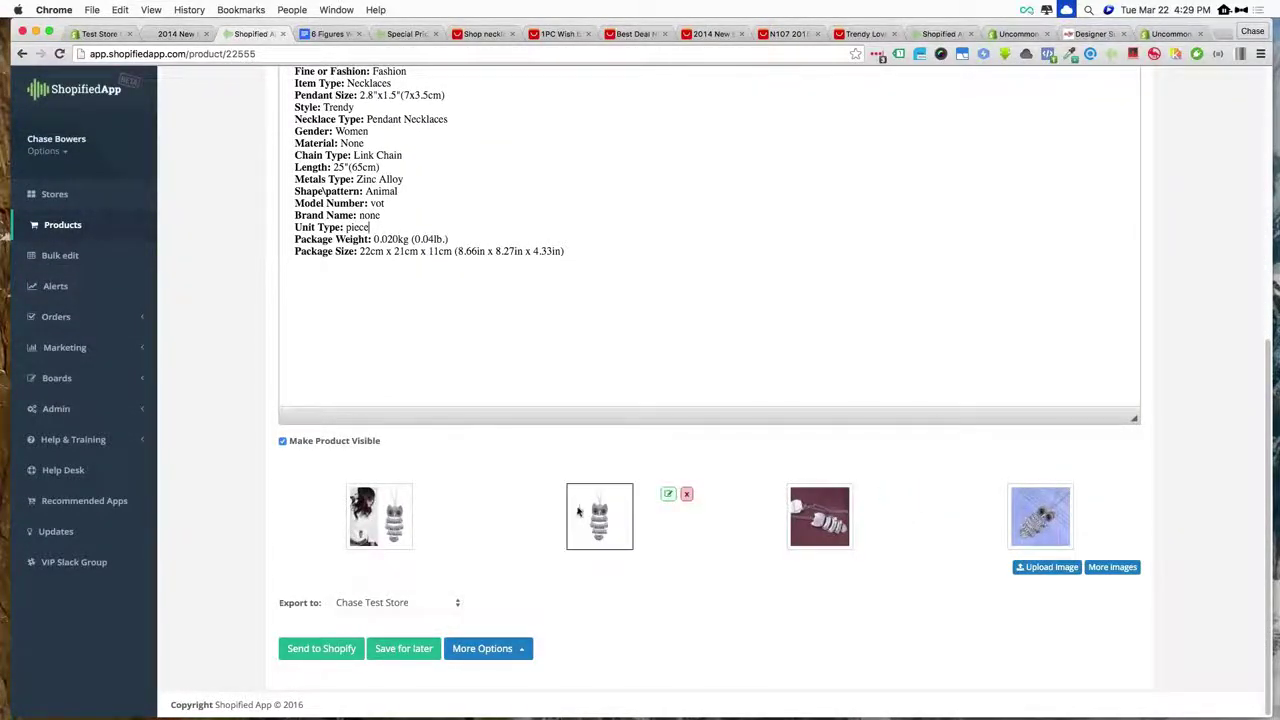
left_click(667, 497)
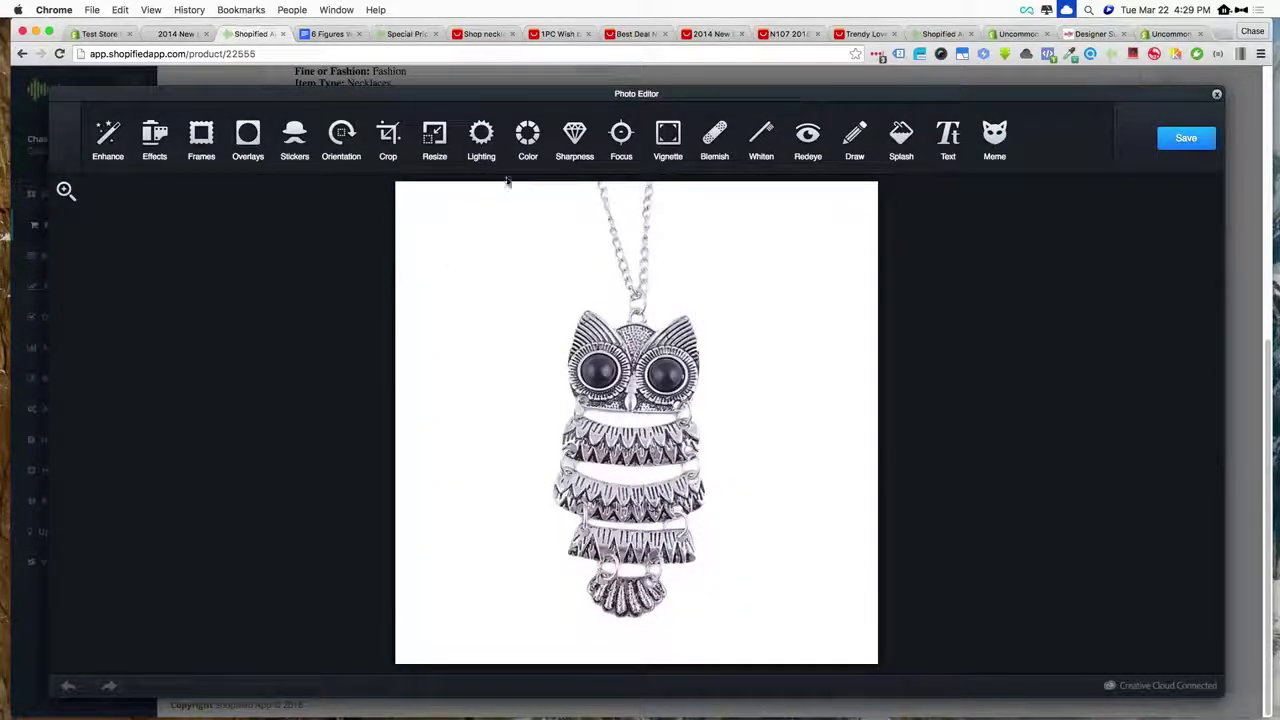
left_click(388, 133)
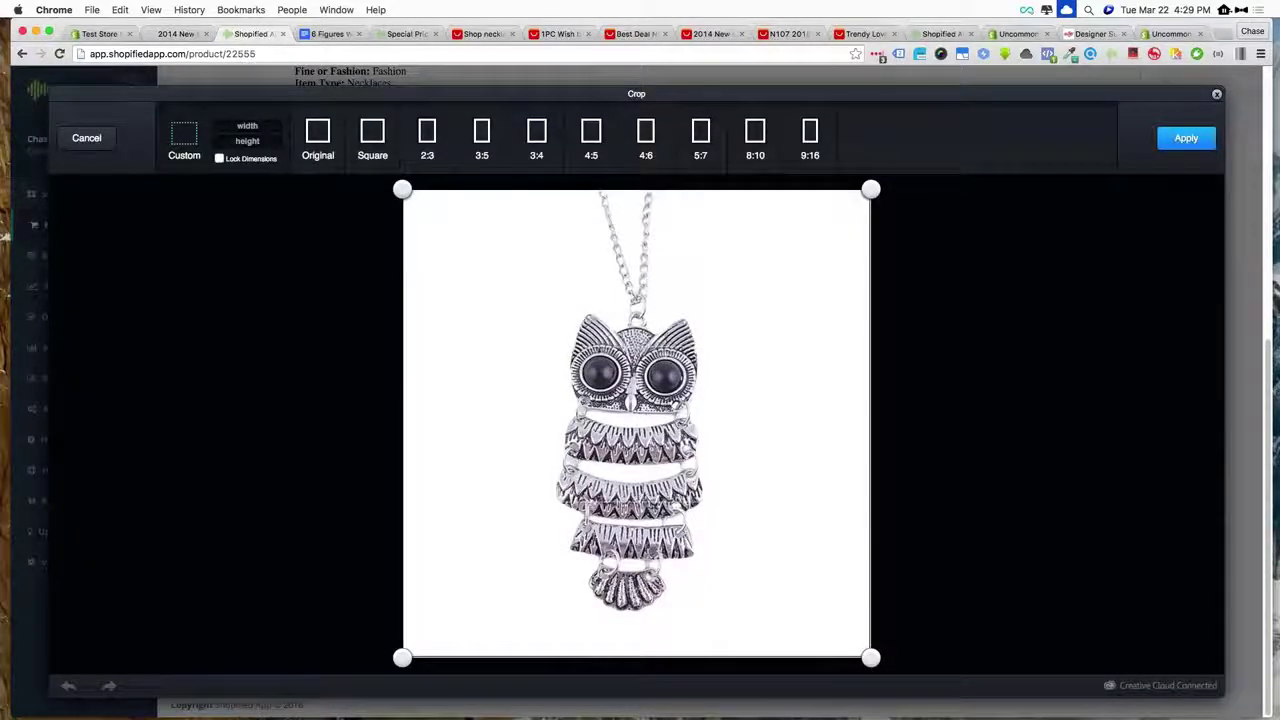
mouse_move(870, 190)
left_mouse_down()
mouse_move(871, 277)
mouse_move(871, 189)
left_mouse_up()
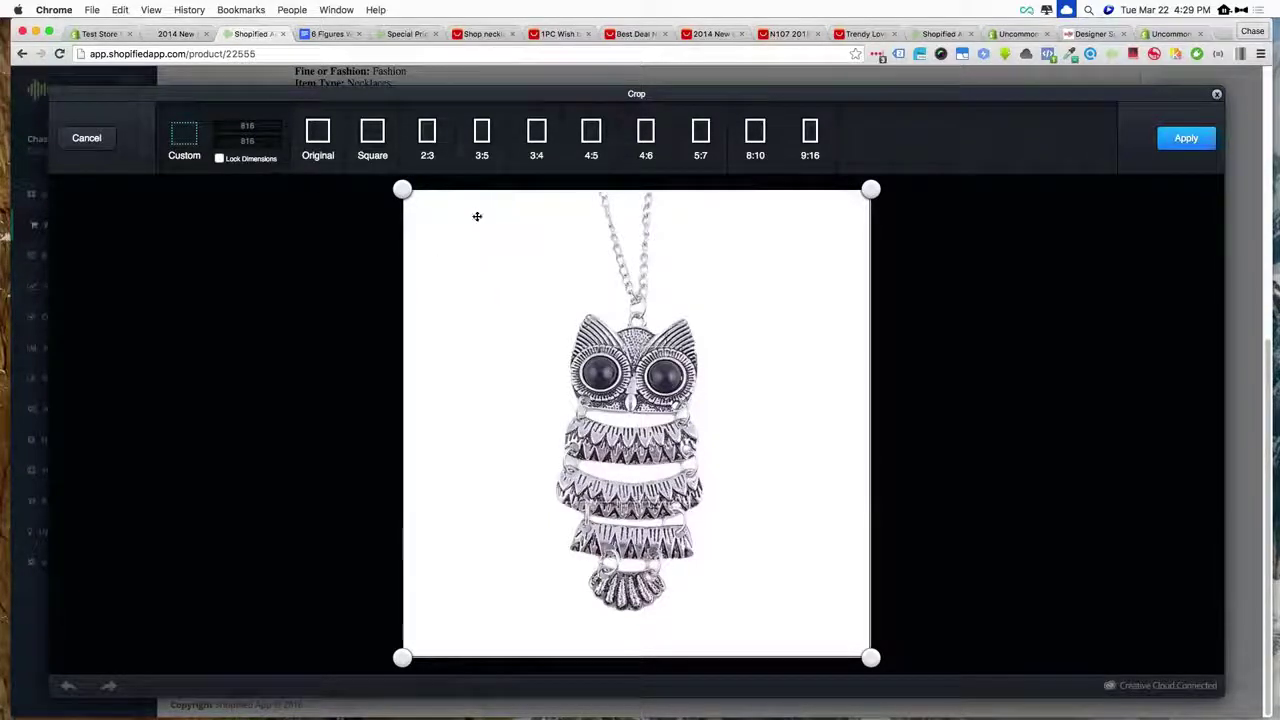
left_click_drag(403, 191, 366, 194)
left_click(1217, 97)
mouse_move(575, 520)
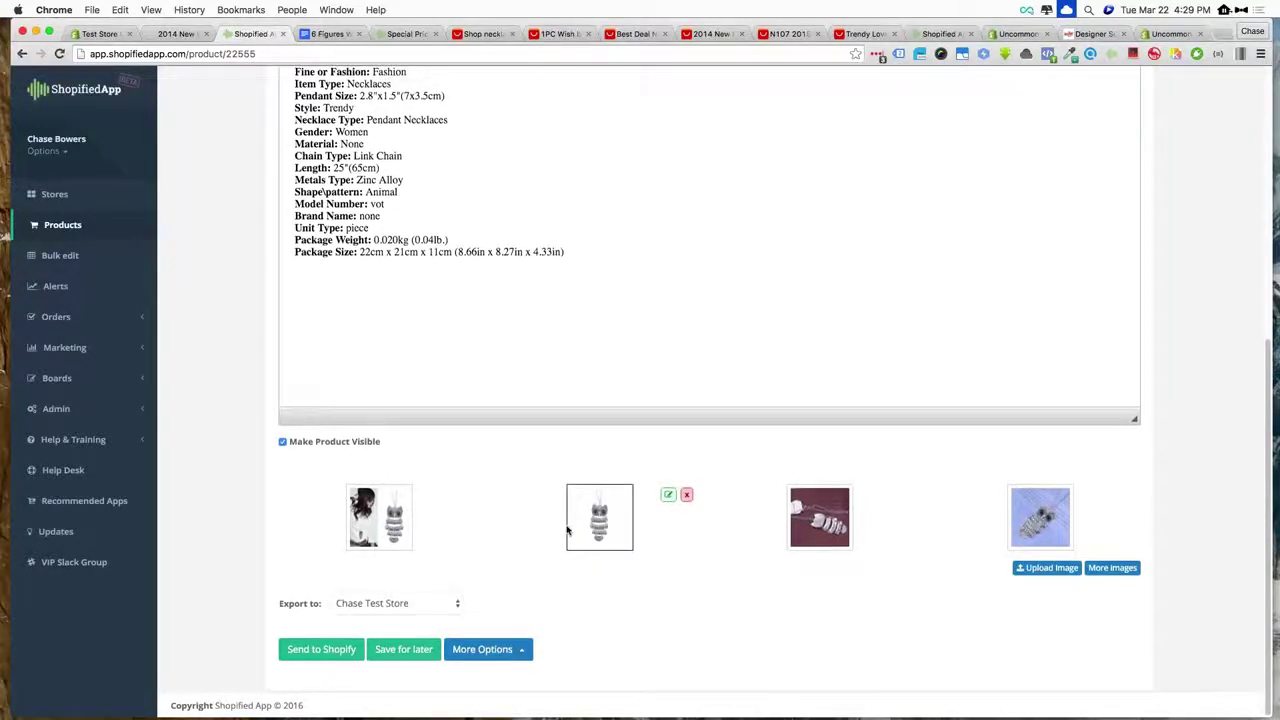
- Review the owl necklace's Original, Product Info and Notes tabs
scroll(580, 525, "up", 10)
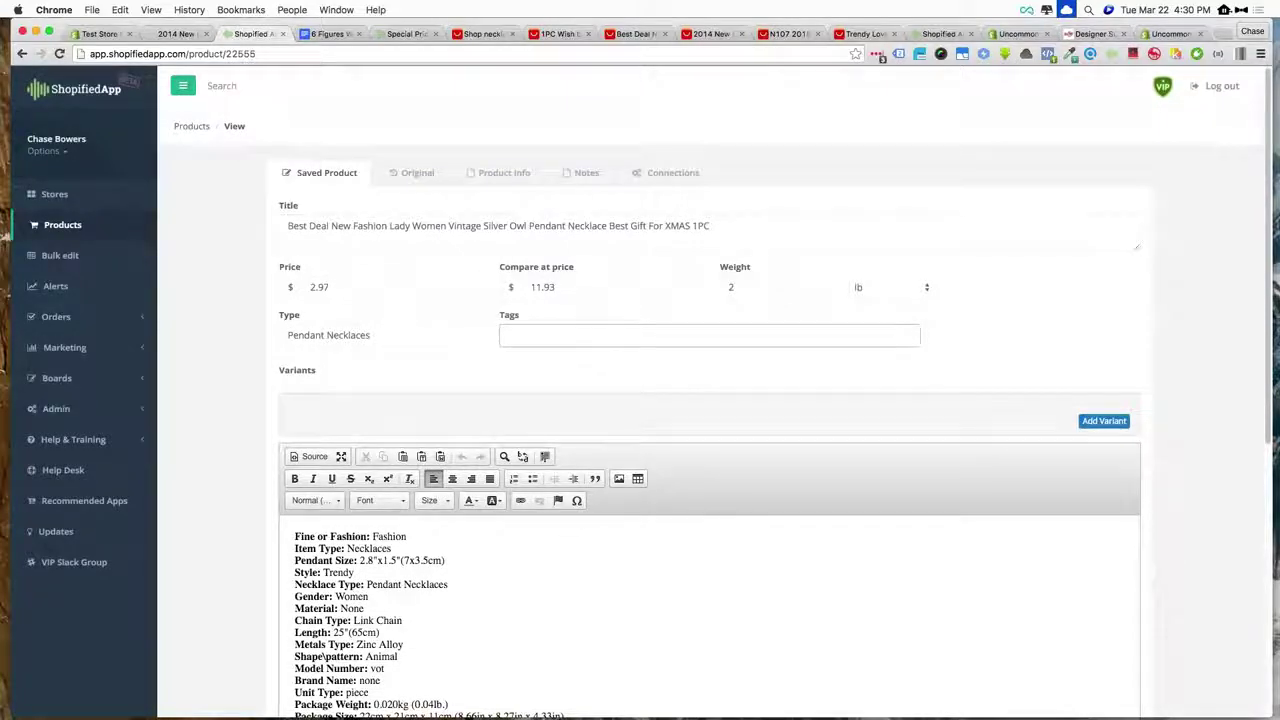
left_click(413, 173)
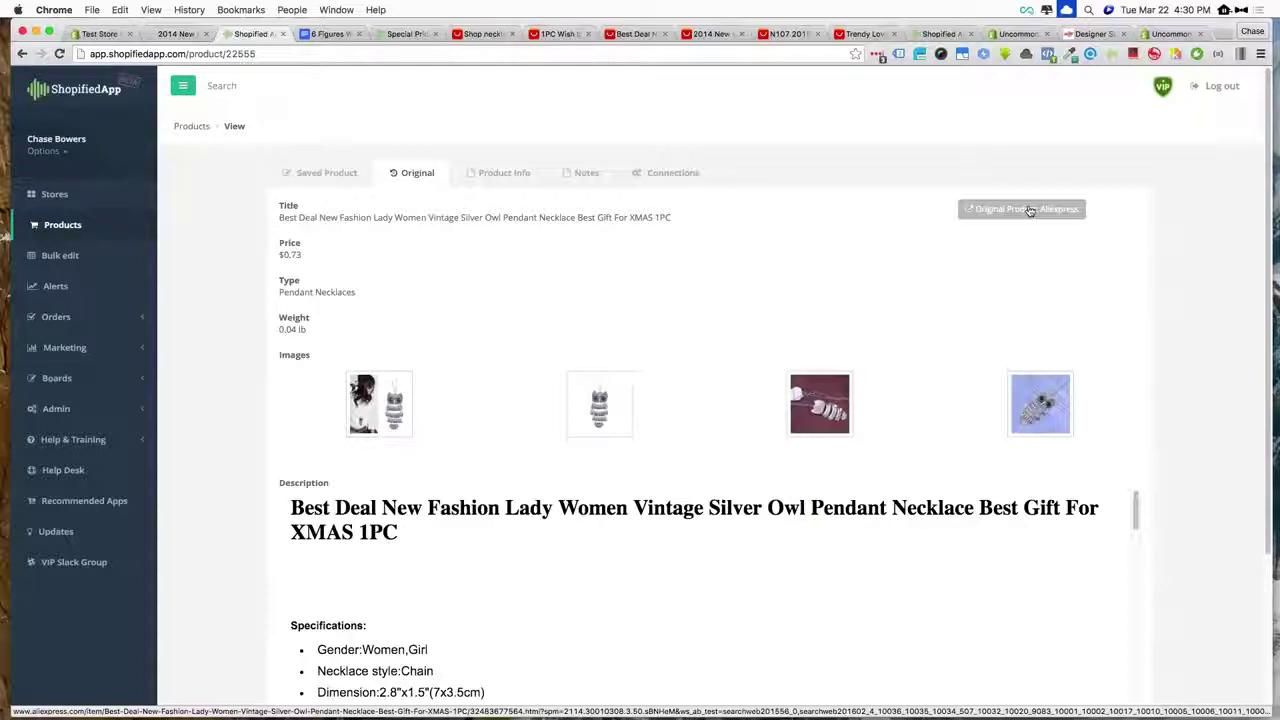
left_click(537, 171)
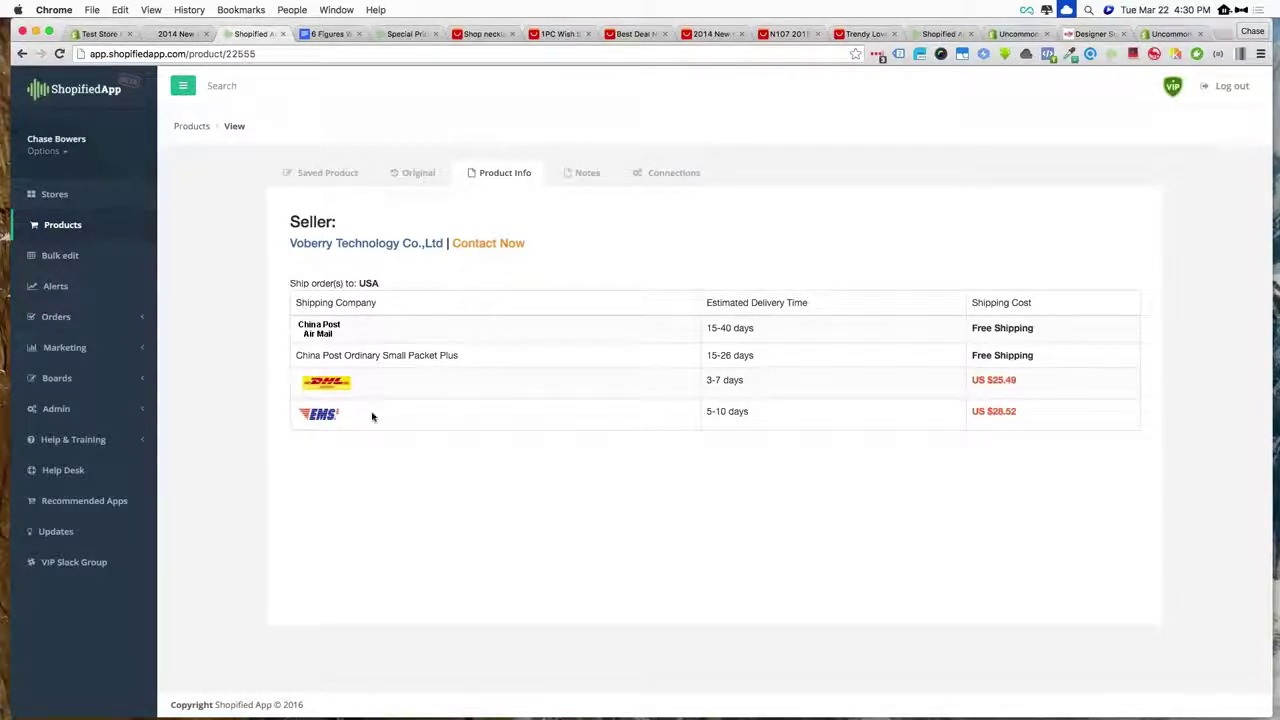
left_click(585, 172)
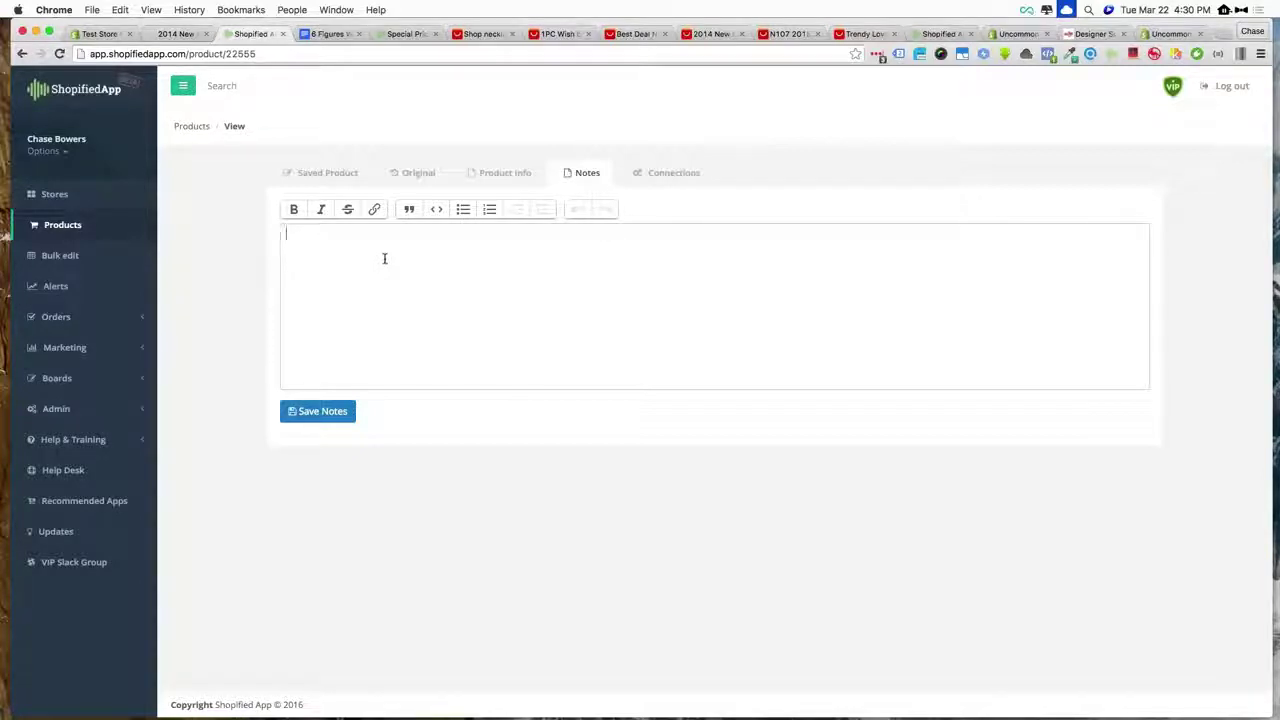
- Select the original AliExpress product link in the Connections section
left_click(675, 175)
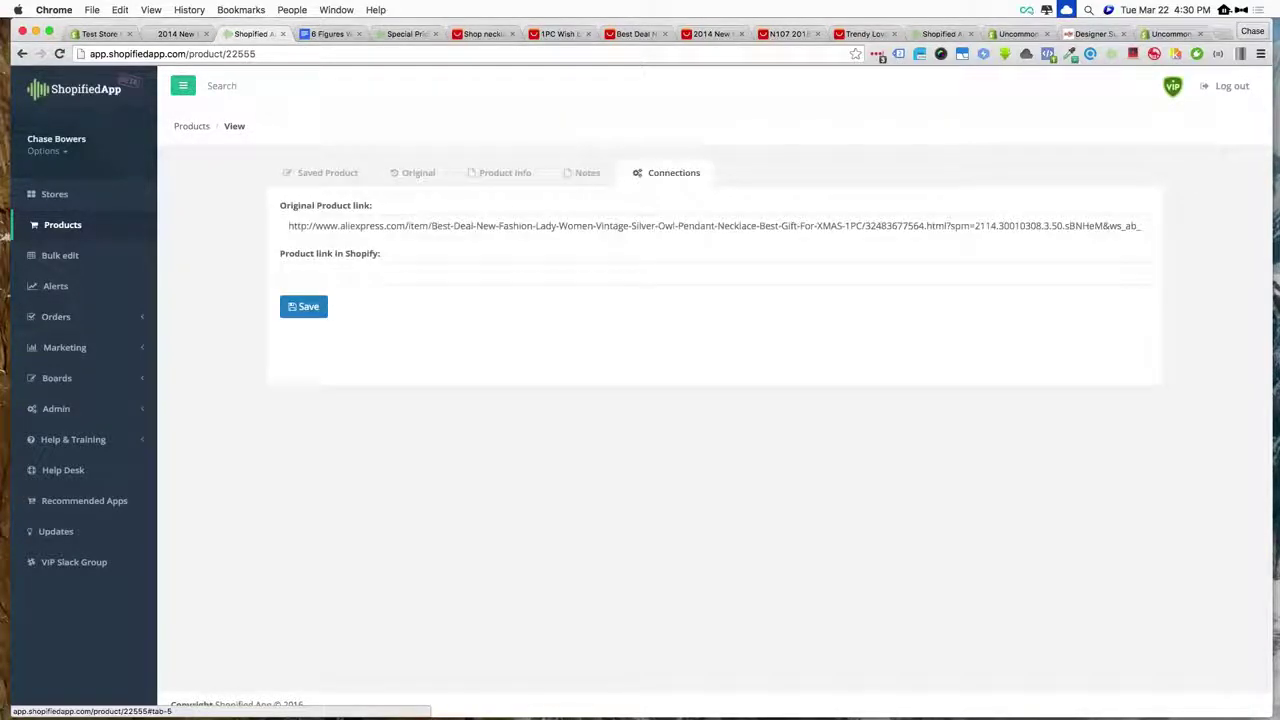
double_click(486, 225)
triple_click(486, 225)
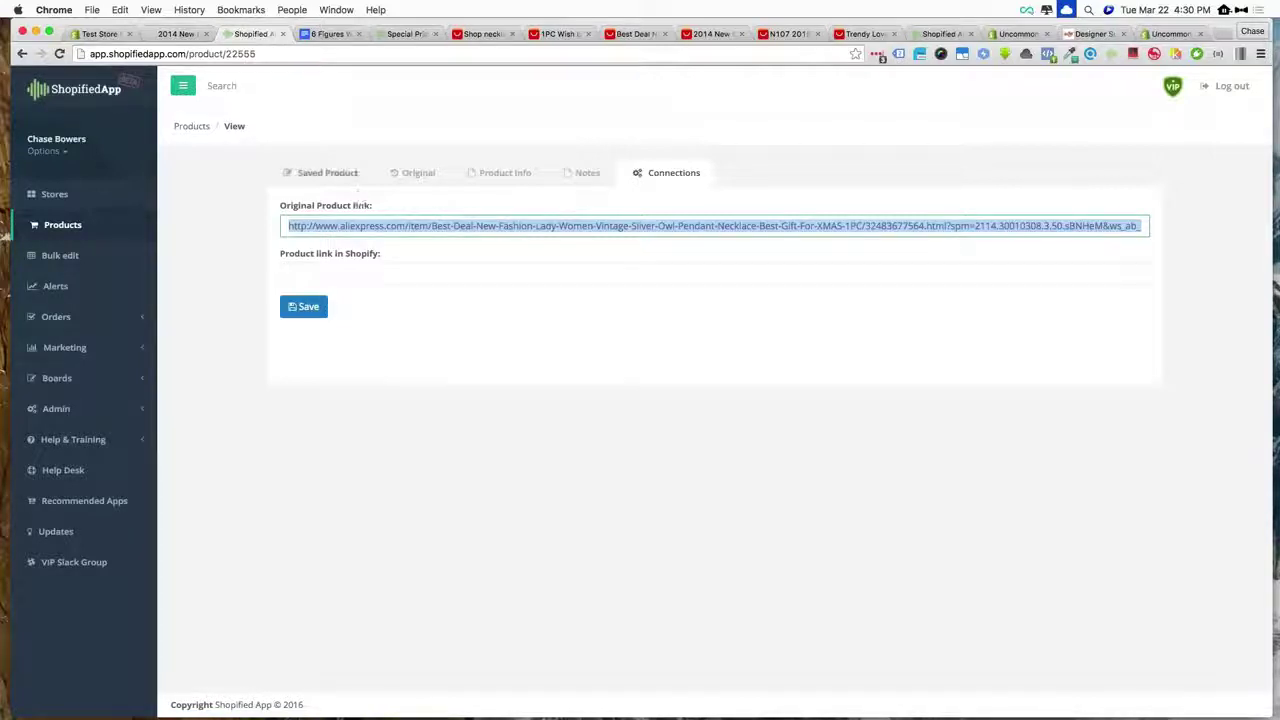
- Switch to the owl pendant necklace's Saved Product tab
left_click(330, 174)
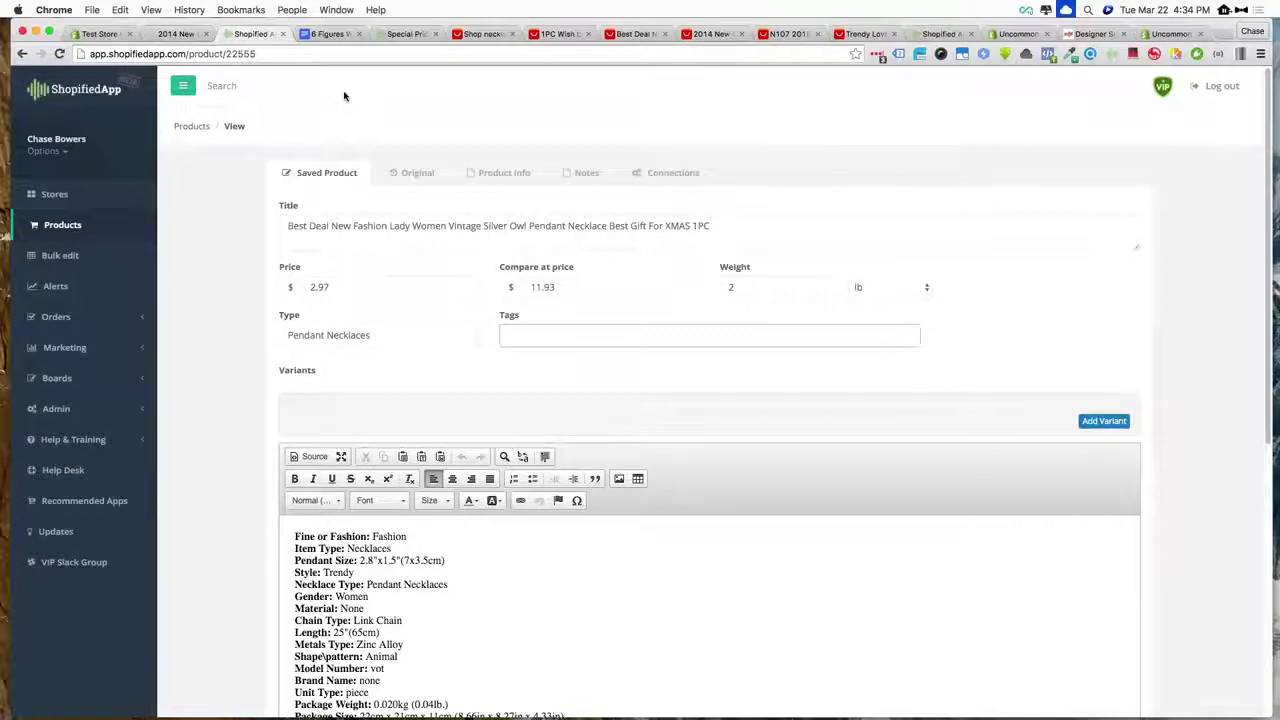
- Return to ShopifiedApp's Products list of not-connected imported items
left_click(75, 227)
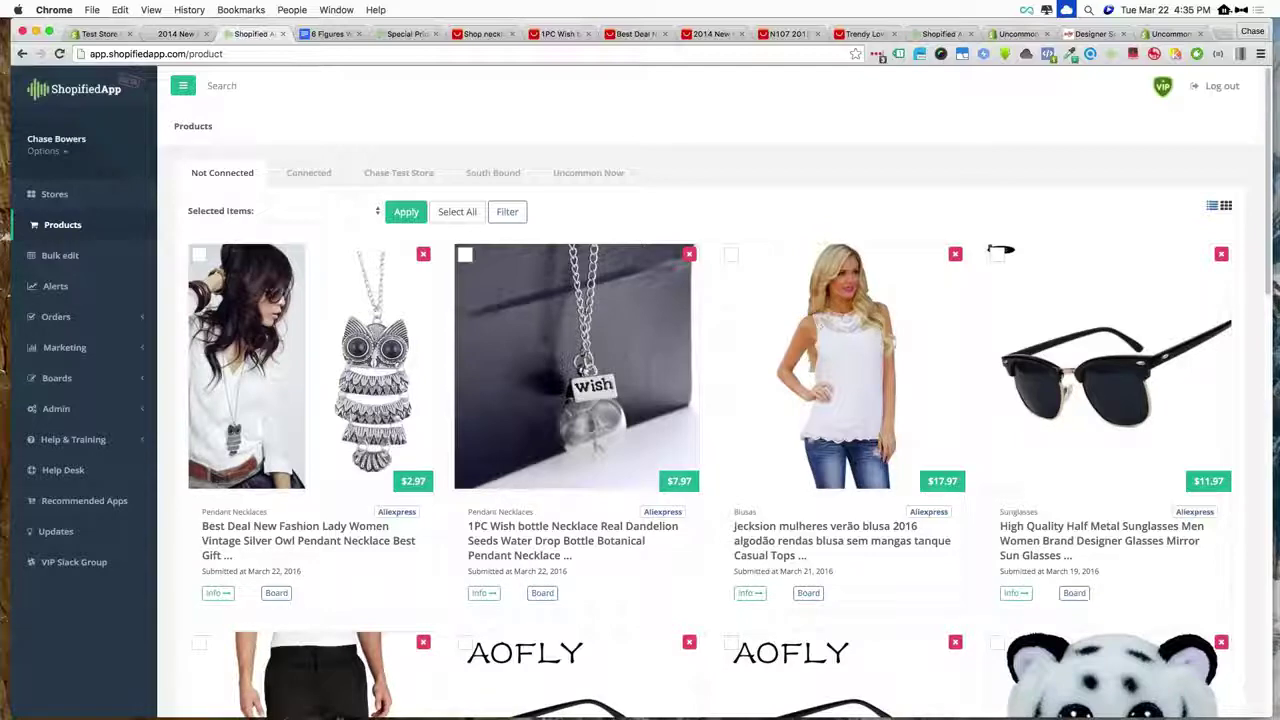
- Bring up the Bohemian choker's storefront page and select its URL in the address bar
left_click(101, 34)
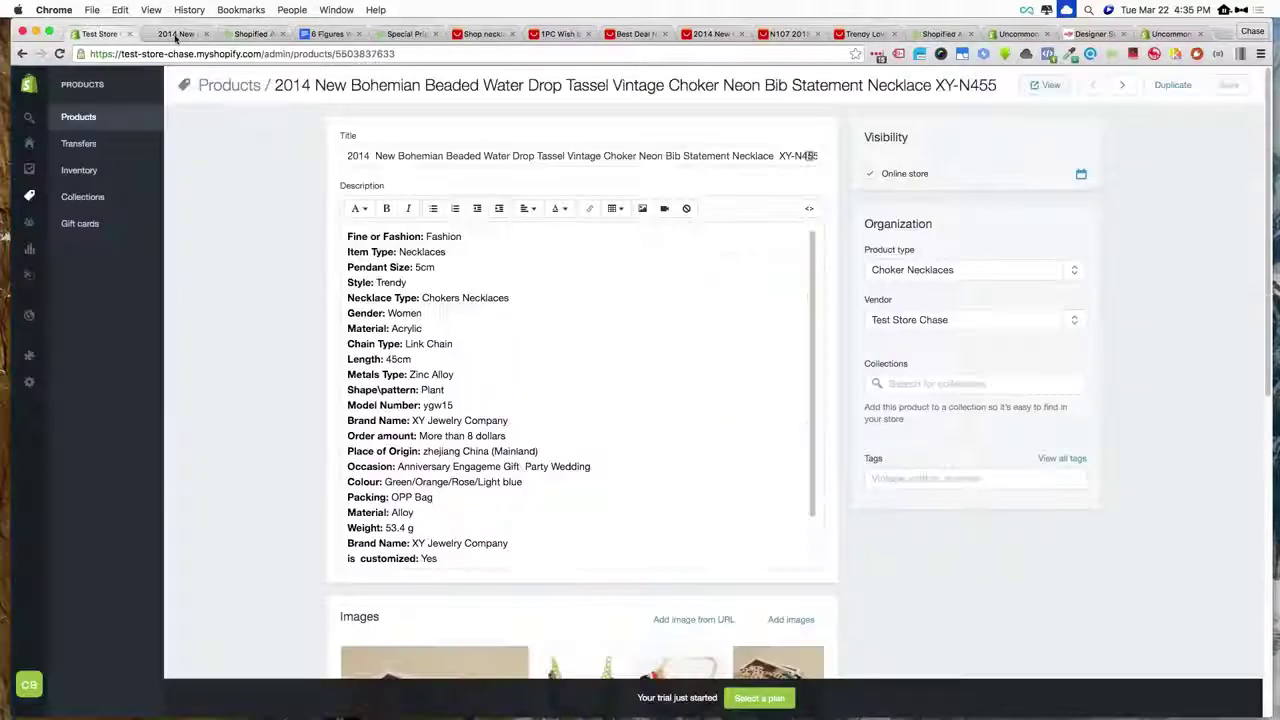
left_click(176, 34)
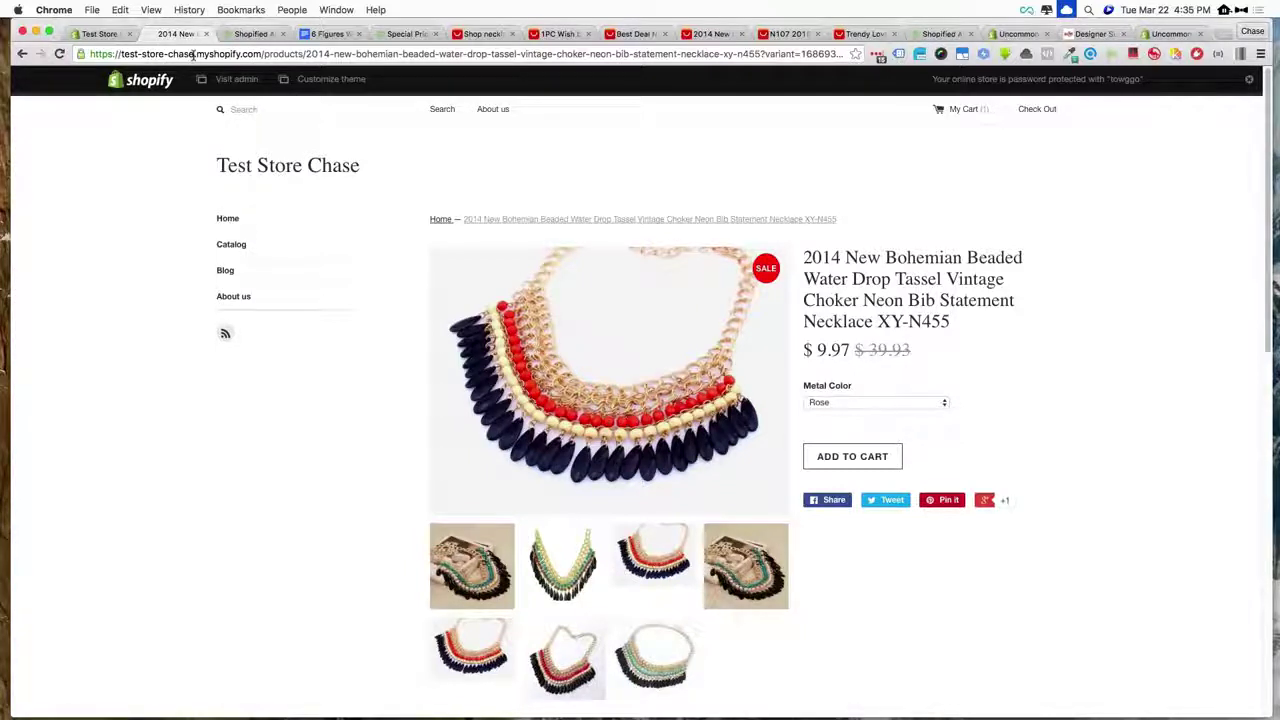
left_click(262, 55)
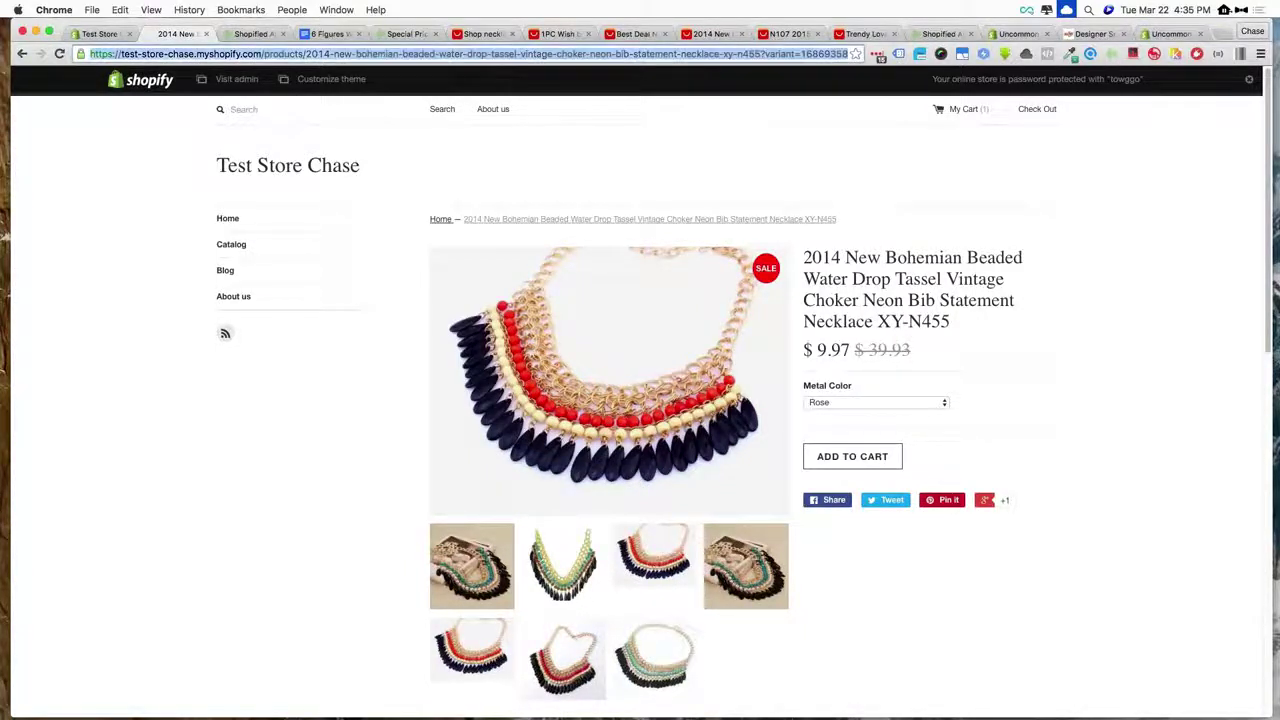